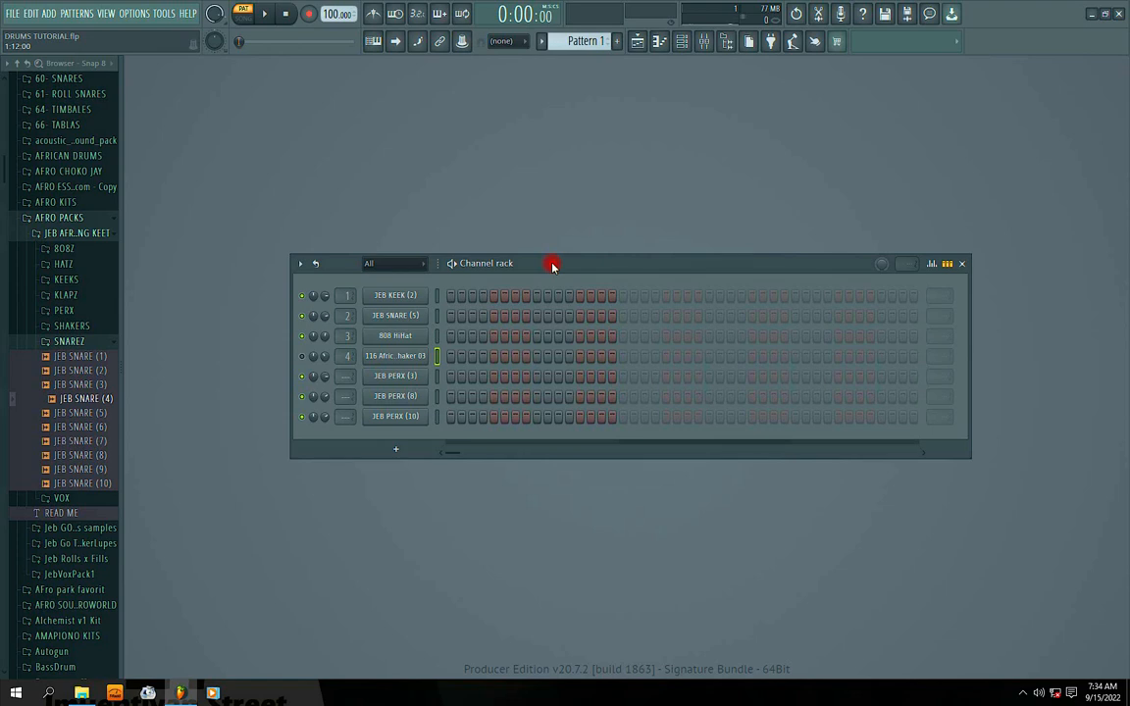
Set the project tempo to 100 BPM using the preset tempo values
right_click(333, 14)
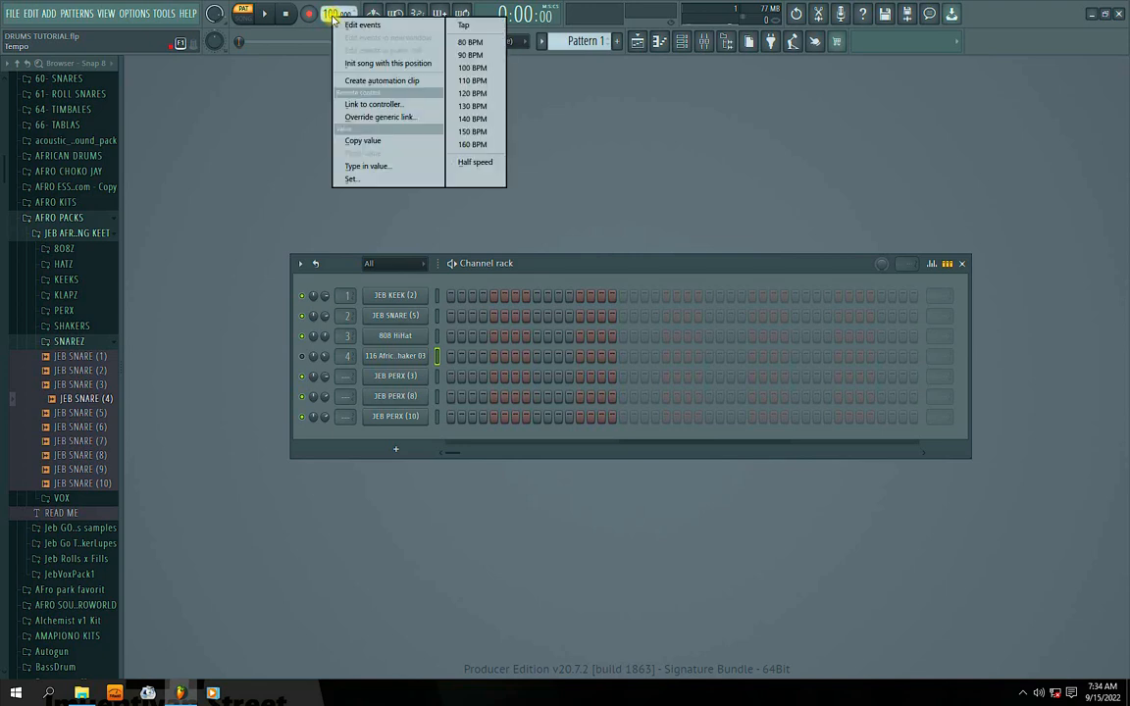
click(473, 69)
drag(549, 263, 528, 235)
right_click(334, 14)
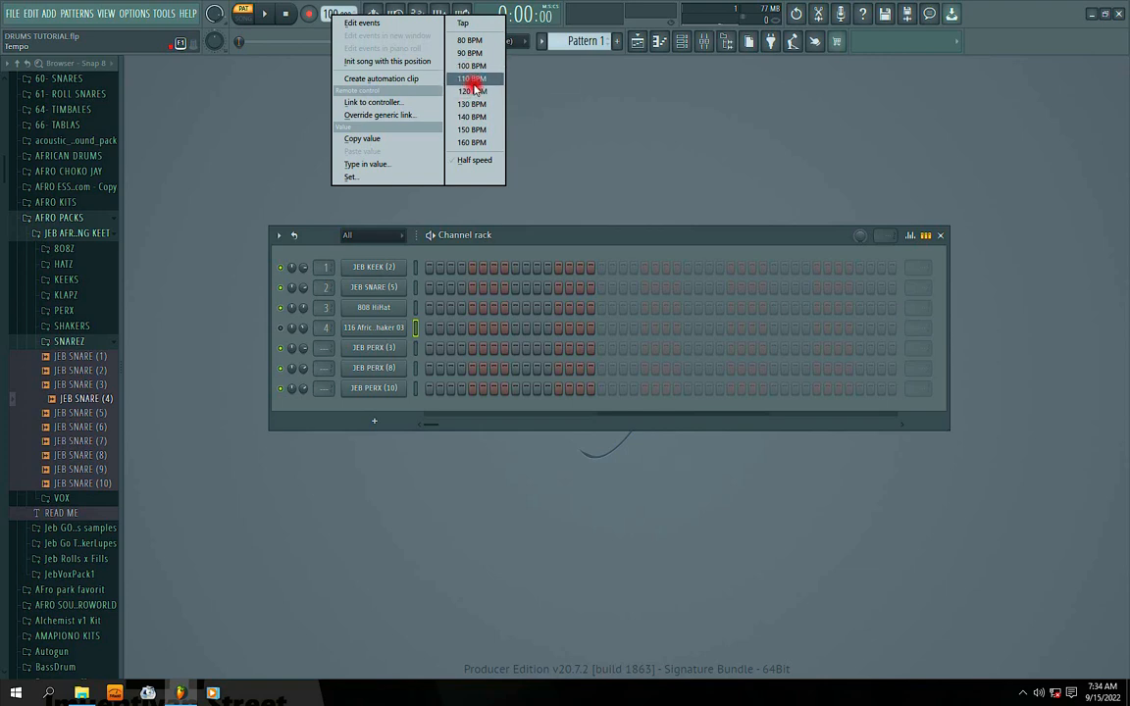
mouse_move(564, 230)
mouse_down()
mouse_move(618, 234)
mouse_move(557, 234)
mouse_up()
right_click(331, 11)
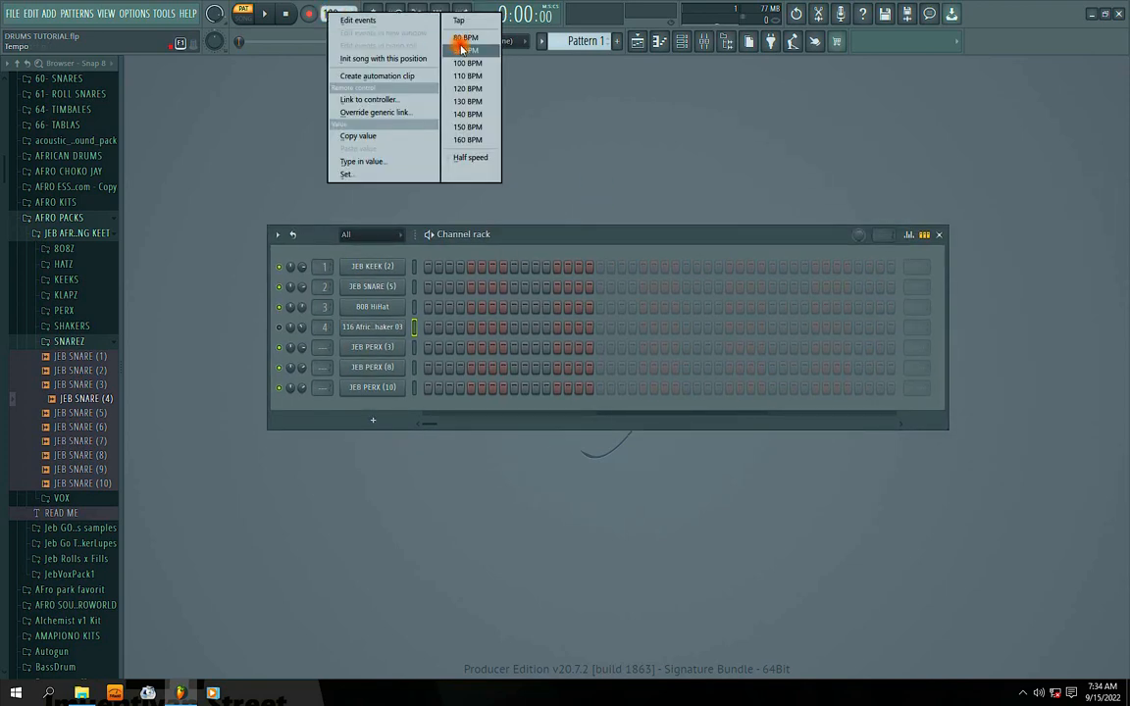
click(468, 65)
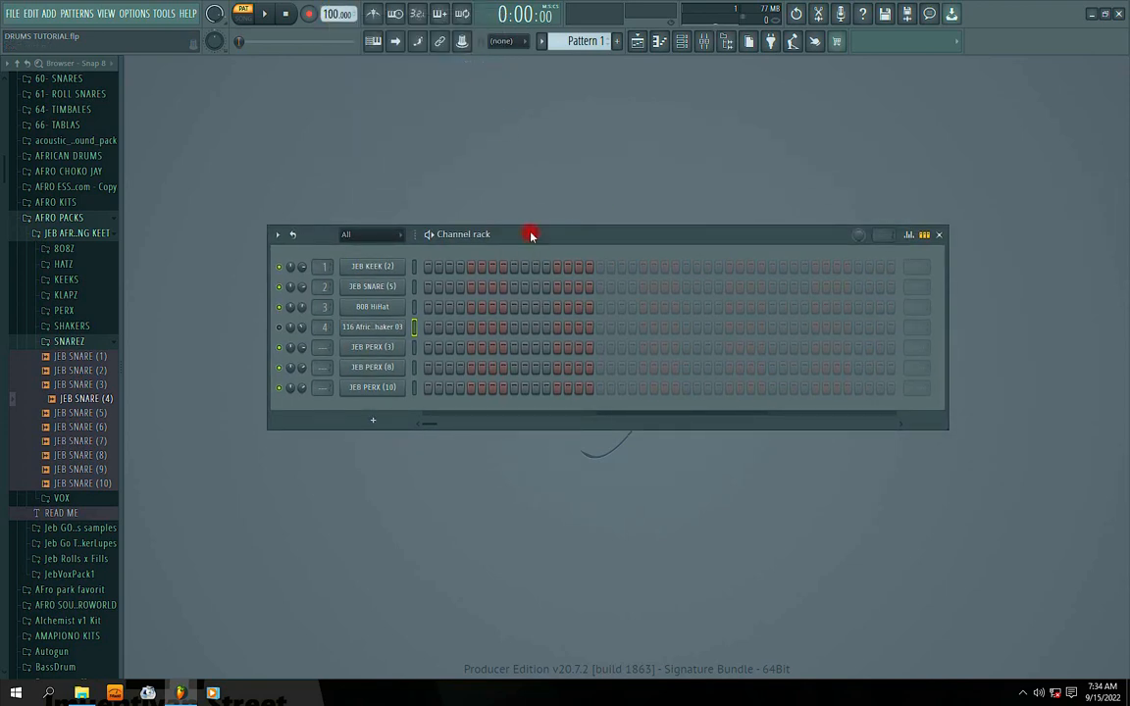
drag(531, 236, 546, 231)
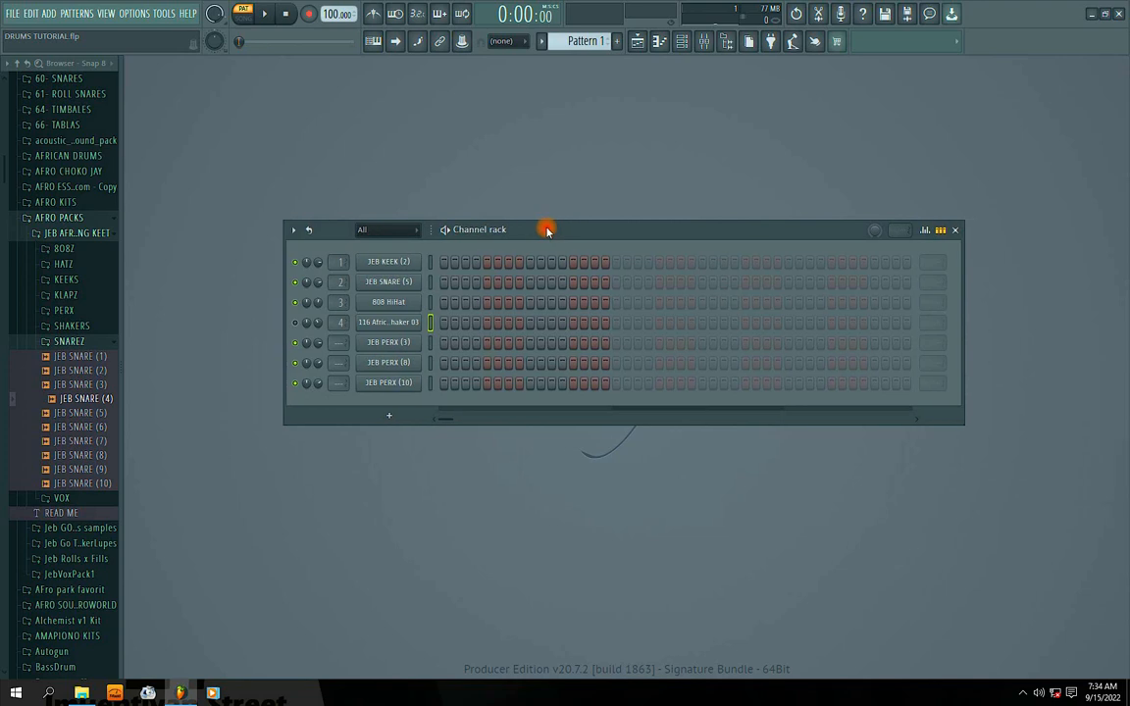
Audition the JEB SNARE samples in the SNAREZ folder of the browser
click(68, 357)
click(67, 371)
click(65, 386)
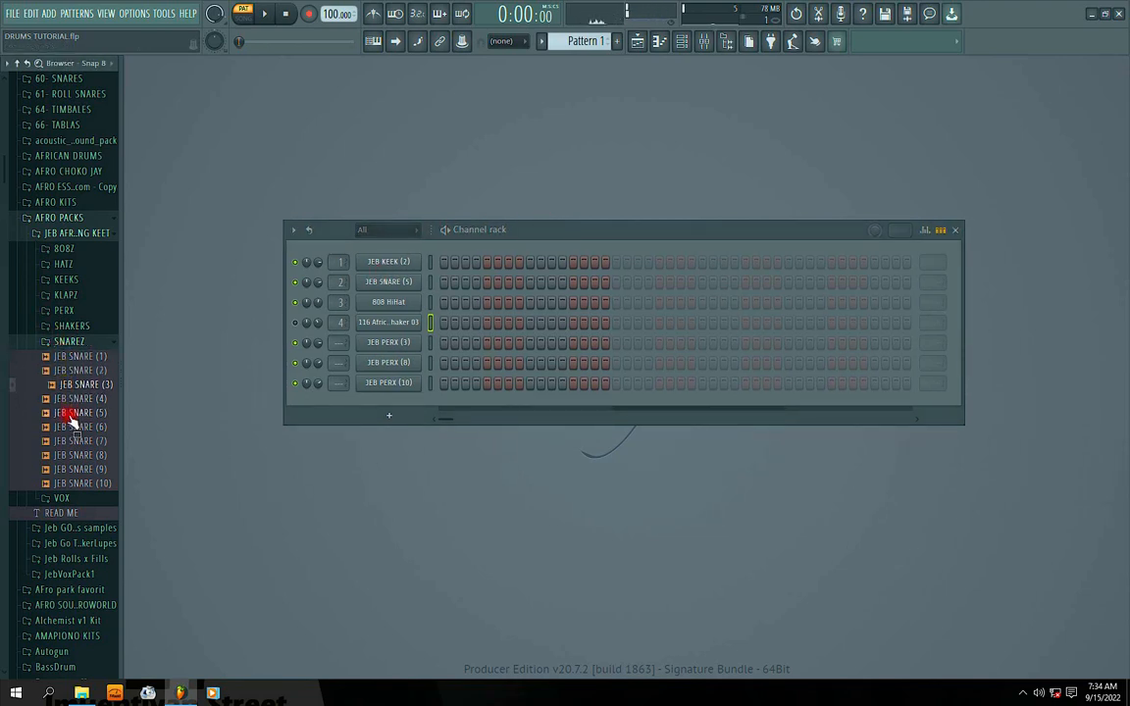
click(71, 414)
click(70, 441)
click(73, 456)
click(75, 471)
click(77, 484)
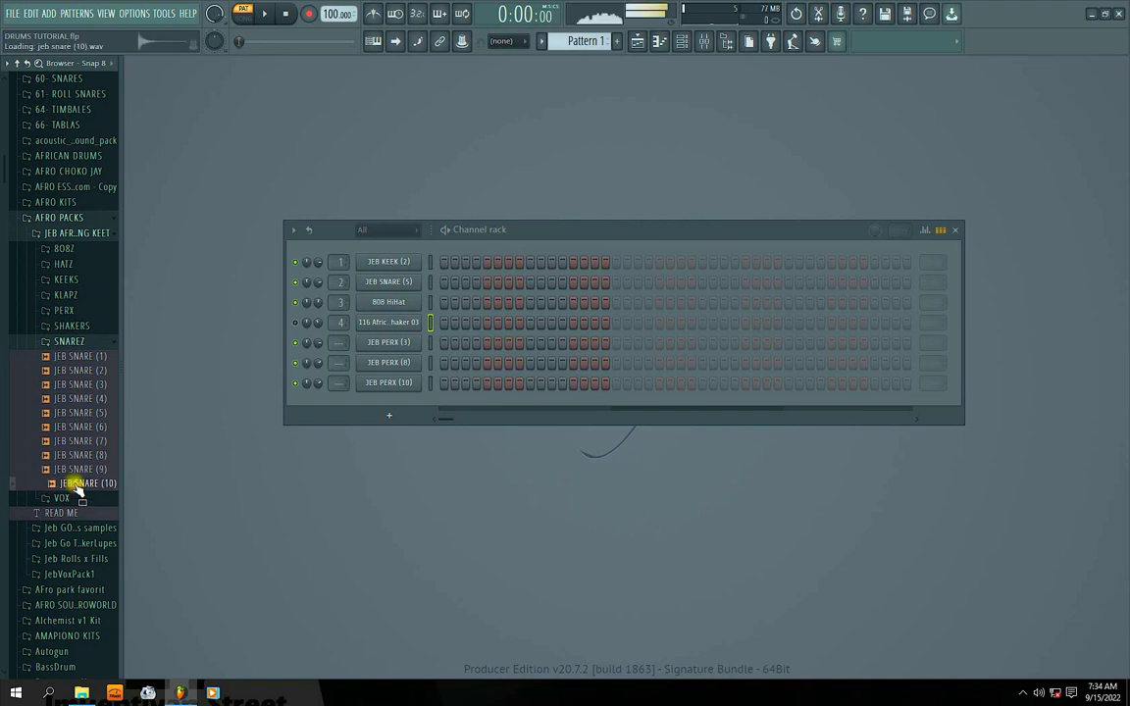
click(71, 357)
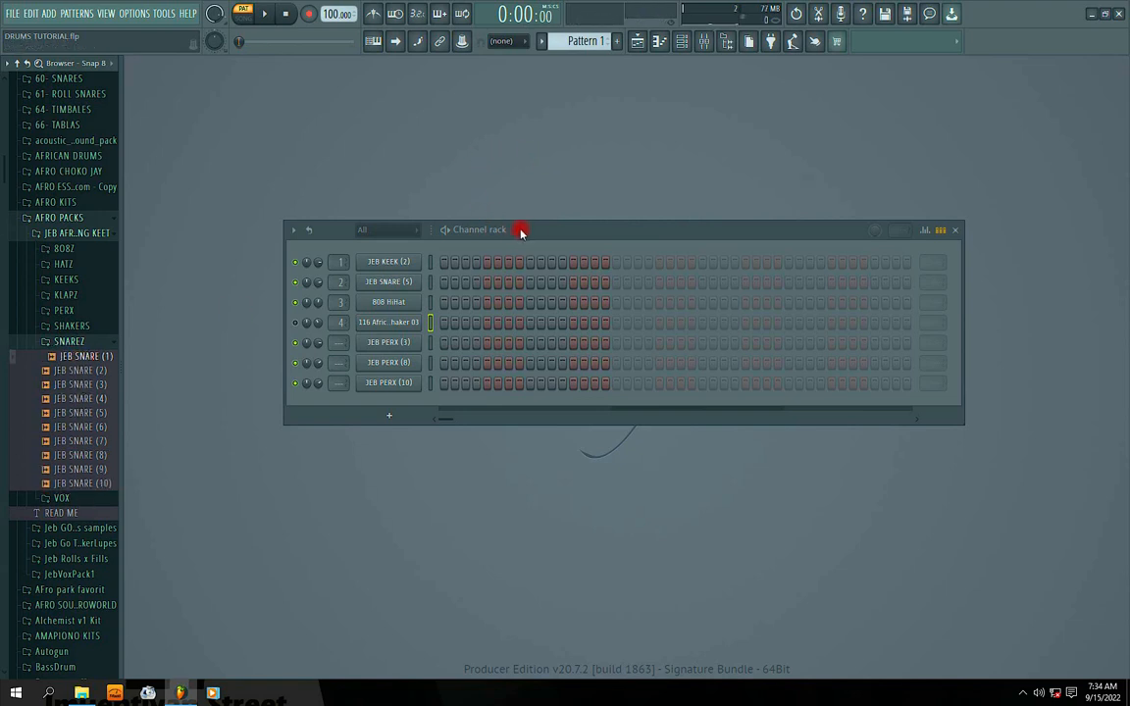
Preview the JEB KEEK (2) and JEB SNARE (5) sounds from the Channel rack
drag(521, 232, 490, 283)
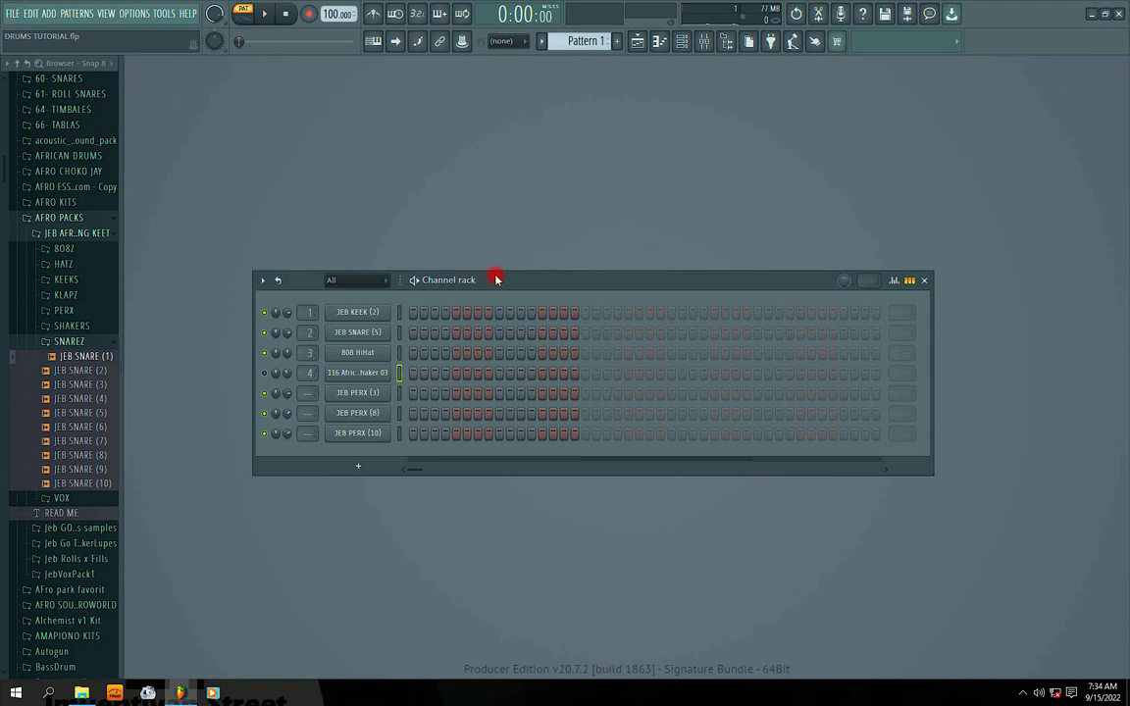
click(344, 312)
click(608, 229)
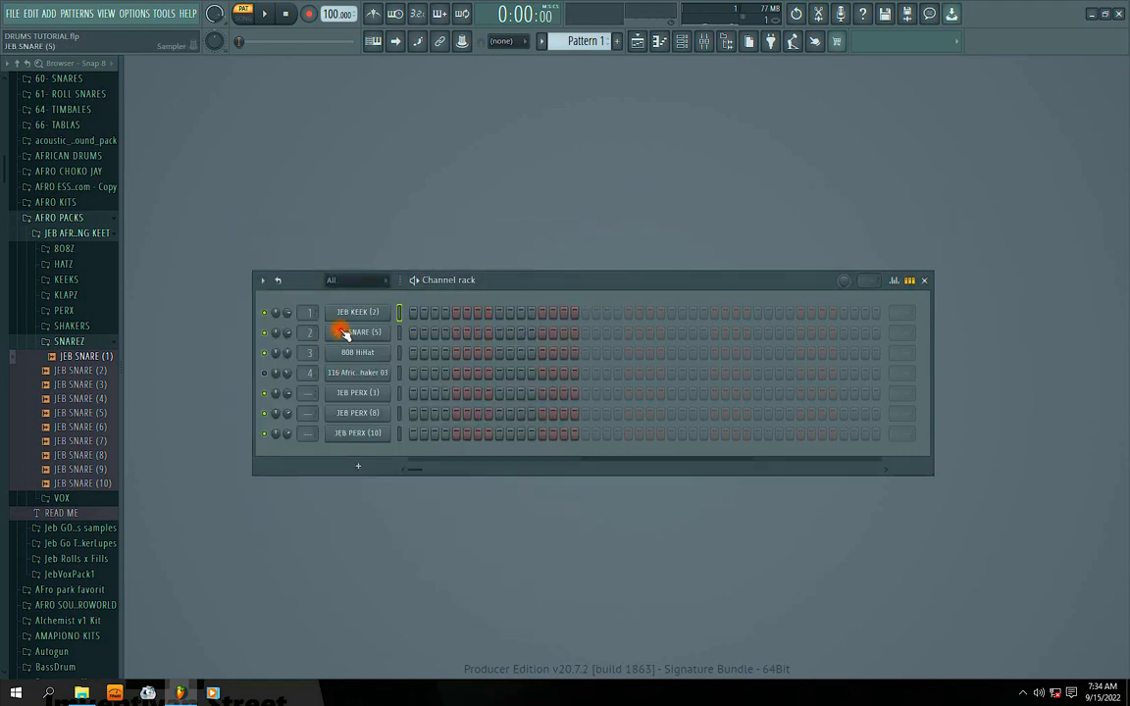
click(335, 327)
click(319, 481)
click(628, 249)
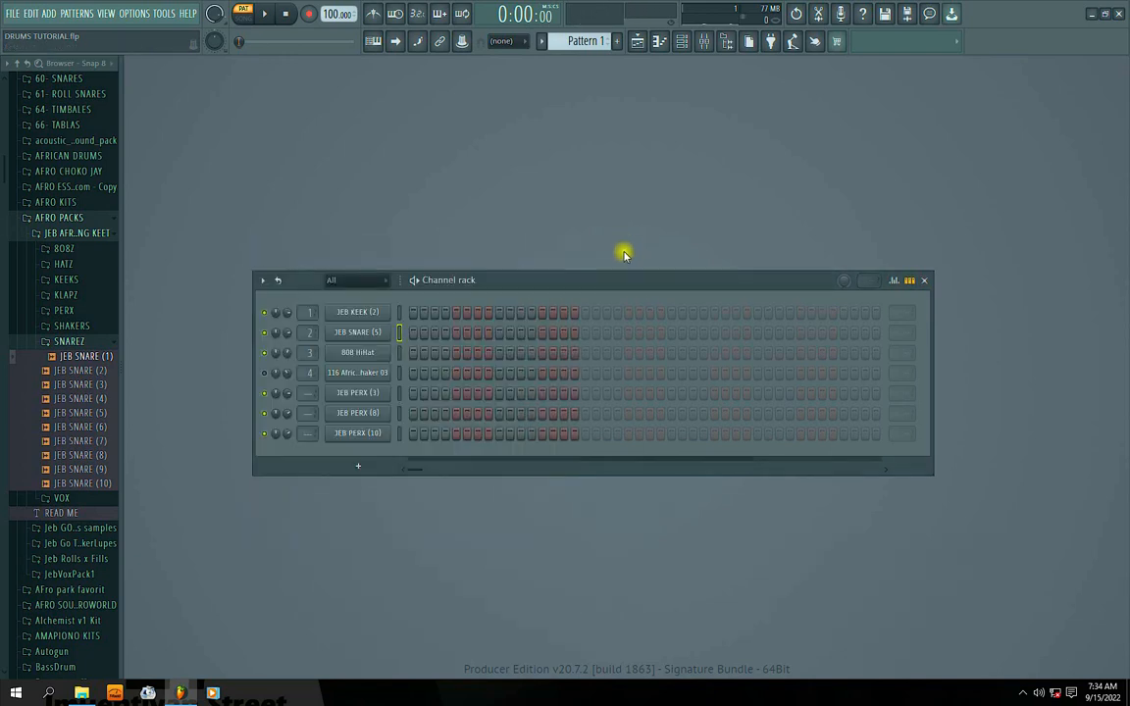
drag(499, 281, 510, 275)
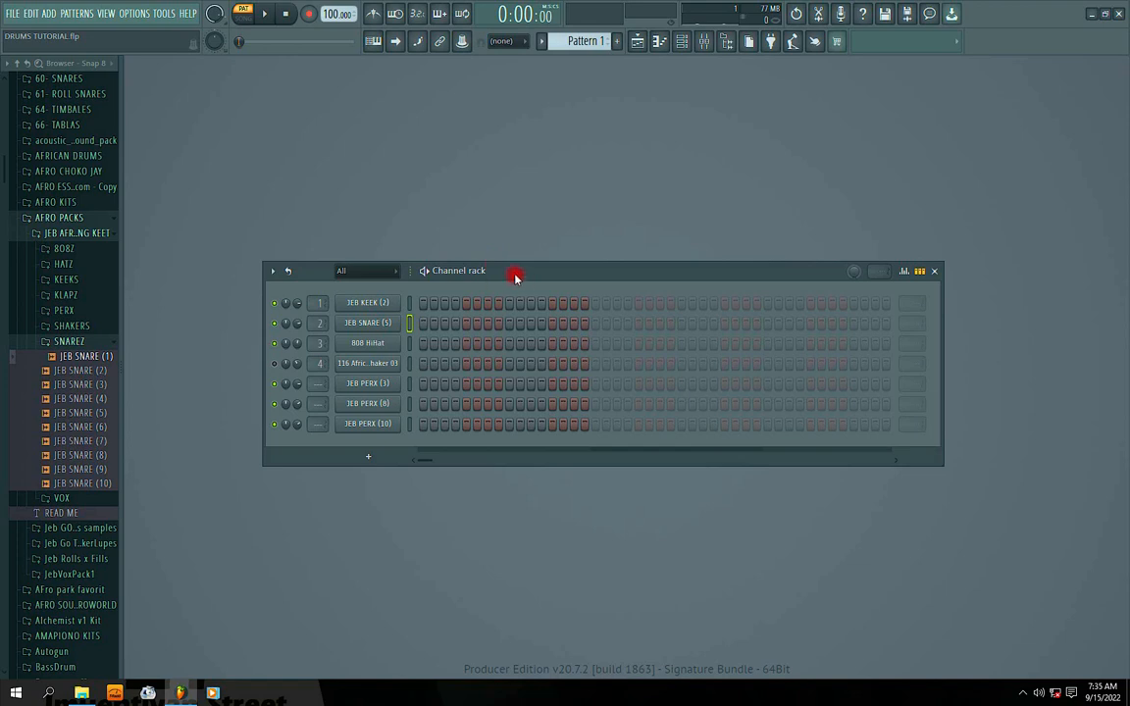
Program JEB SNARE (5) hits on steps 1, 4, 7, 11 and 15 and listen to the loop
click(451, 325)
key(space)
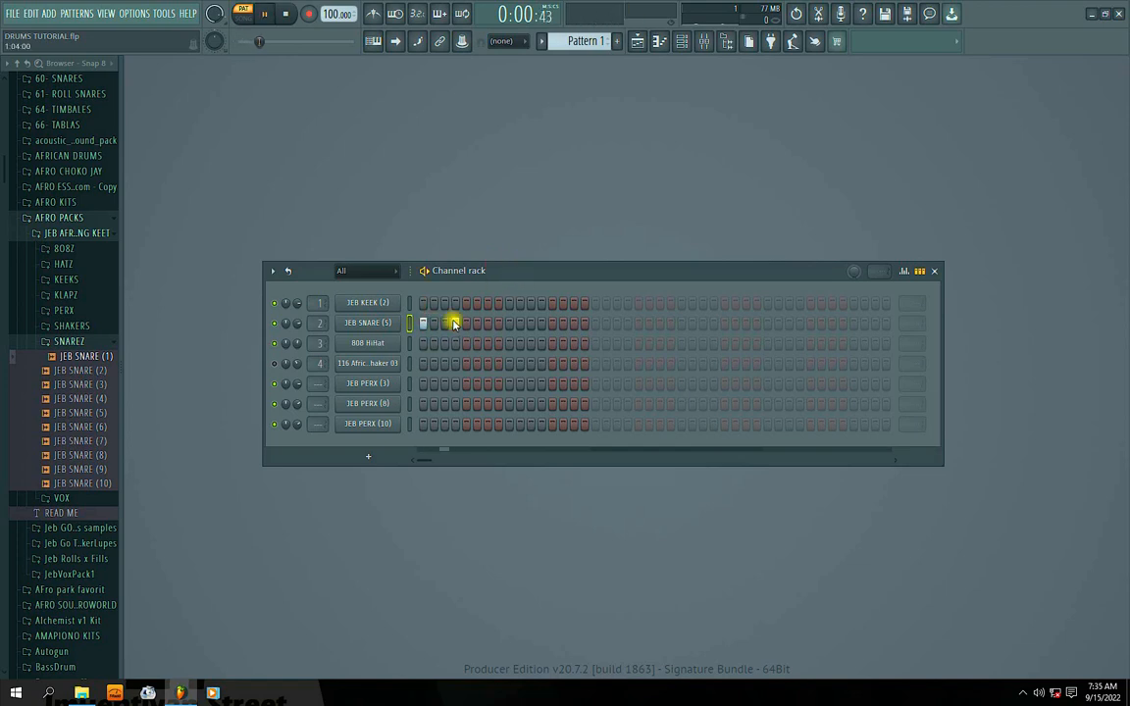
click(492, 325)
key(space)
click(528, 324)
click(573, 323)
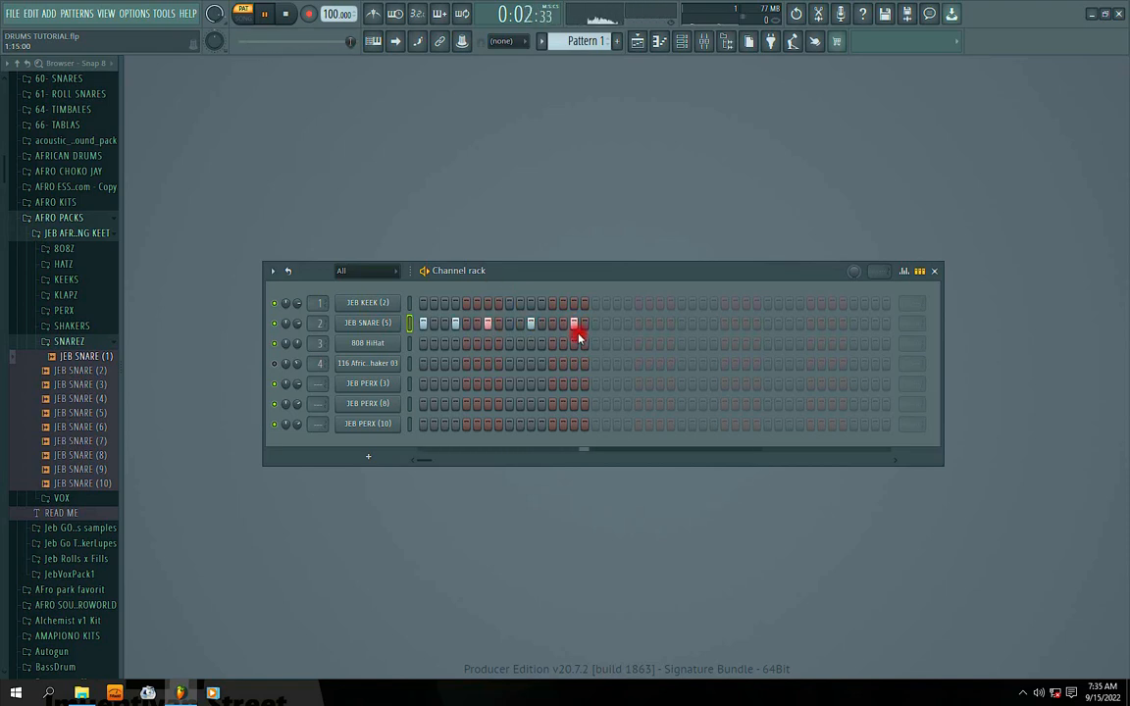
drag(486, 273, 518, 276)
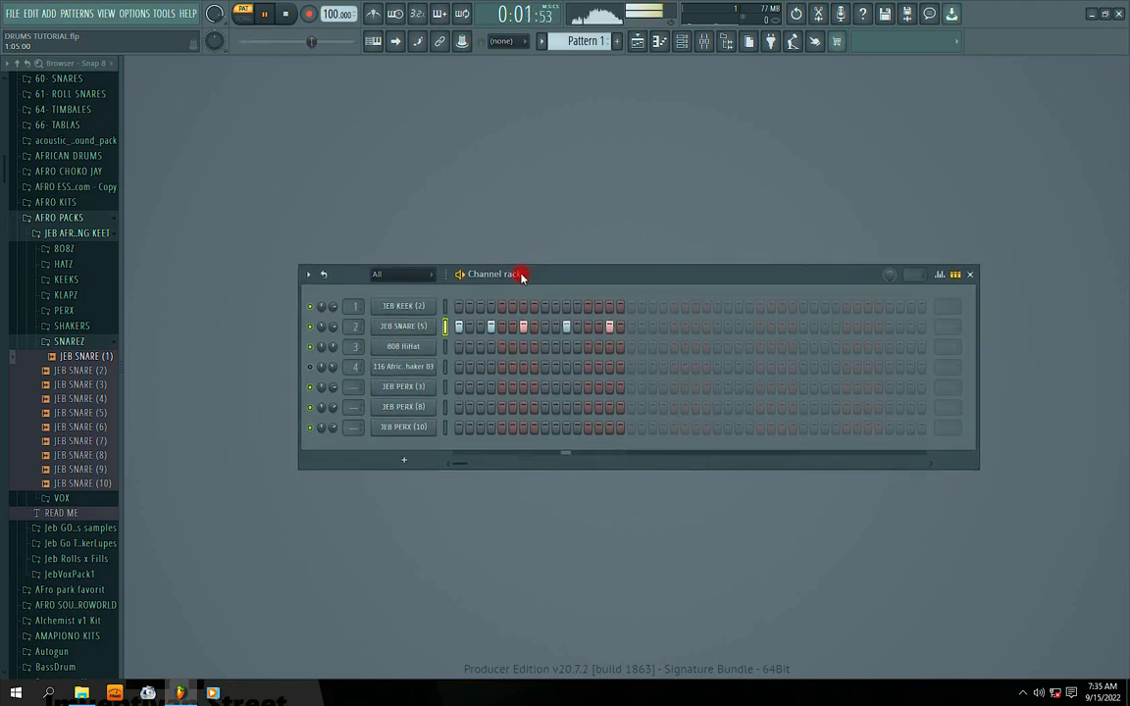
key(space)
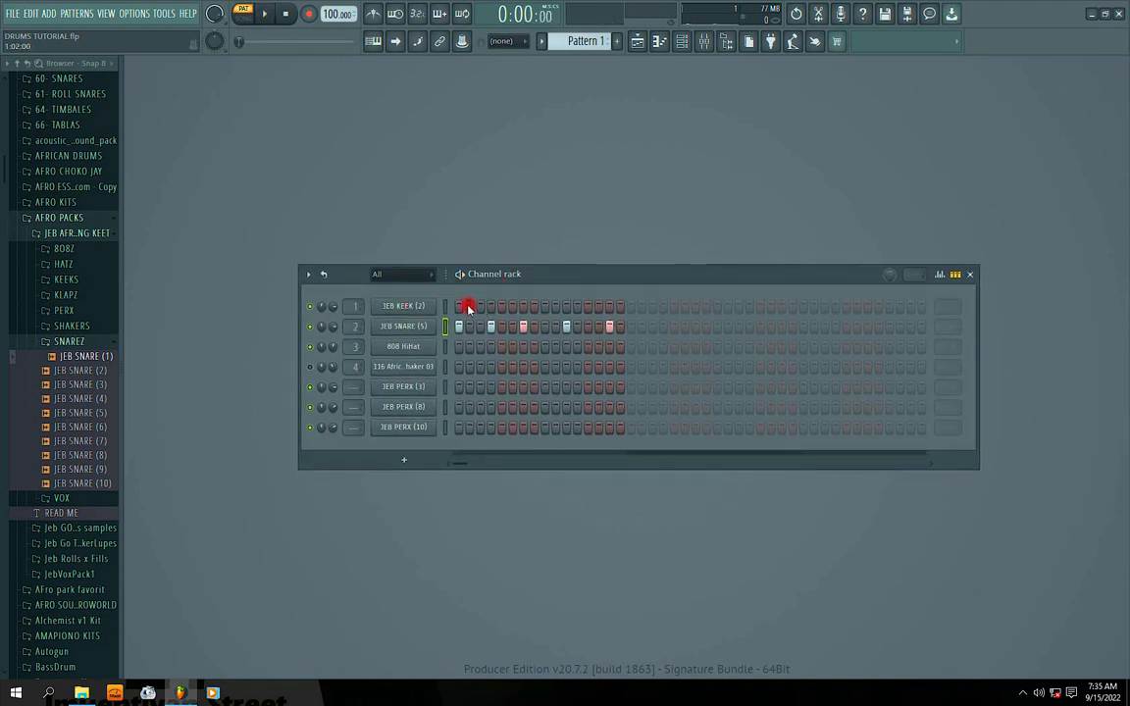
Program JEB KEEK (2) hits on steps 1 and 12 and play the pattern
click(458, 307)
key(space)
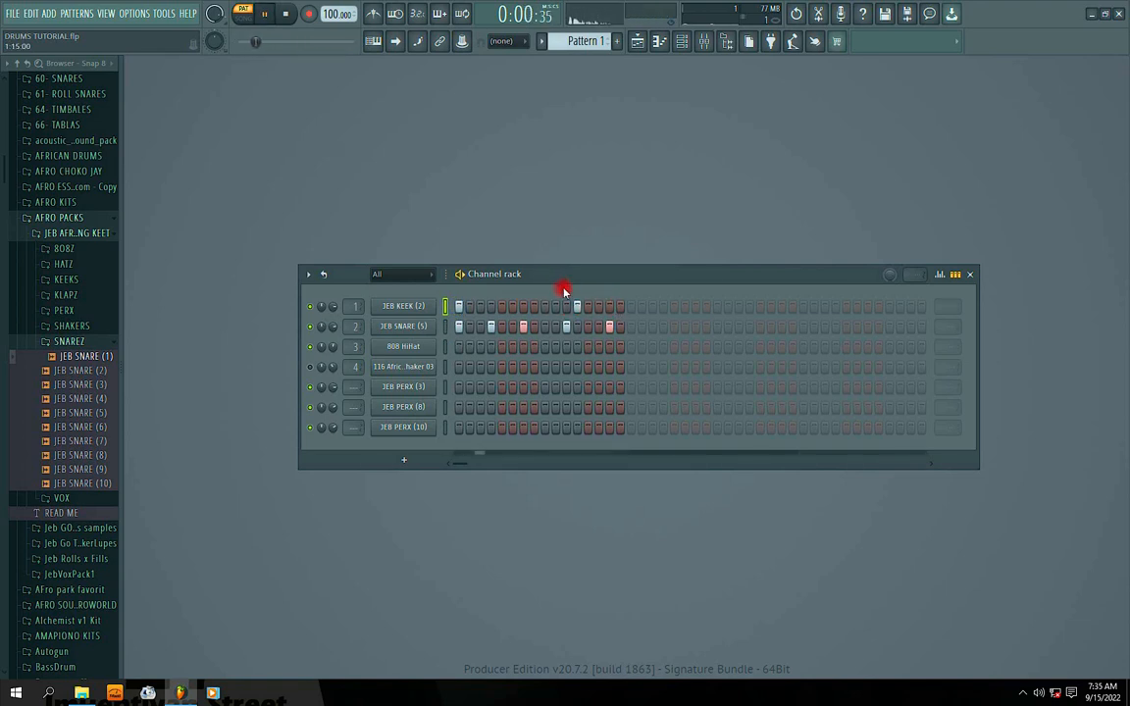
drag(481, 280, 495, 289)
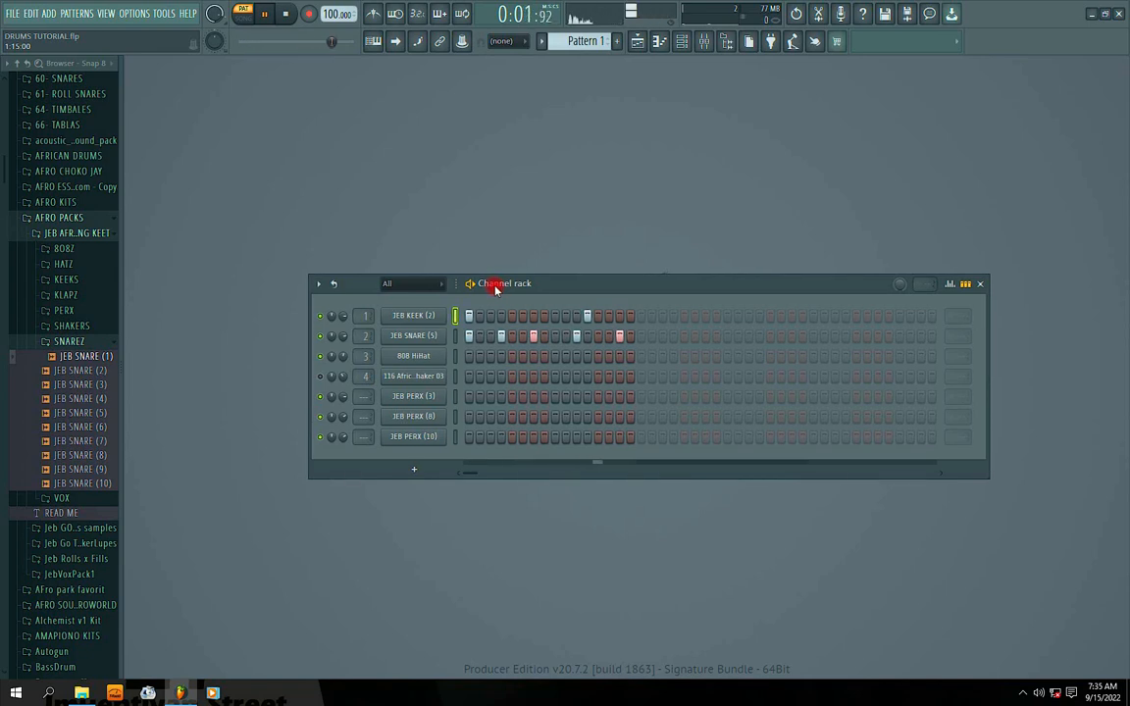
key(space)
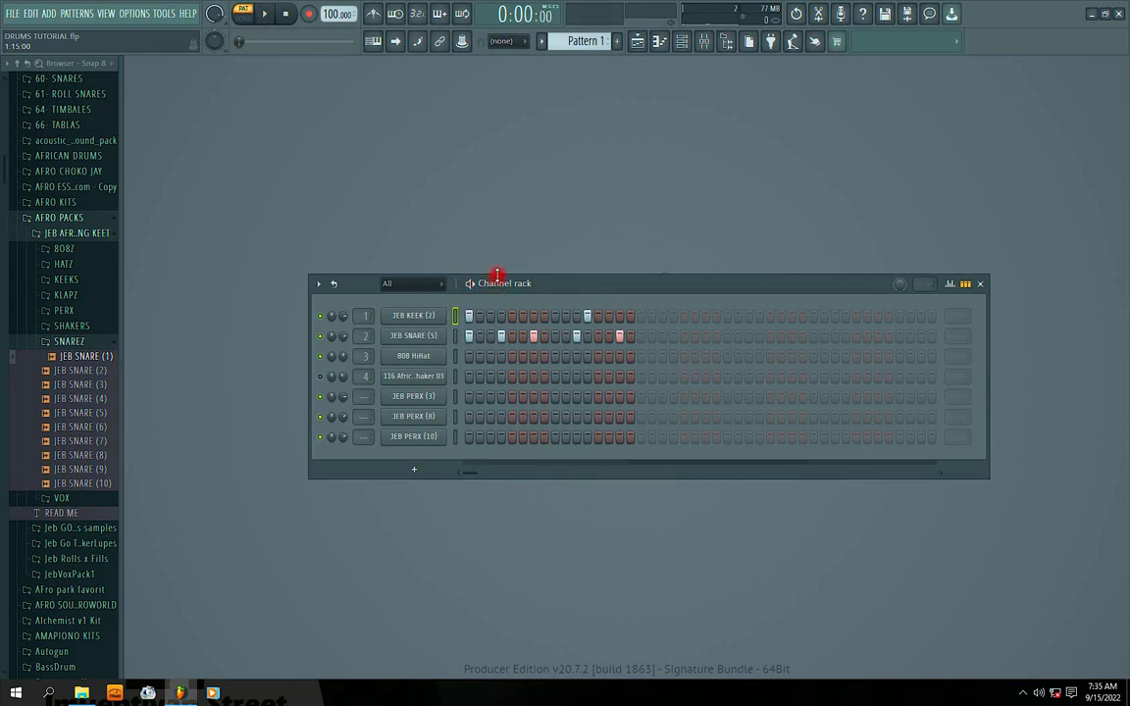
Try extra JEB KEEK (2) hits on steps 5, 6 and 8 during playback, then remove them
click(522, 316)
key(space)
right_click(523, 317)
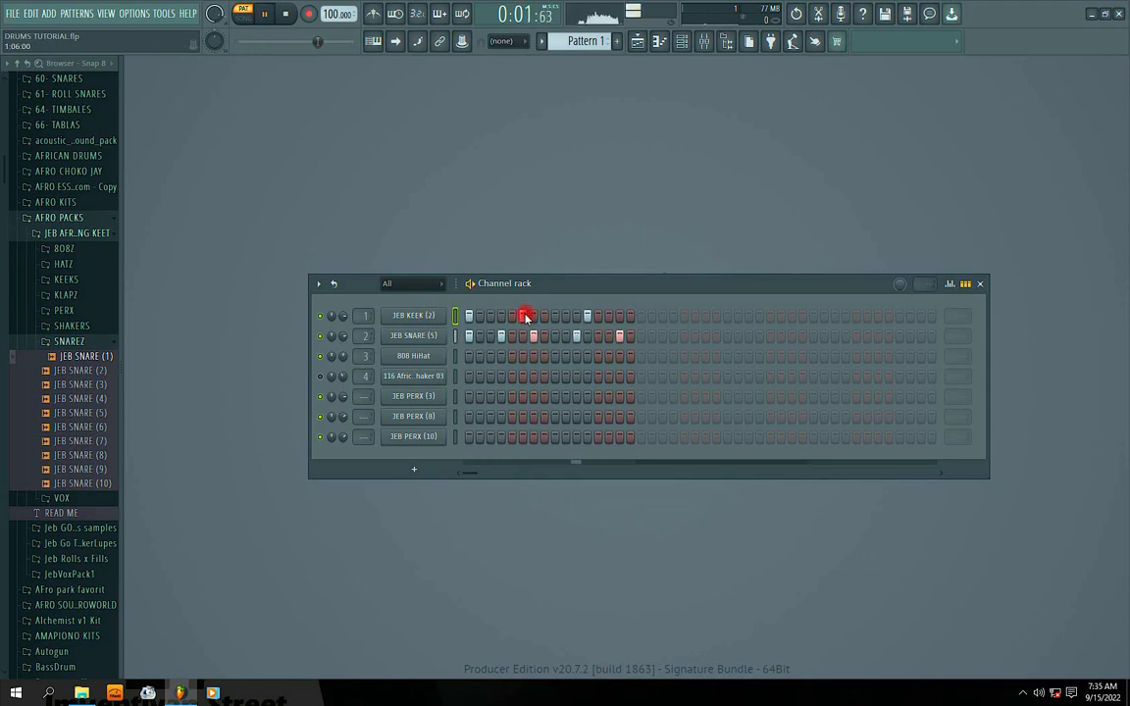
click(509, 316)
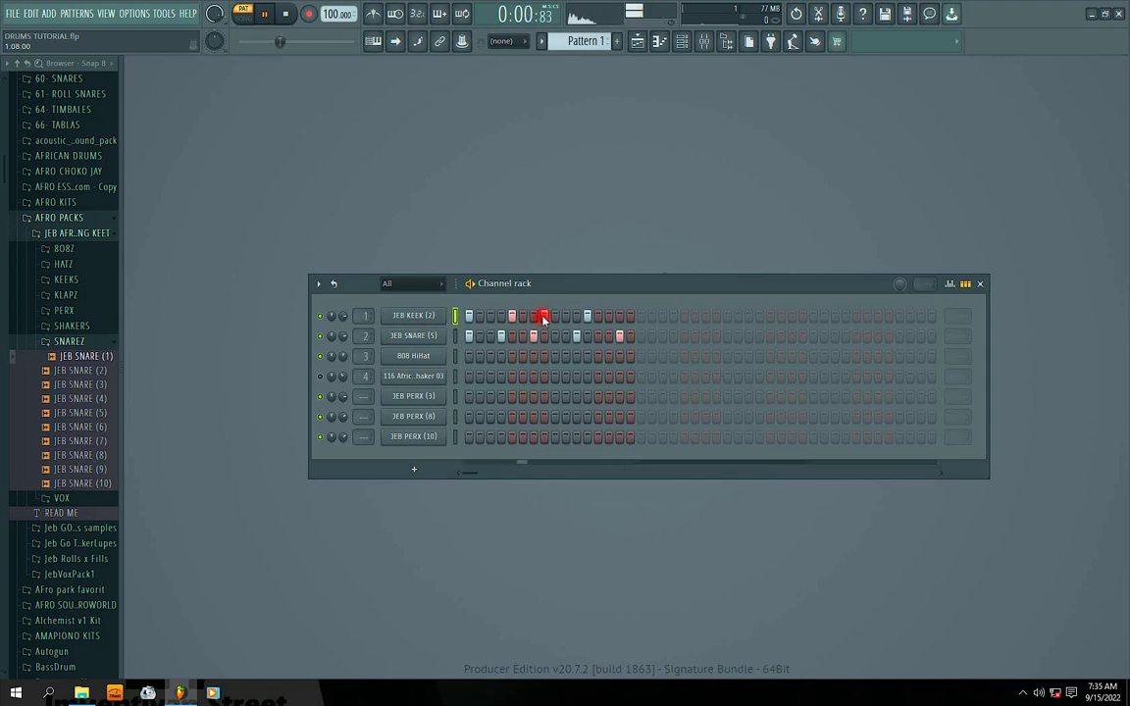
key(space)
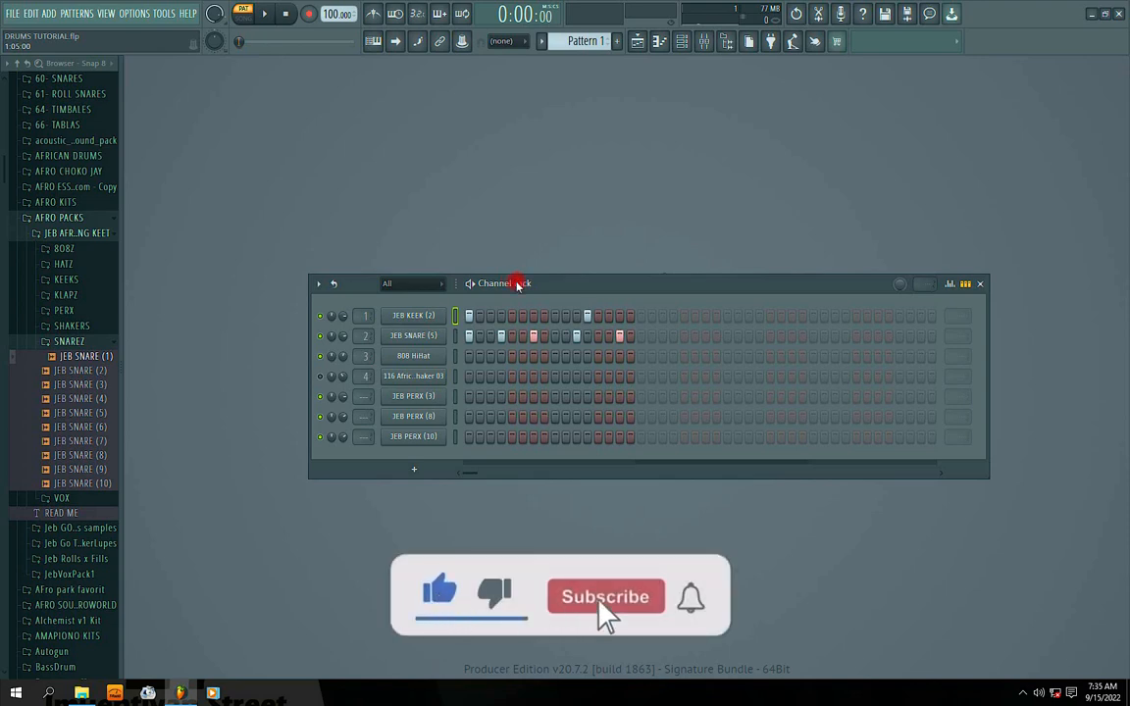
Play back the kick and snare pattern to review the groove
drag(519, 283, 517, 252)
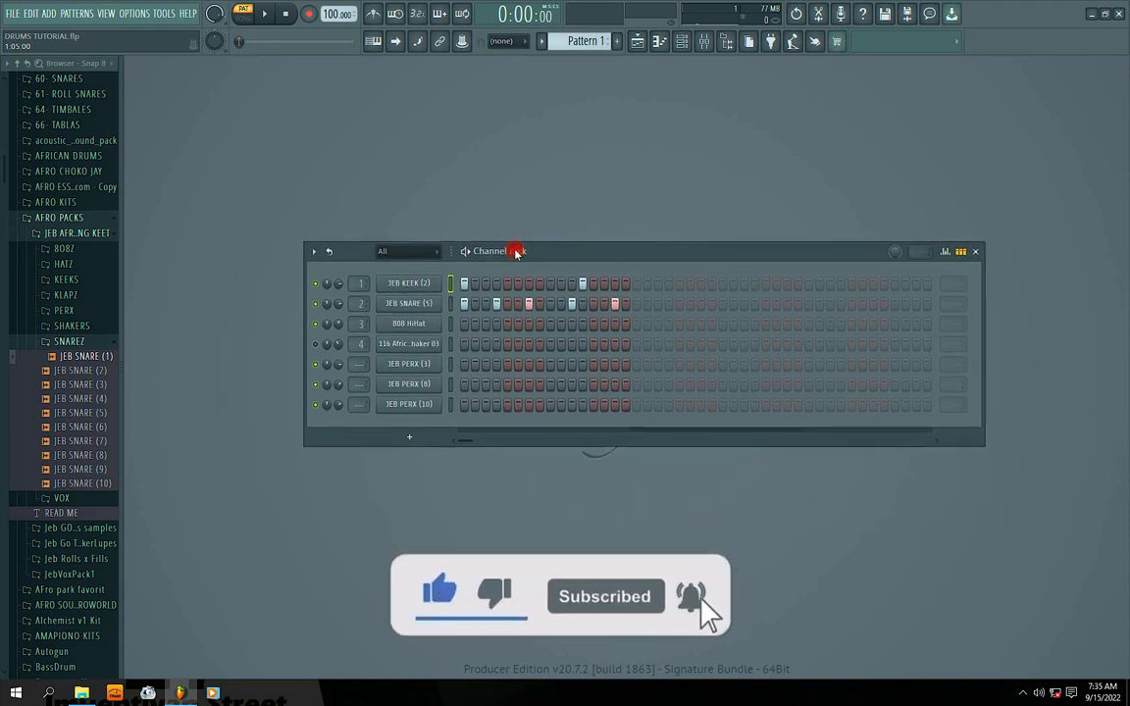
key(space)
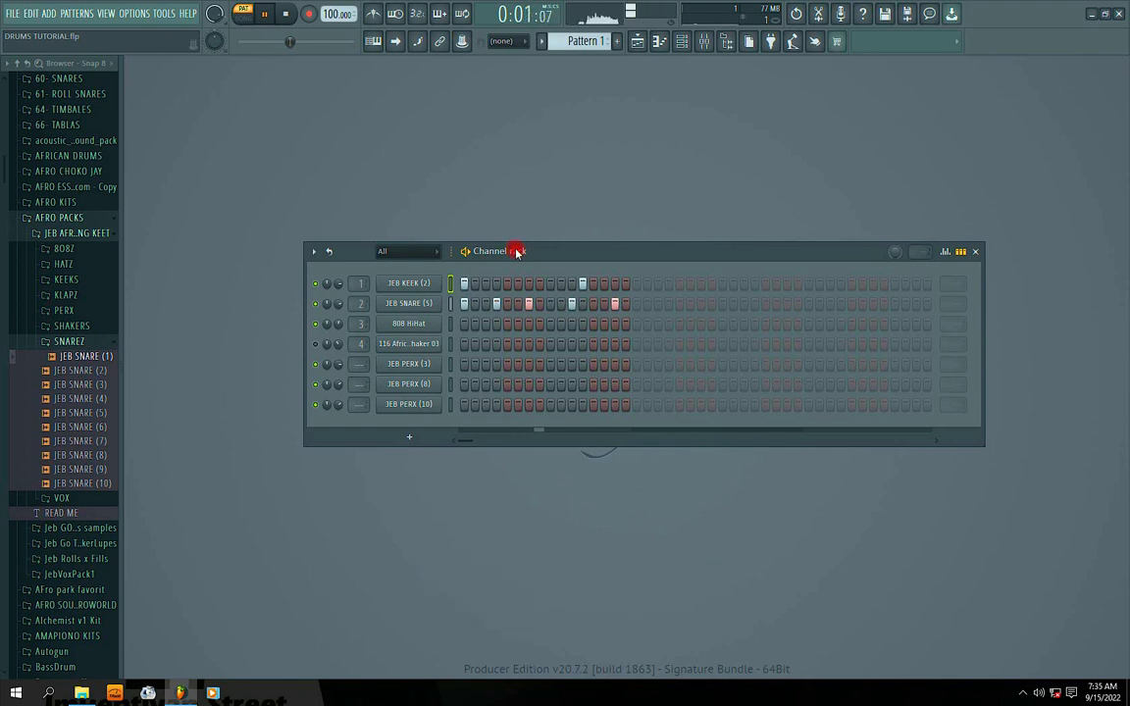
drag(610, 255, 531, 259)
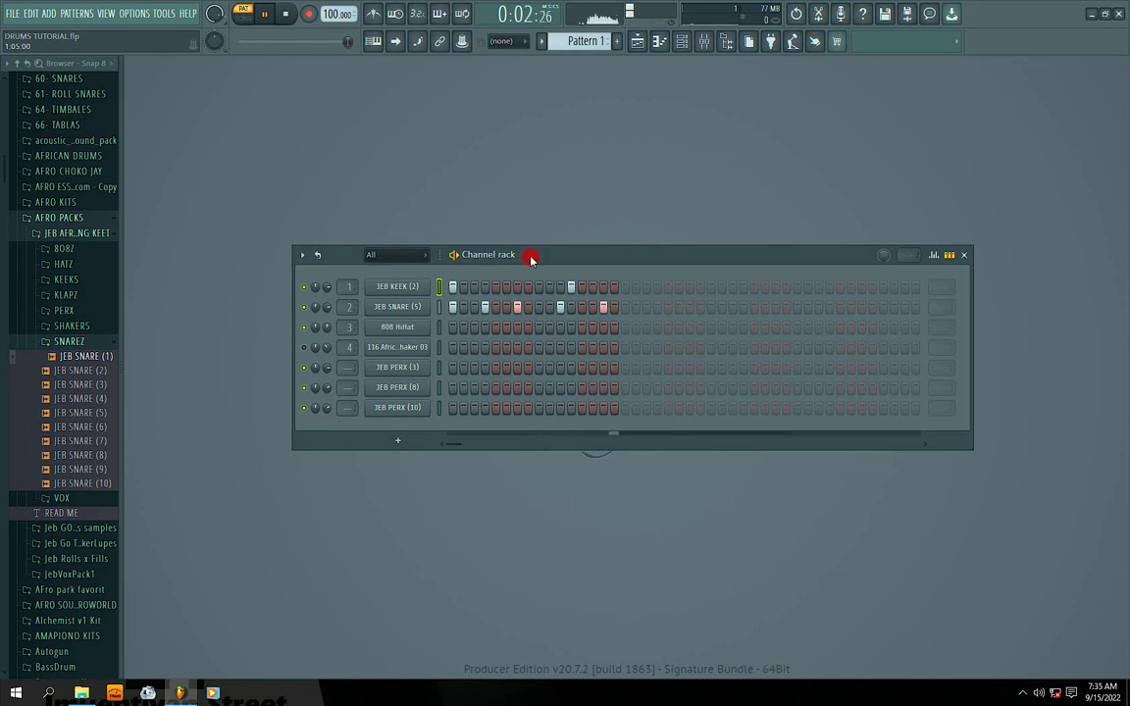
key(space)
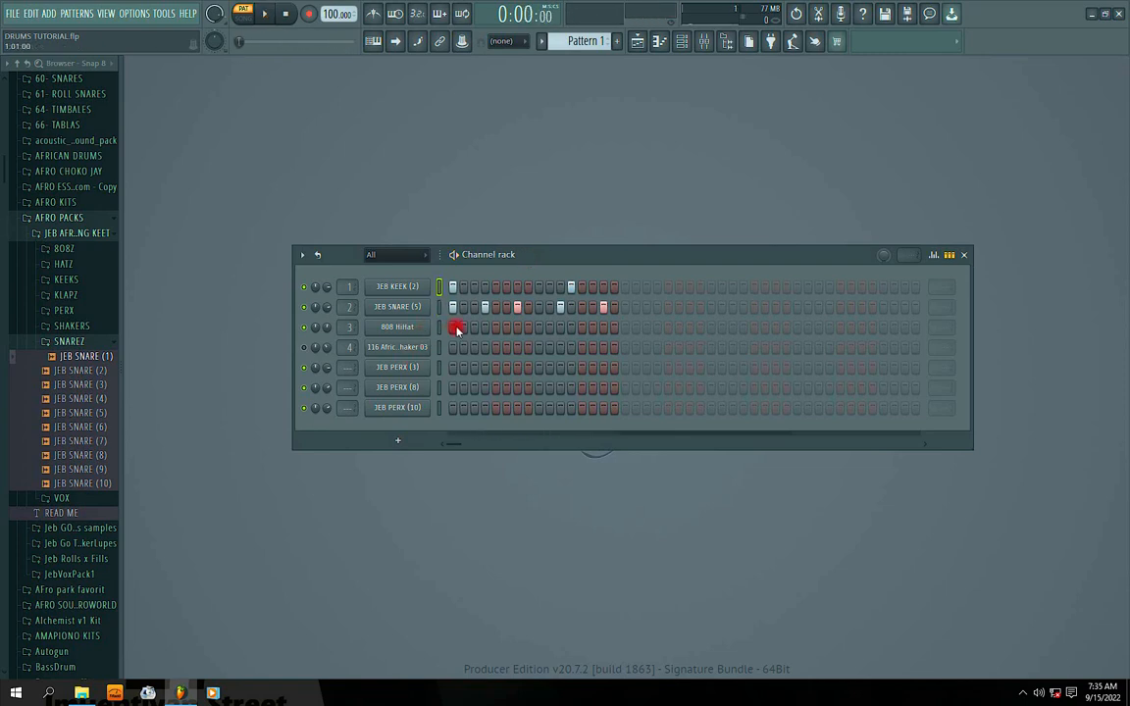
Try an 808 HiHat pattern on steps 1, 5, 8, 11, 13 and 15, then clear the row
click(580, 327)
click(603, 328)
click(560, 328)
key(space)
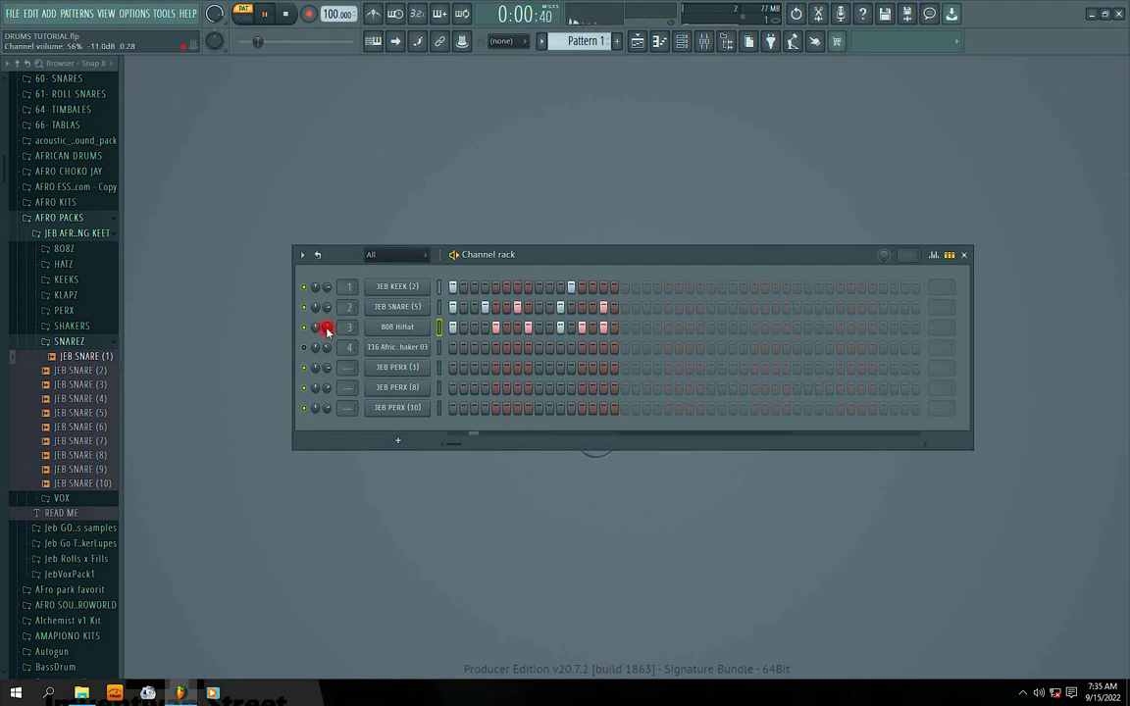
key(space)
drag(452, 327, 625, 328)
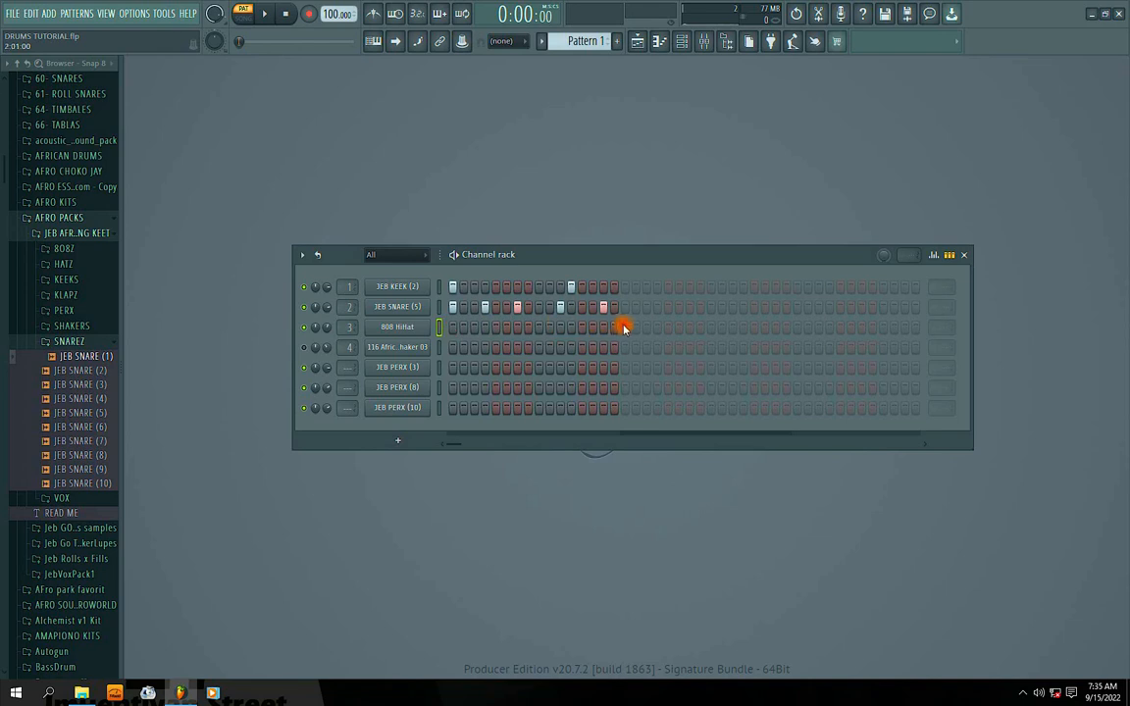
Place a hit on step 1 of the African shaker channel, unmute the channel and play the pattern
click(452, 348)
click(304, 348)
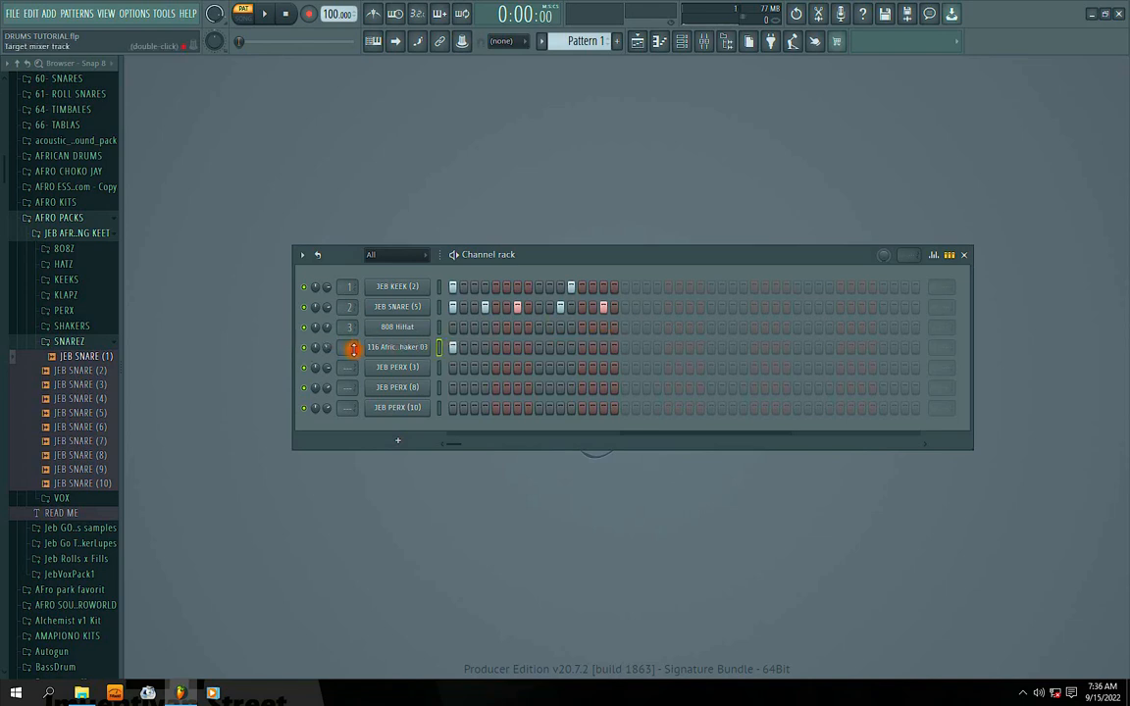
key(space)
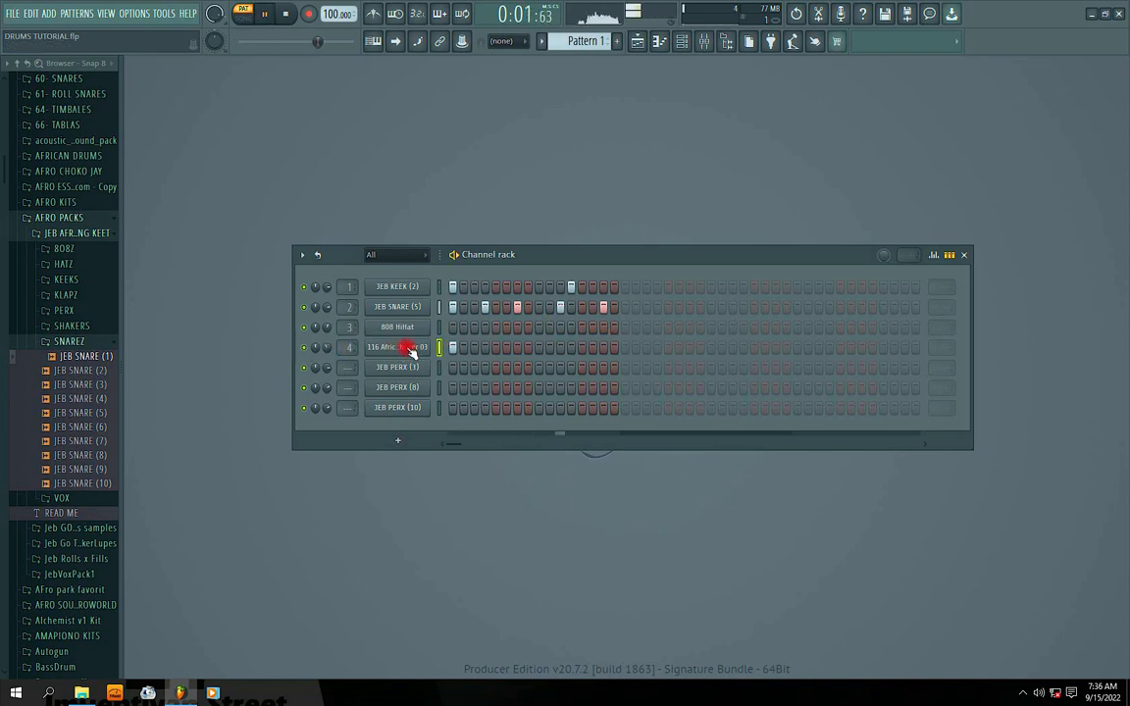
drag(523, 260, 548, 282)
key(space)
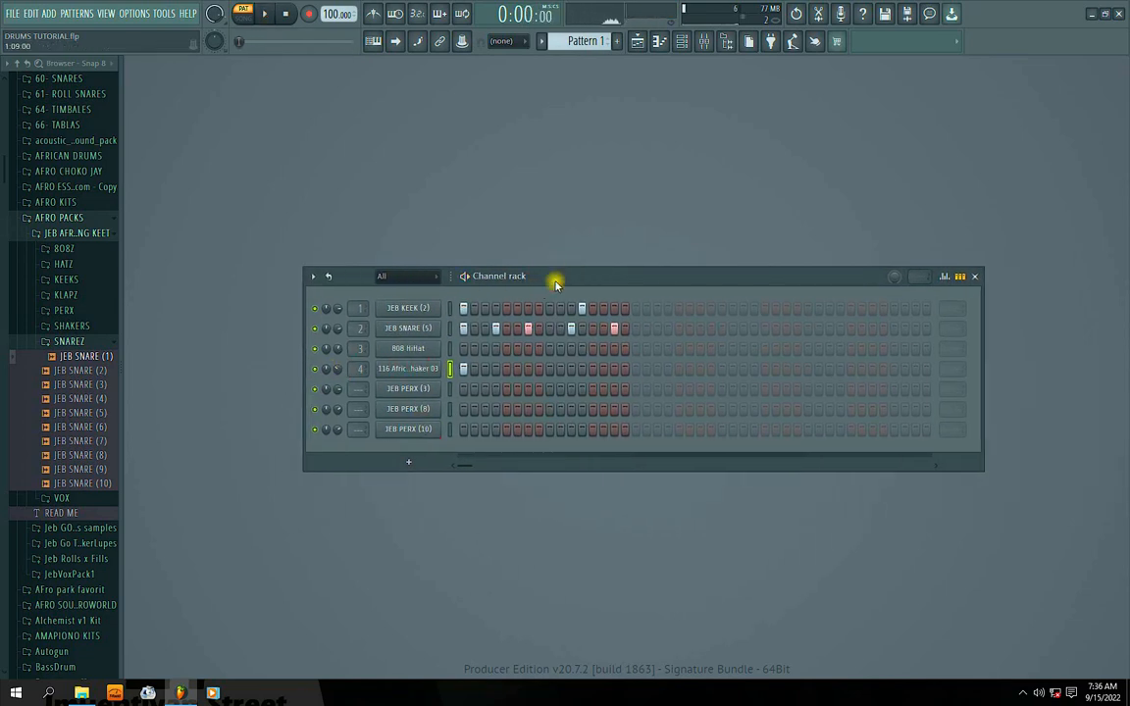
Program percussion during playback: JEB PERX (3) on step 15, JEB PERX (8) on steps 6 and 15, JEB PERX (10) on steps 3 and 12
click(405, 390)
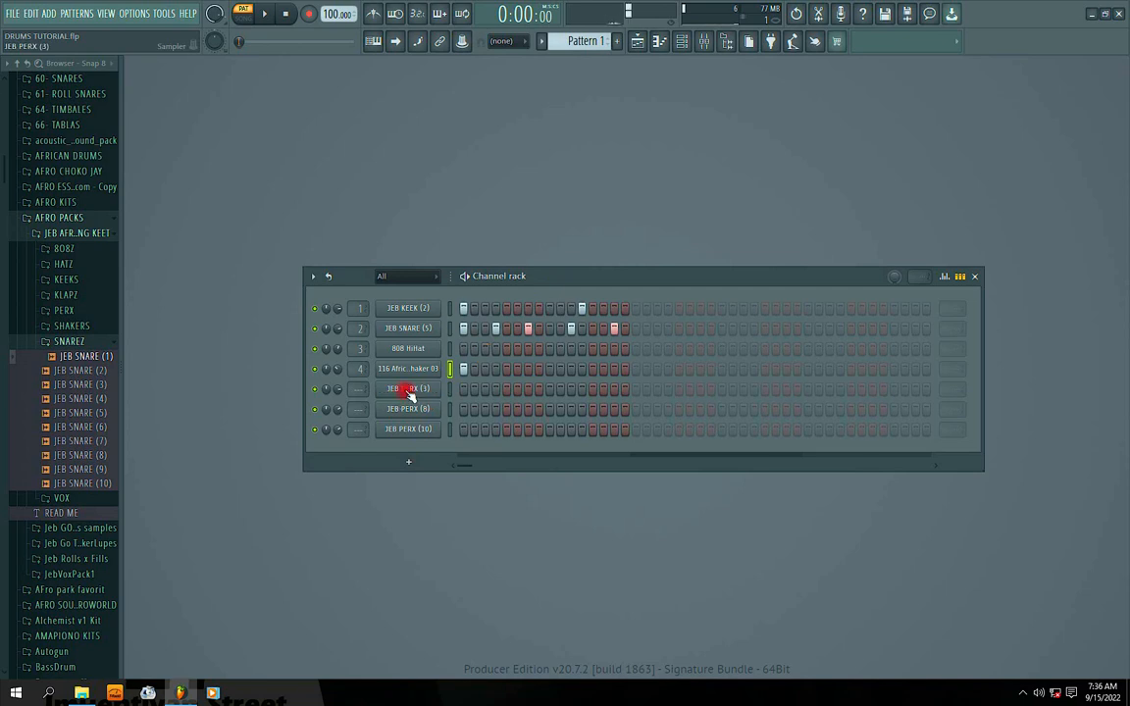
key(space)
right_click(544, 389)
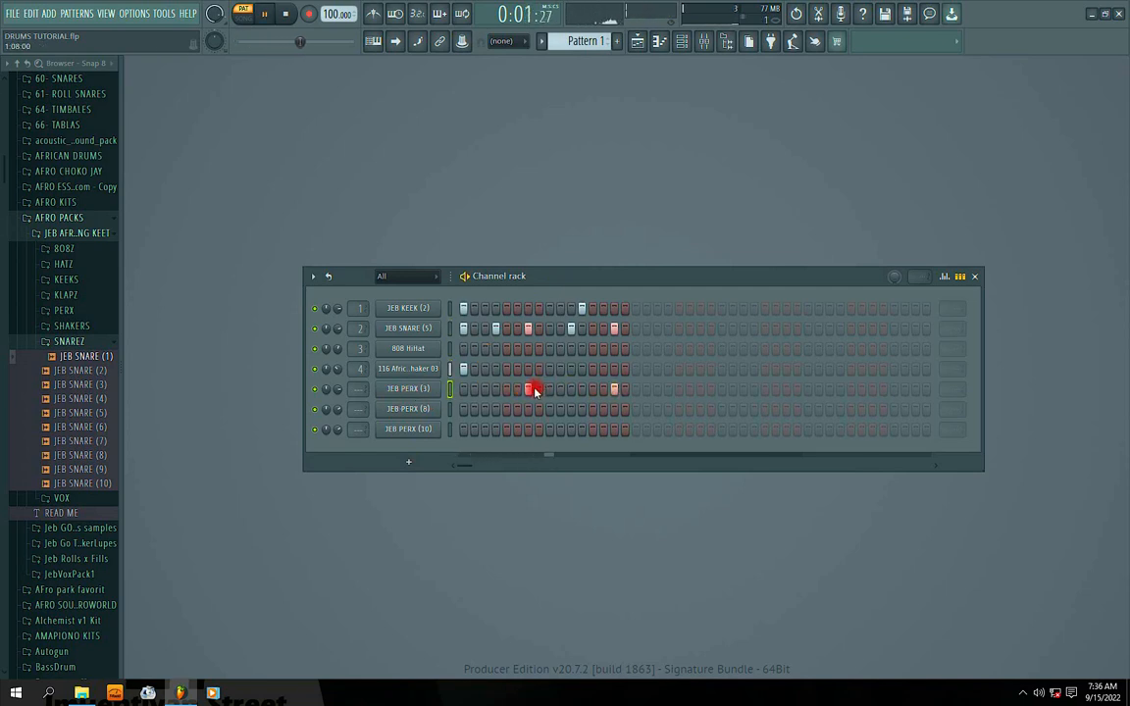
click(595, 387)
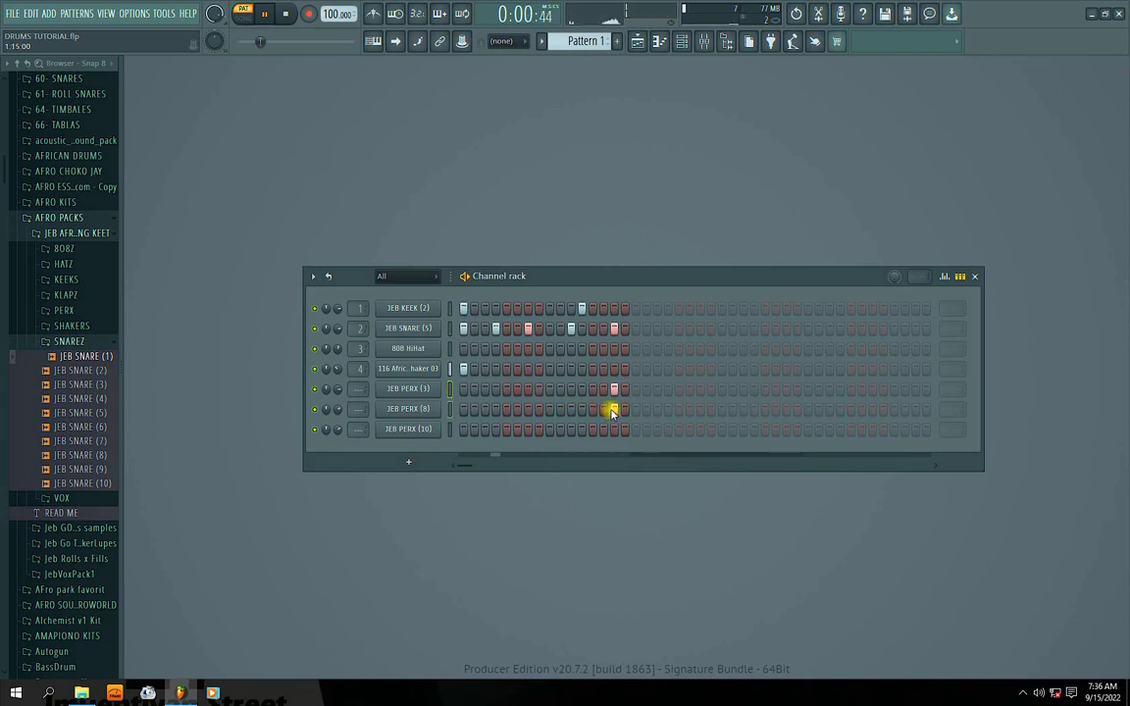
click(517, 409)
click(484, 428)
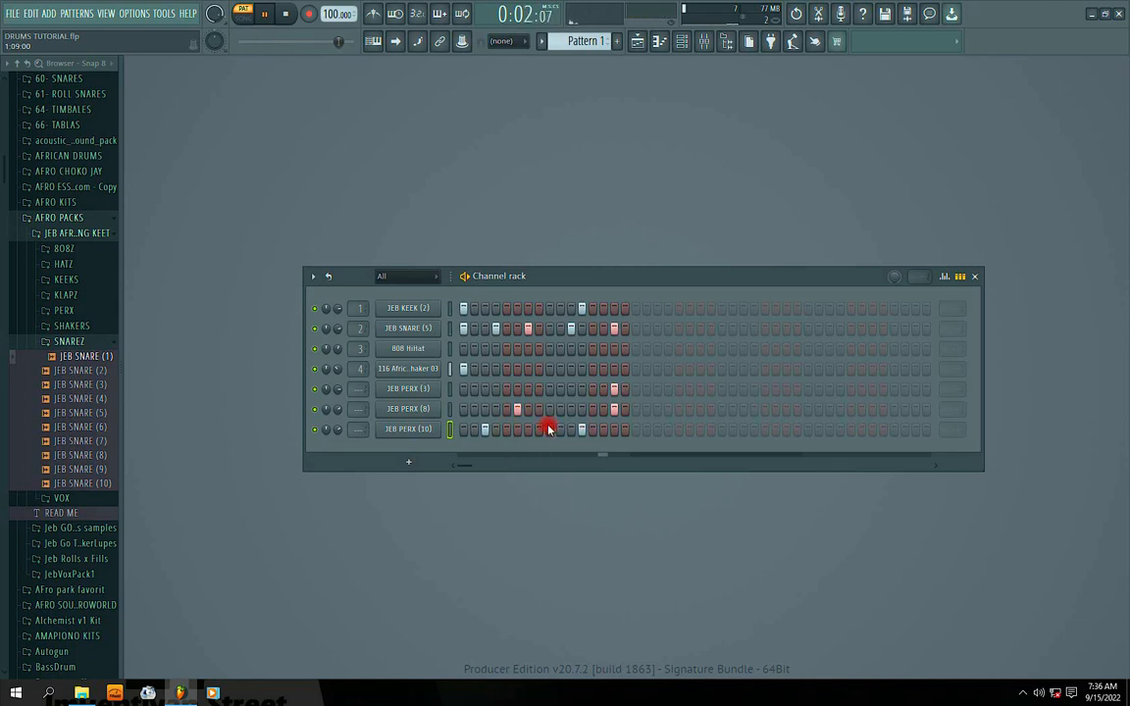
Check the mixer levels while the drum pattern plays, then close the mixer
click(583, 429)
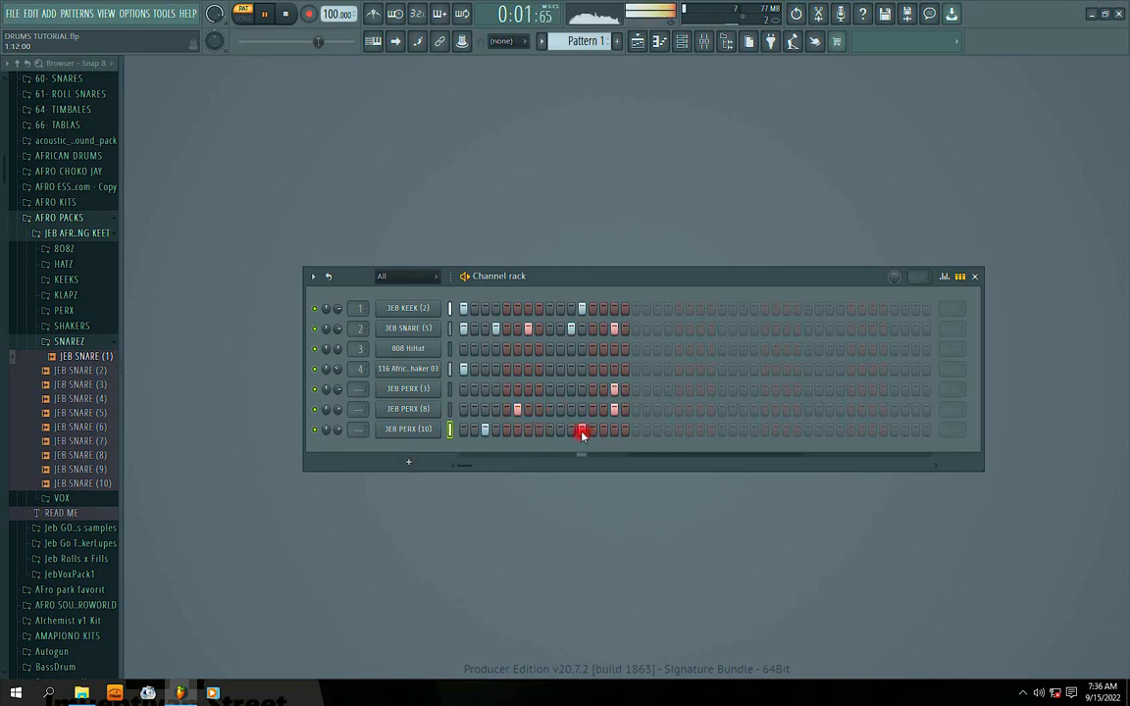
drag(511, 278, 510, 305)
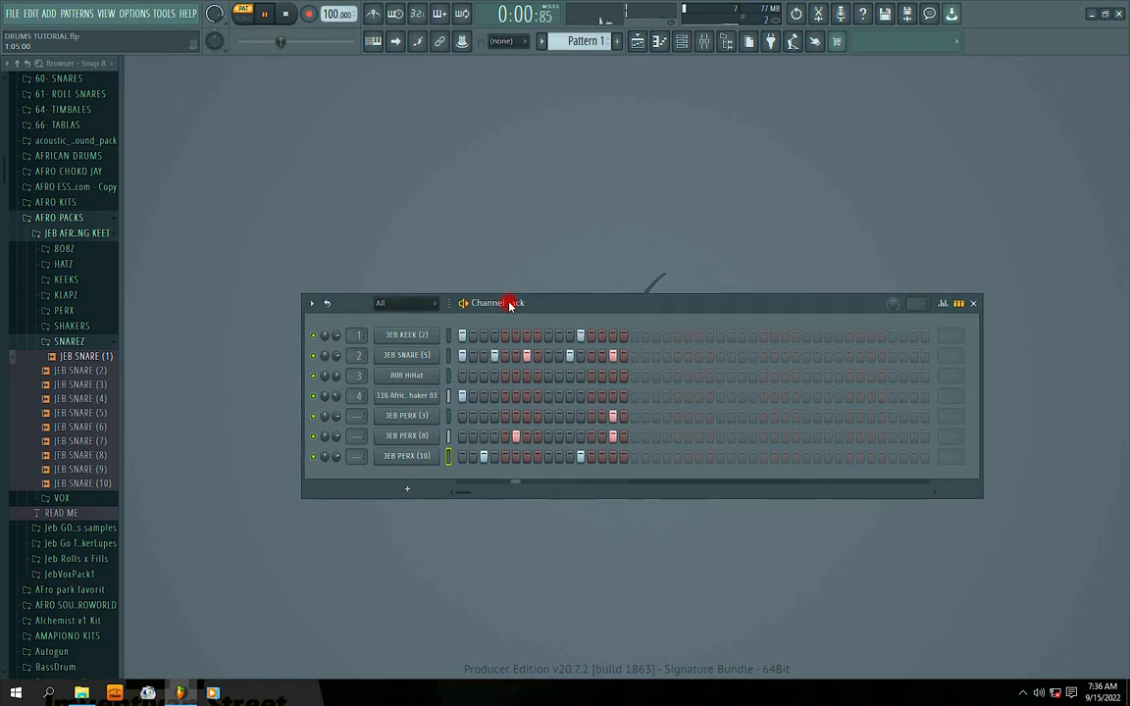
click(704, 41)
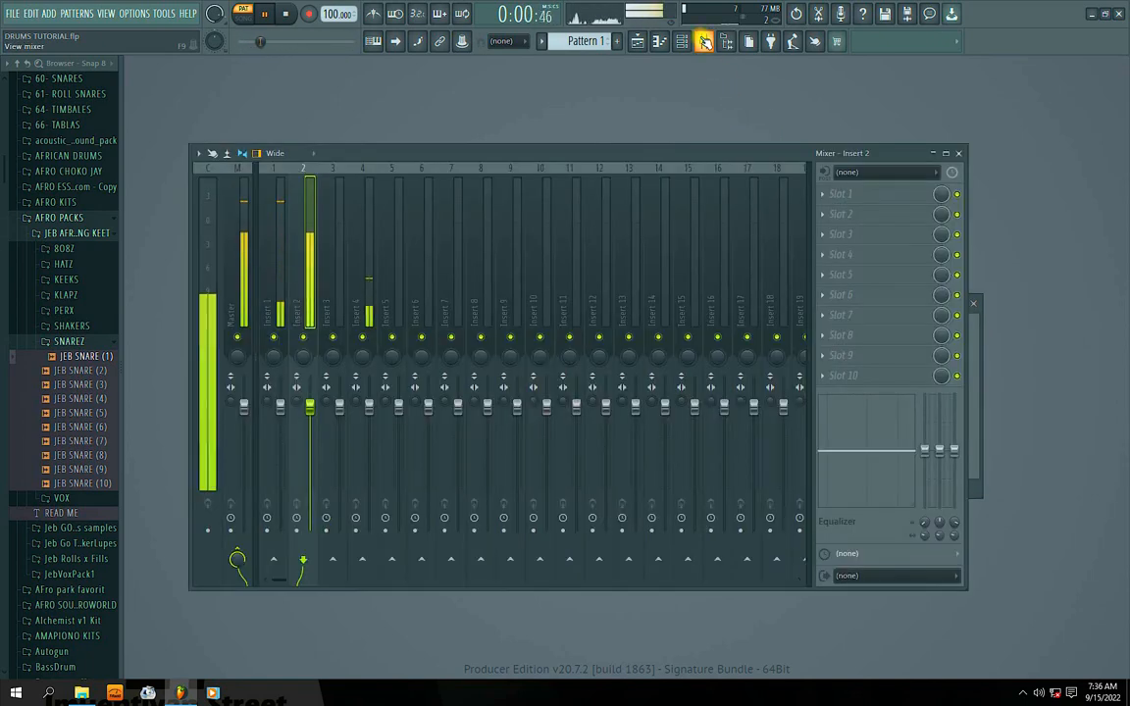
click(958, 153)
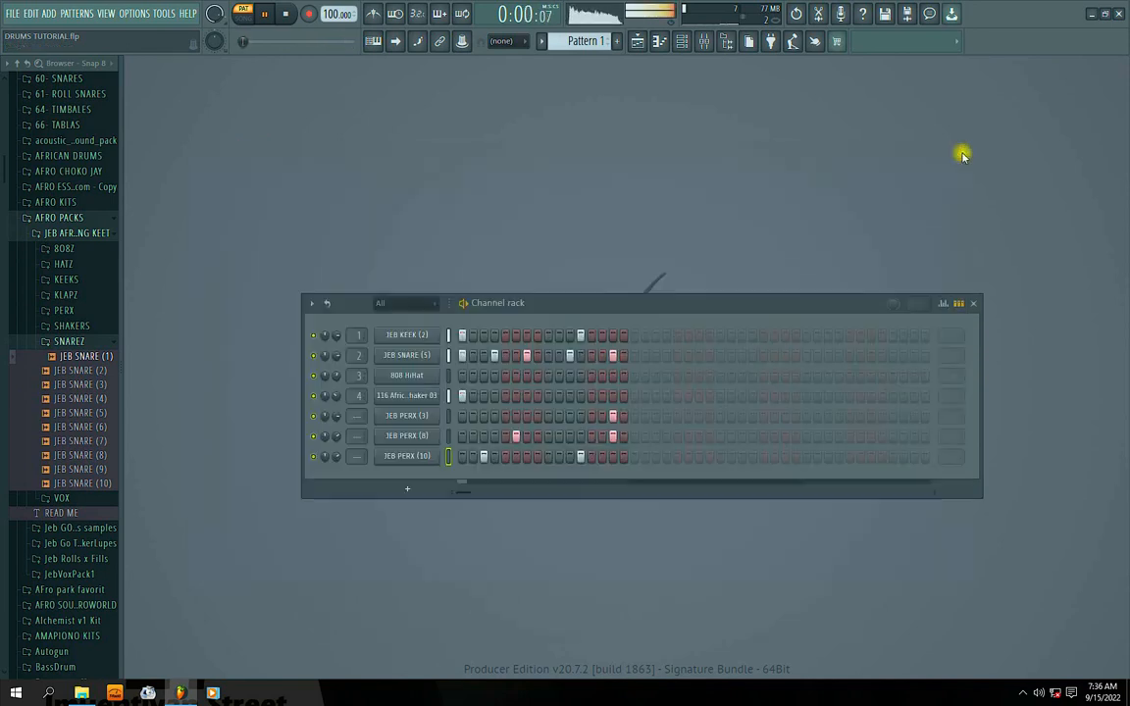
Play back the full drum and percussion pattern to review the groove
drag(552, 315, 560, 291)
key(space)
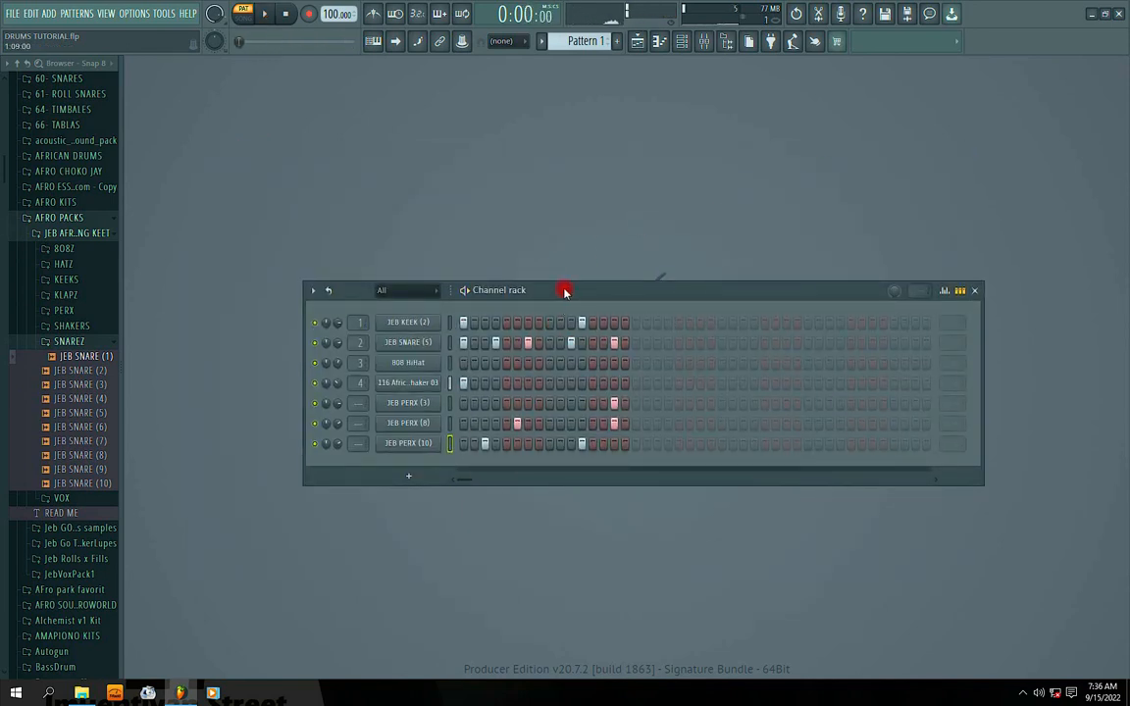
drag(564, 291, 553, 264)
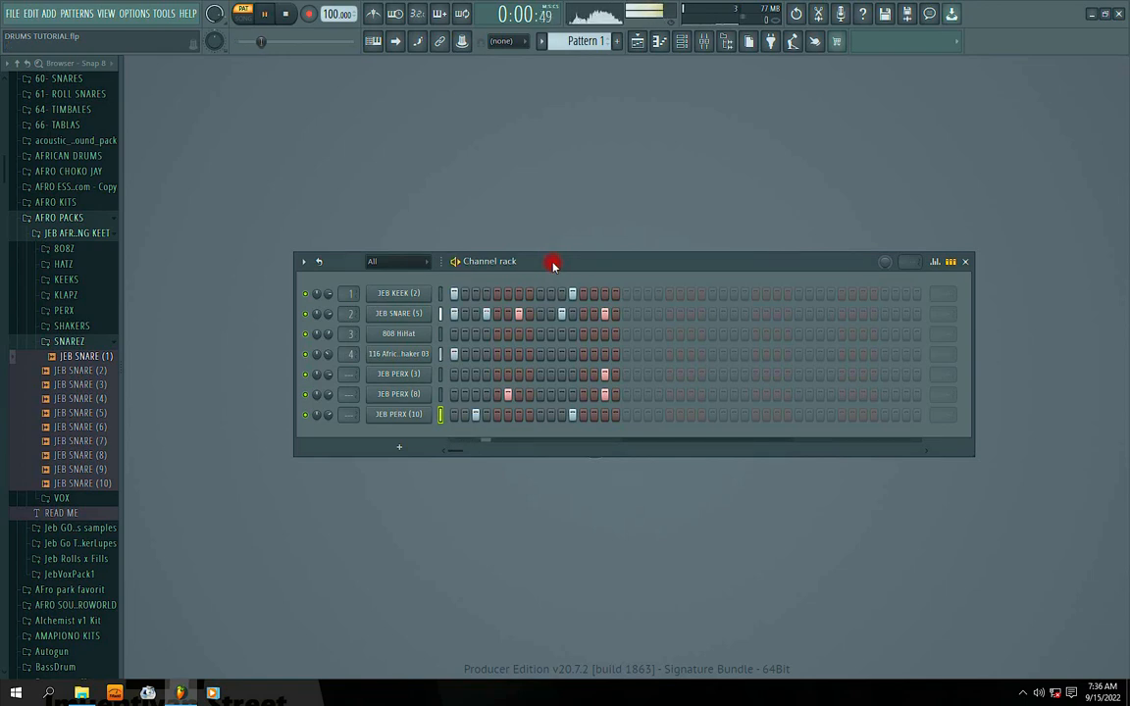
key(space)
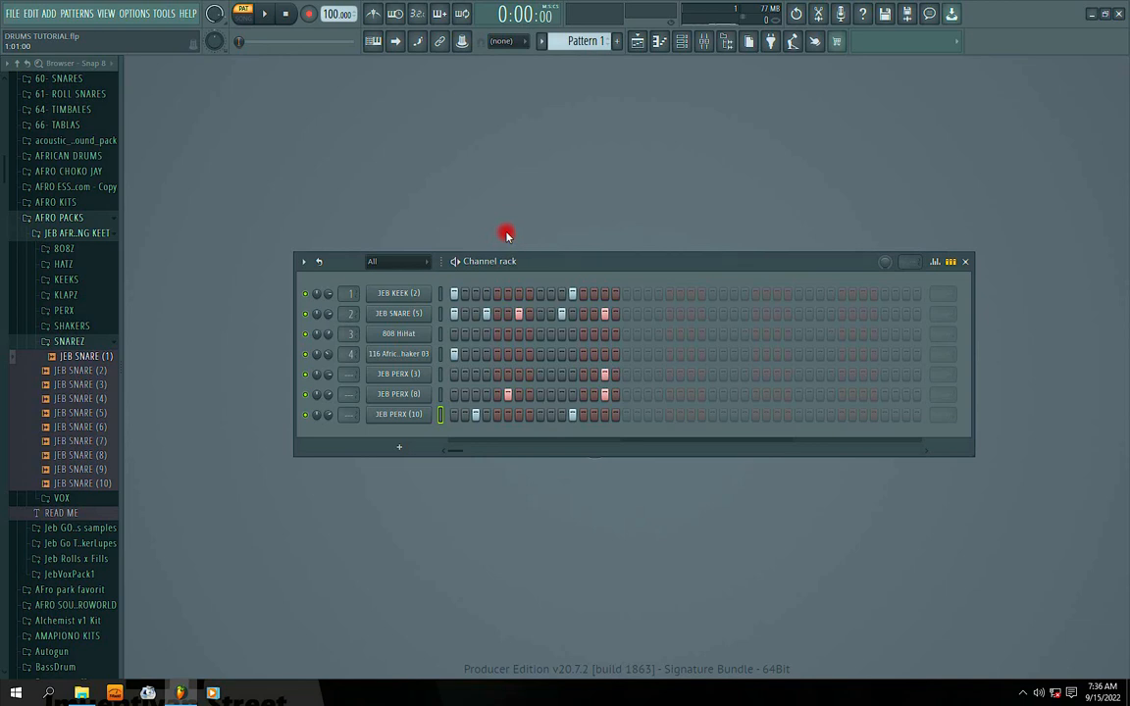
mouse_move(544, 263)
mouse_down()
mouse_move(534, 267)
mouse_move(539, 257)
mouse_up()
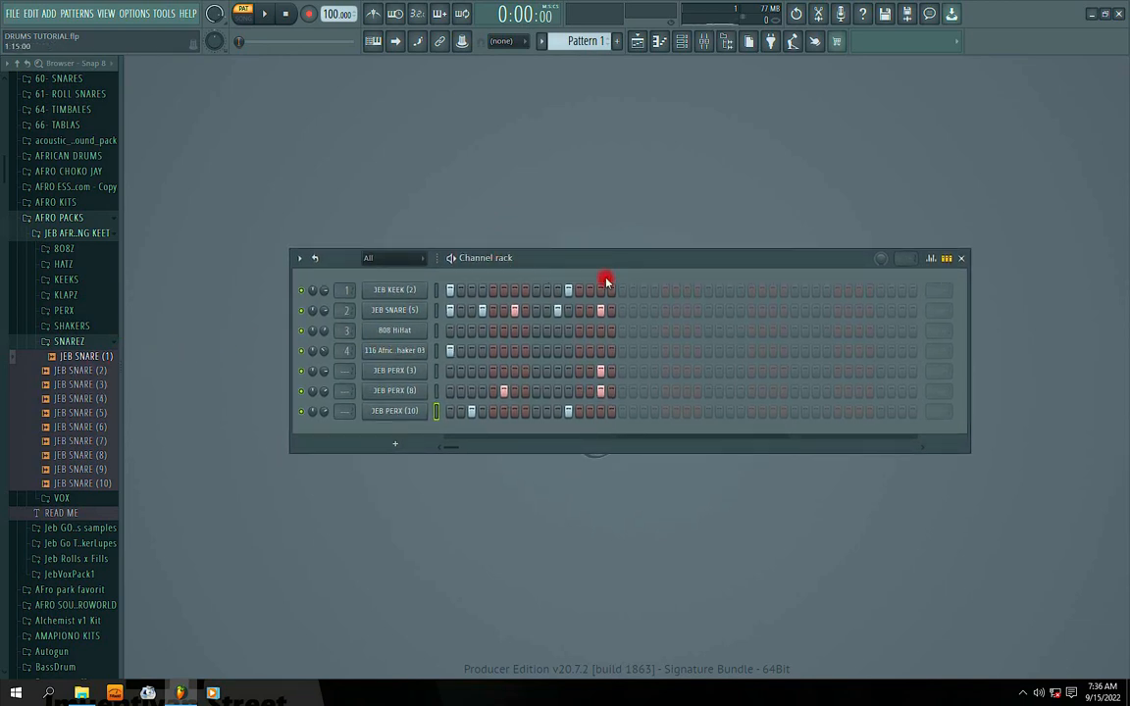
drag(545, 259, 557, 261)
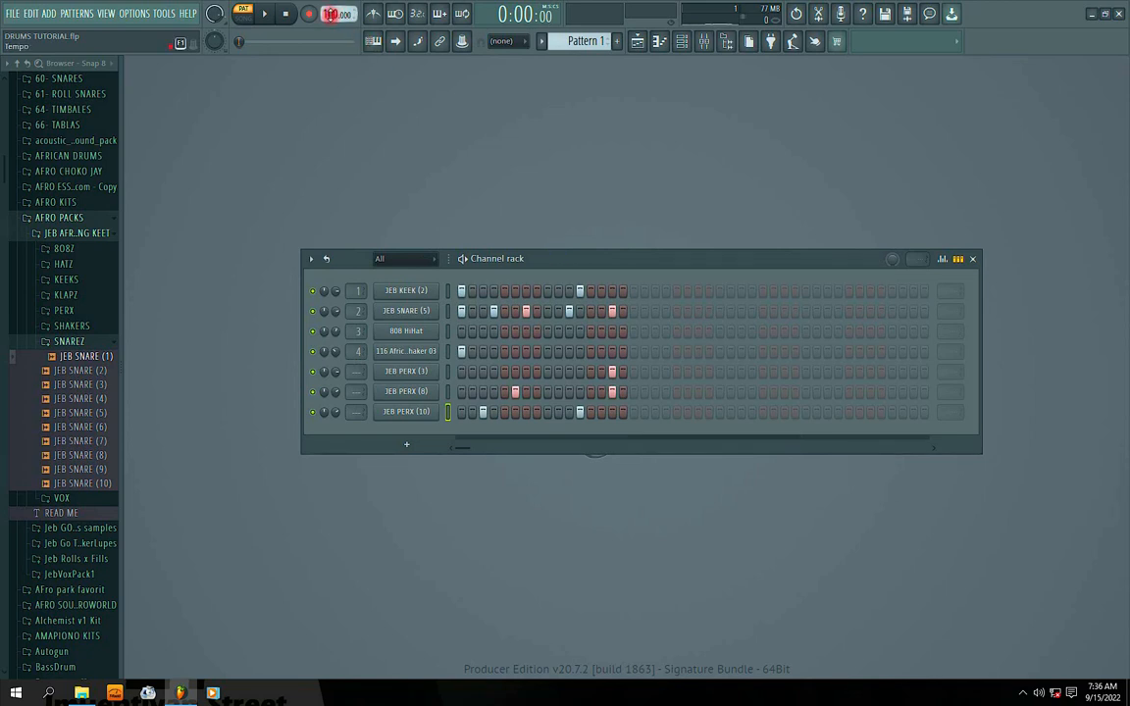
right_click(332, 14)
click(471, 67)
right_click(323, 16)
click(558, 96)
Reposition the Channel rack and replay the drum pattern twice
drag(558, 260, 499, 251)
key(space)
key(space)
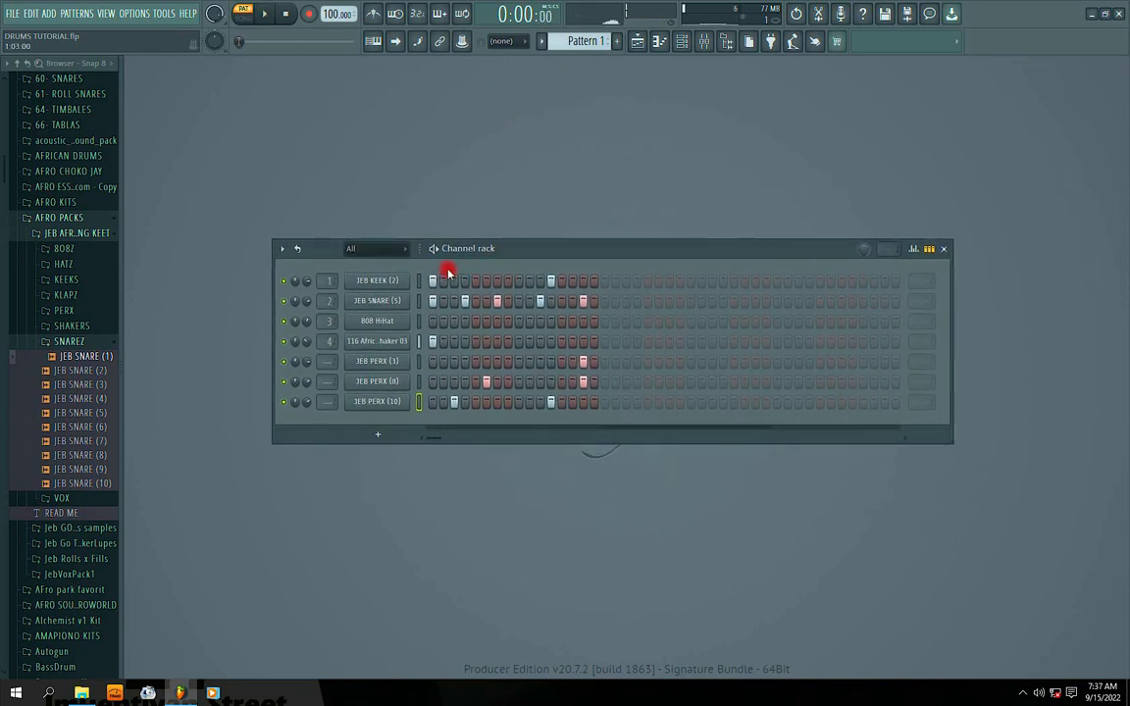
click(497, 248)
key(space)
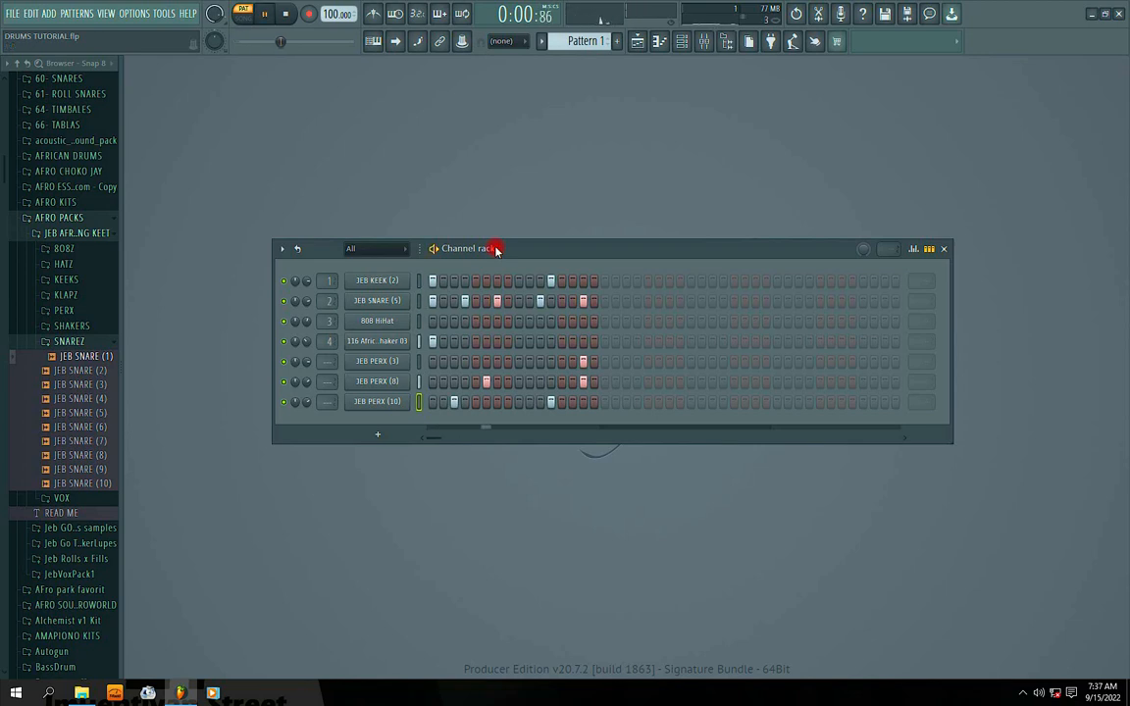
drag(534, 252, 570, 248)
key(space)
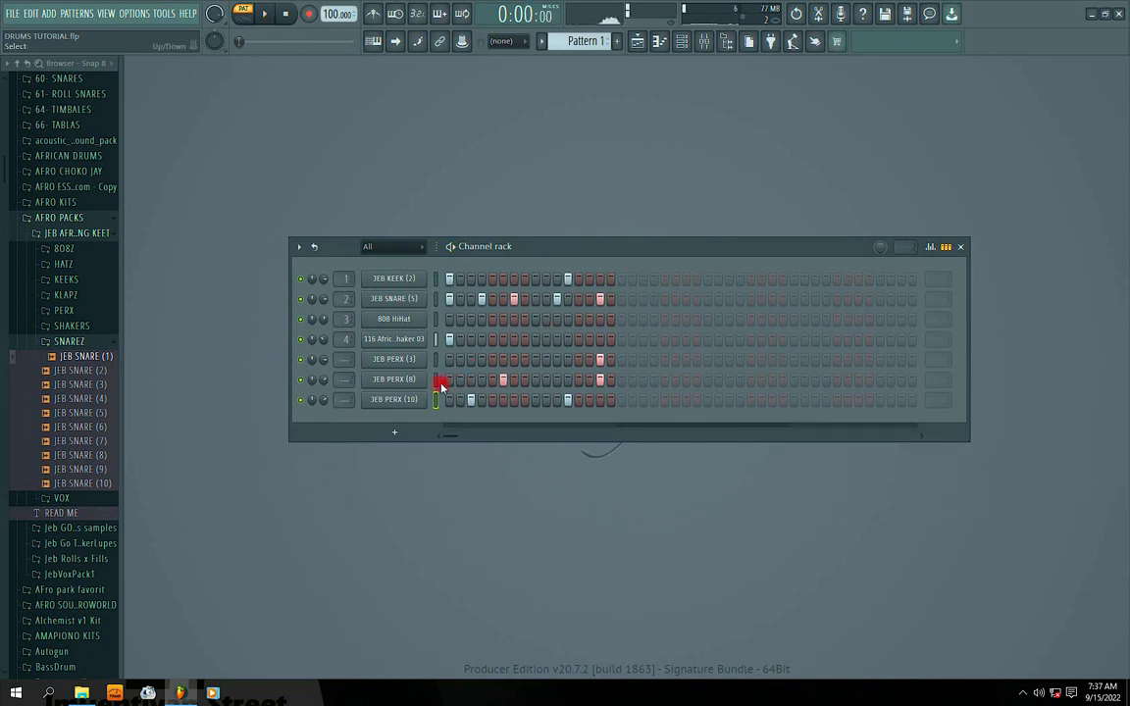
Add an FL Keys channel with the Compressed Piano preset and open its piano roll
click(395, 431)
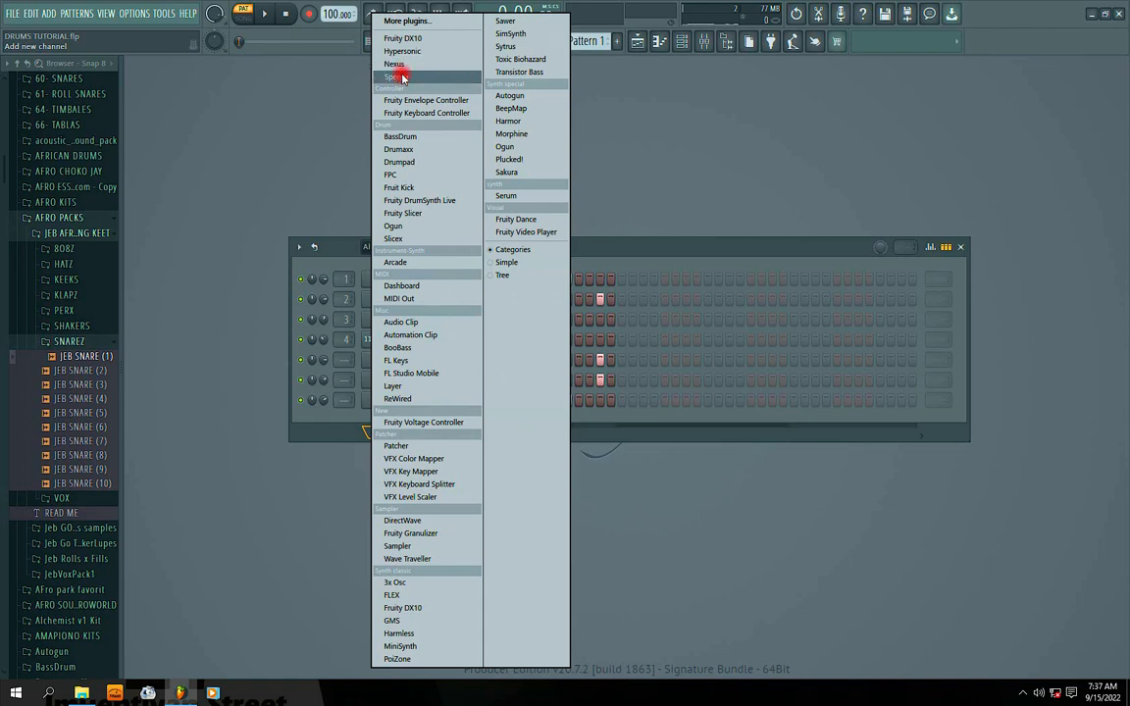
click(397, 362)
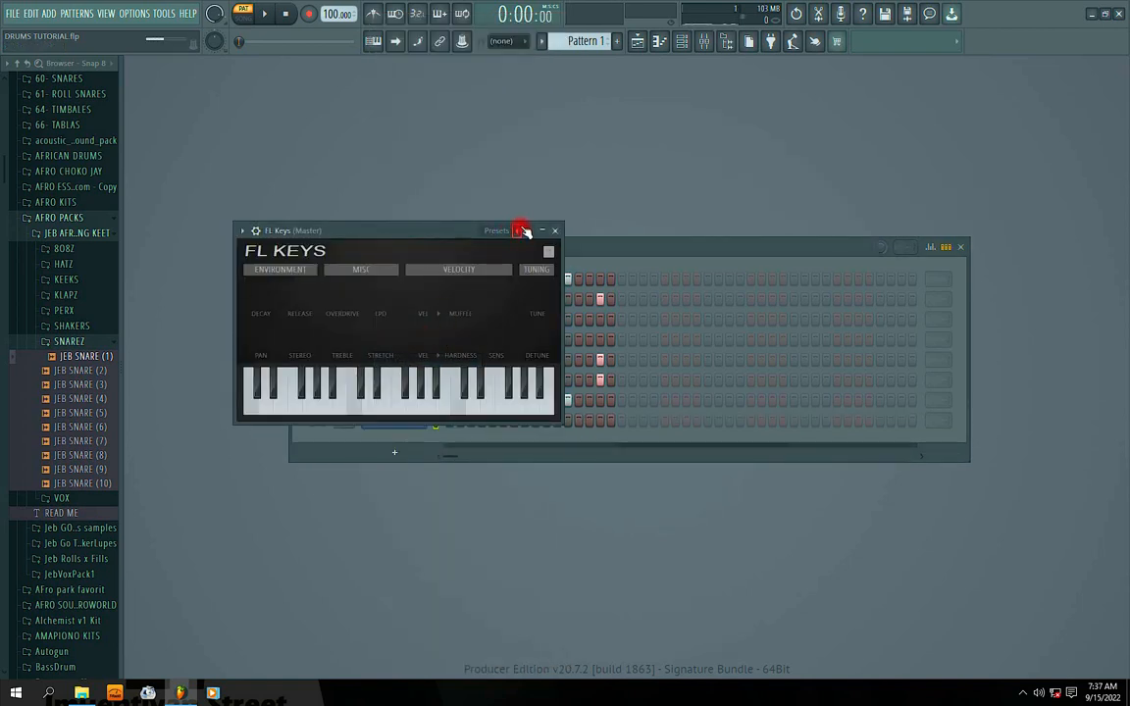
click(520, 231)
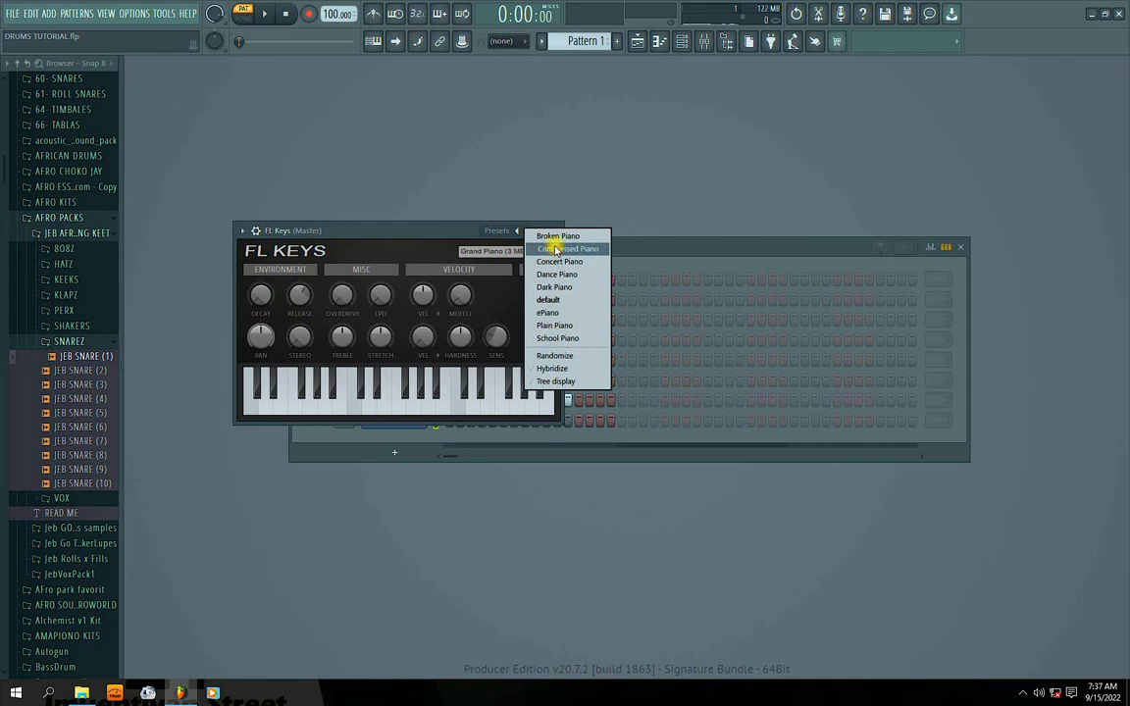
click(555, 250)
drag(560, 238, 555, 255)
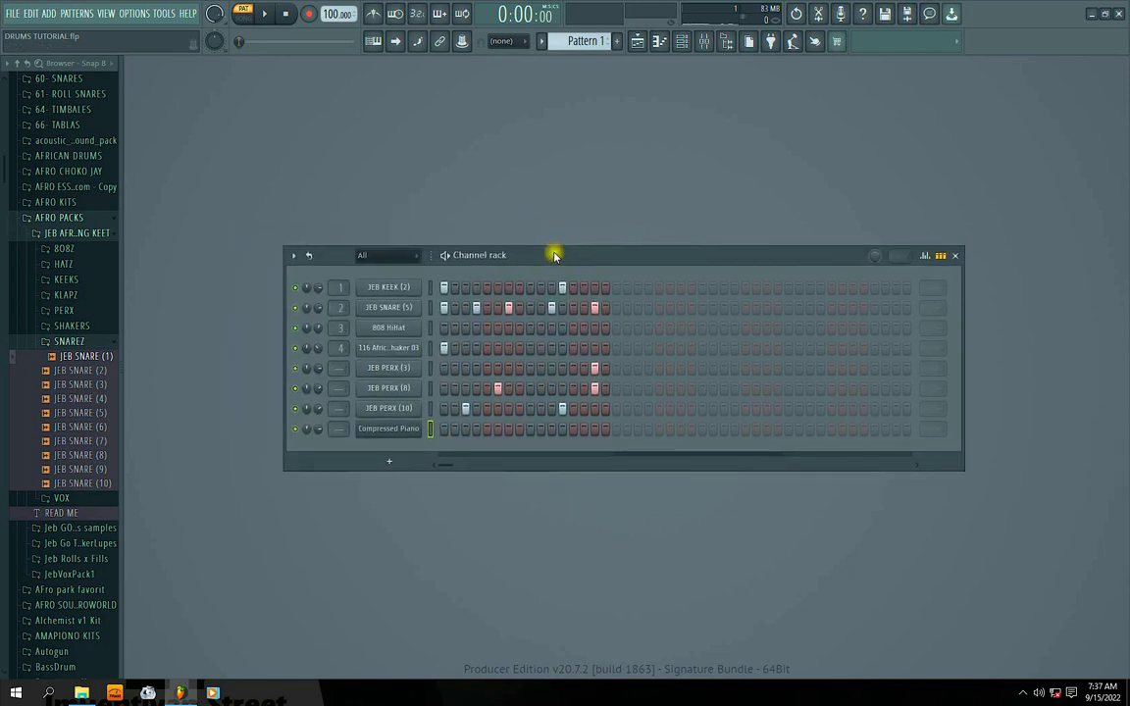
right_click(400, 438)
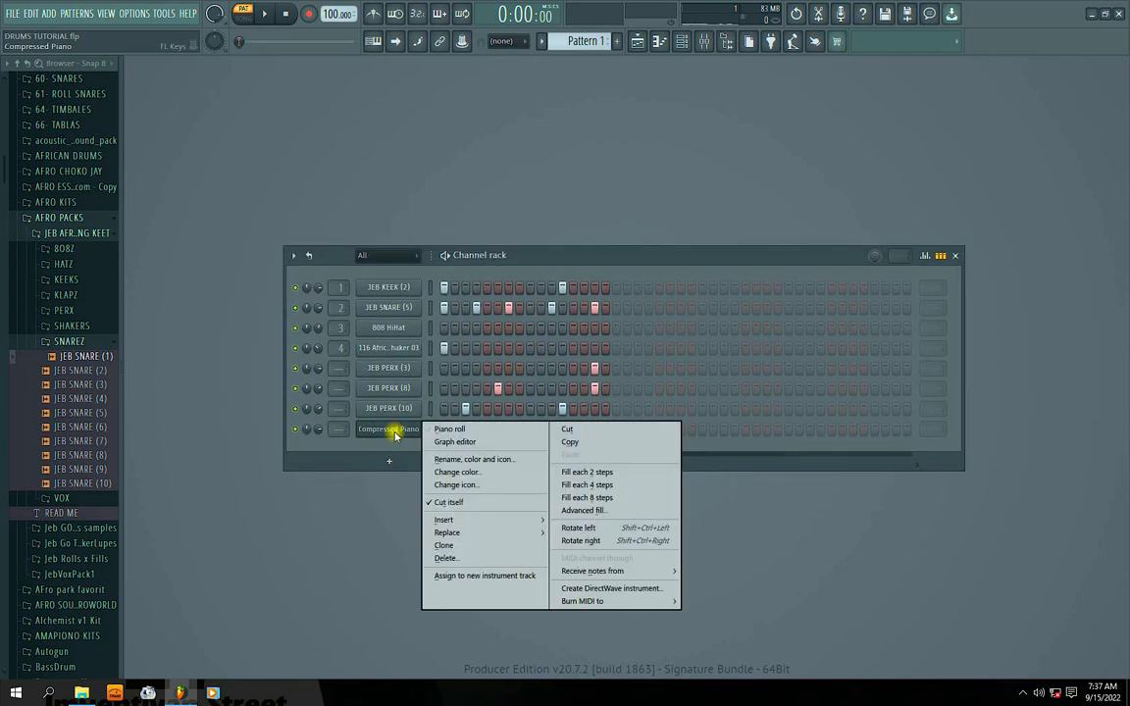
click(446, 433)
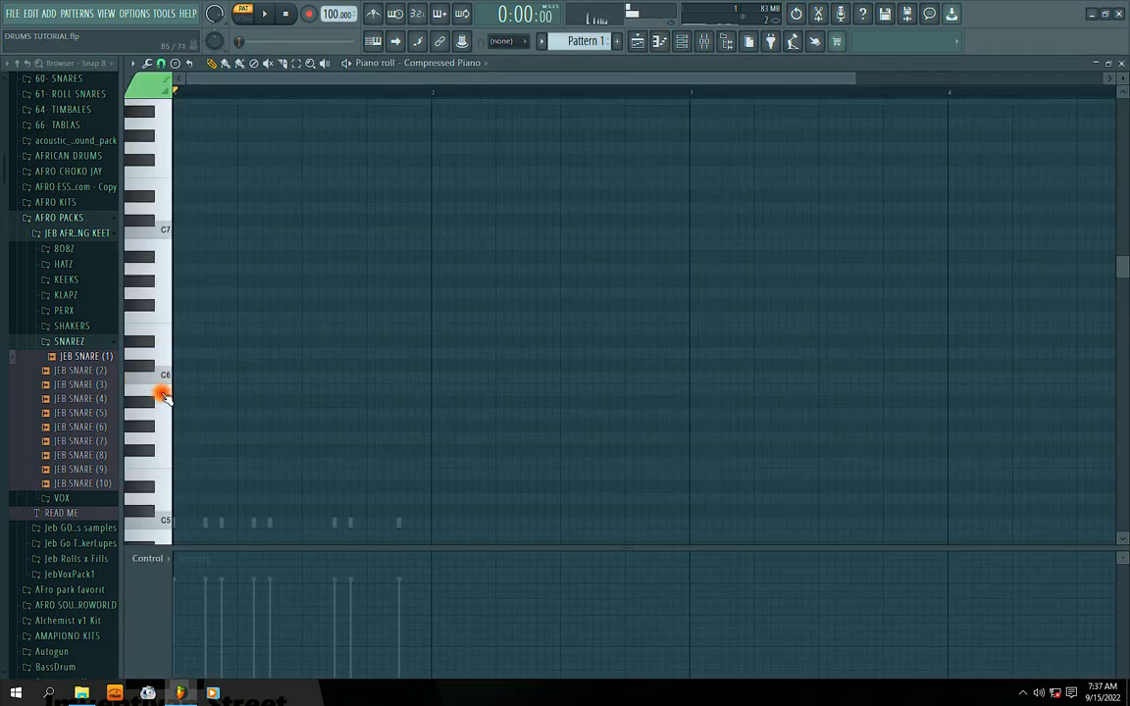
Try a one-bar A5 note in bar 1 with the drums, then delete it
click(144, 415)
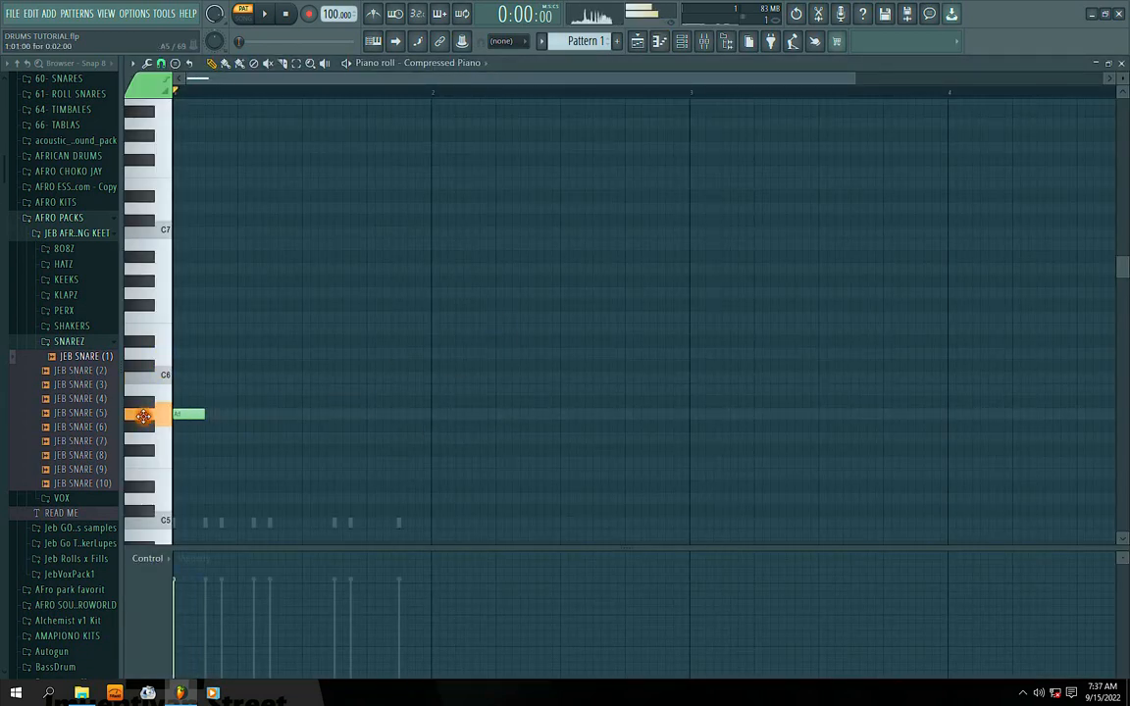
drag(206, 418, 414, 440)
key(space)
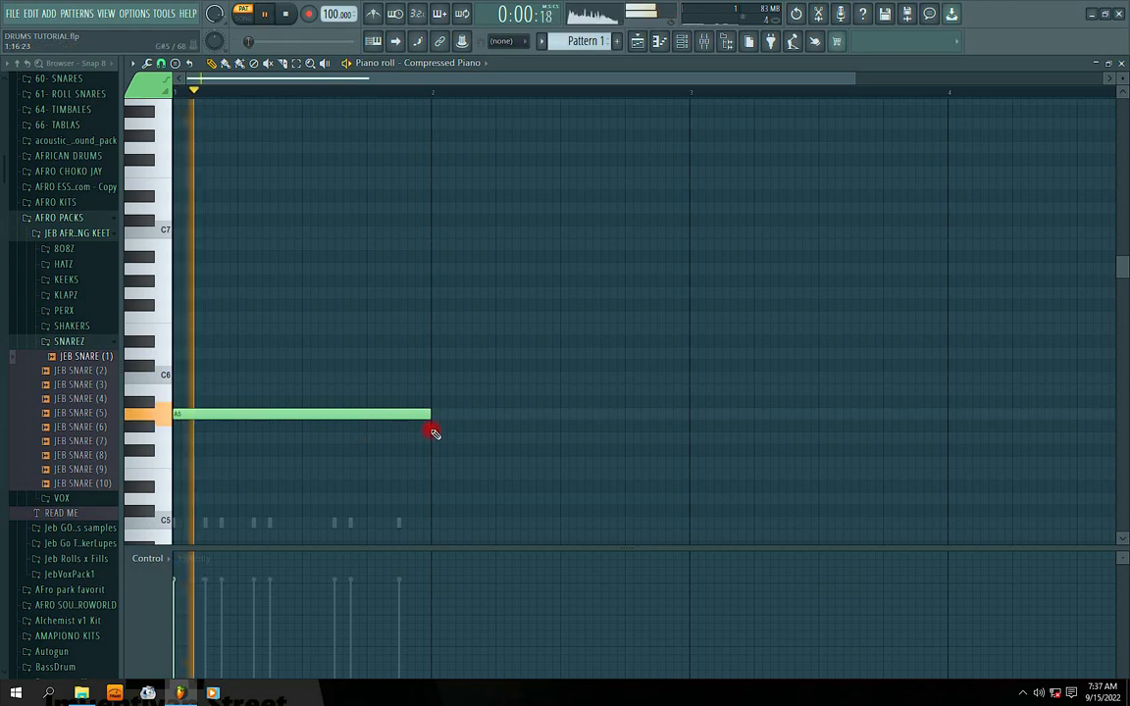
key(space)
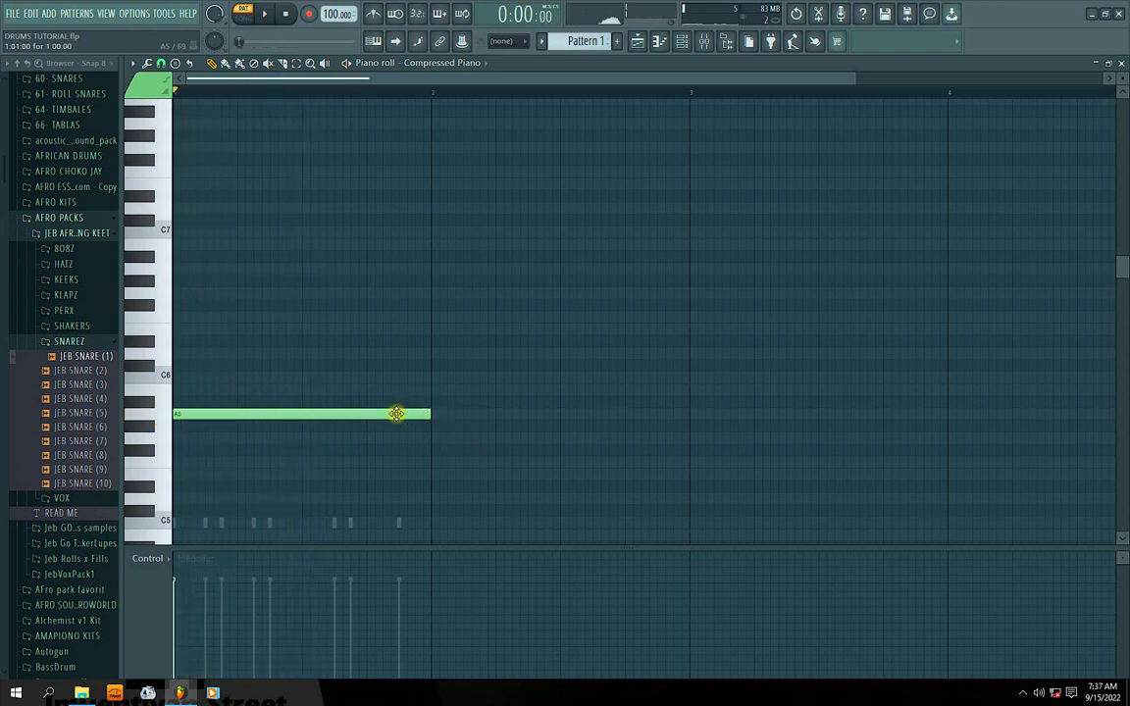
right_click(397, 413)
Place a one-bar A4 note at the start of bar 1 and play it with the drums
scroll(424, 390, down, 3)
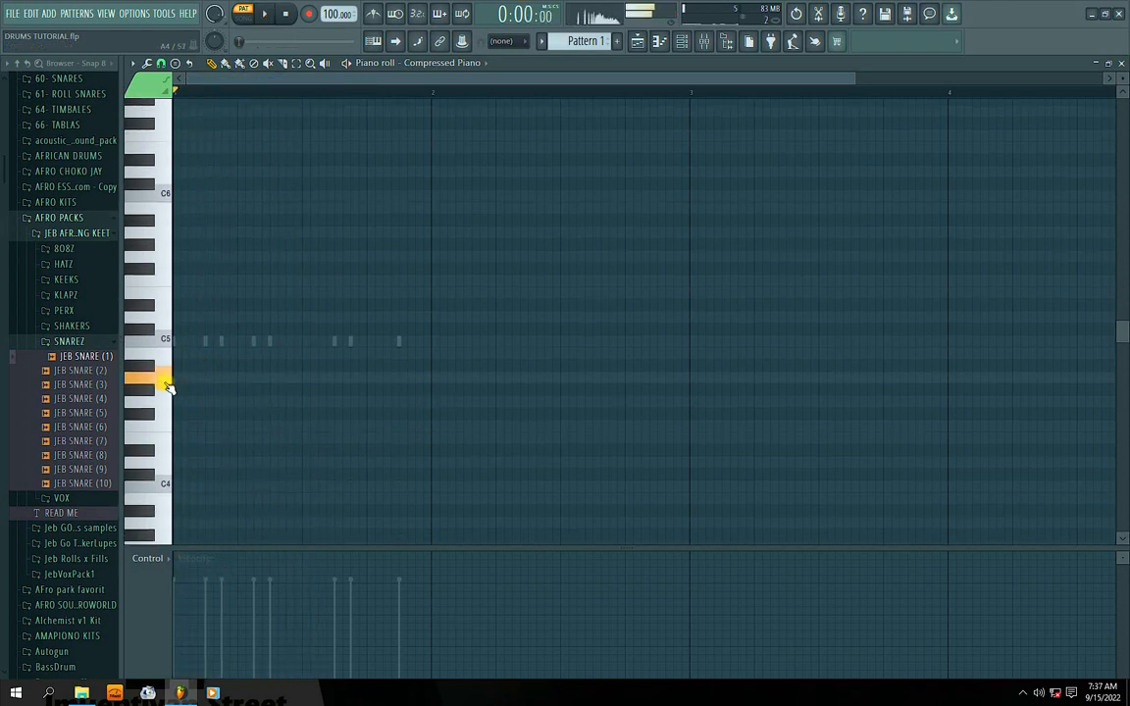
click(191, 382)
key(space)
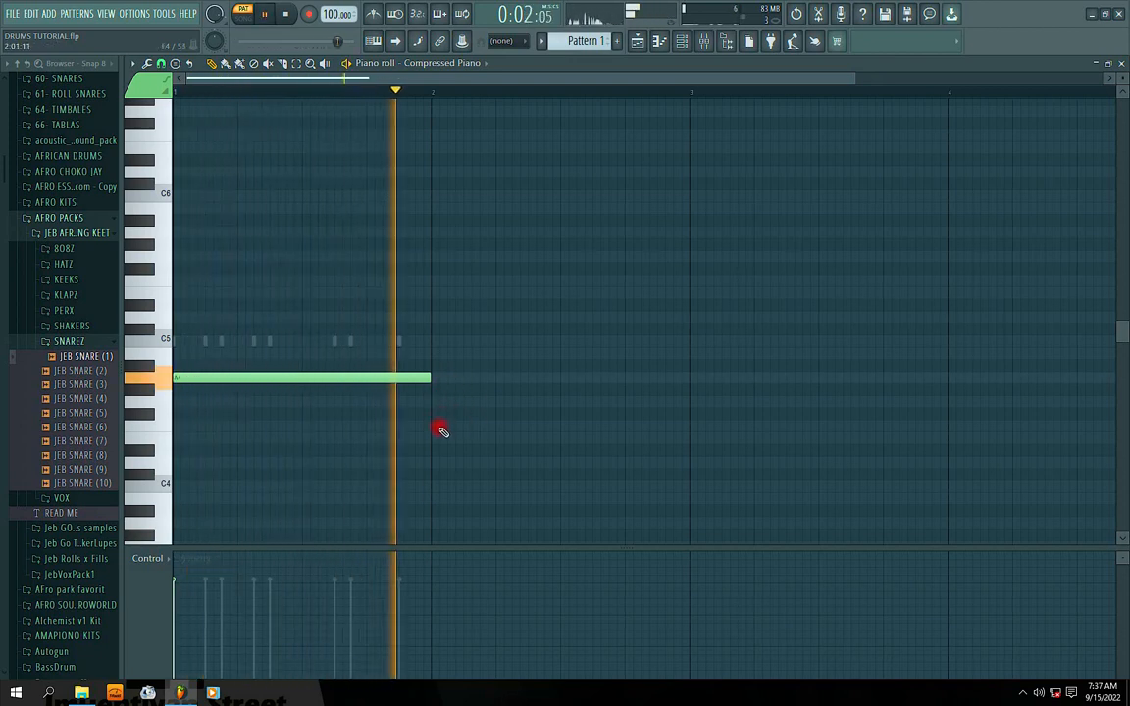
key(space)
Add a one-bar F4 note in bar 2 and play back both piano notes
drag(498, 429, 449, 426)
key(space)
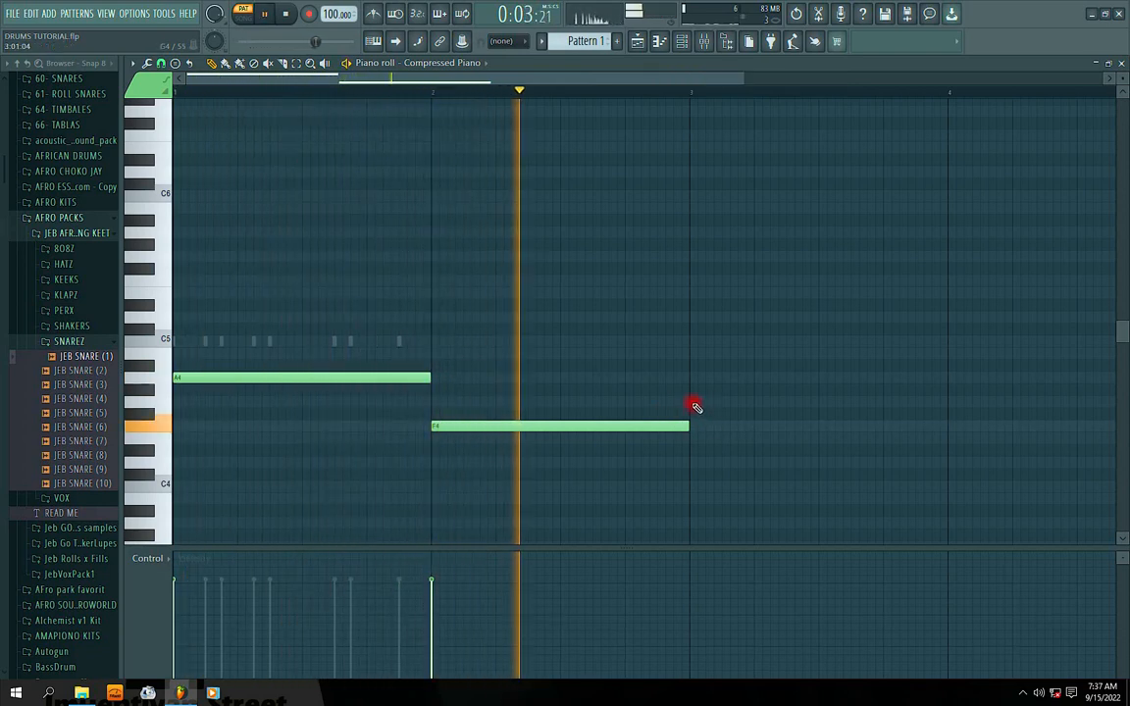
key(space)
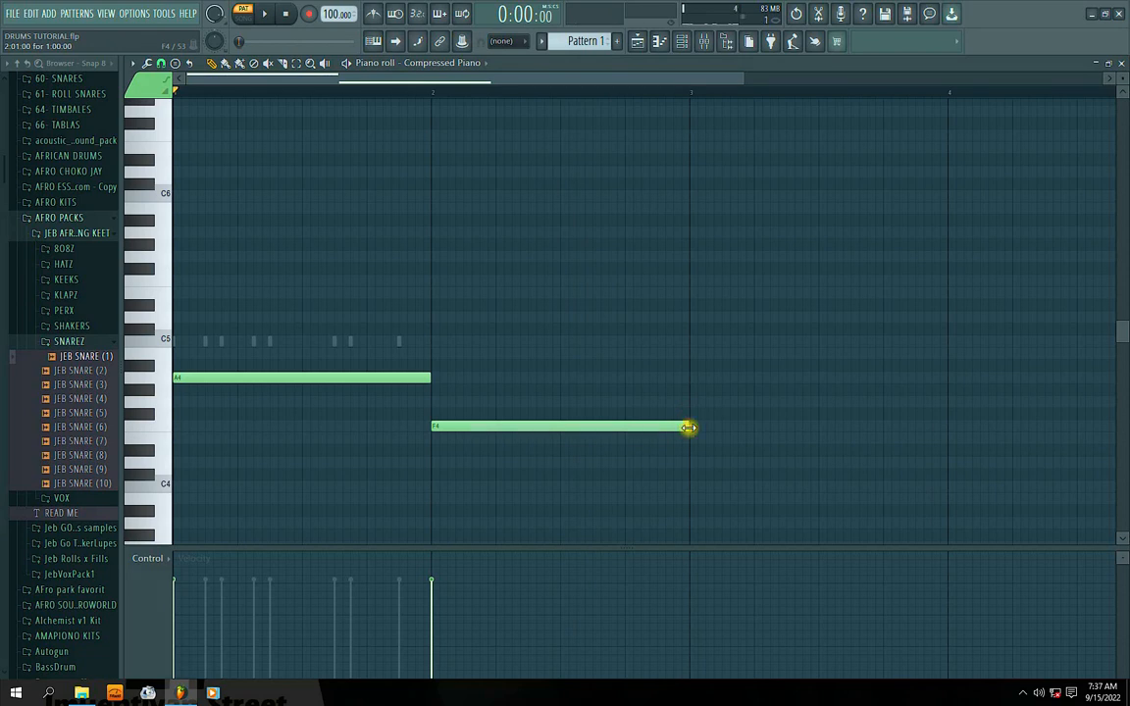
Shorten the F4 note to half a bar and fill the second half of bar 2 with a G4 note
drag(688, 427, 570, 427)
key(space)
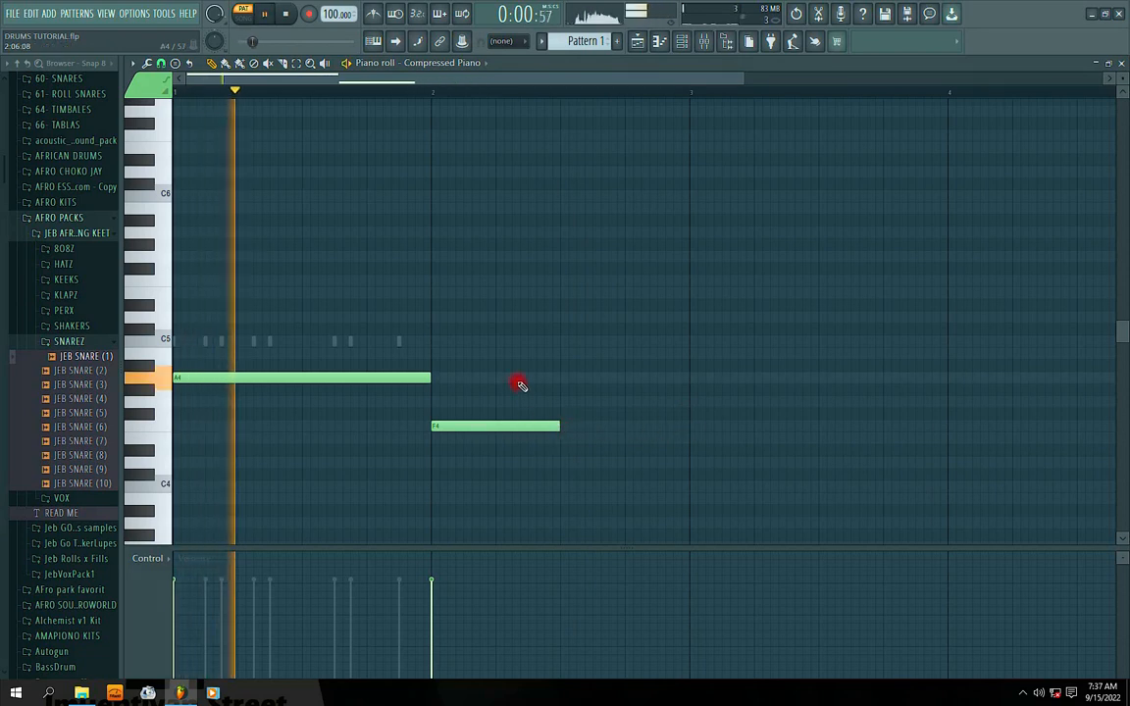
click(562, 402)
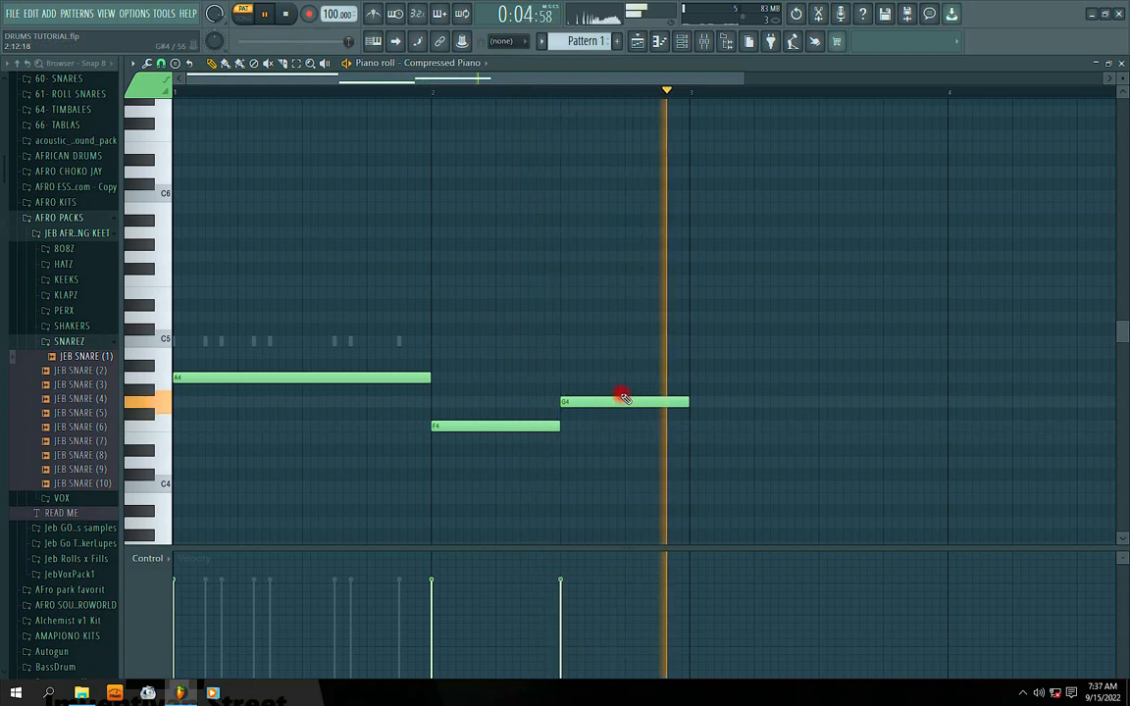
key(space)
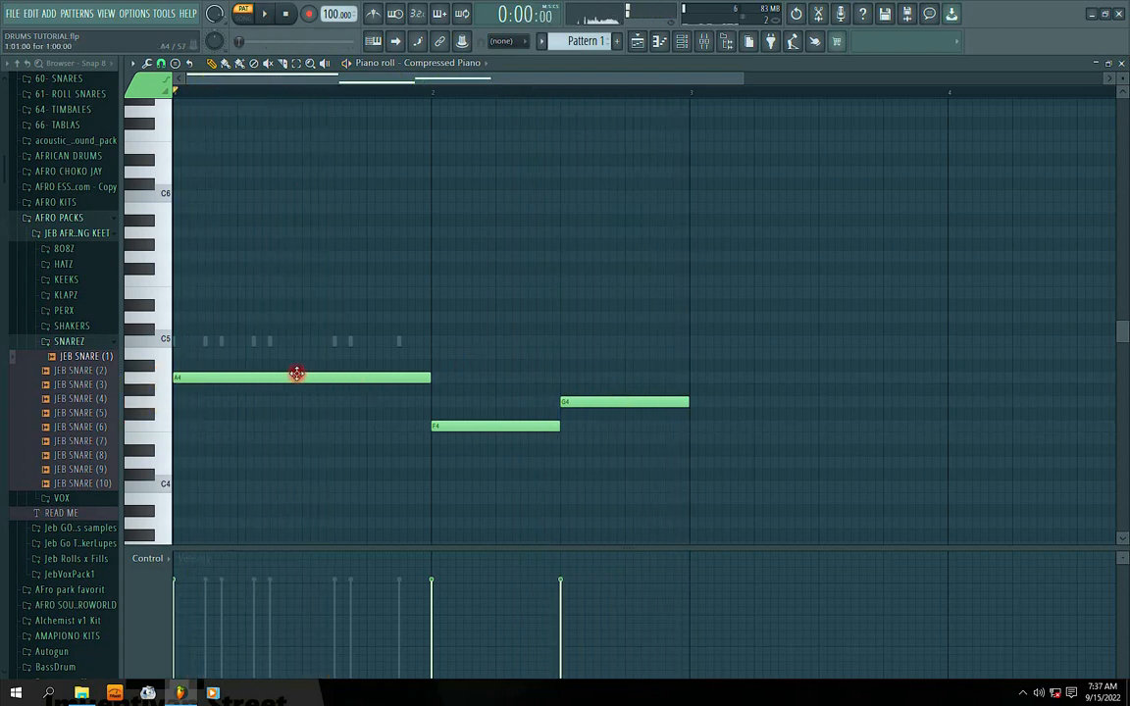
click(581, 413)
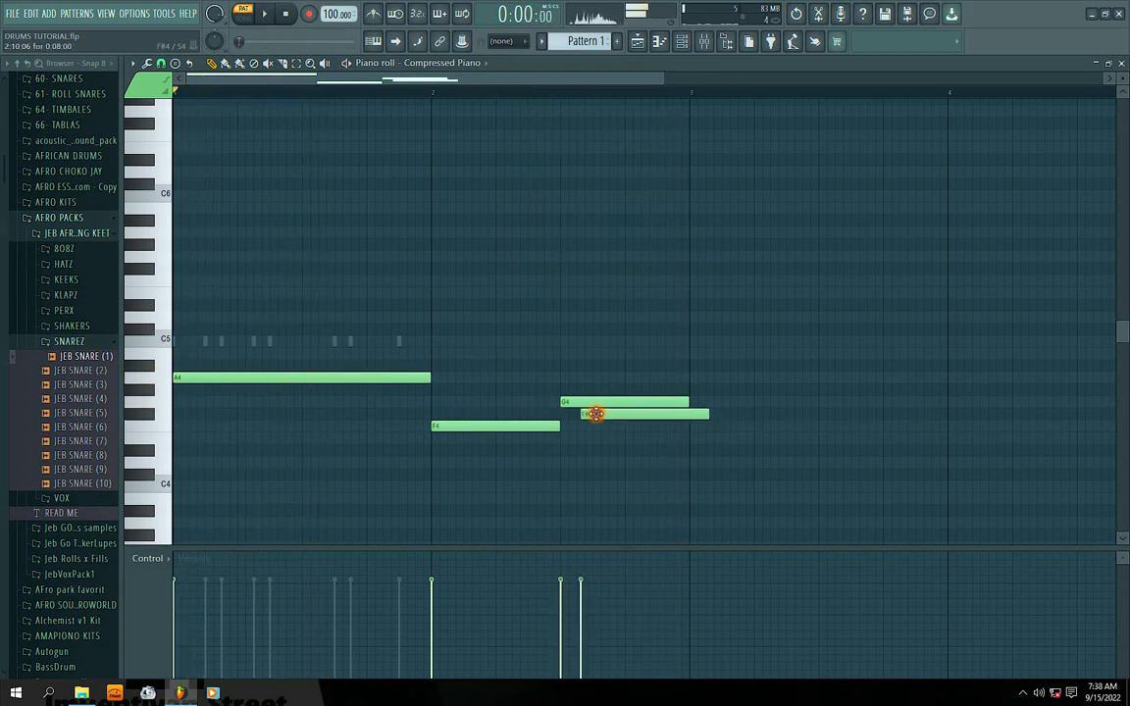
right_click(594, 414)
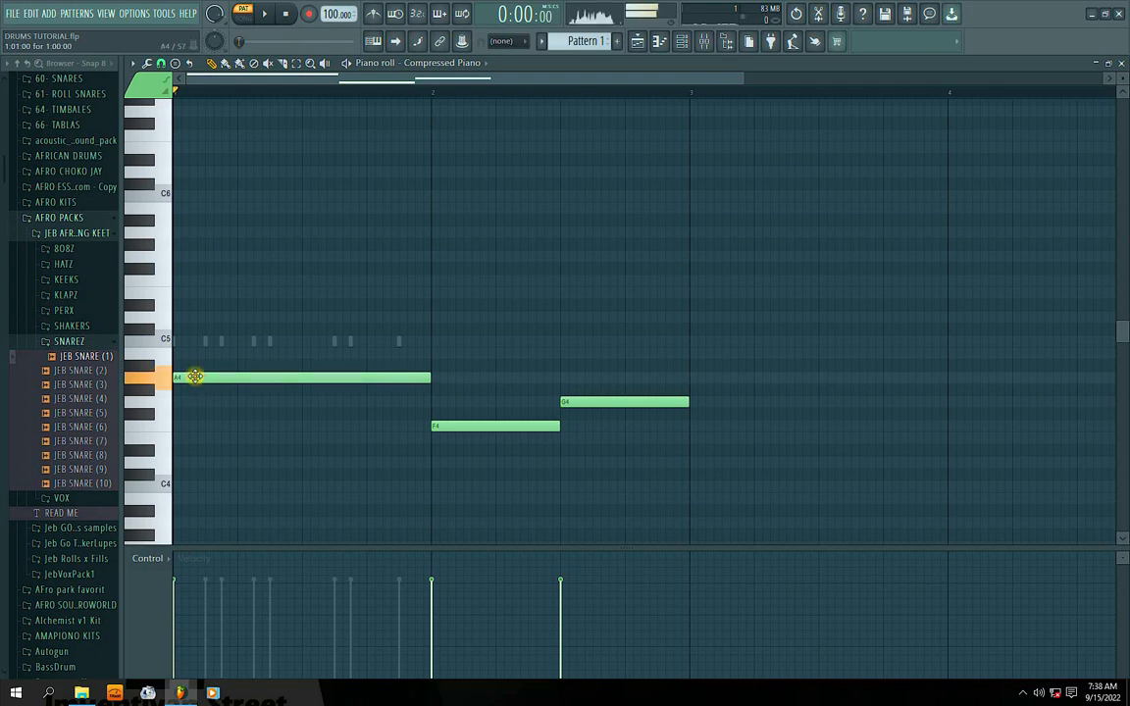
Stack one-bar C5 and E5 notes above the A4 note in bar 1 and play the chord
click(182, 341)
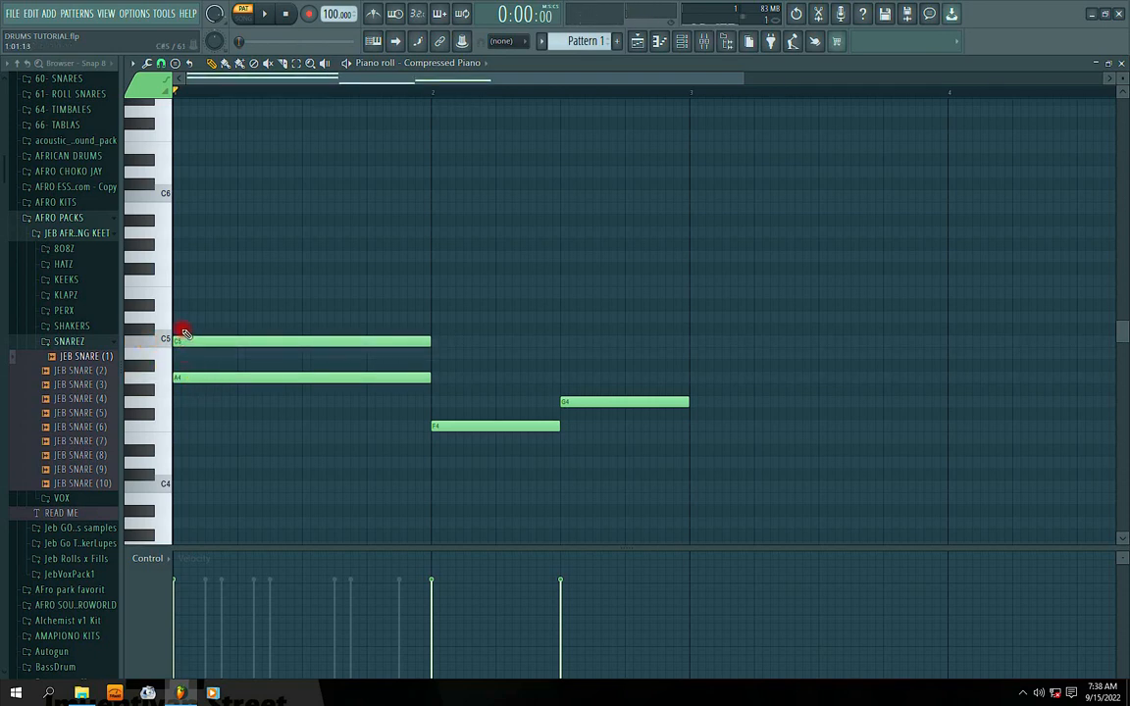
drag(173, 307, 173, 291)
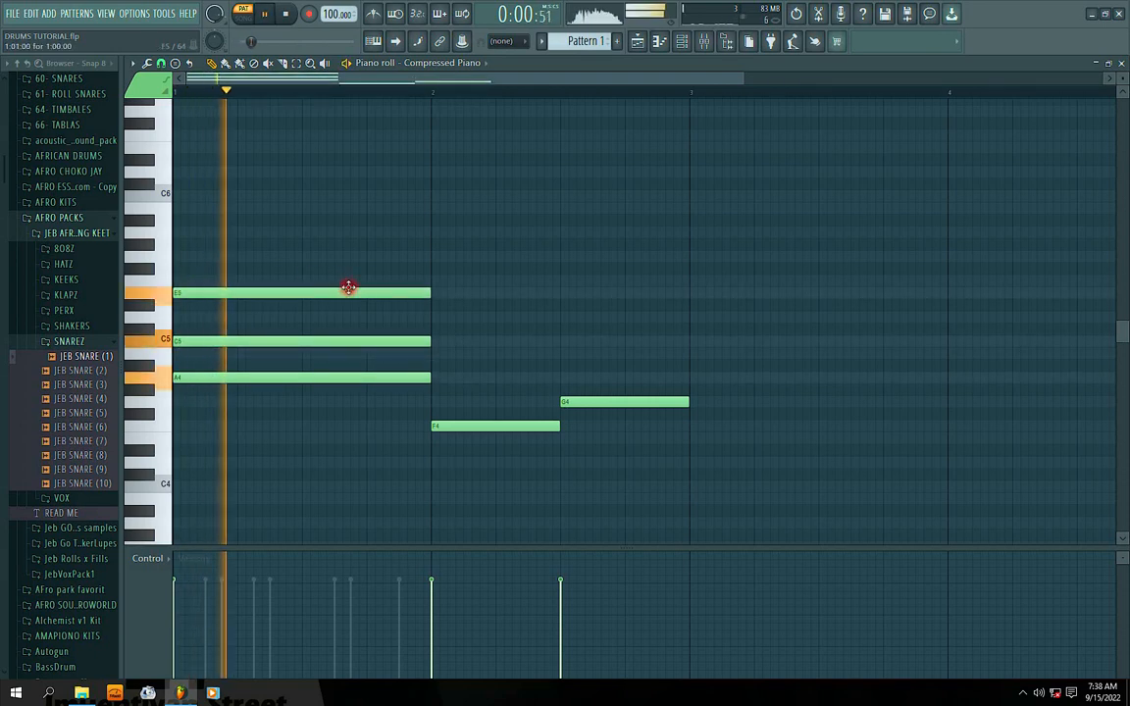
key(space)
Stack half-bar A4 and C5 notes above the F4 note at the start of bar 2
click(436, 378)
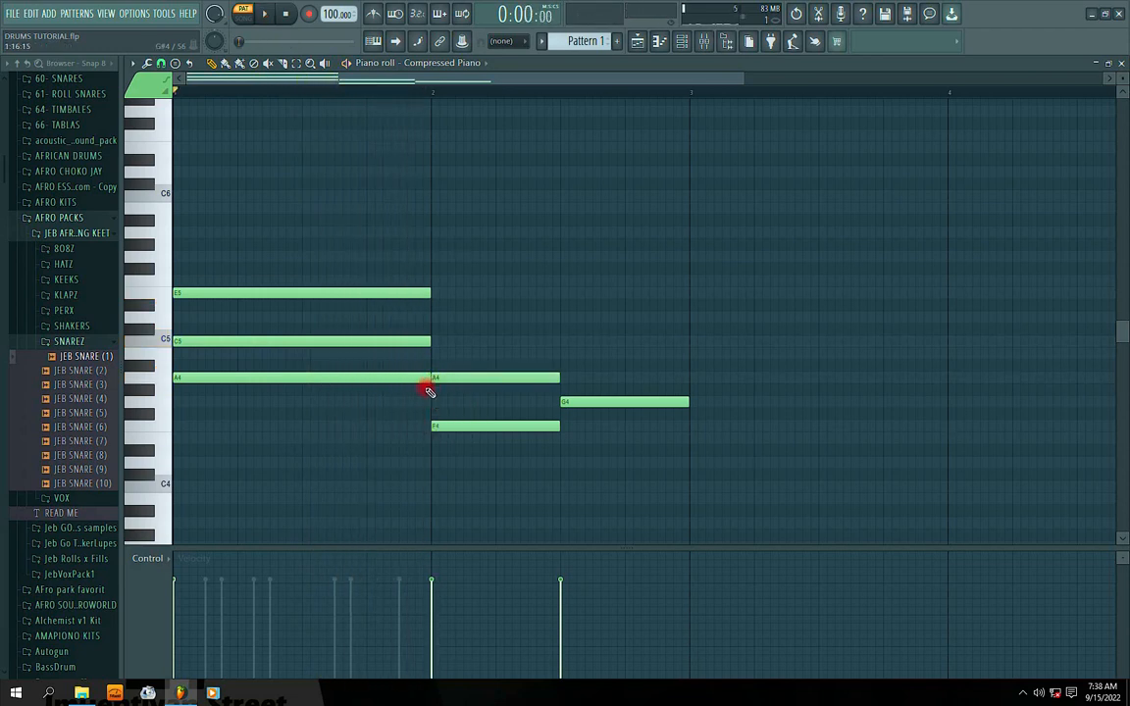
click(449, 377)
click(433, 341)
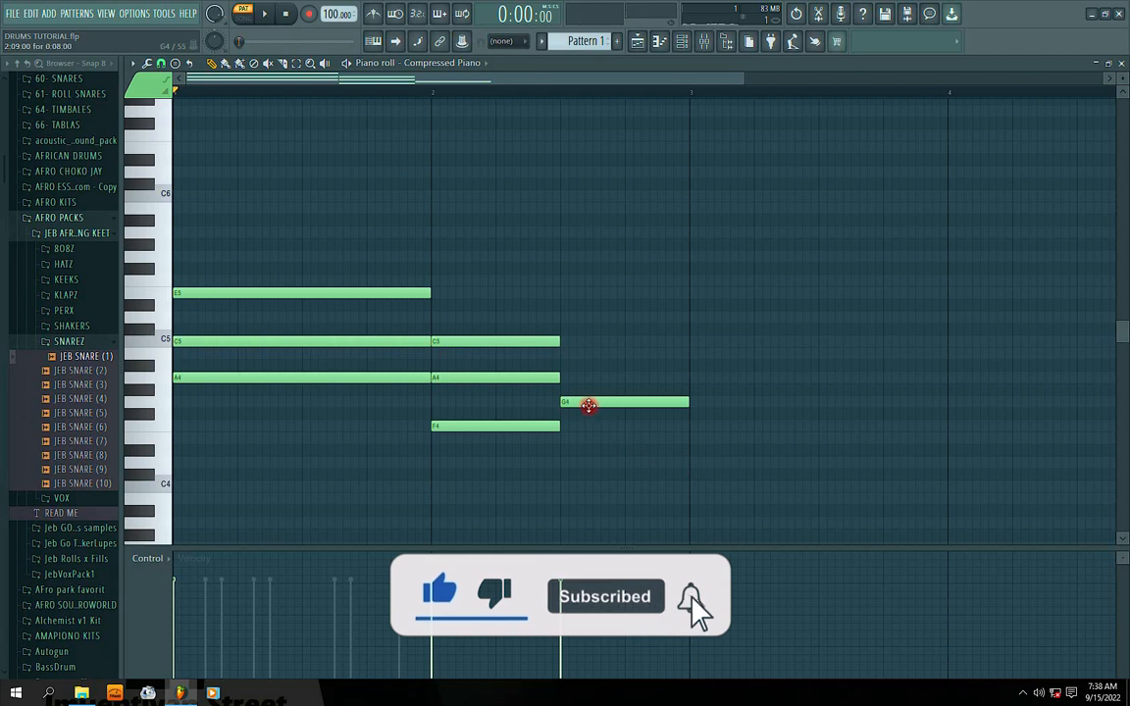
Stack half-bar B4 and D5 notes above the G4 note in bar 2 and play back the progression
drag(577, 365, 577, 349)
key(space)
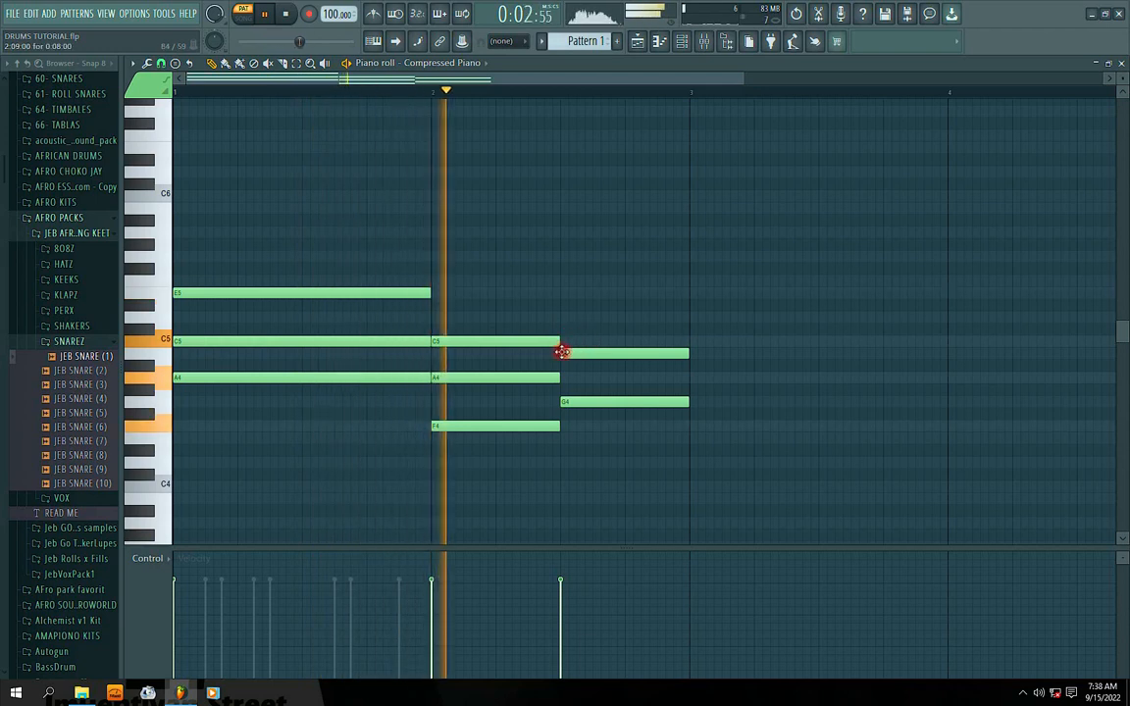
key(space)
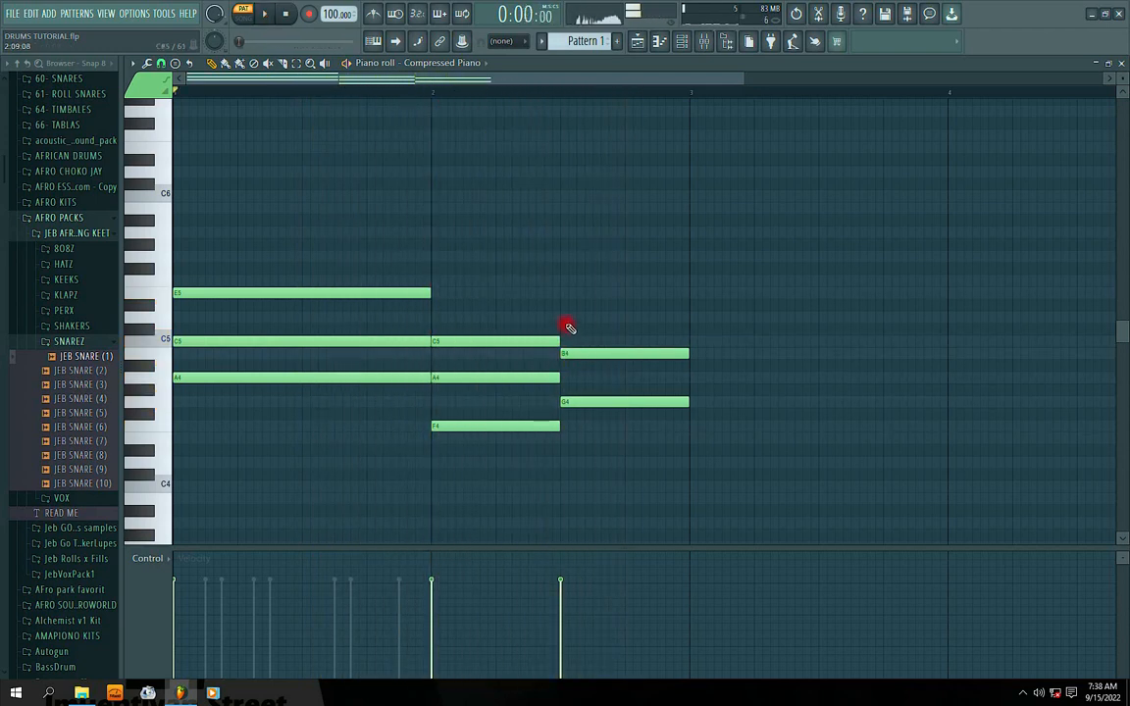
click(562, 317)
key(space)
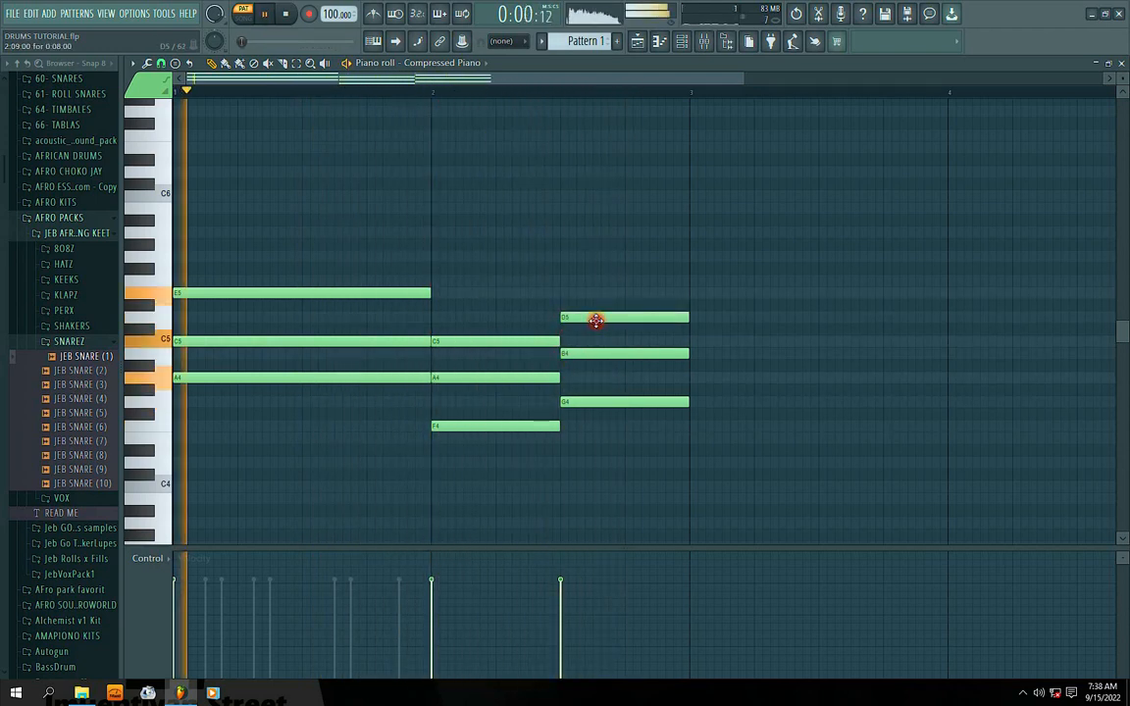
key(space)
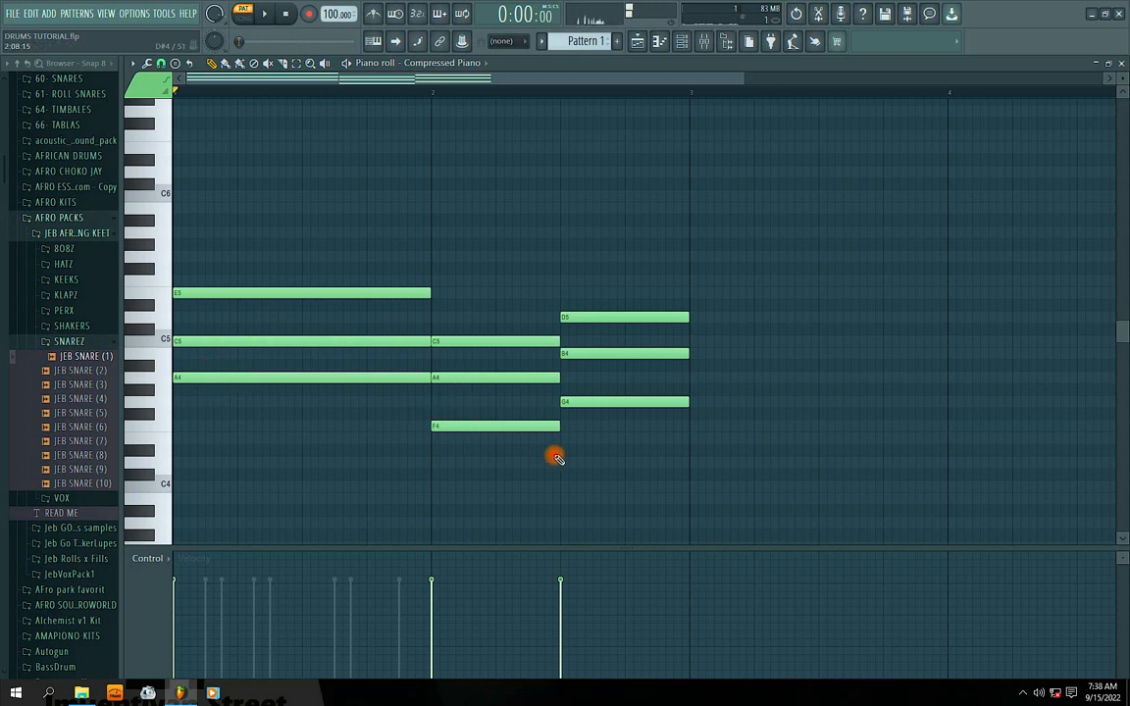
key(space)
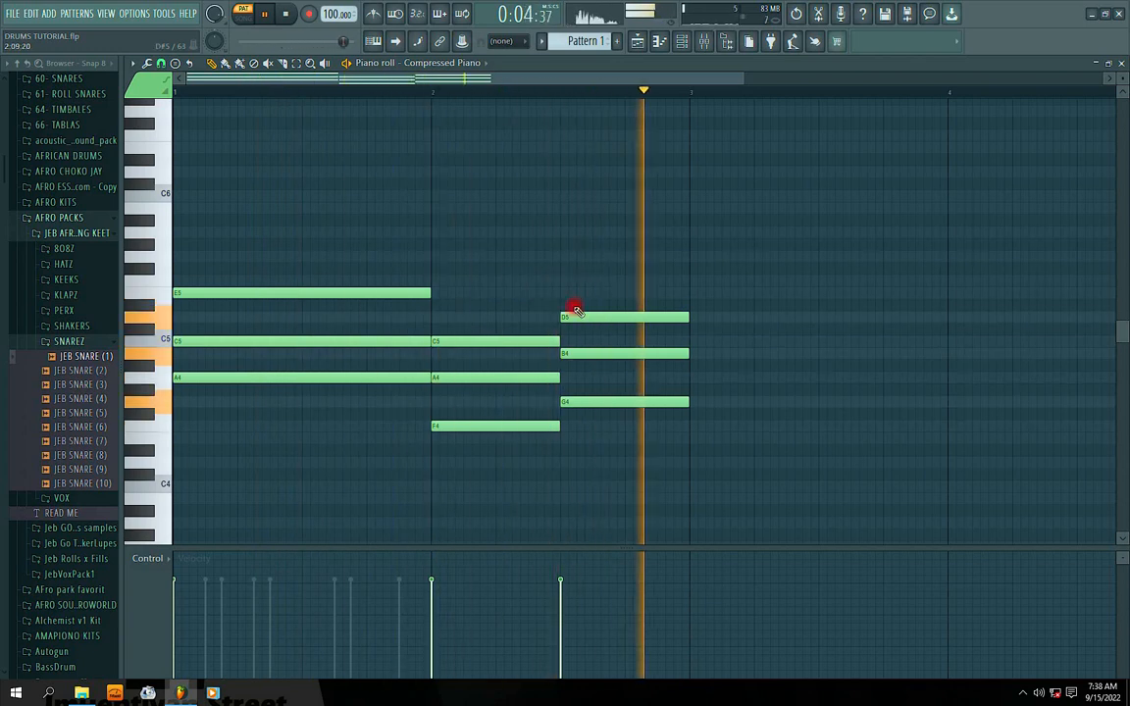
key(space)
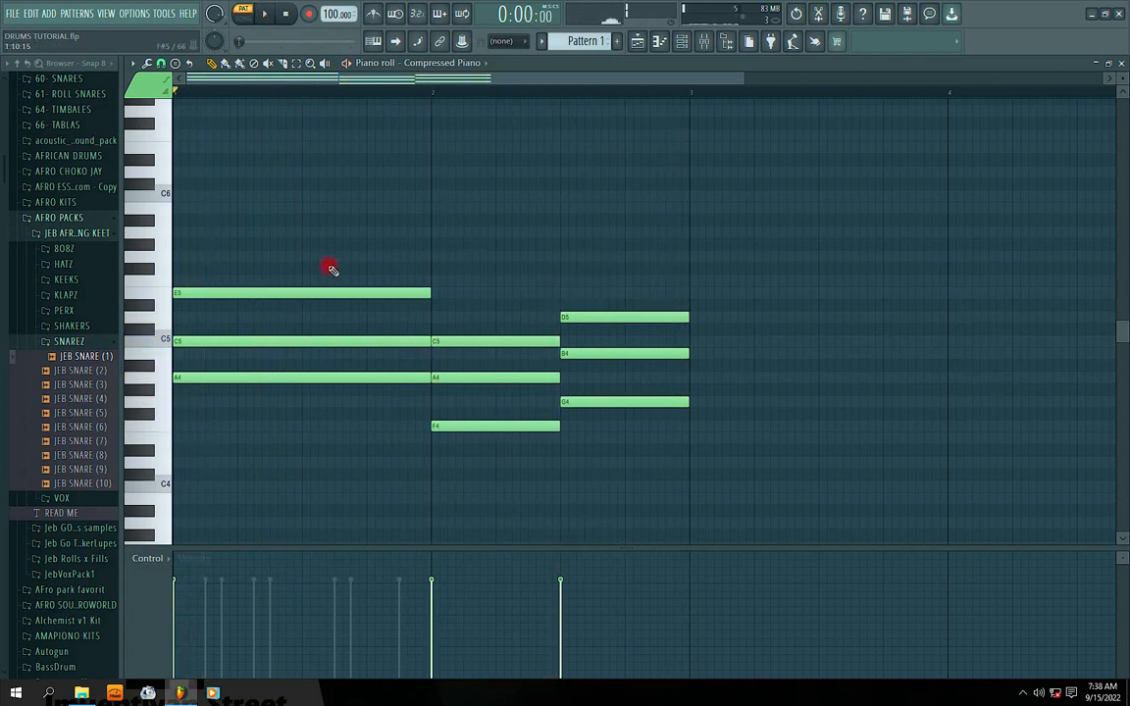
Add a one-bar A5 note on top of the A4 chord in bar 1 and play it
mouse_move(204, 257)
mouse_down()
mouse_move(151, 255)
mouse_move(151, 233)
mouse_up()
key(space)
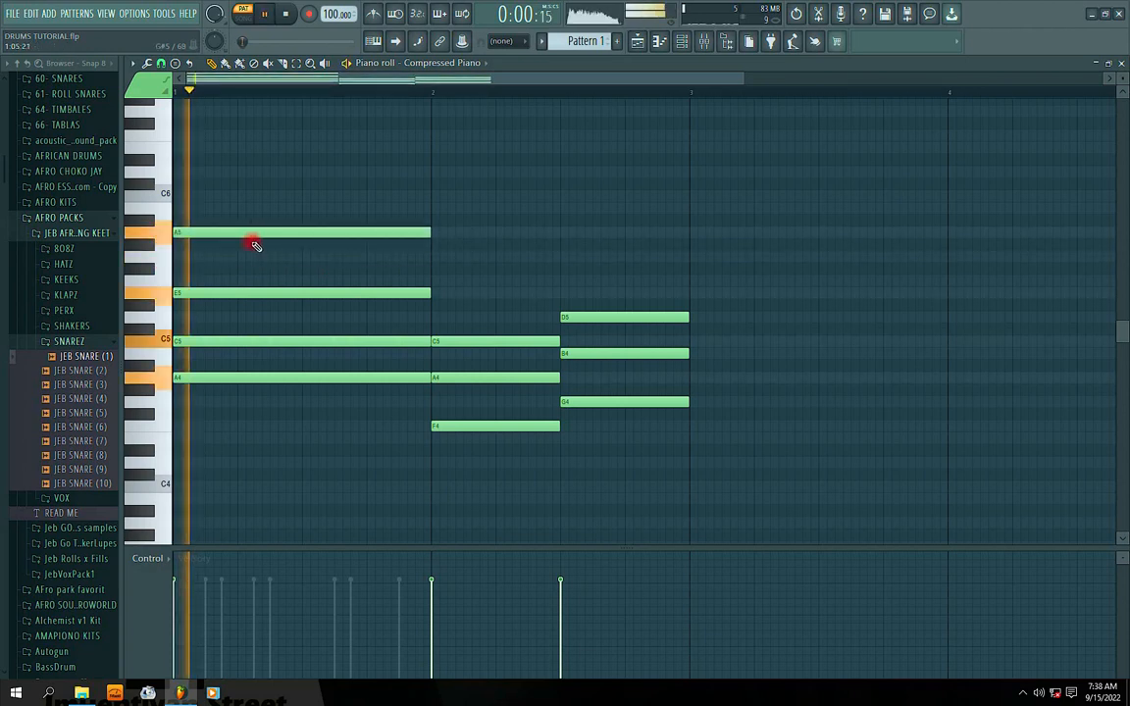
mouse_move(254, 244)
mouse_down()
mouse_move(215, 232)
mouse_move(207, 262)
mouse_move(208, 235)
mouse_move(234, 233)
mouse_up()
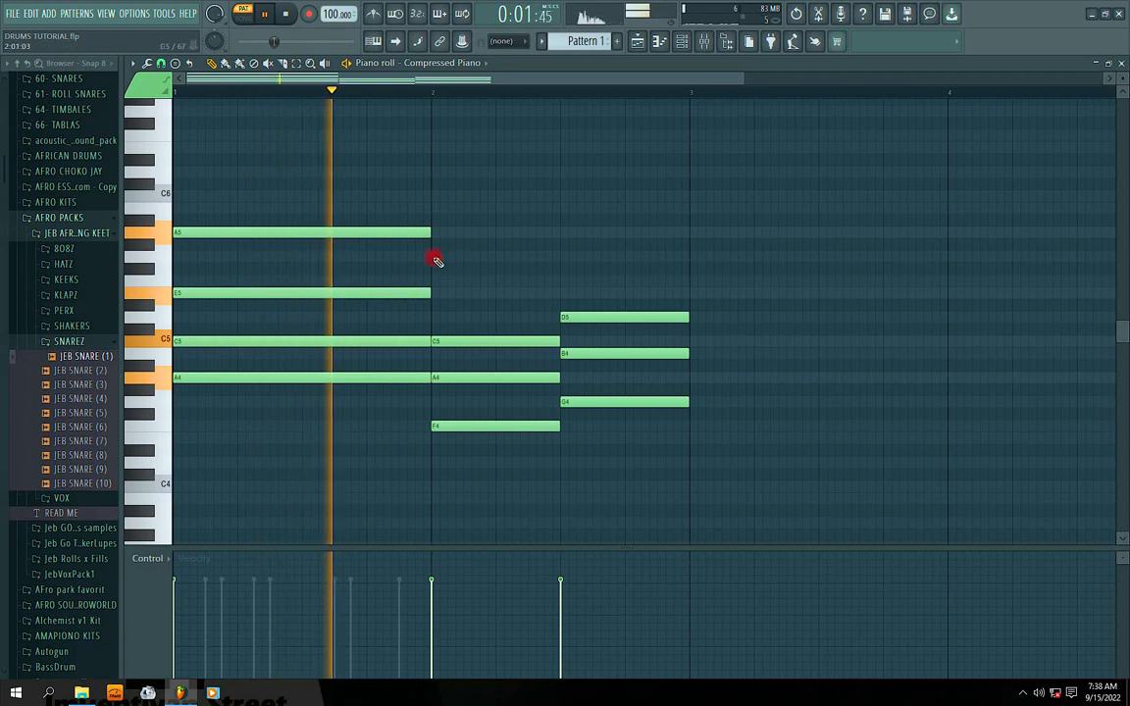
click(434, 258)
right_click(522, 257)
key(space)
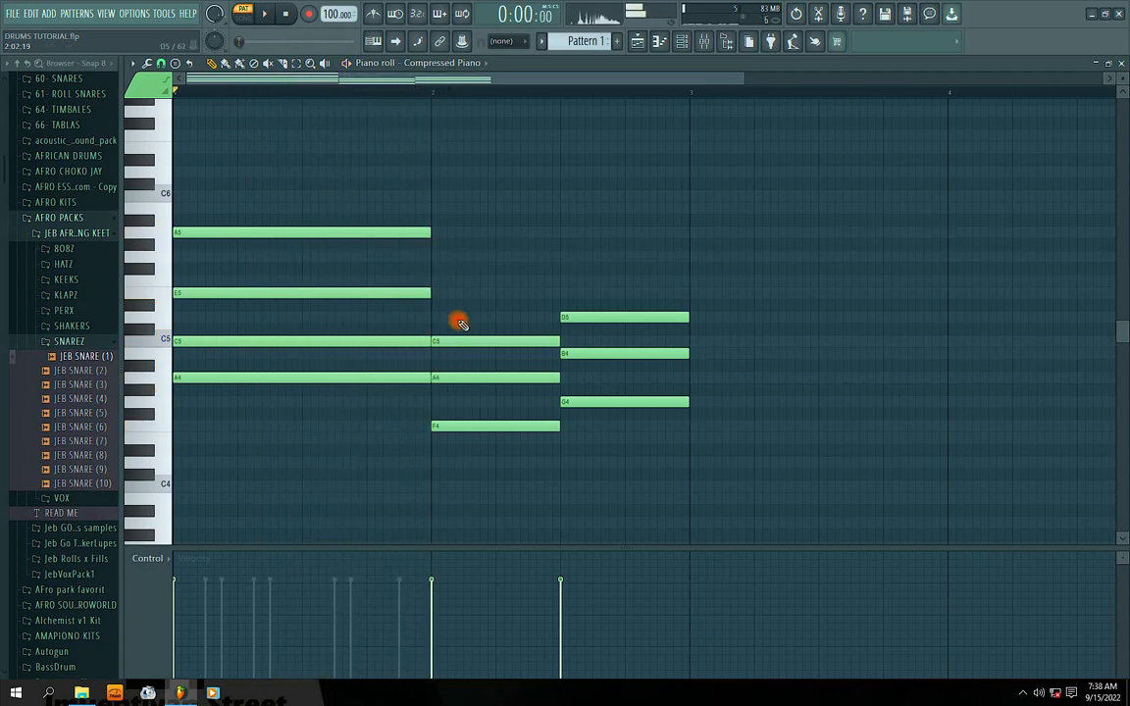
Try a half-bar E5 note on top of the F4 chord and a half-bar G5 on top of the G4 chord during playback
click(434, 292)
key(space)
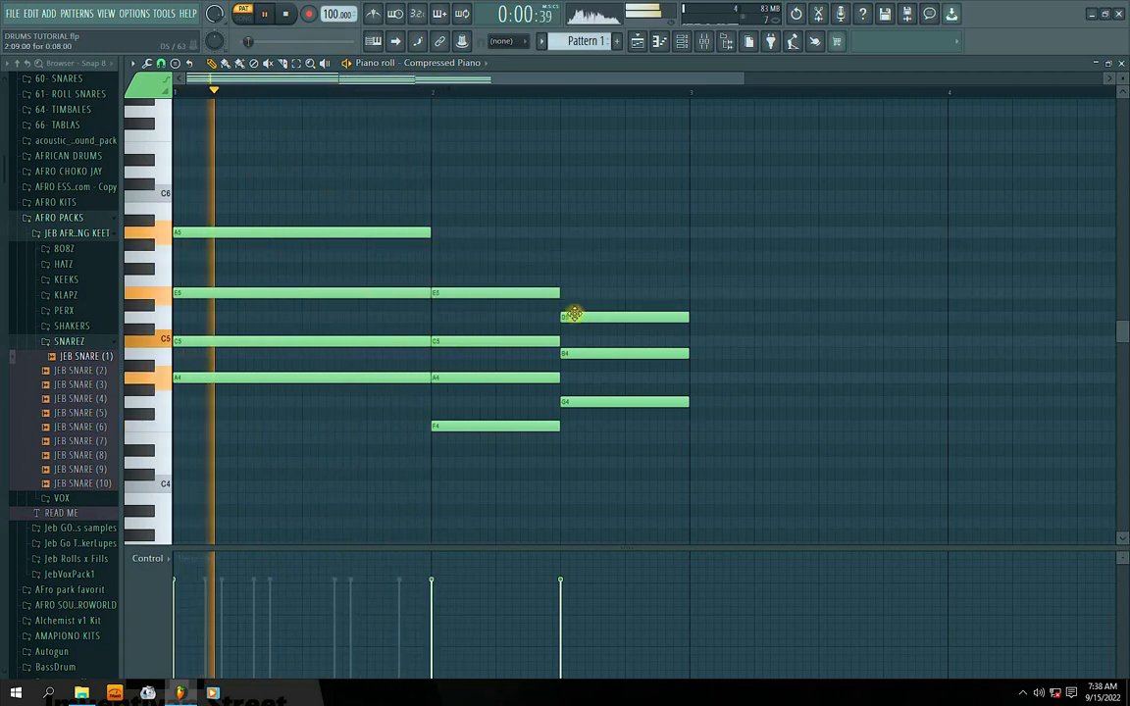
click(563, 253)
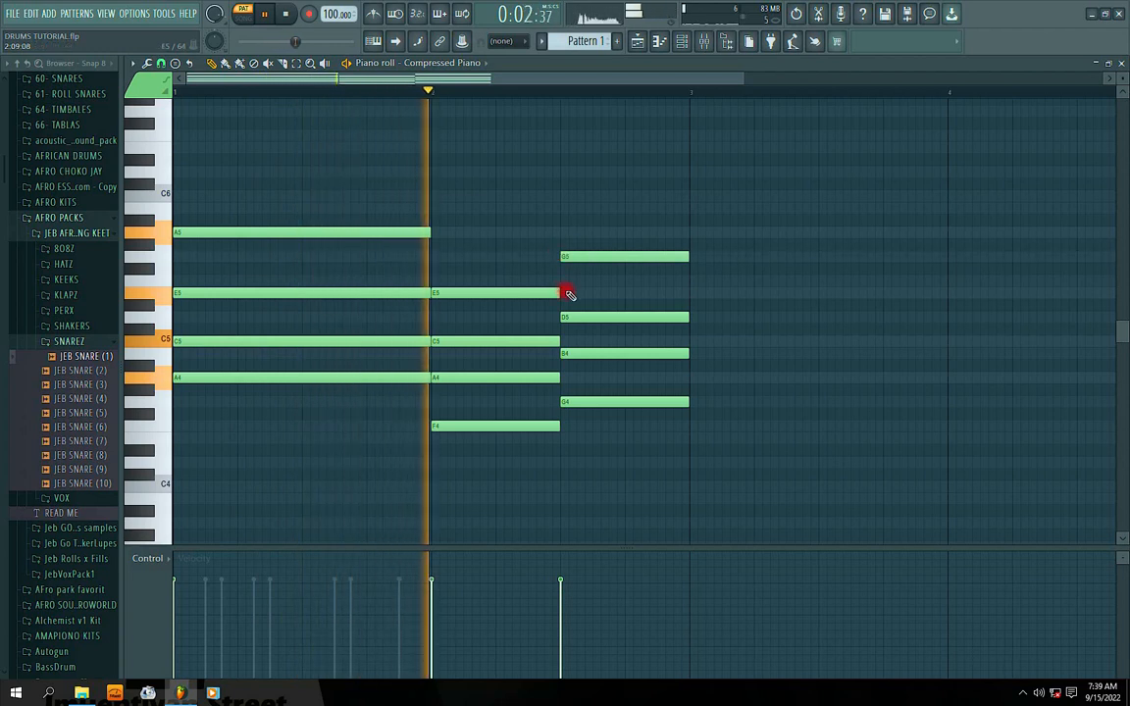
key(space)
Try D#5 and again E5 as the F4 chord's top note, and F5 as the G4 chord's top note, during playback
key(space)
drag(490, 302, 474, 300)
key(space)
key(space)
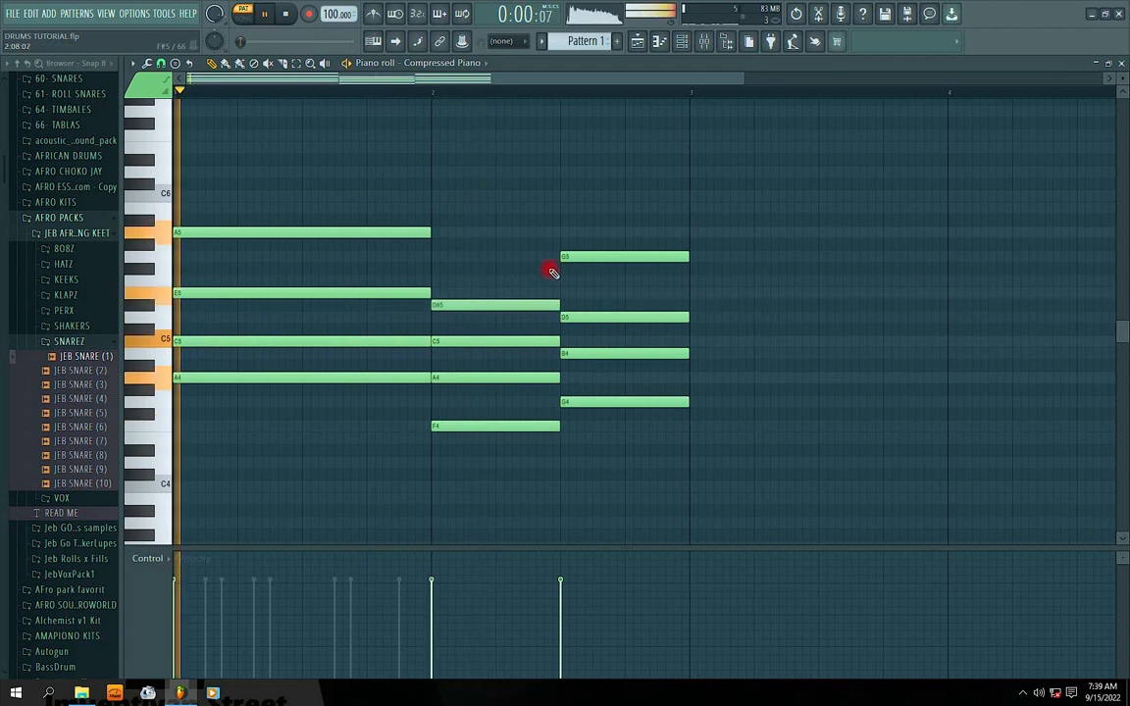
drag(585, 257, 583, 282)
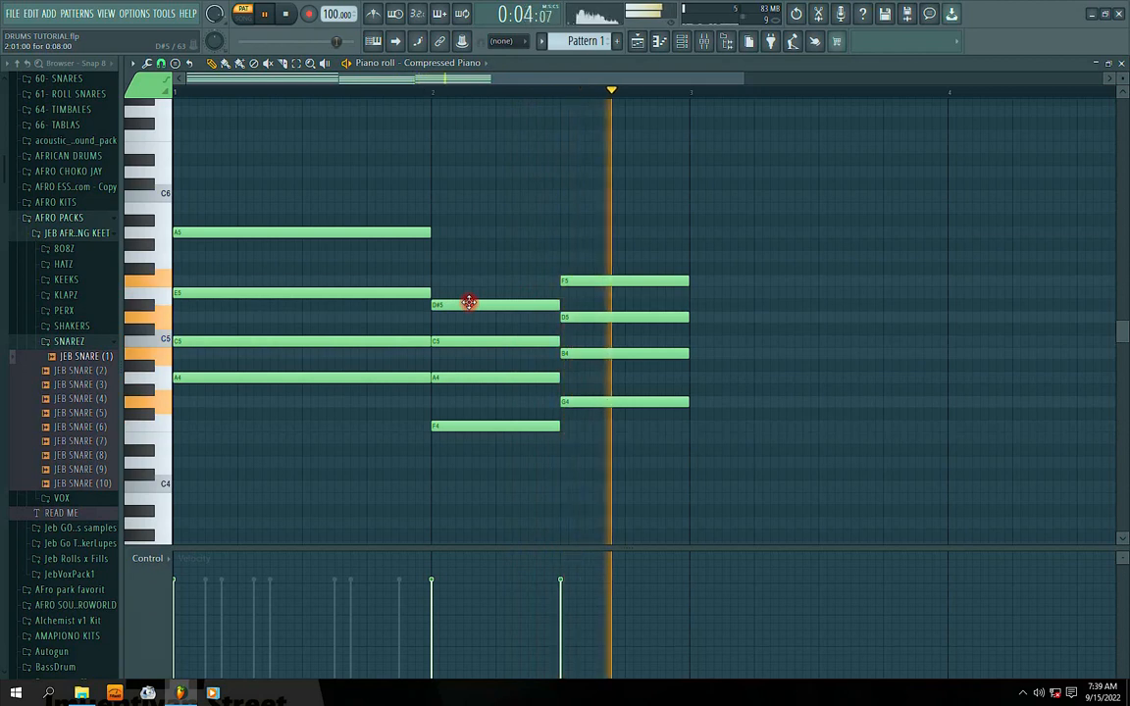
drag(469, 302, 467, 288)
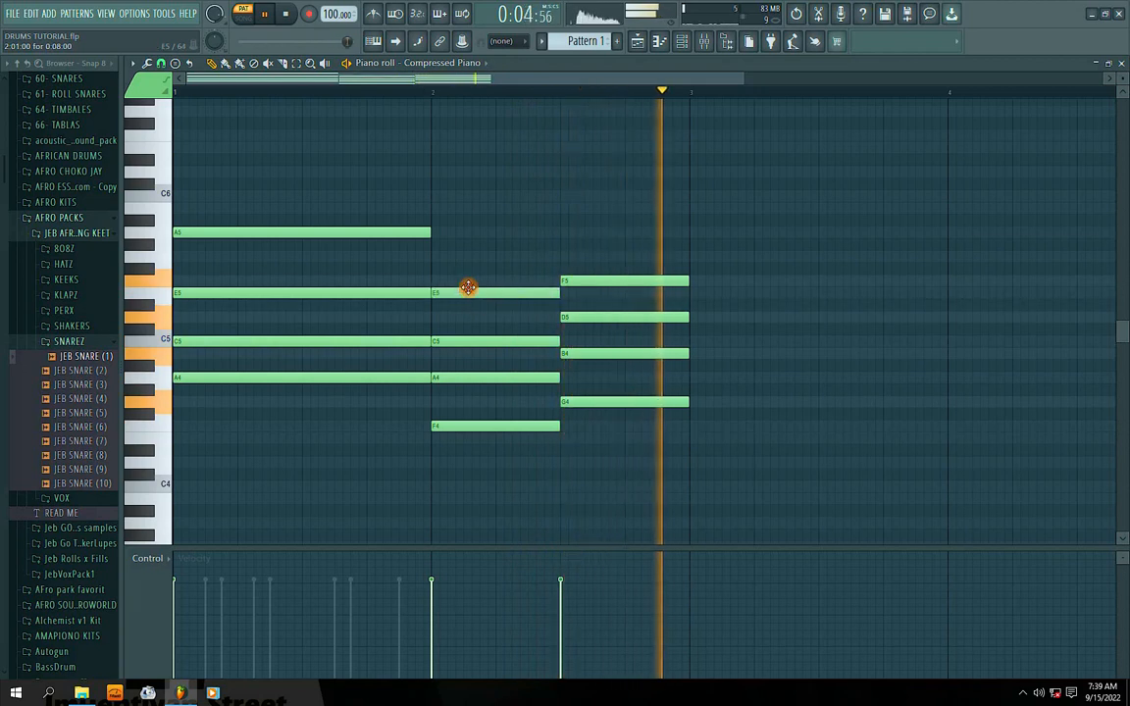
Delete the F5 note above the G4 chord and the E5 note above the F4 chord, checking by playback
right_click(586, 283)
key(space)
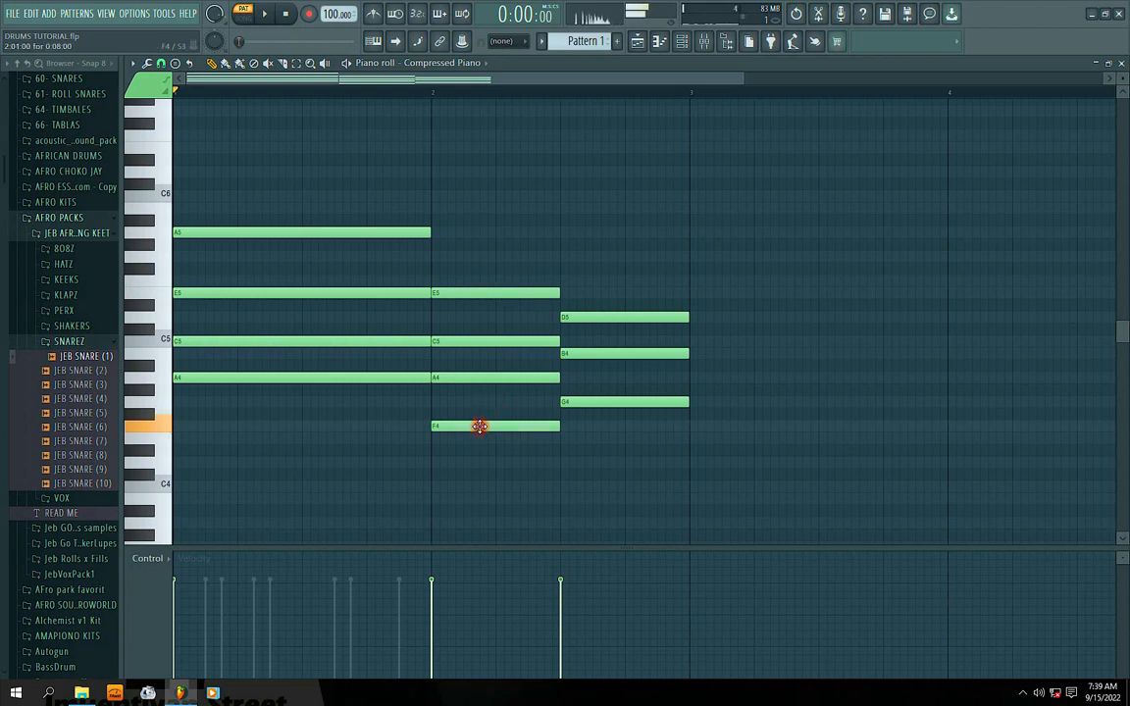
key(space)
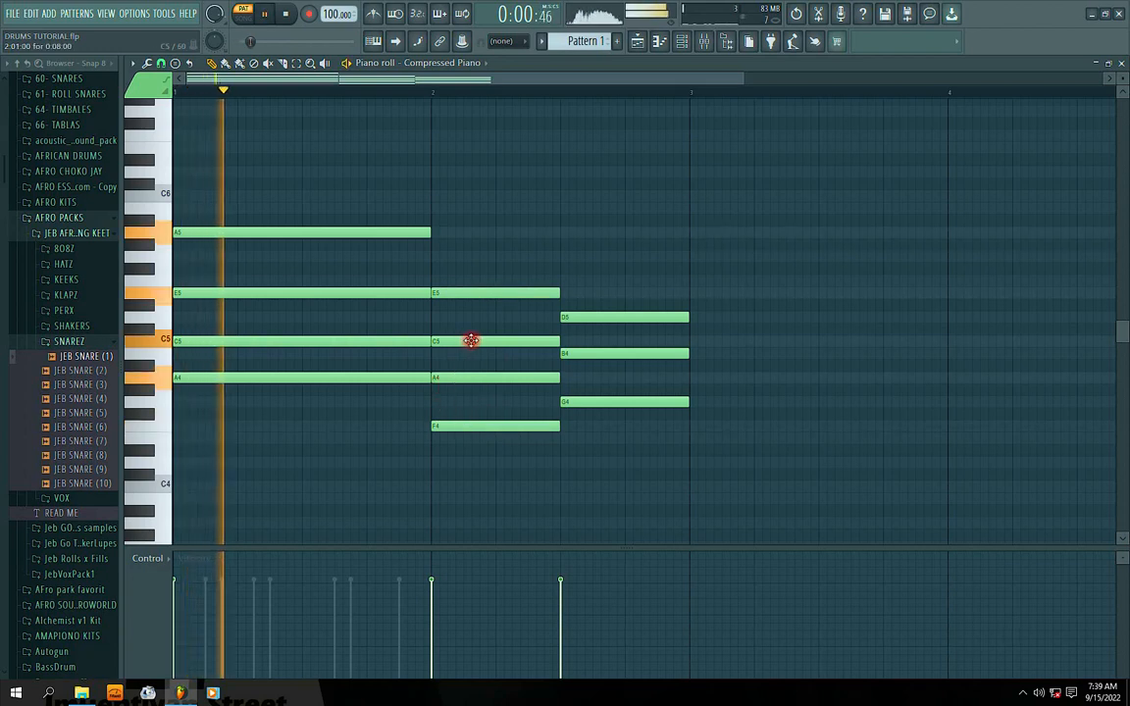
right_click(496, 291)
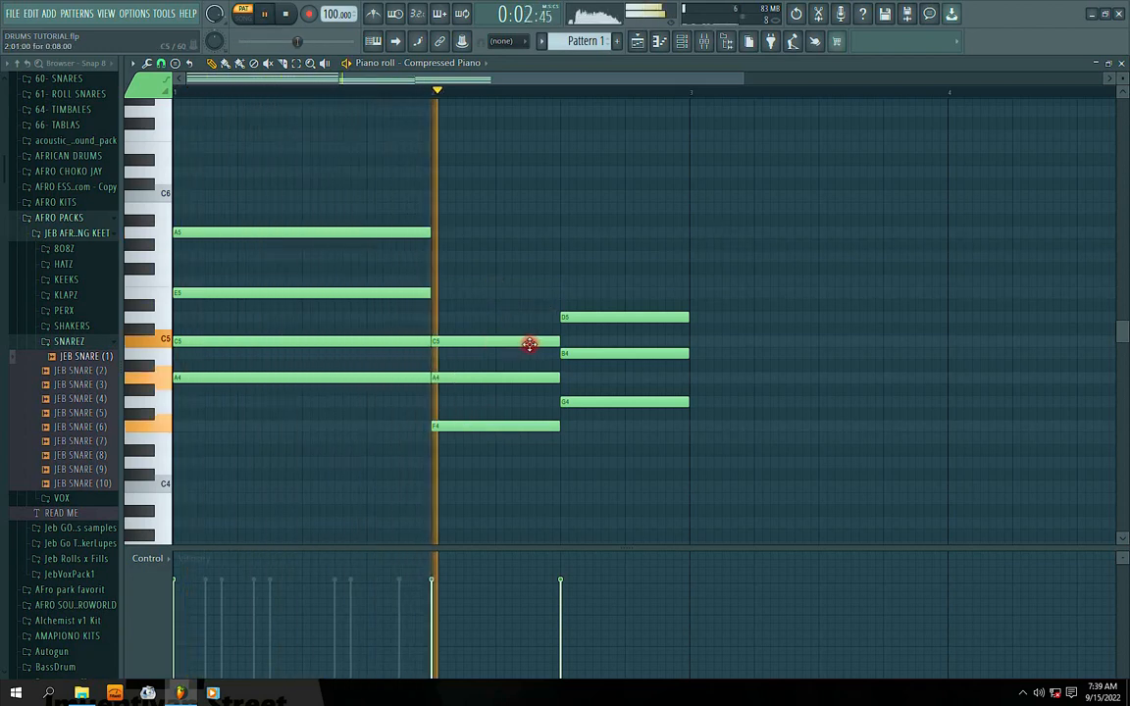
key(space)
Top the F4 chord with a half-bar F5 note and the G4 chord with a half-bar G5 note, and play them
click(431, 316)
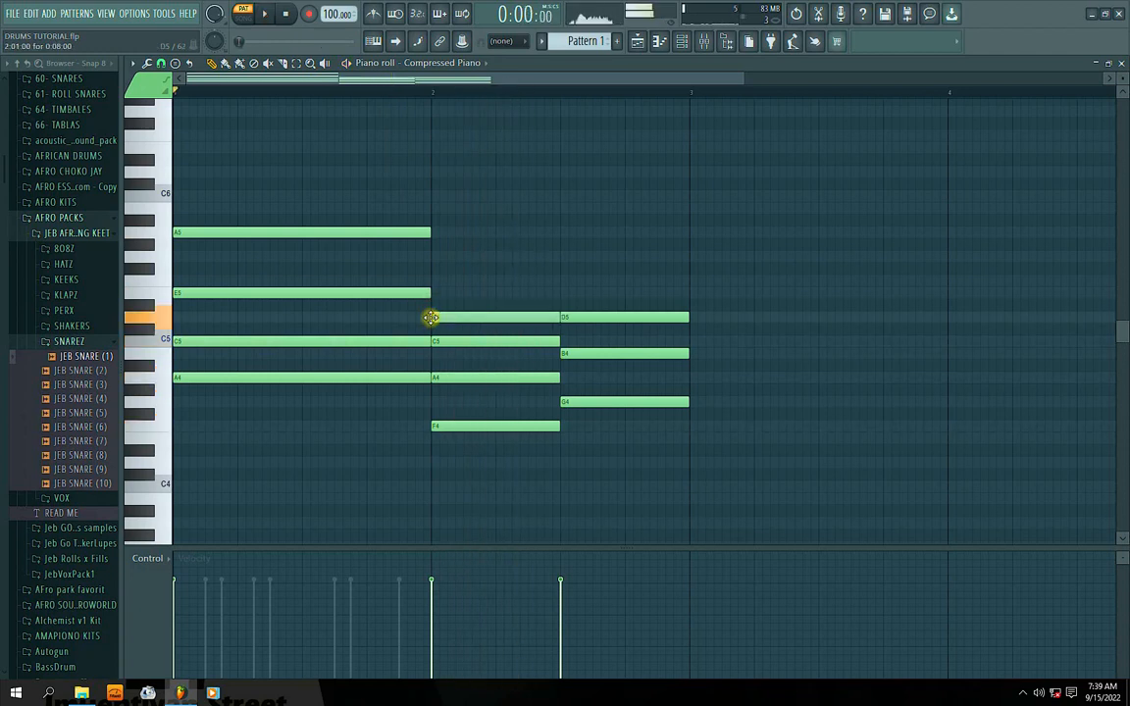
drag(432, 317, 431, 280)
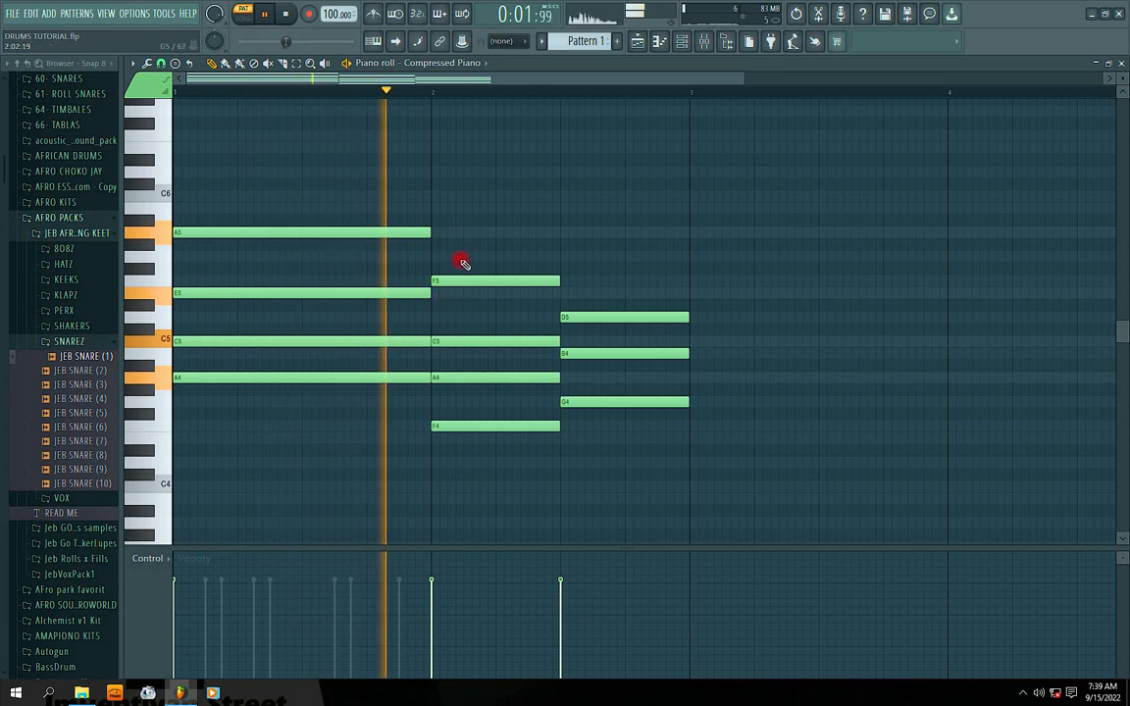
key(space)
click(566, 281)
drag(563, 285, 558, 251)
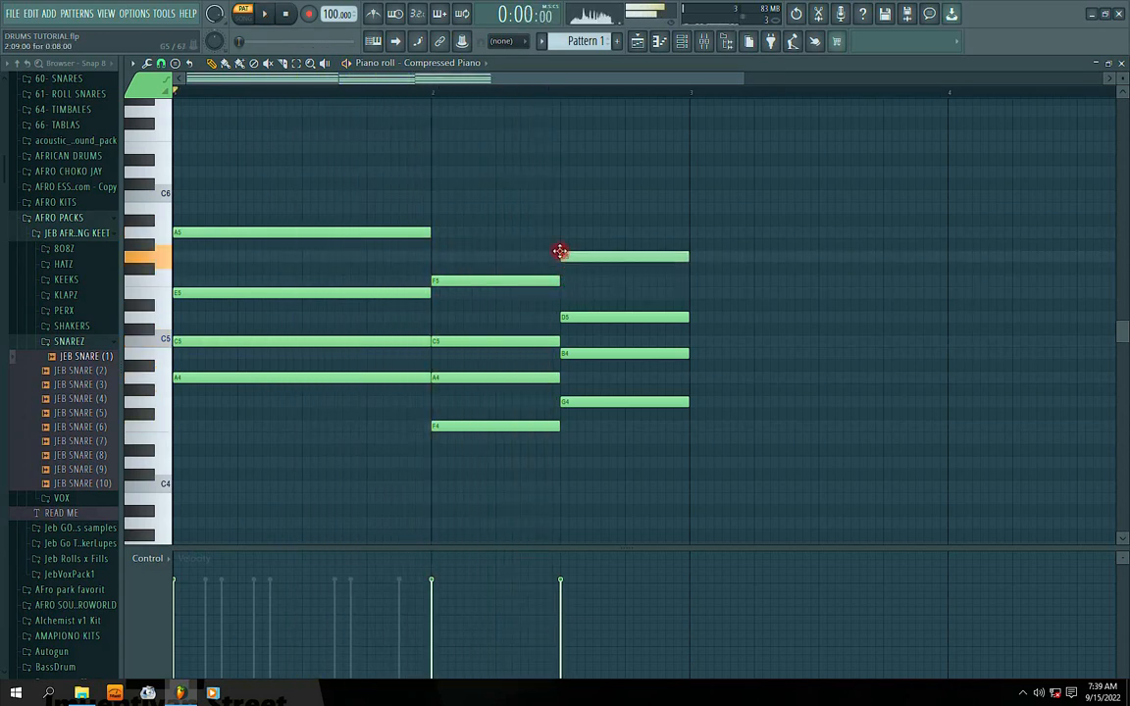
key(space)
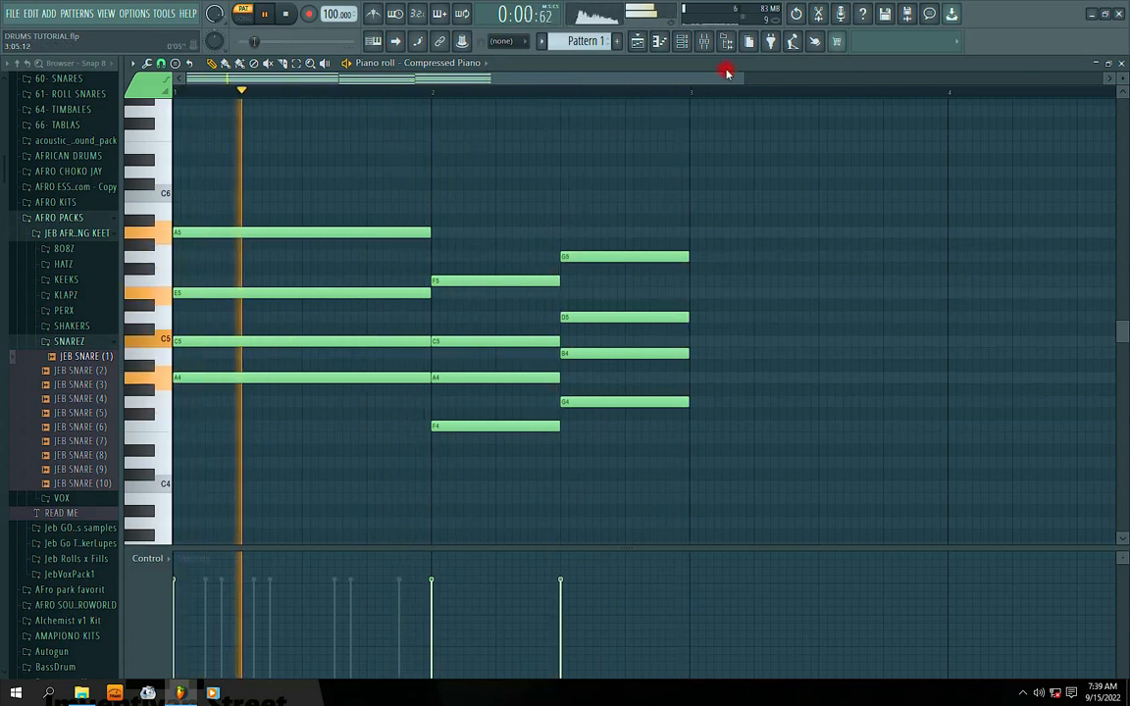
Close the piano roll and turn on step looping in the Channel rack so the drums repeat every bar
click(1121, 63)
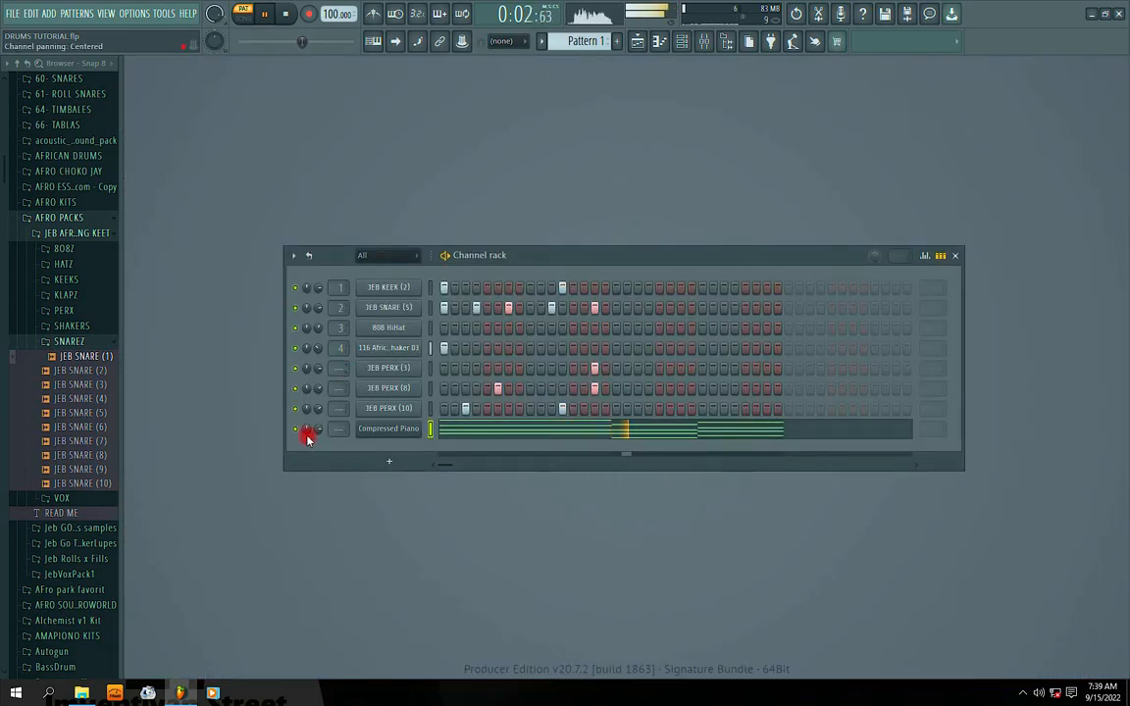
key(space)
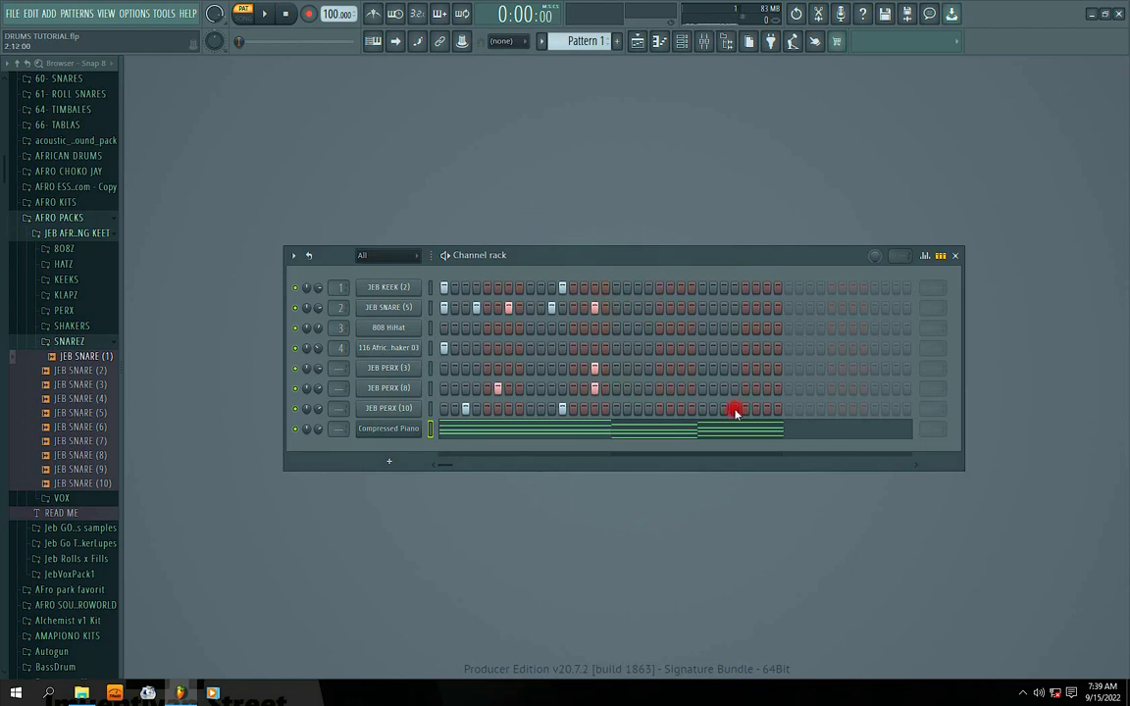
click(309, 256)
drag(608, 259, 644, 263)
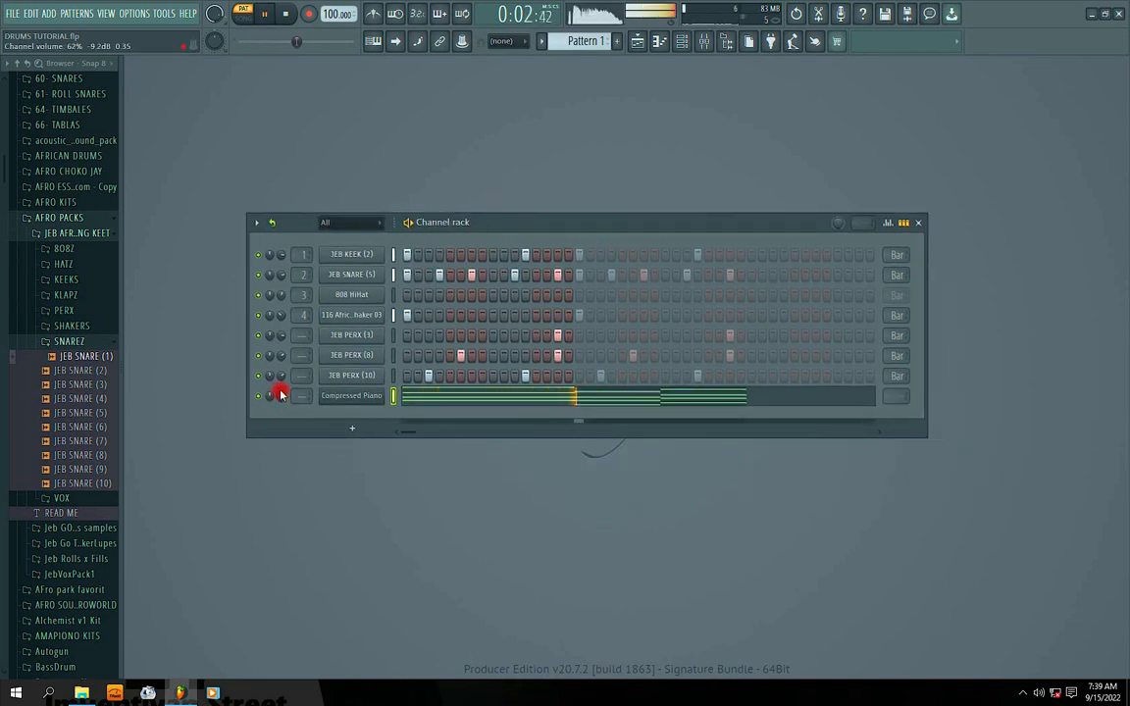
Switch the Compressed Piano channel's FL Keys sound to Grand Piano (3 MB) and listen to it with the drums
click(362, 399)
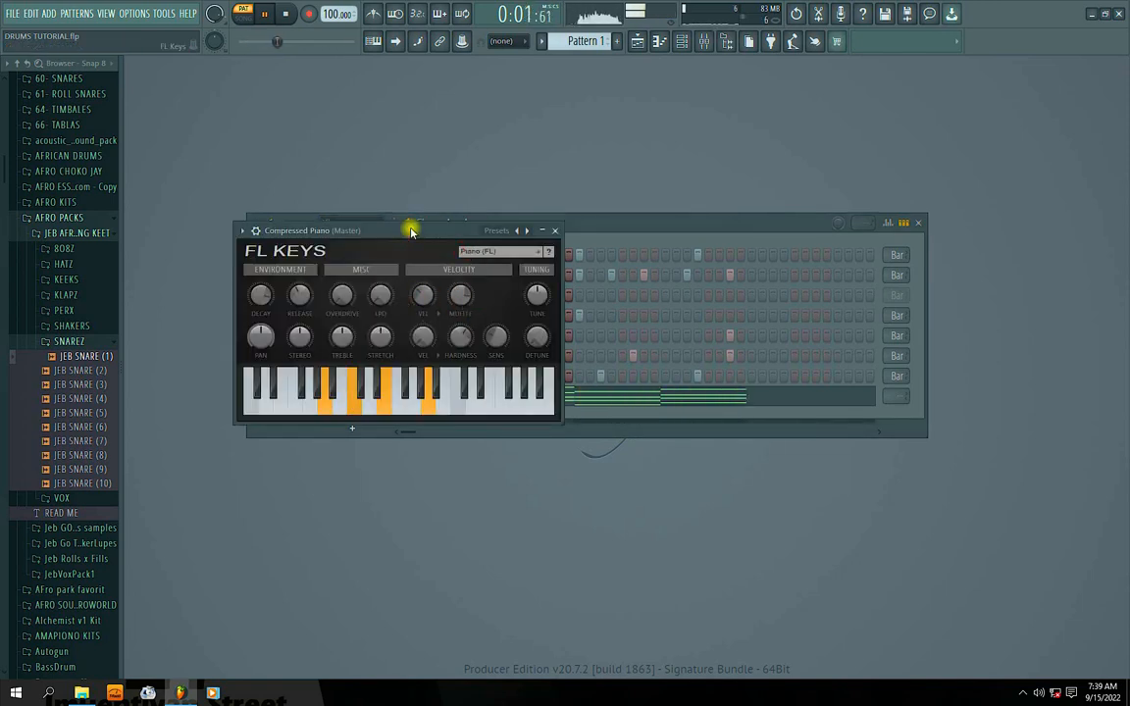
drag(410, 230, 518, 366)
key(space)
click(613, 386)
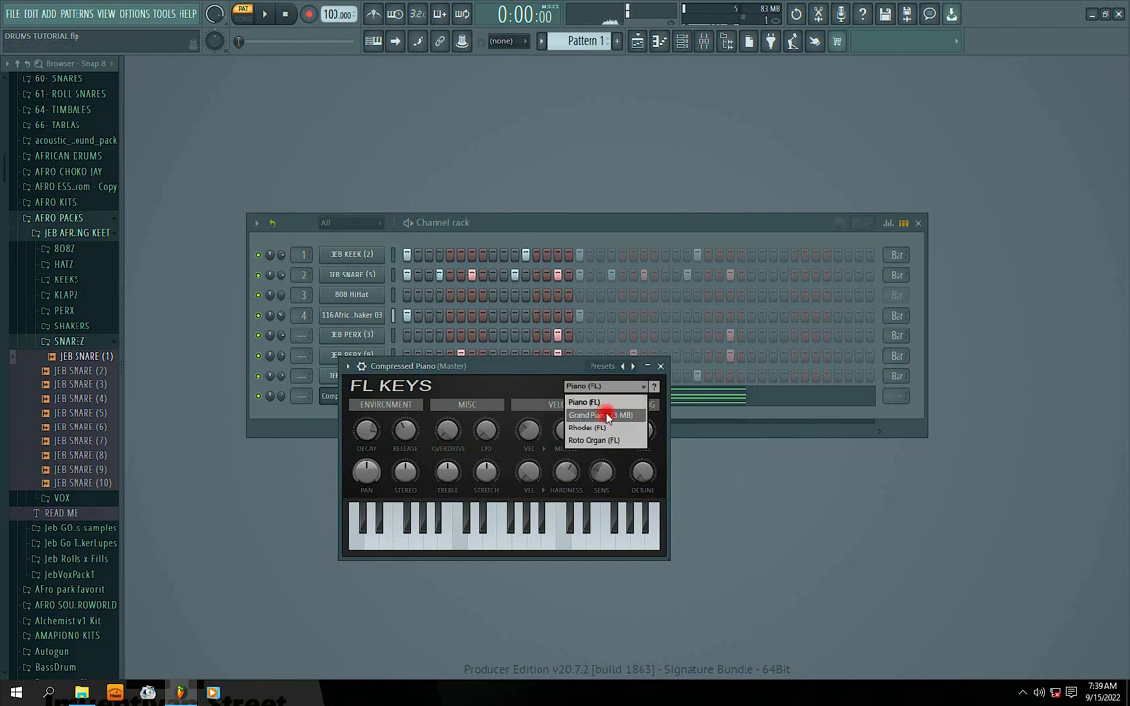
click(608, 413)
key(space)
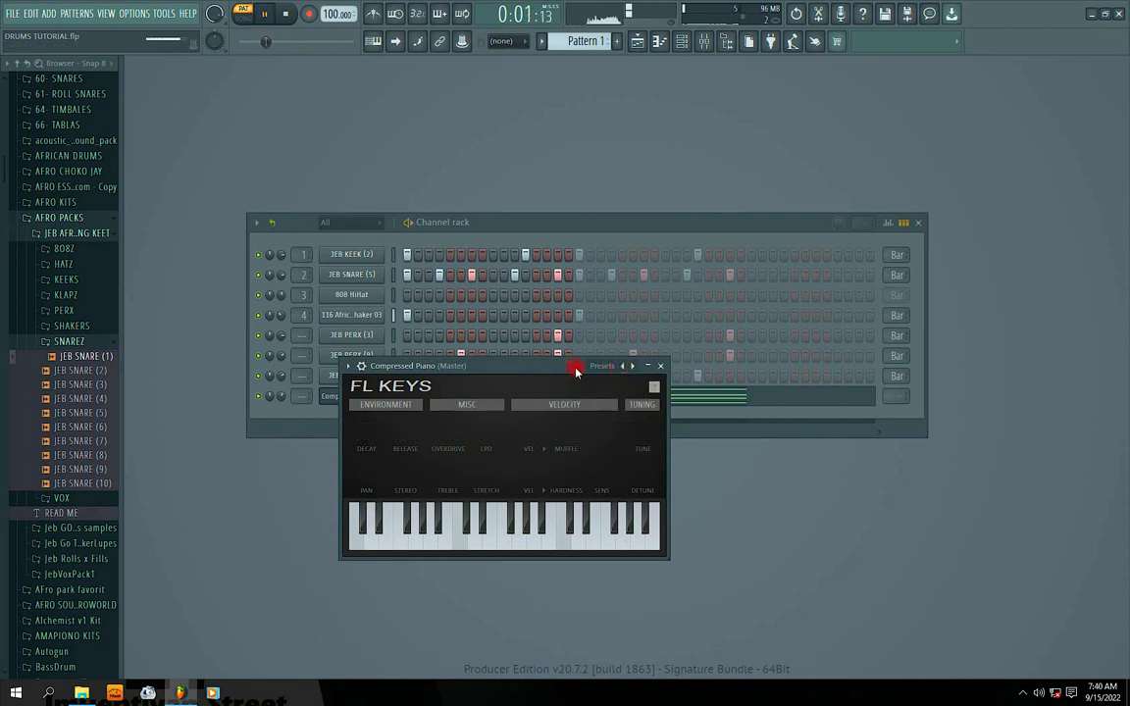
drag(575, 371, 577, 411)
click(633, 406)
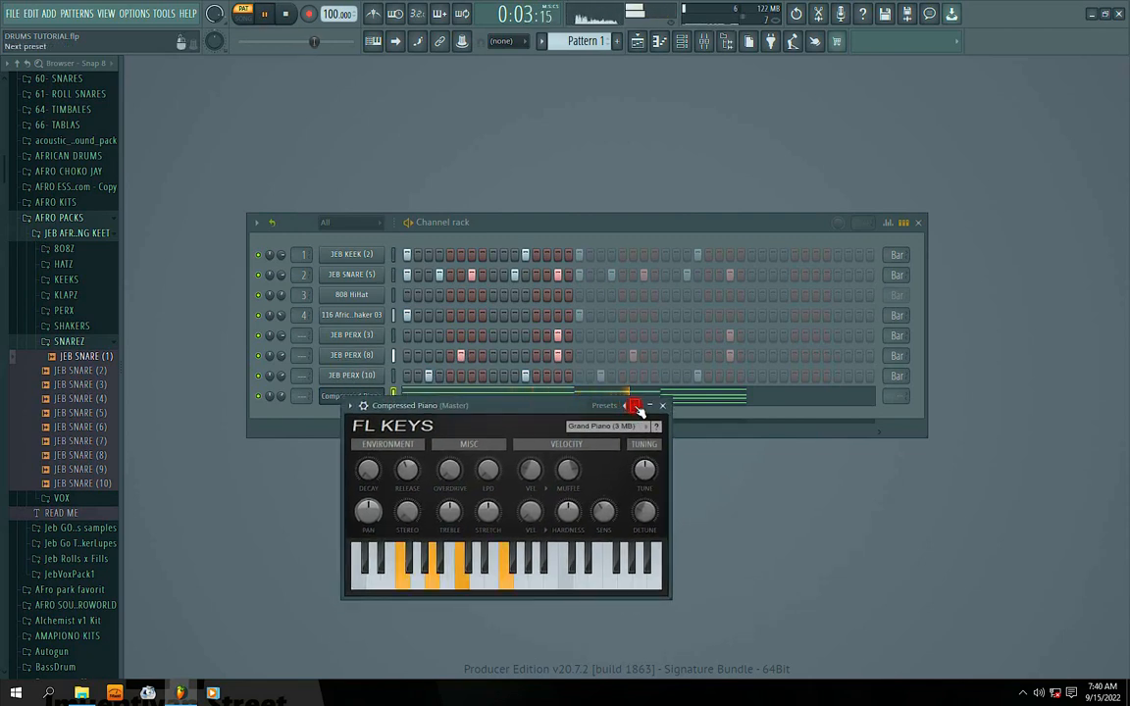
click(663, 406)
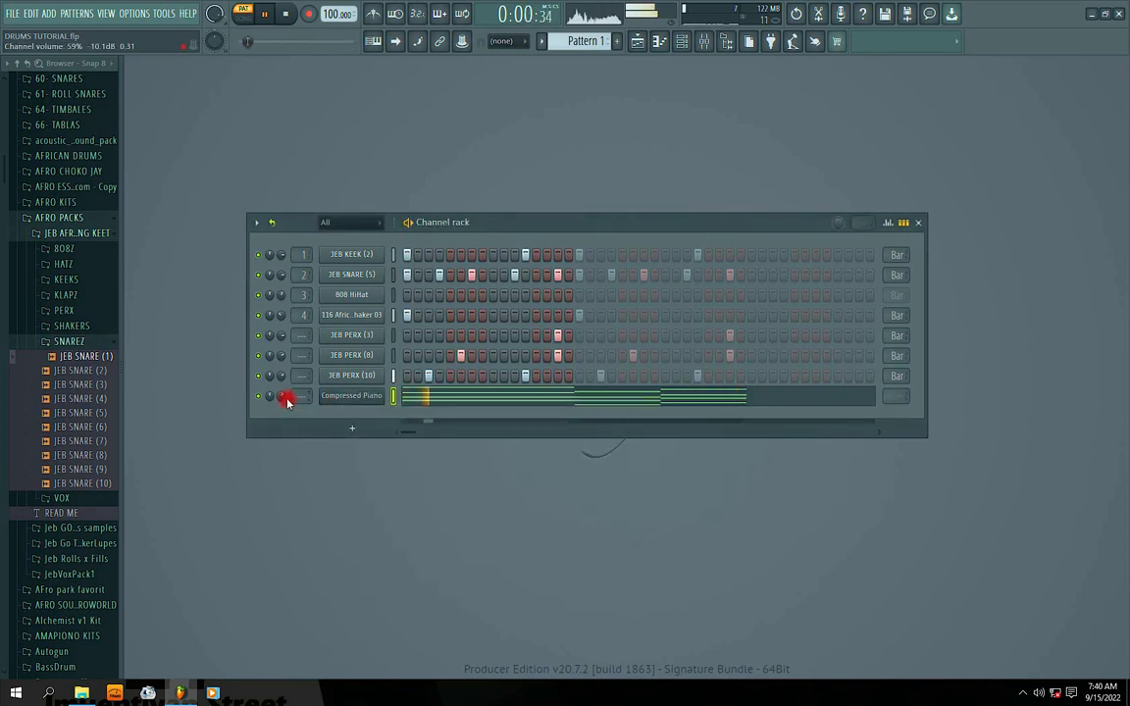
Reposition the Channel rack in the workspace and stop the playback
click(441, 274)
drag(480, 222, 559, 199)
key(space)
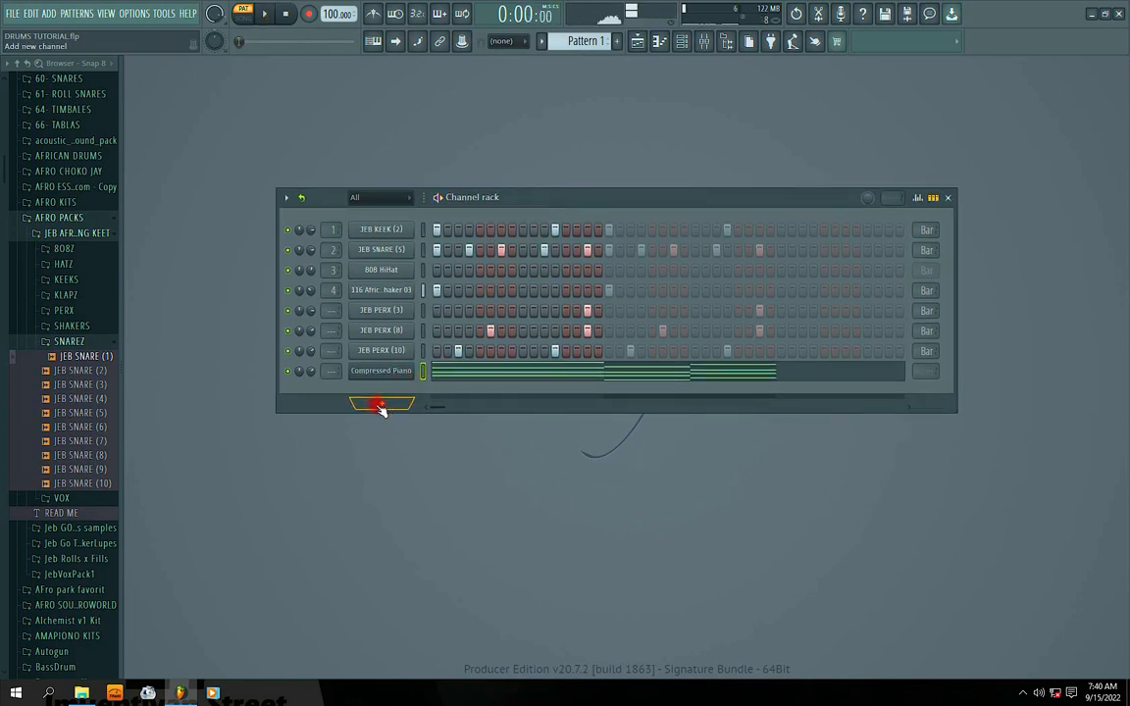
drag(546, 197, 533, 195)
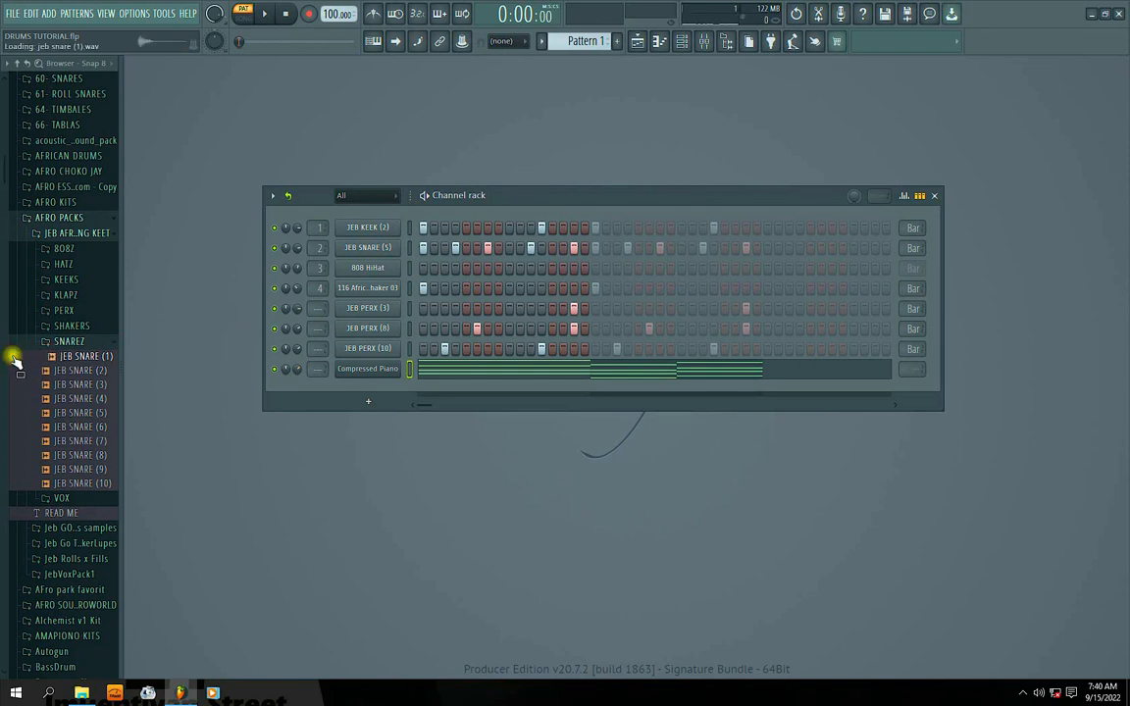
Collapse the browser's folders and add a Fruity DX10 instrument channel to the Channel rack
click(60, 358)
click(17, 63)
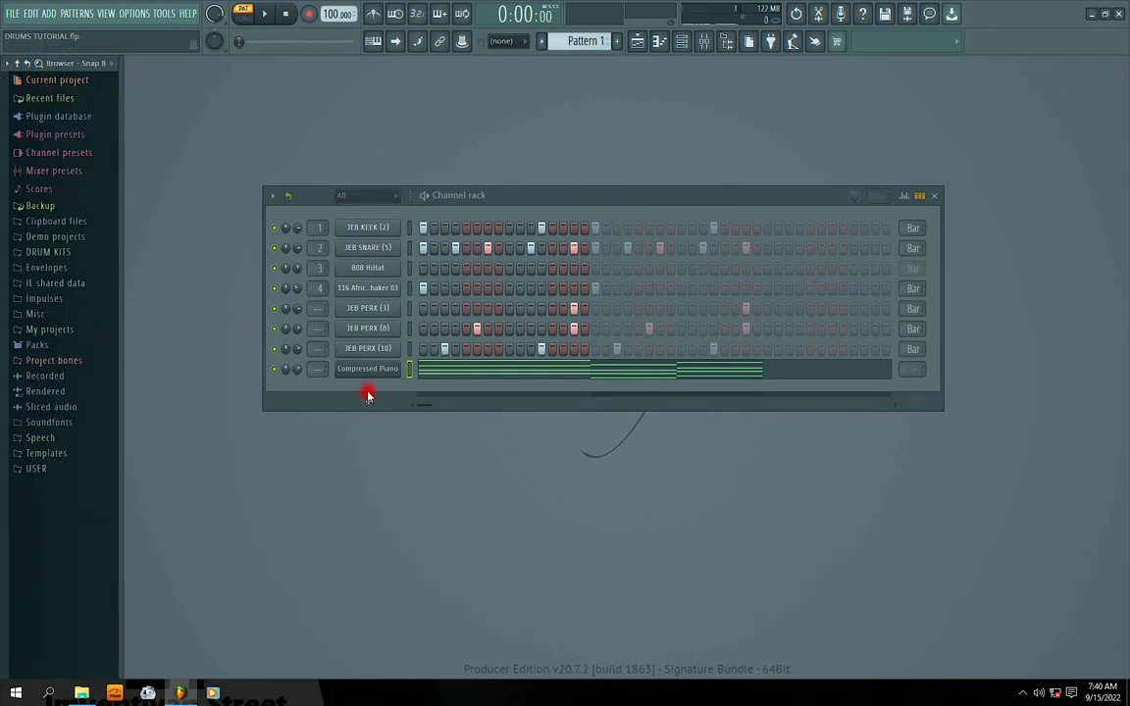
click(367, 395)
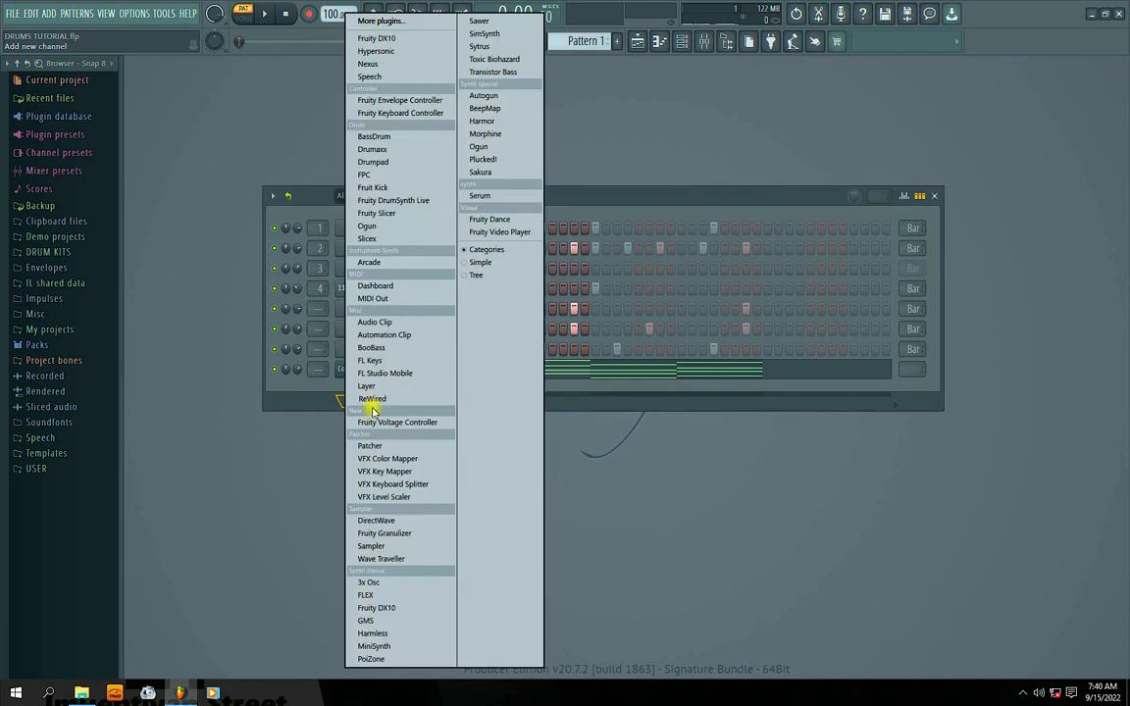
click(373, 608)
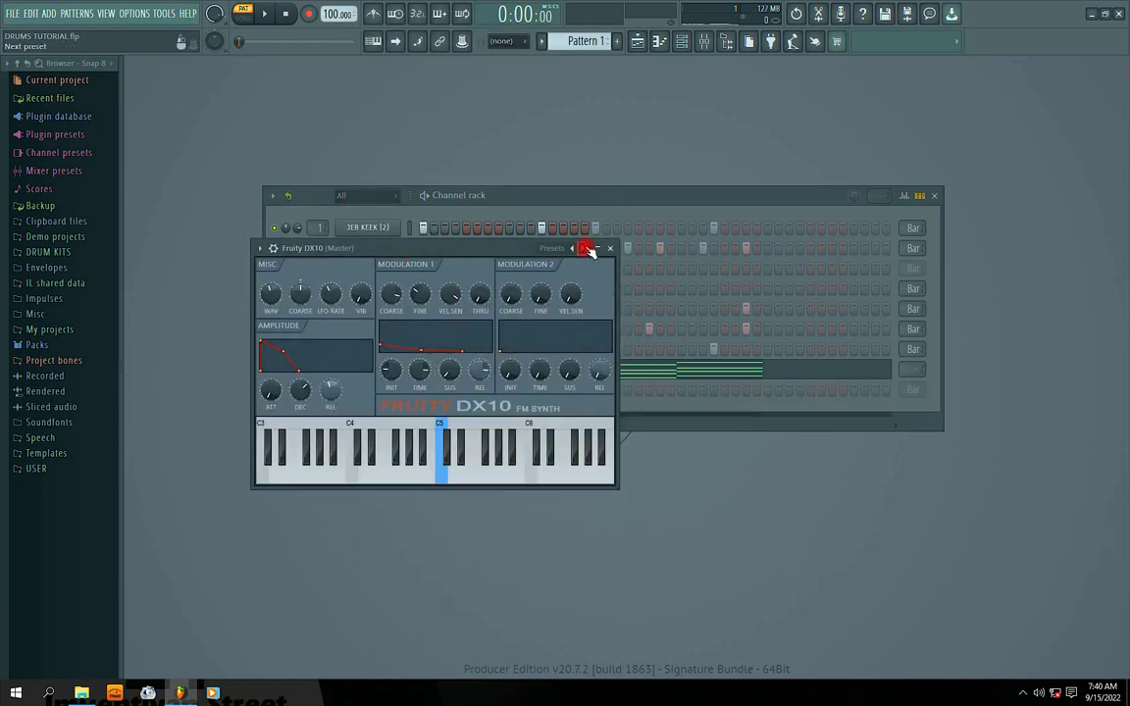
Load the eFlute preset in Fruity DX10, close the plugin window and play the pattern
click(586, 248)
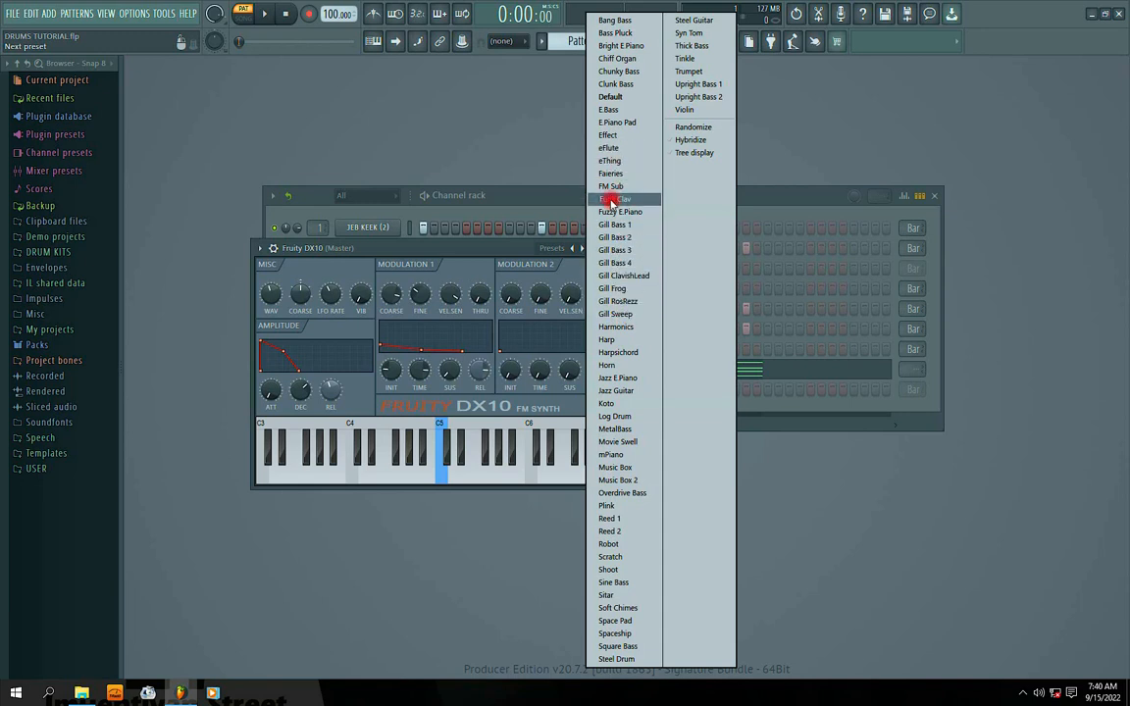
click(593, 147)
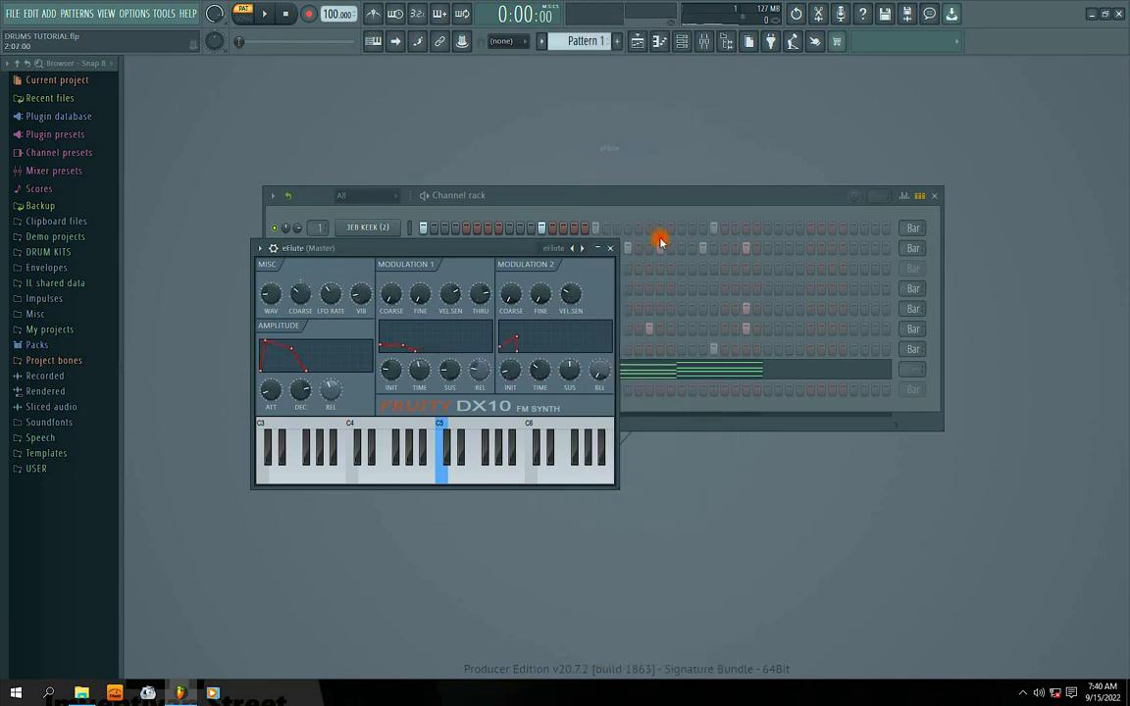
click(609, 249)
key(space)
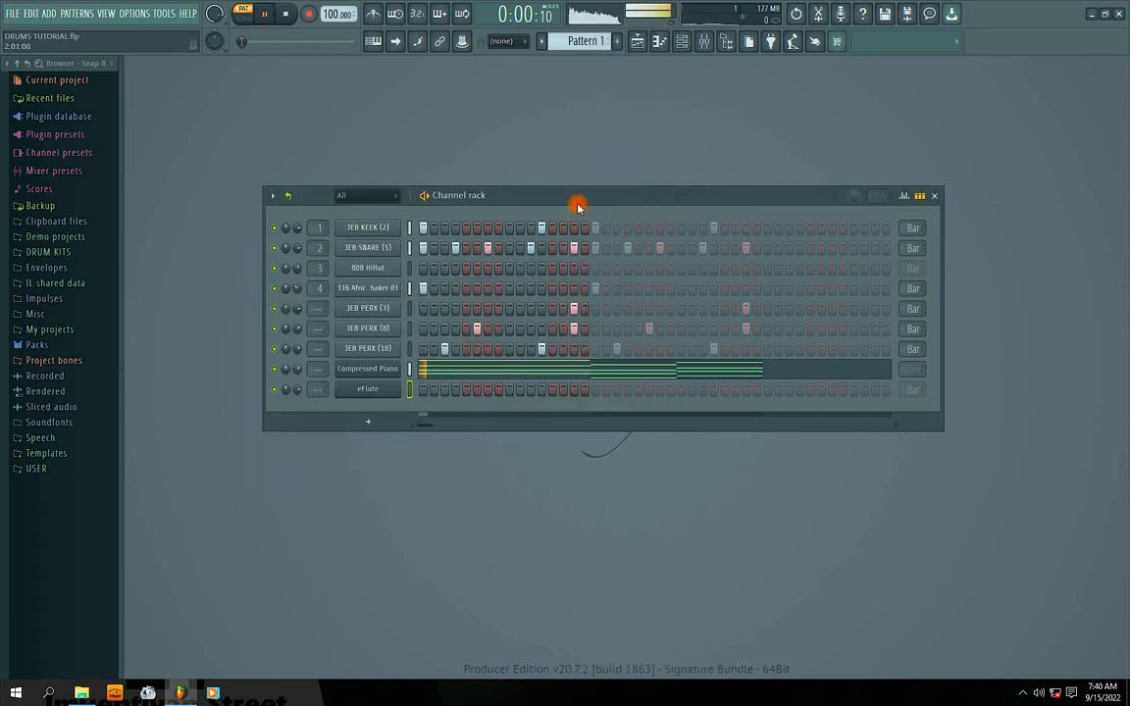
Open the eFlute channel's piano roll, place an E6 note at 1:05:00 and shorten it to just over one step
right_click(375, 395)
click(395, 348)
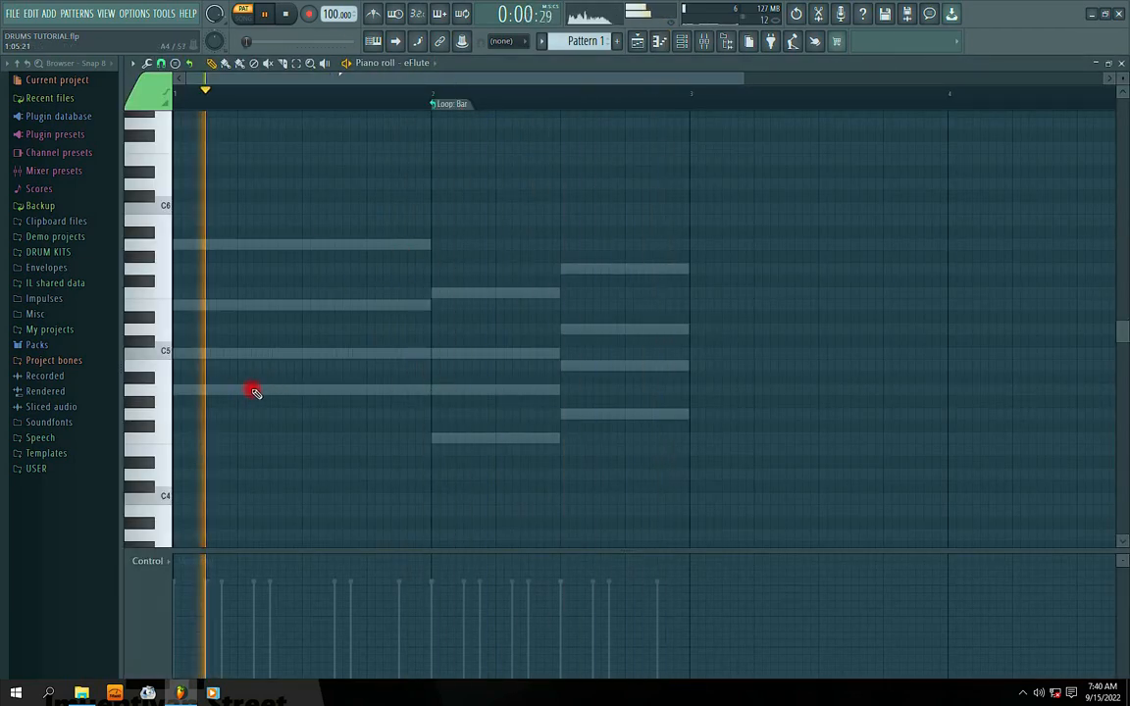
key(space)
drag(215, 305, 244, 167)
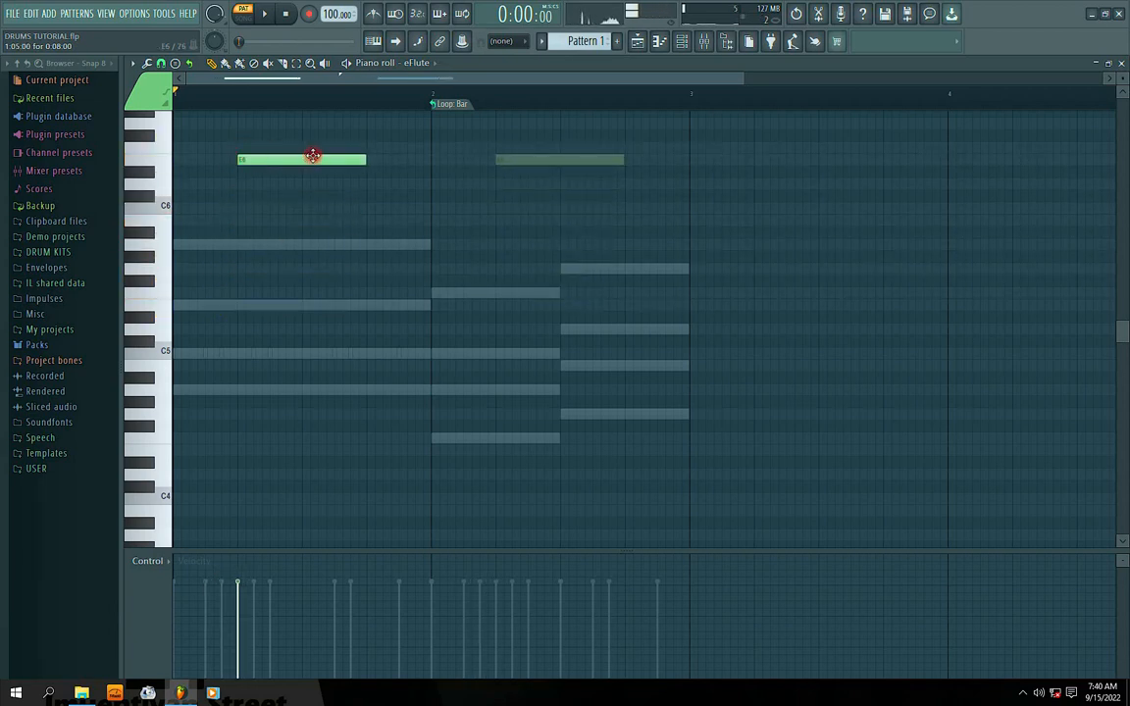
key(space)
key(space)
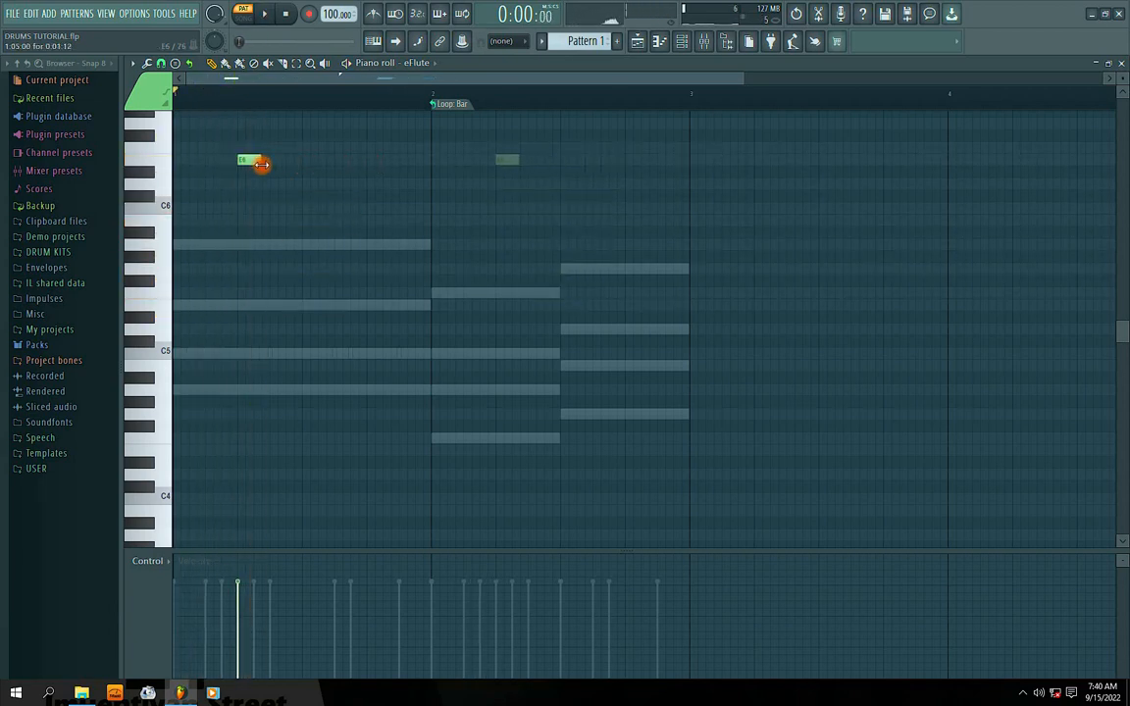
Turn off the one-bar loop in the eFlute piano roll and try the E6 note at earlier positions around 1:03:00 during playback
click(432, 111)
click(472, 126)
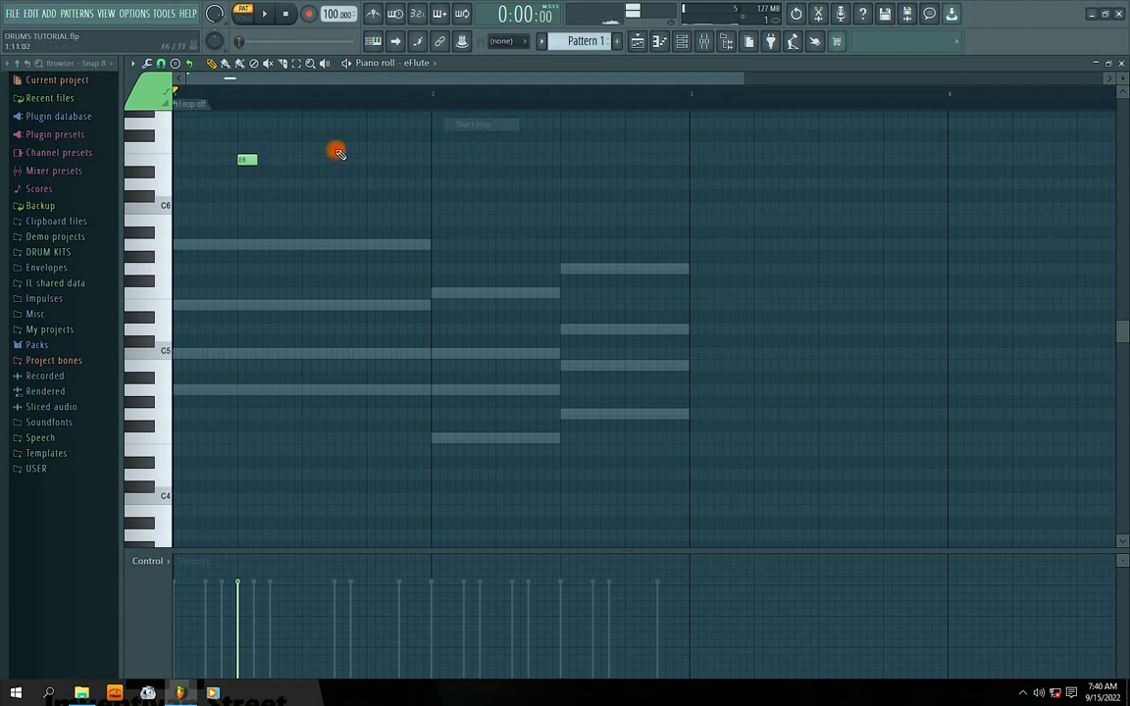
drag(243, 161, 206, 169)
key(space)
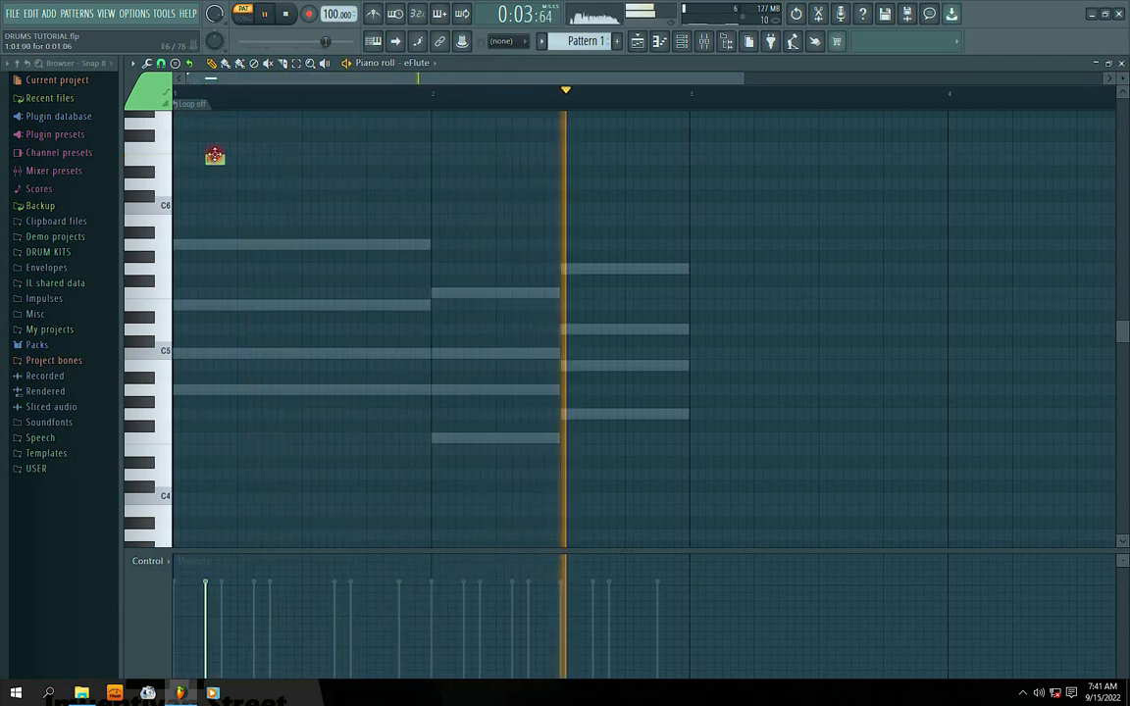
key(space)
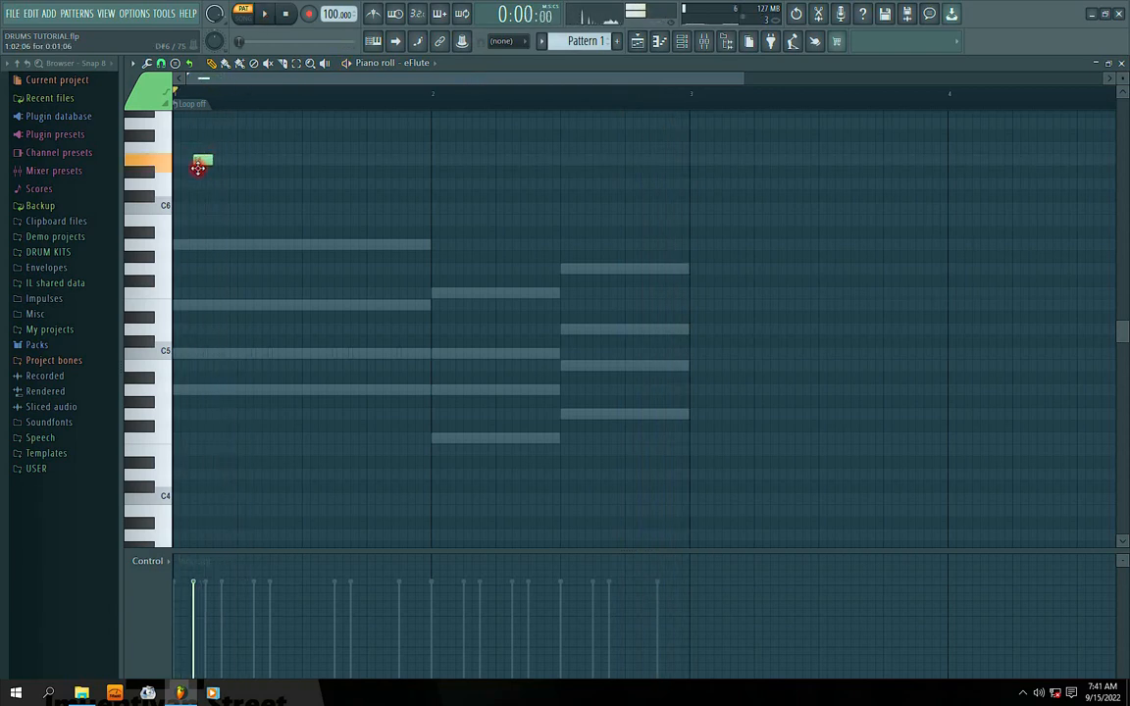
key(space)
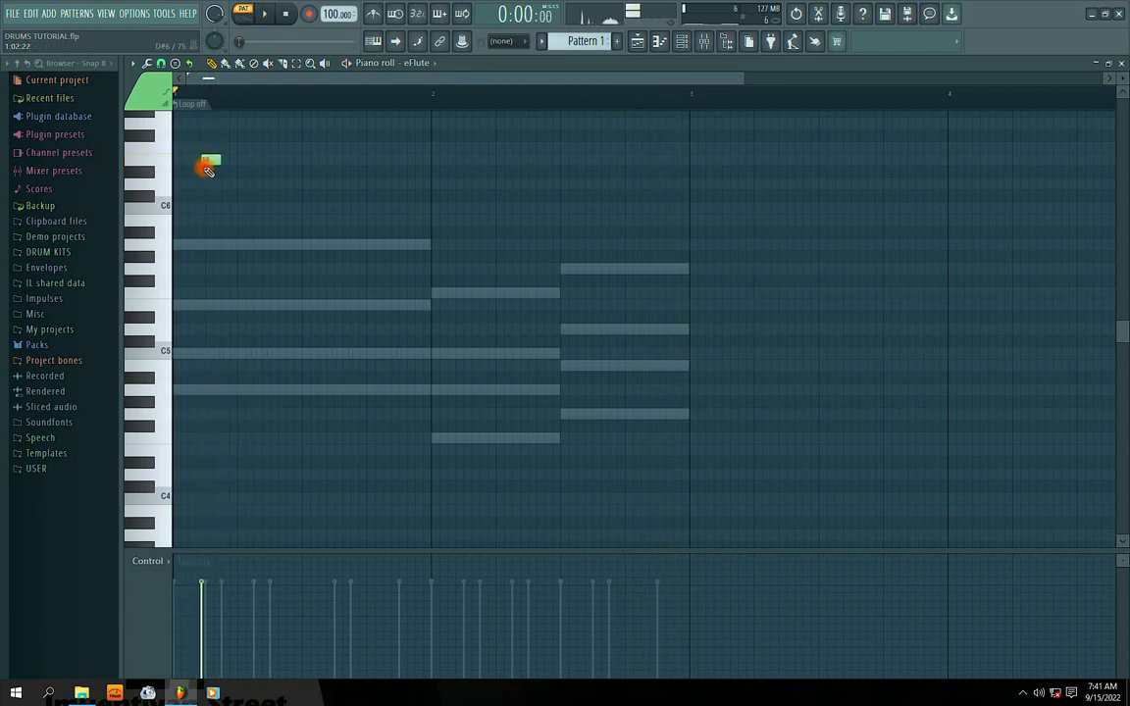
key(space)
Move the E6 note to 1:02:00, add a short D6 note after it, and play them with the pattern
mouse_move(207, 162)
mouse_down()
mouse_move(222, 185)
mouse_move(199, 162)
mouse_up()
key(space)
key(space)
key(space)
key(space)
key(space)
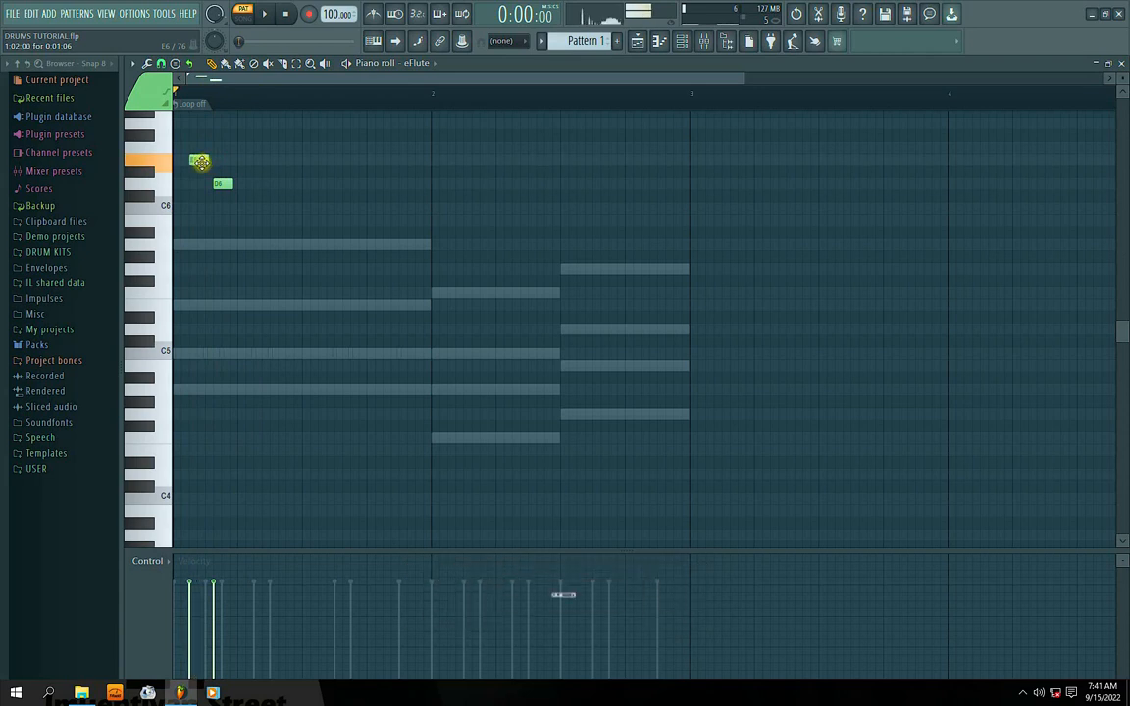
key(space)
key(space)
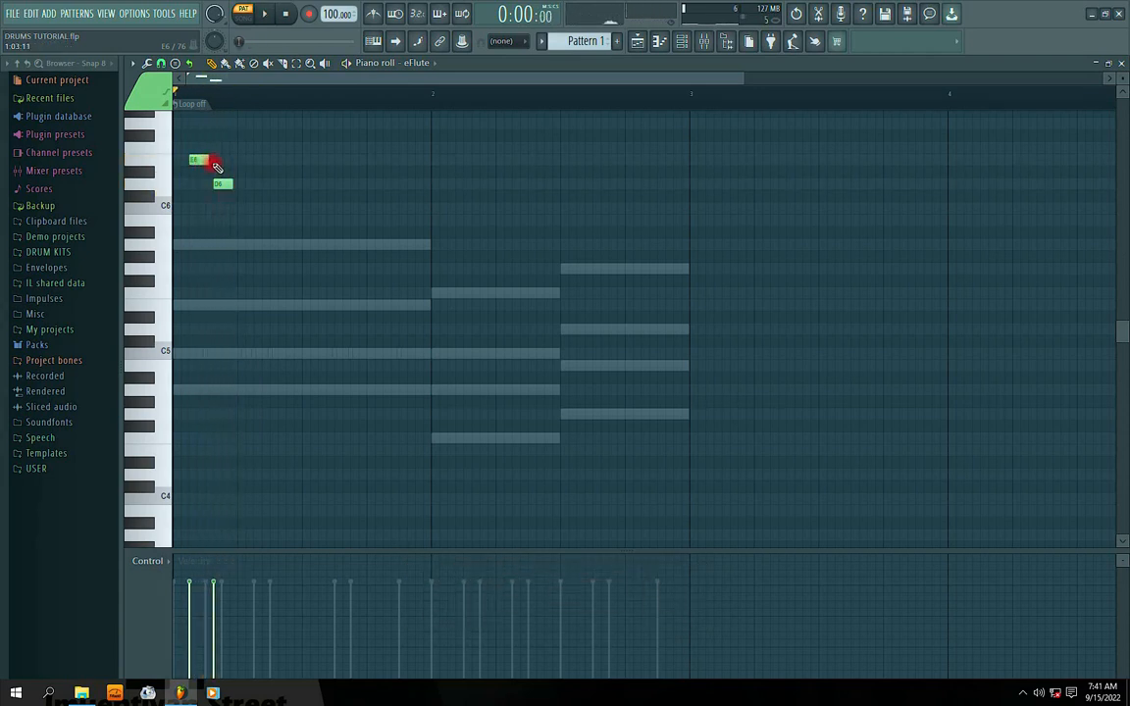
Shift the E6 note to 1:03:00 and the D6 note to 1:04:06 so they follow directly, checking the timing by playback
scroll(216, 166, up, 3)
drag(258, 79, 237, 79)
key(space)
key(space)
drag(218, 162, 224, 163)
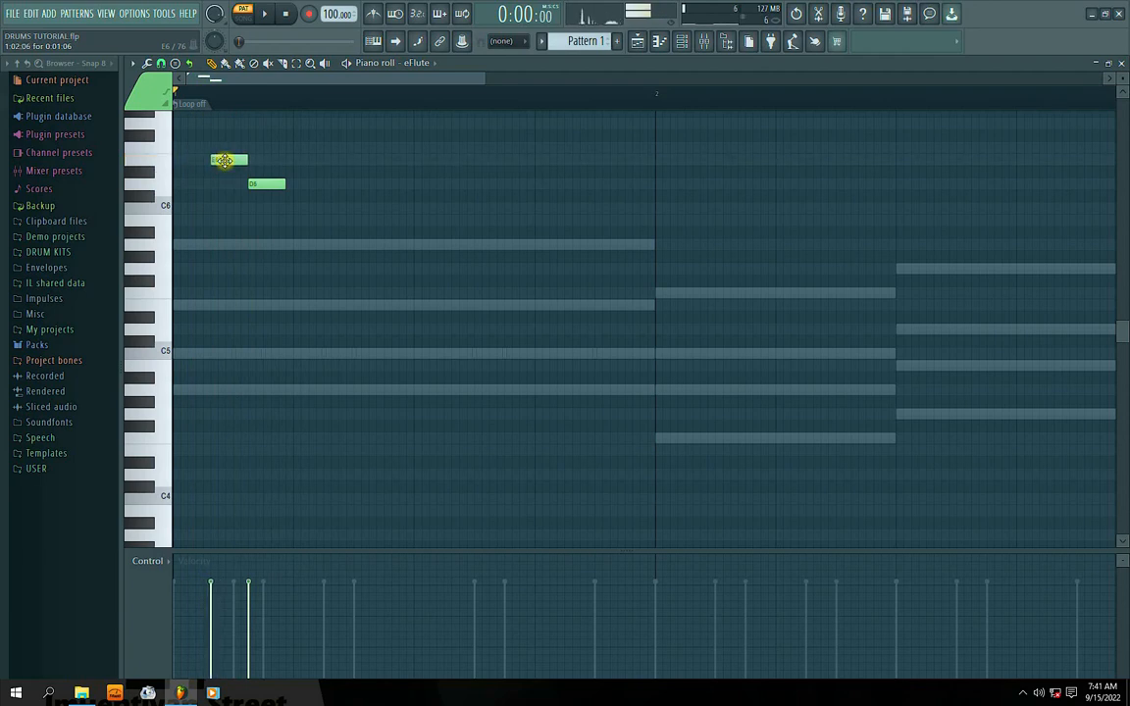
key(space)
drag(224, 160, 252, 159)
drag(308, 184, 285, 185)
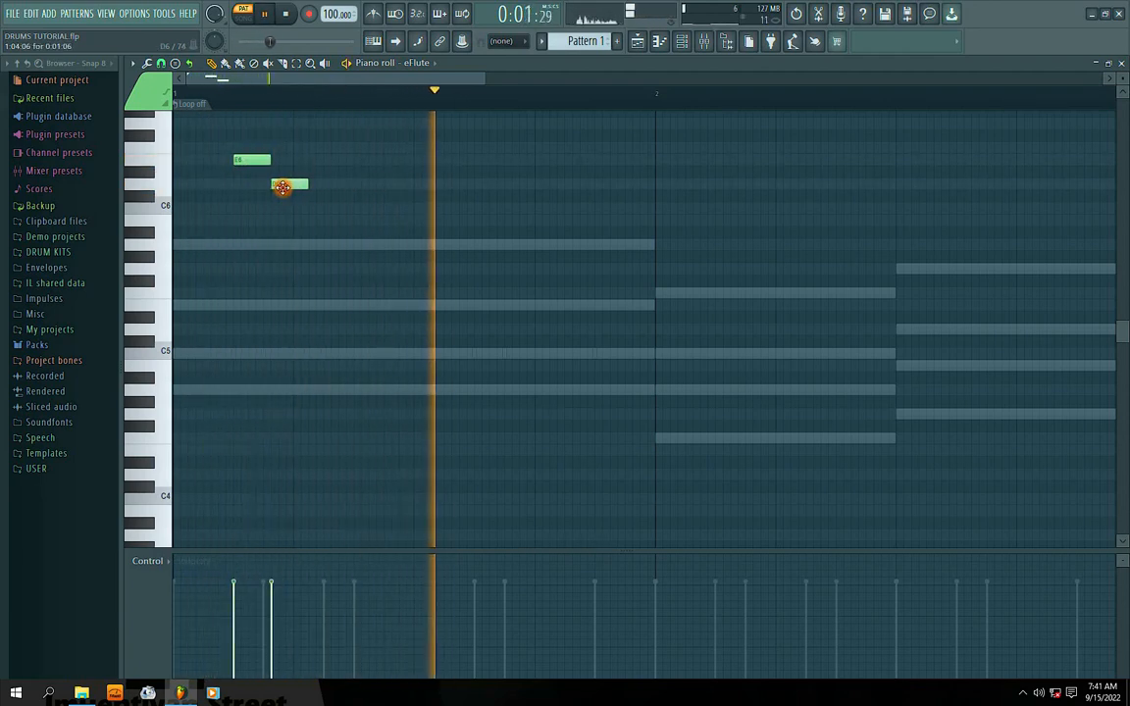
key(space)
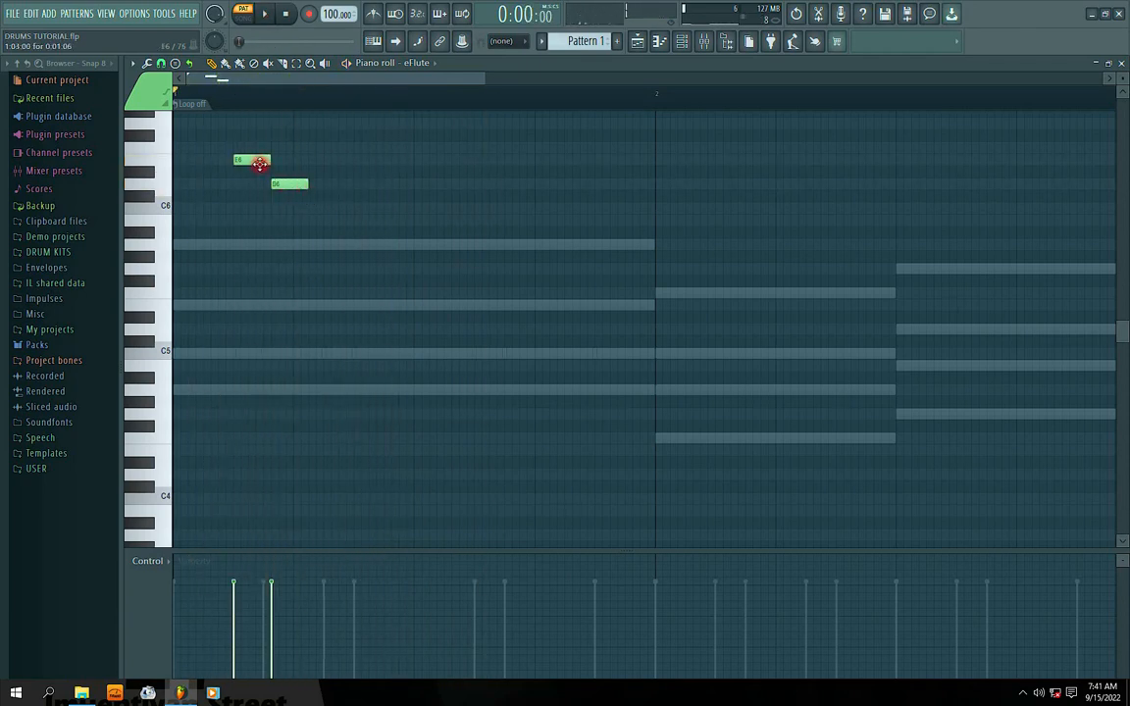
Add a C6 note at 1:05:06, shorten the D6 note to meet it, and listen to the three-note run
key(space)
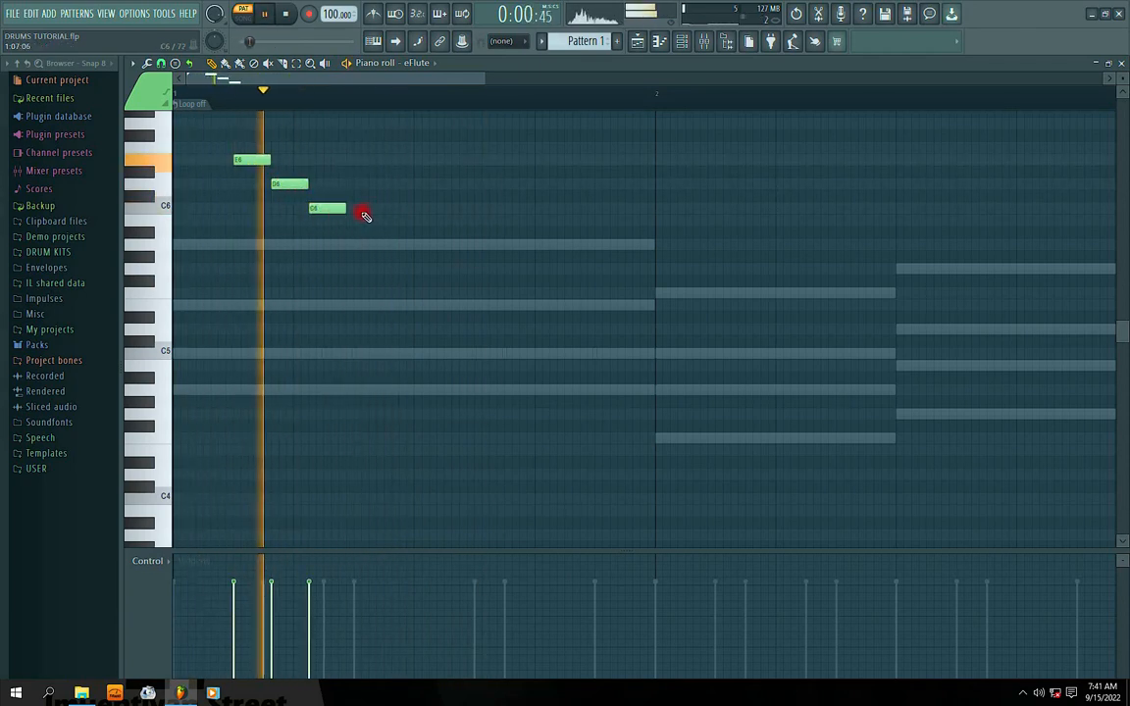
drag(323, 210, 311, 203)
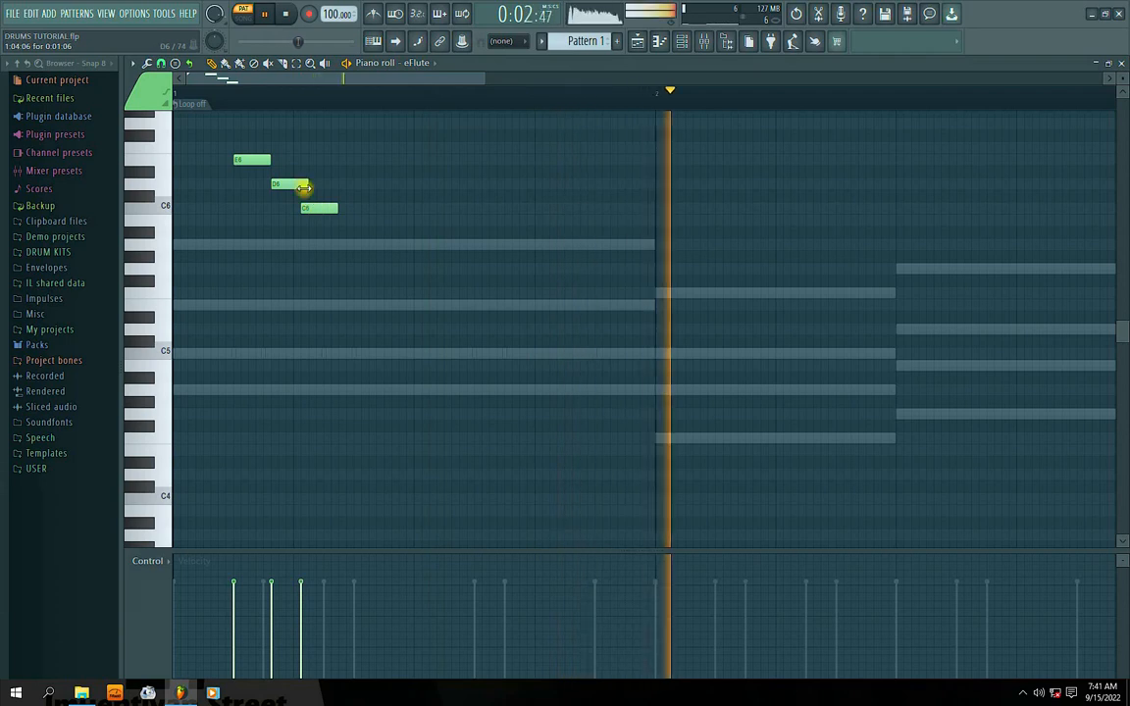
key(space)
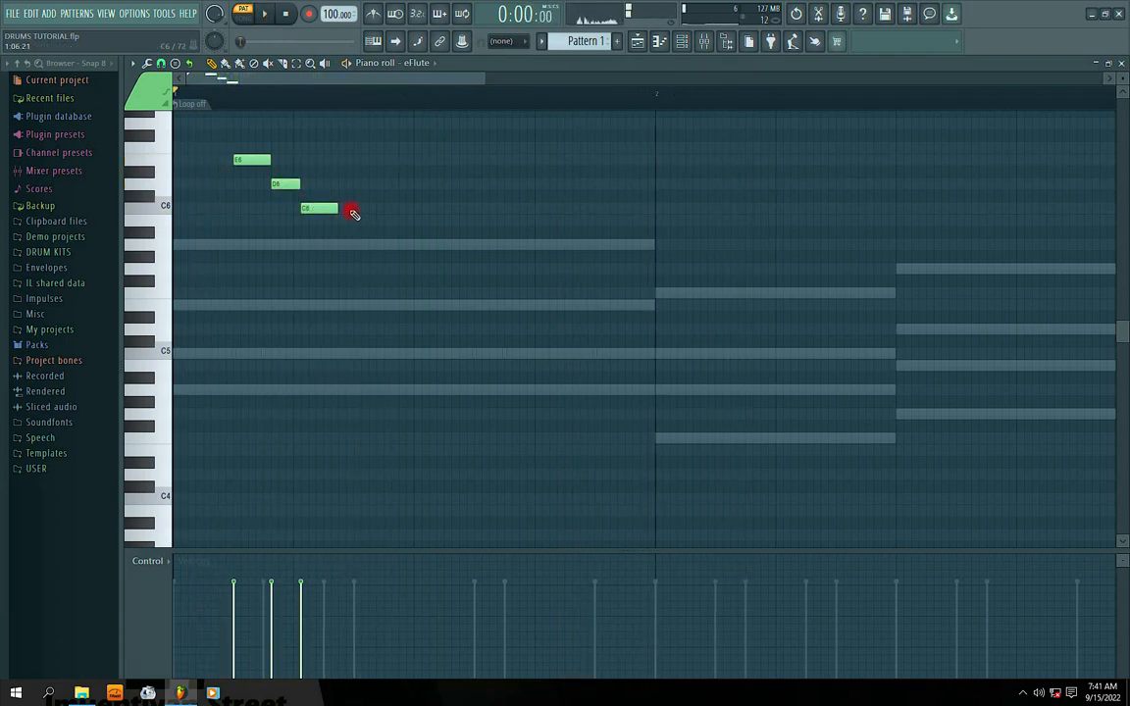
Add a one-step C6 note at 1:07:00 and a four-step C6 note at 1:09:00, and play the phrase
key(space)
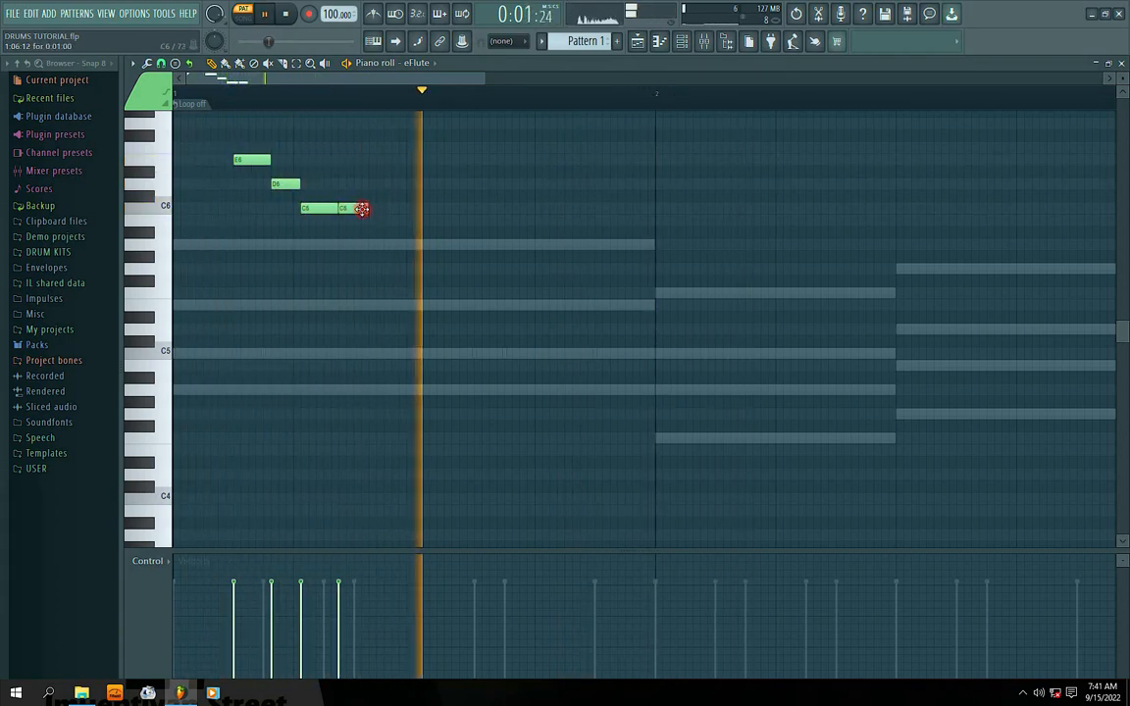
drag(362, 210, 379, 211)
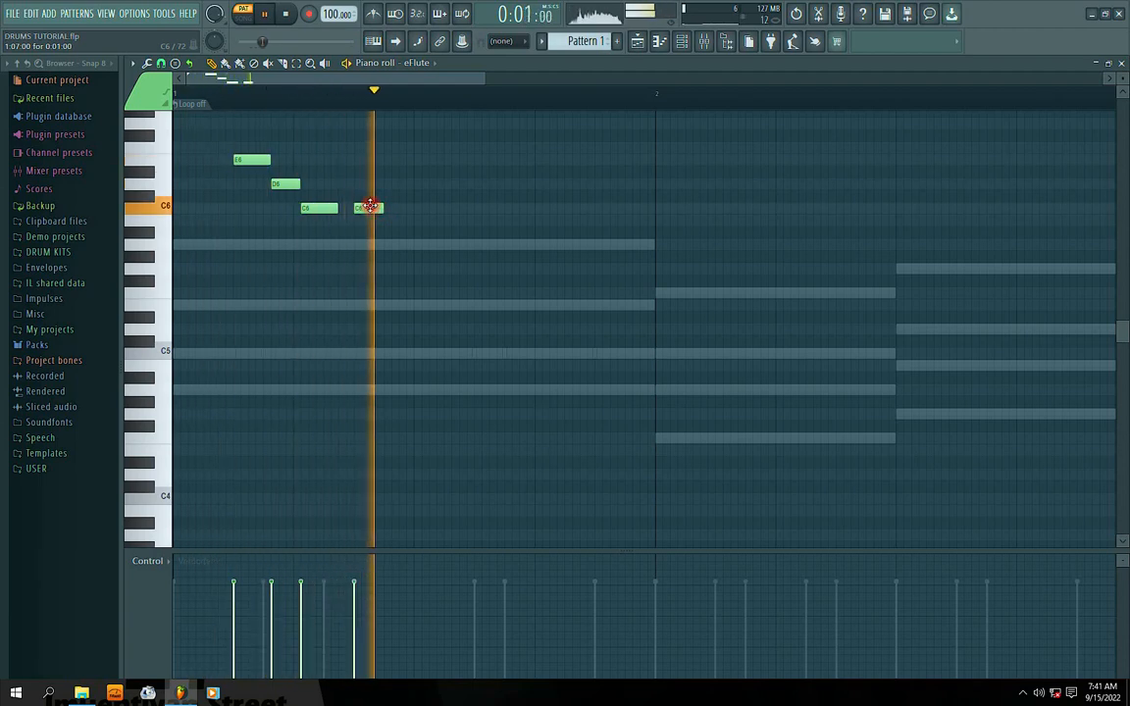
key(space)
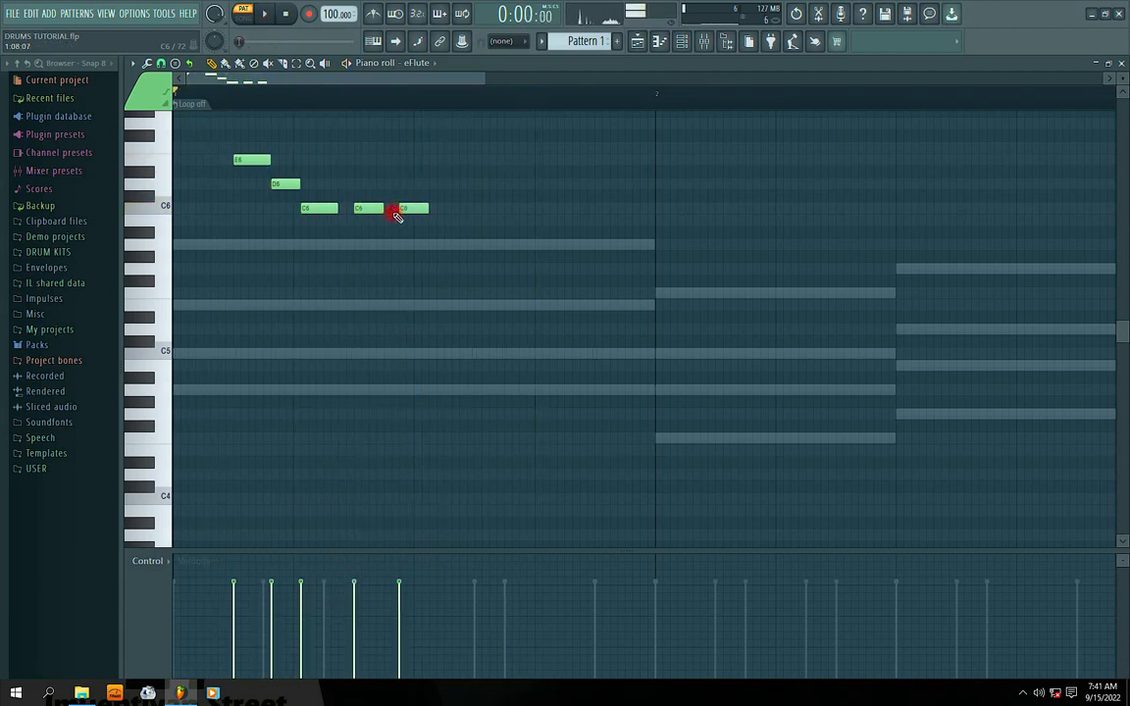
drag(417, 209, 433, 209)
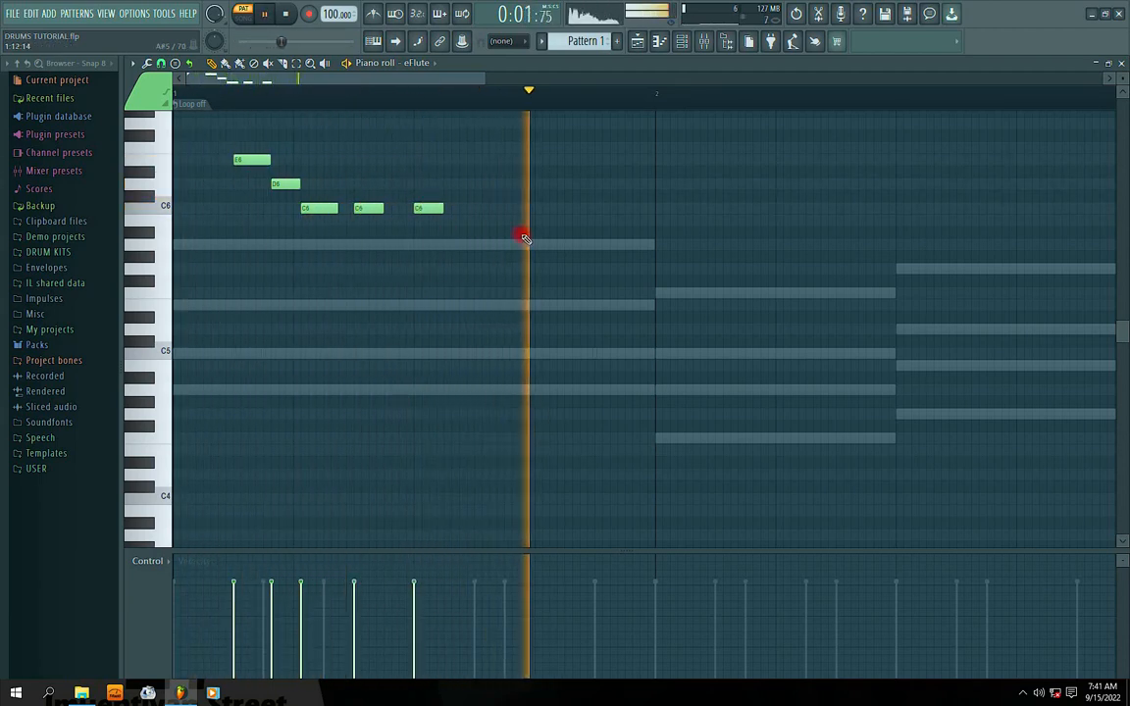
key(space)
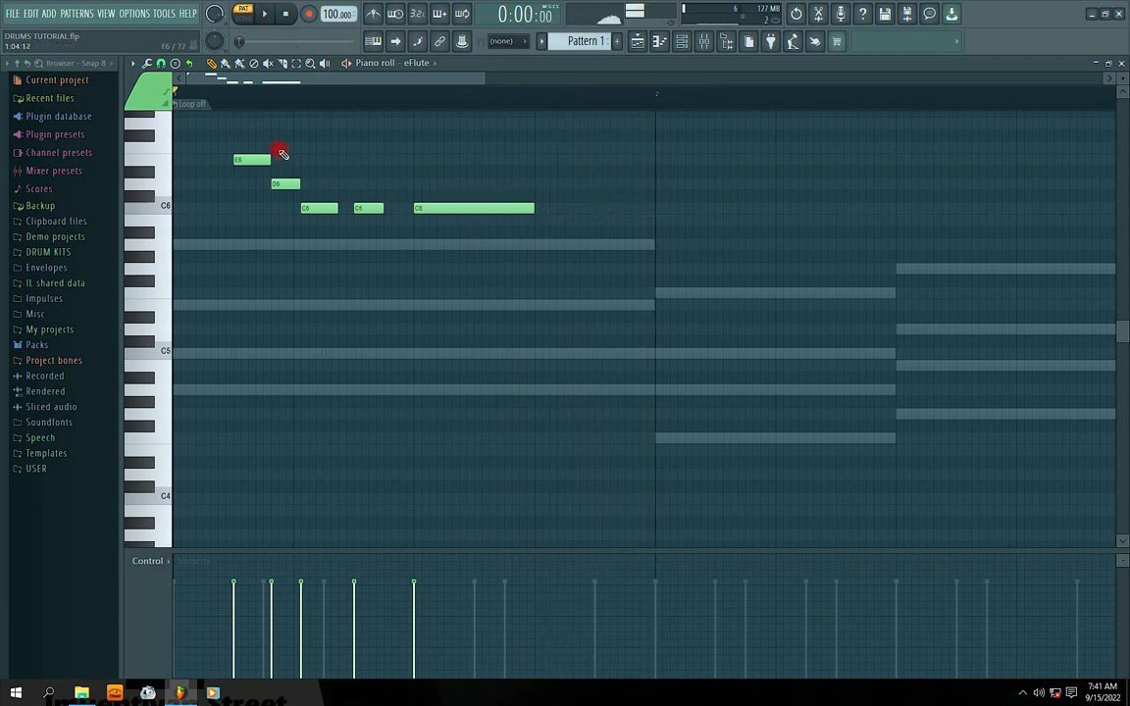
Duplicate the five-note flute phrase and place the copy four semitones lower, starting on C6 at 1:15:00
drag(233, 137, 469, 224)
drag(246, 159, 585, 182)
click(561, 193)
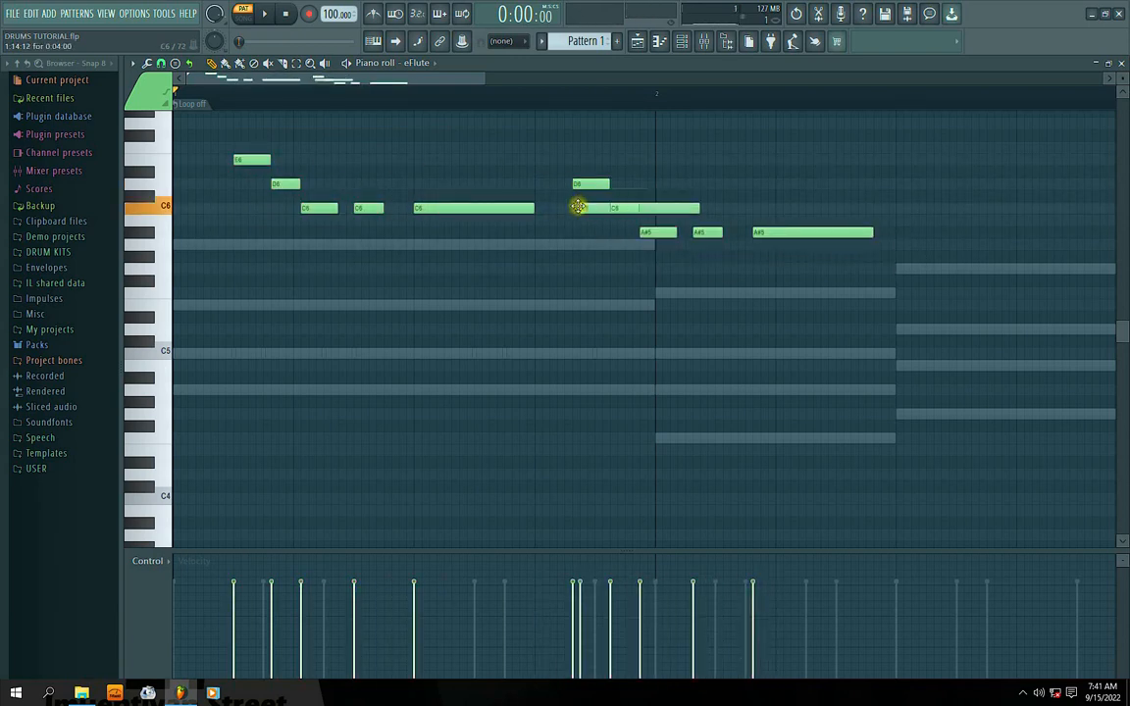
drag(570, 157, 853, 297)
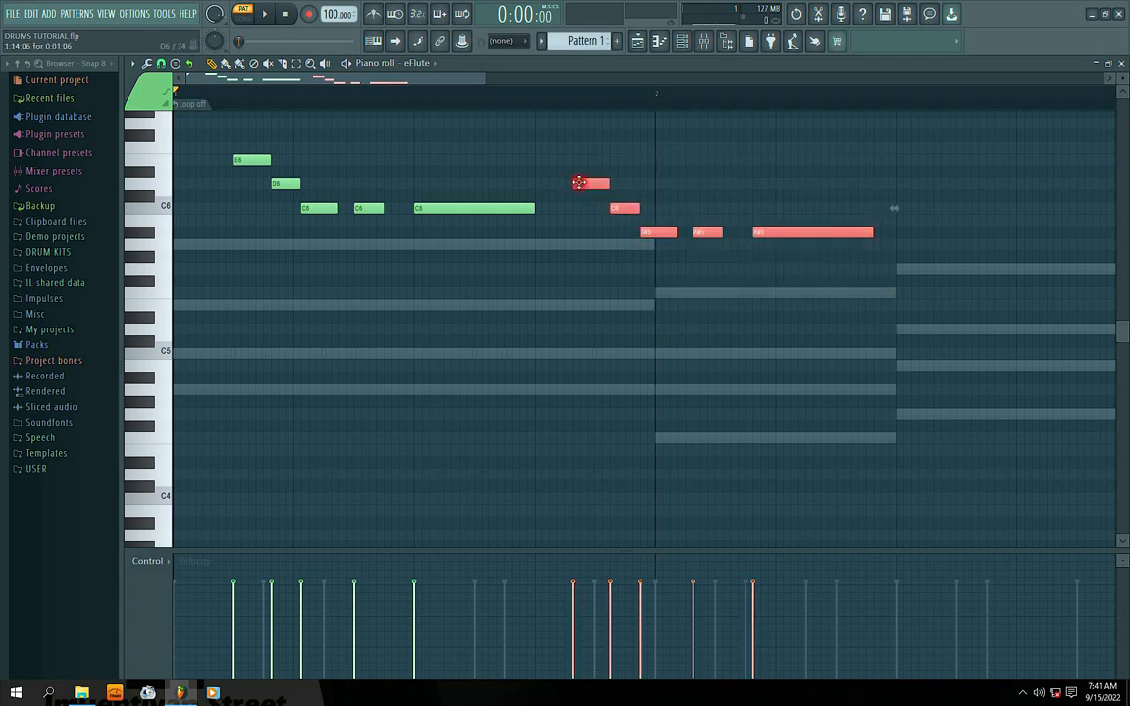
drag(580, 182, 615, 215)
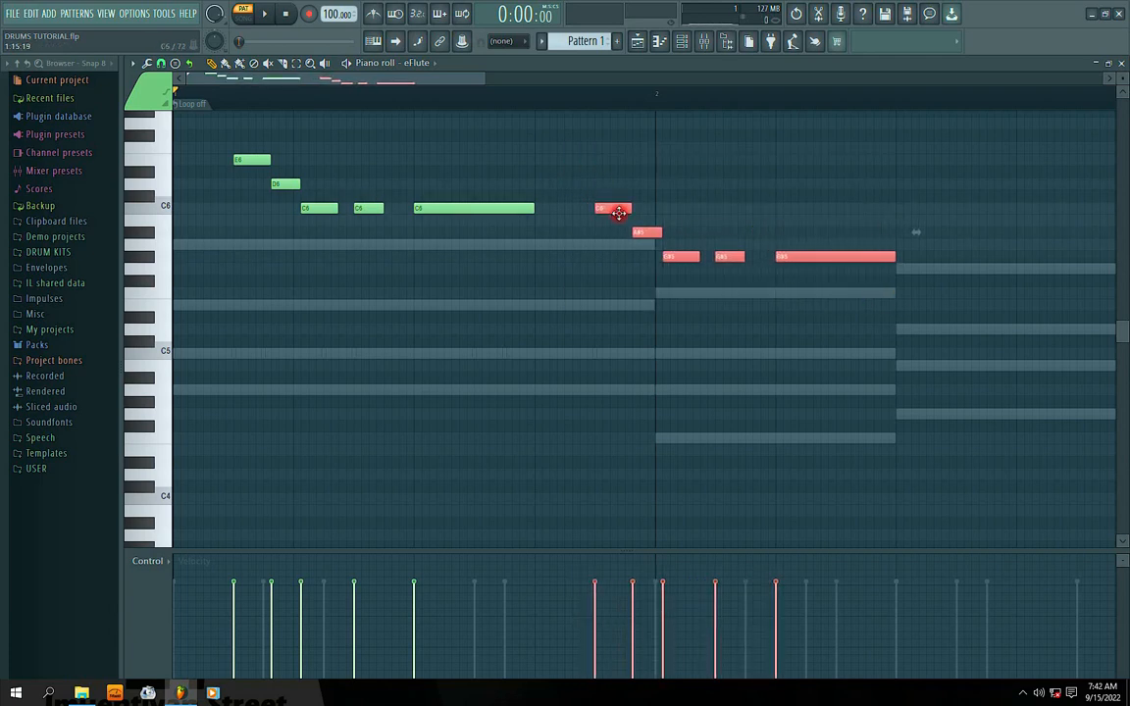
Move the copied phrase to start at 2:03:00 in bar 2 and listen to it with the chords
key(space)
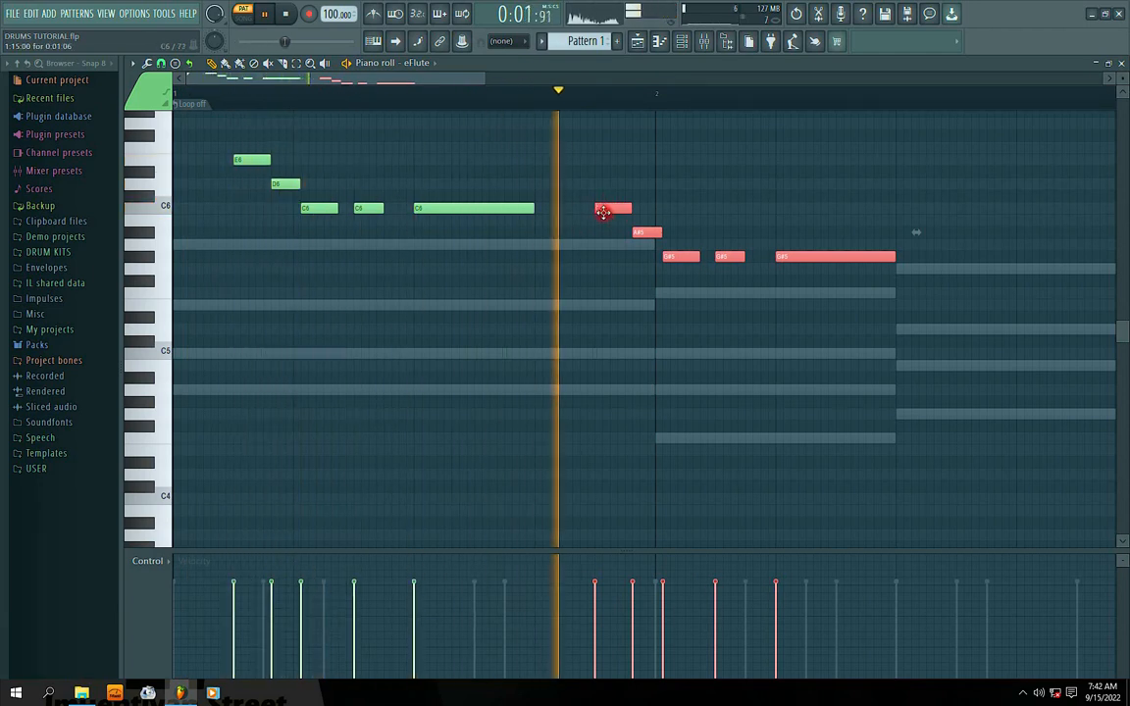
drag(603, 213, 728, 213)
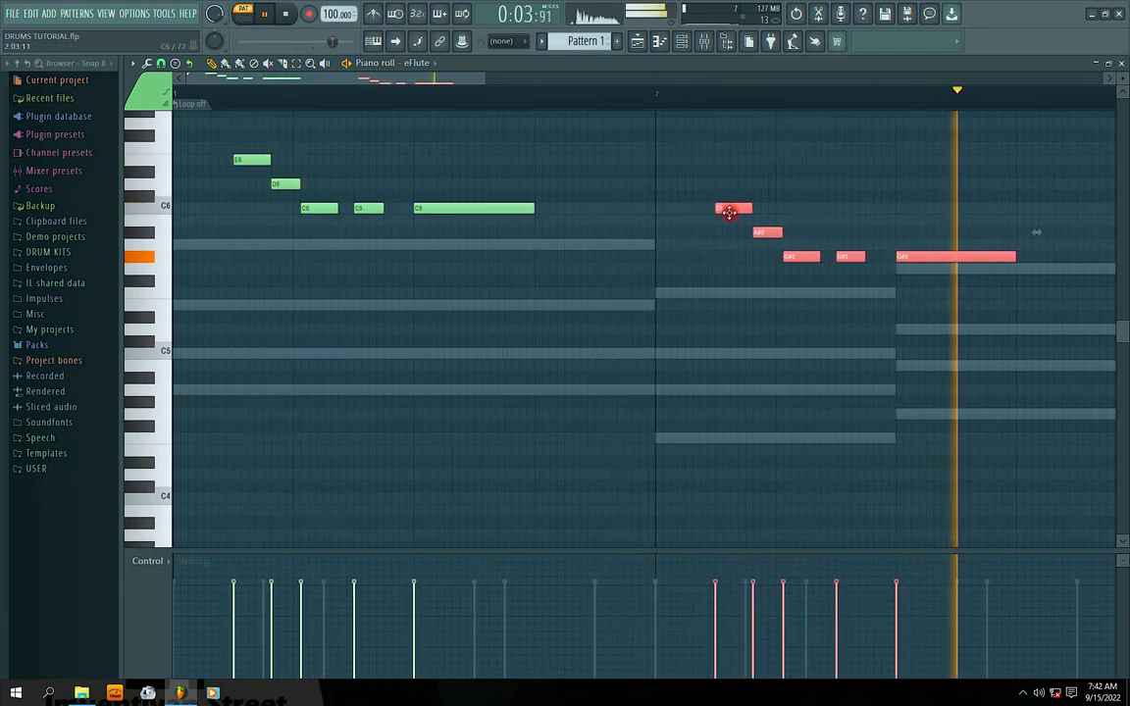
drag(438, 79, 480, 80)
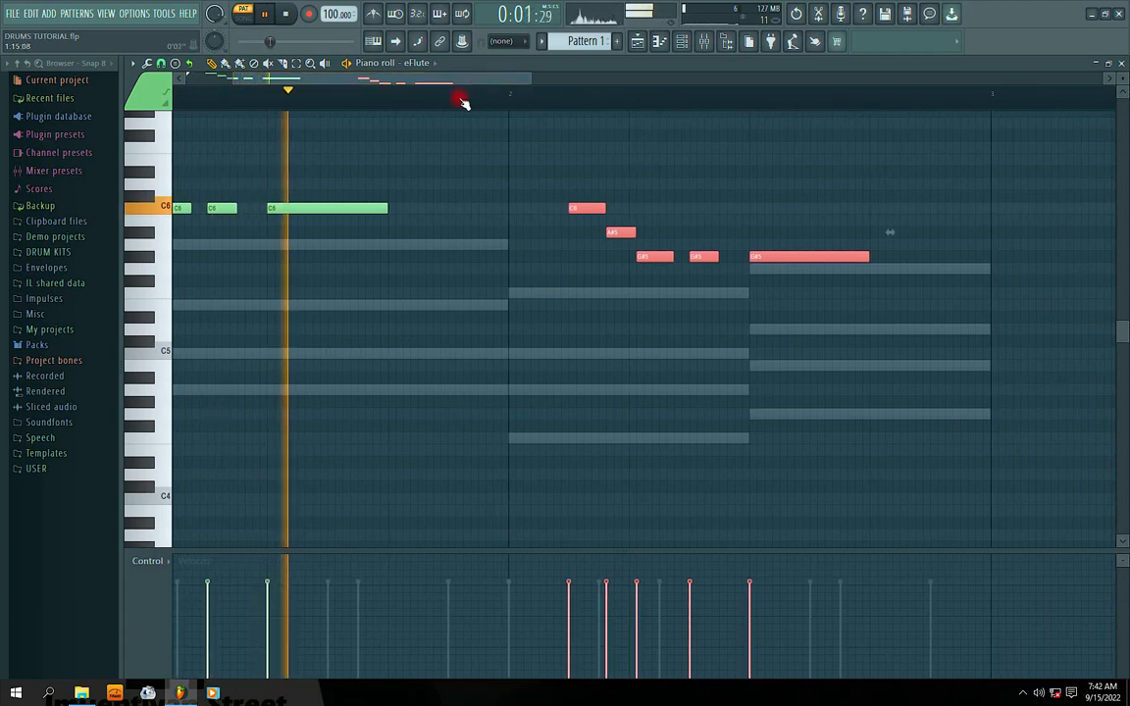
key(space)
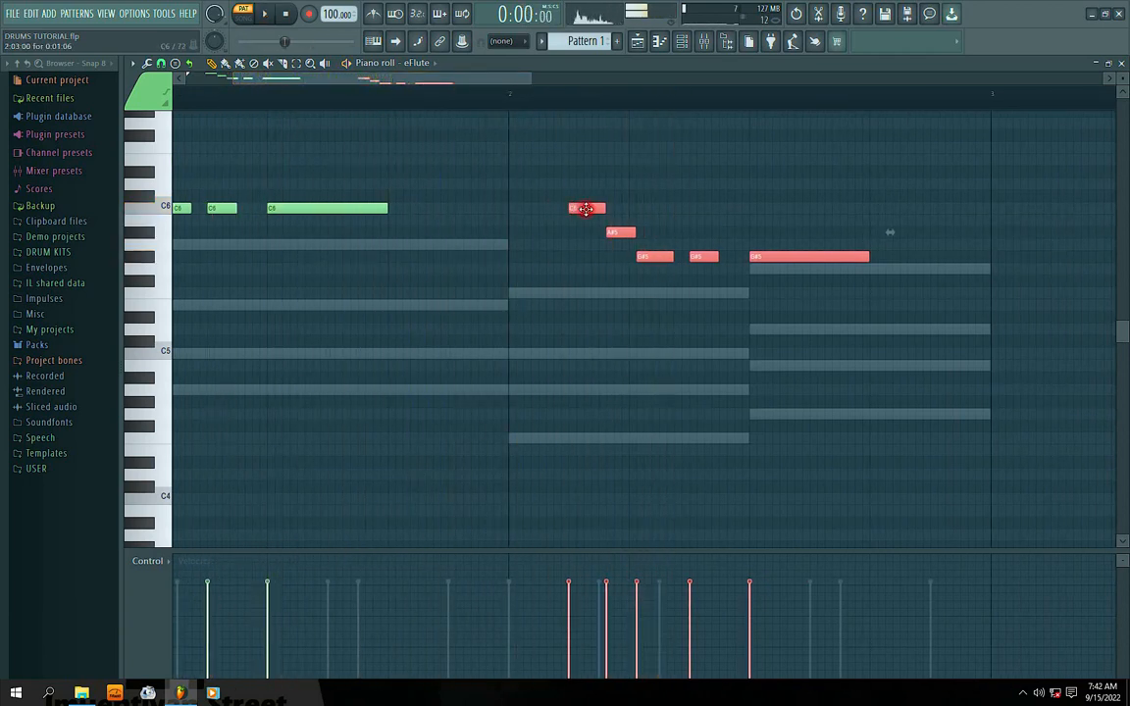
Raise the copied phrase two semitones to start on D6, shift its last three notes to B5, and play it
drag(586, 200, 585, 178)
click(564, 185)
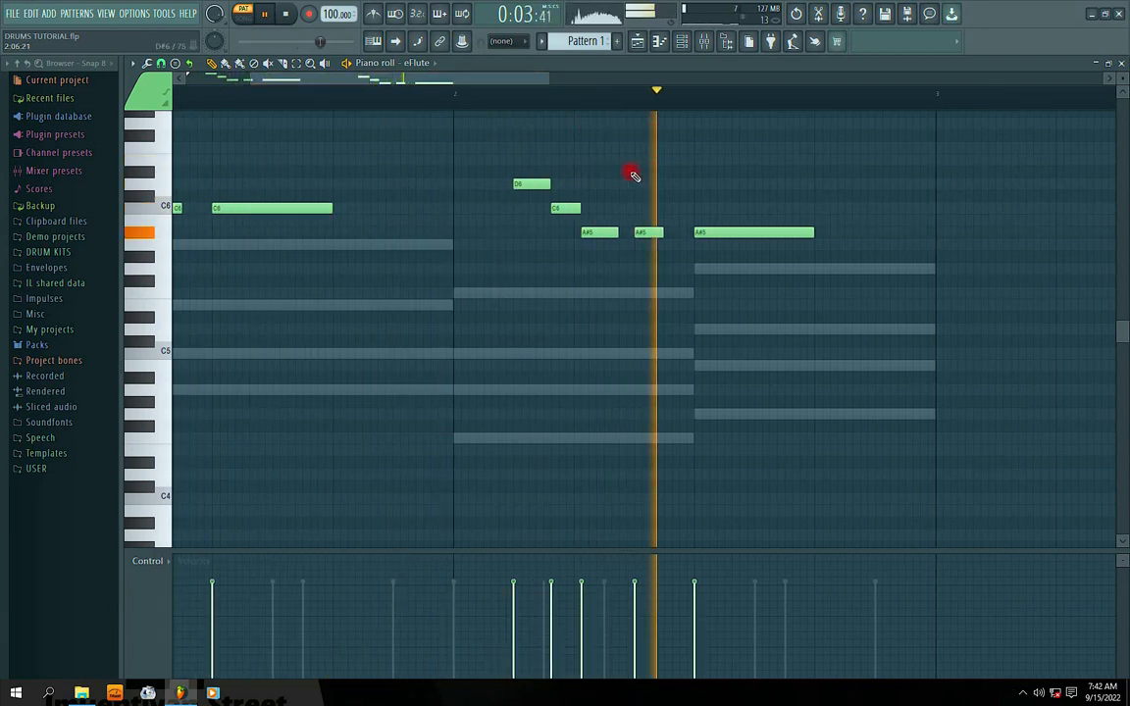
key(space)
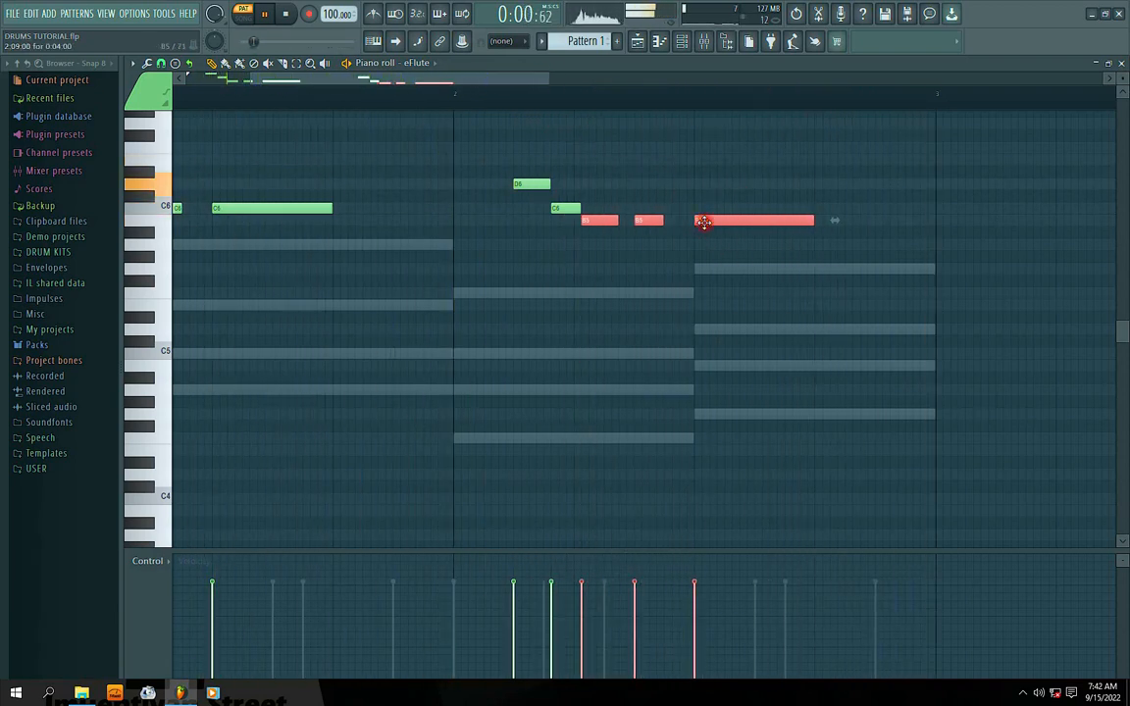
Add a four-step G5 note at 2:13:00 to the flute melody, listen to it and close the piano roll
drag(832, 245, 868, 272)
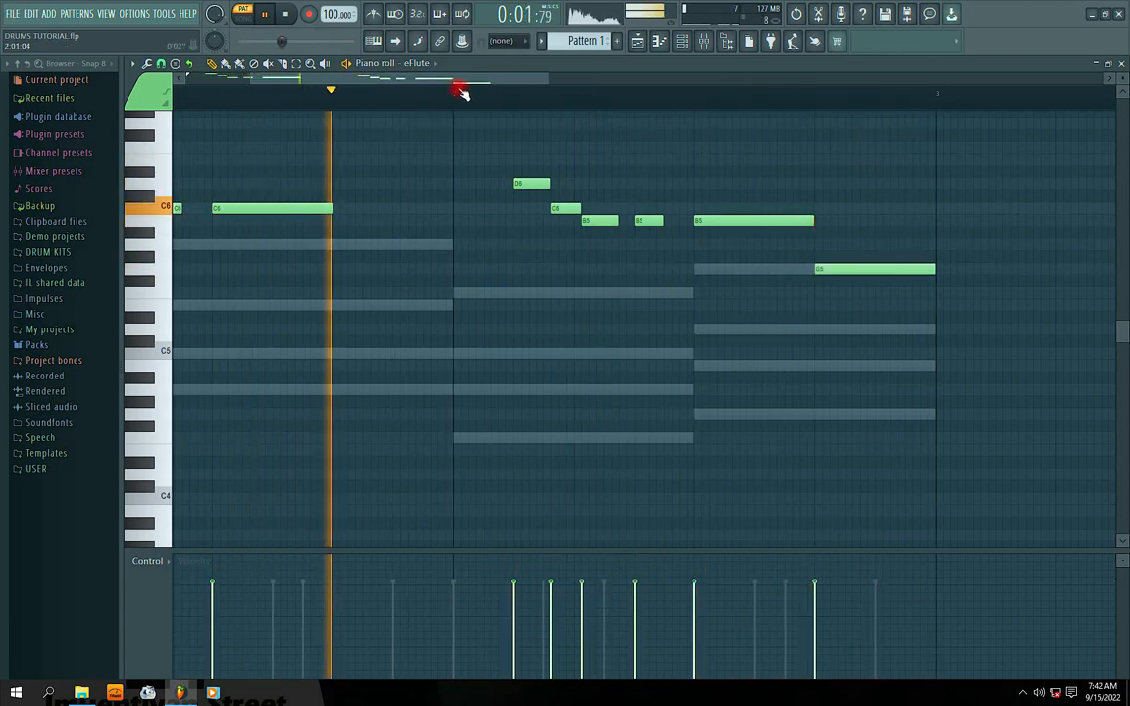
drag(456, 81, 420, 77)
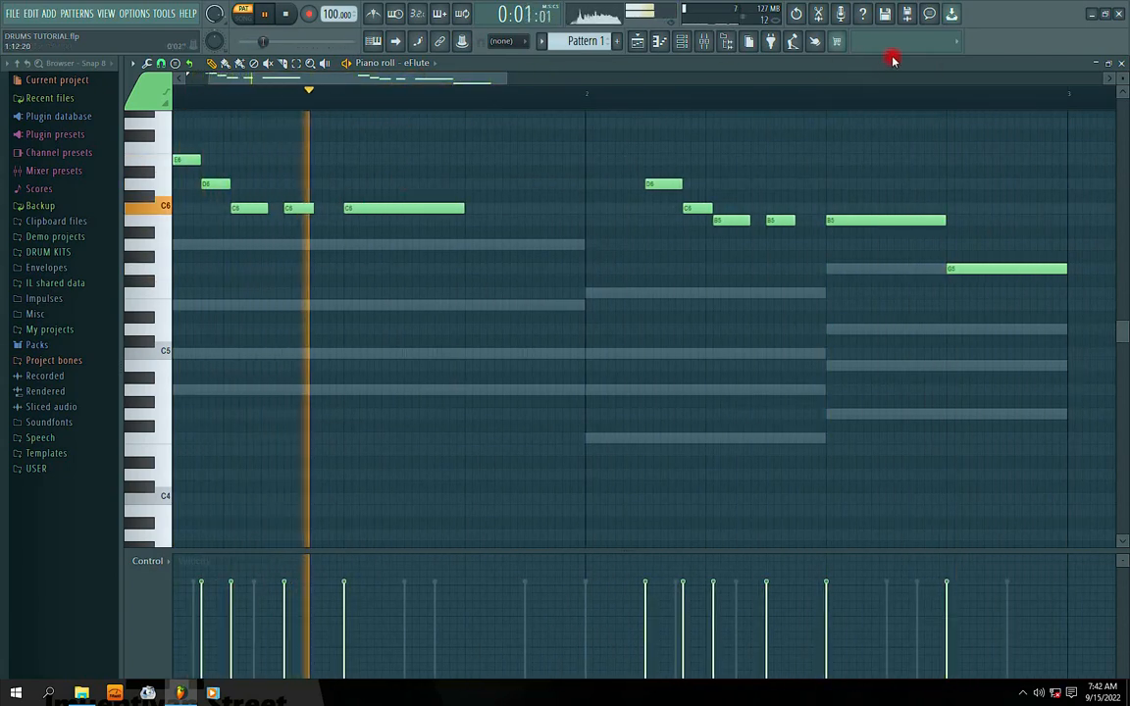
click(1121, 63)
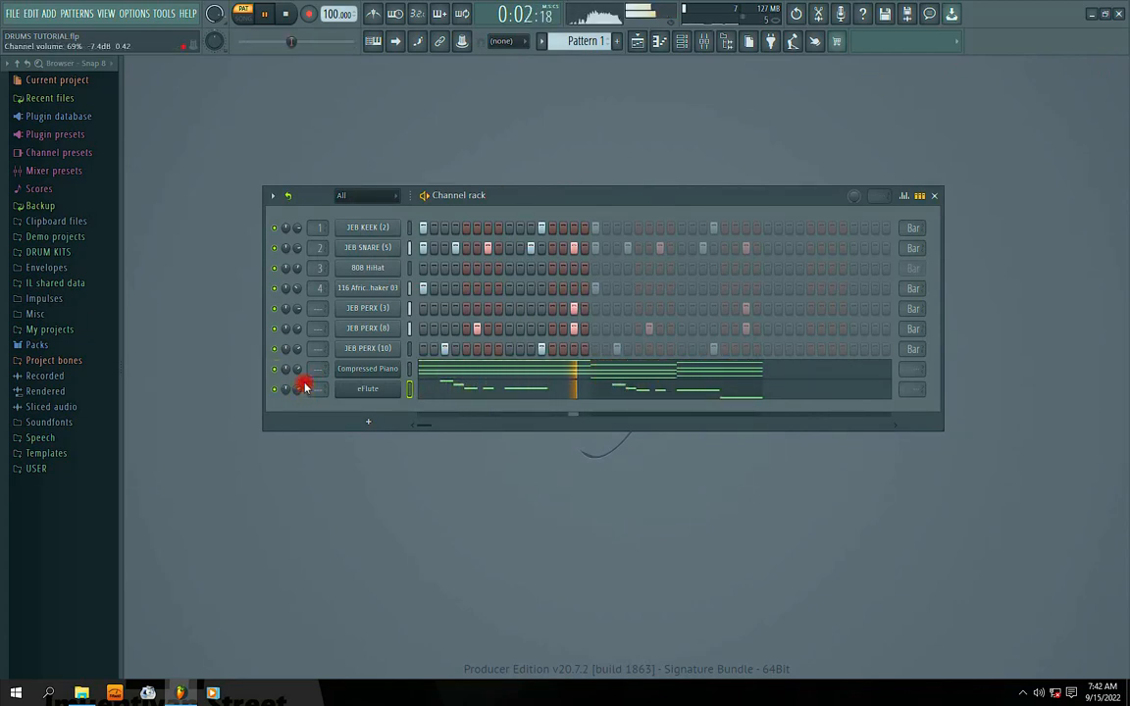
Clone the eFlute channel, load the Jazz E.Piano preset in the copy and close the plugin window
right_click(362, 390)
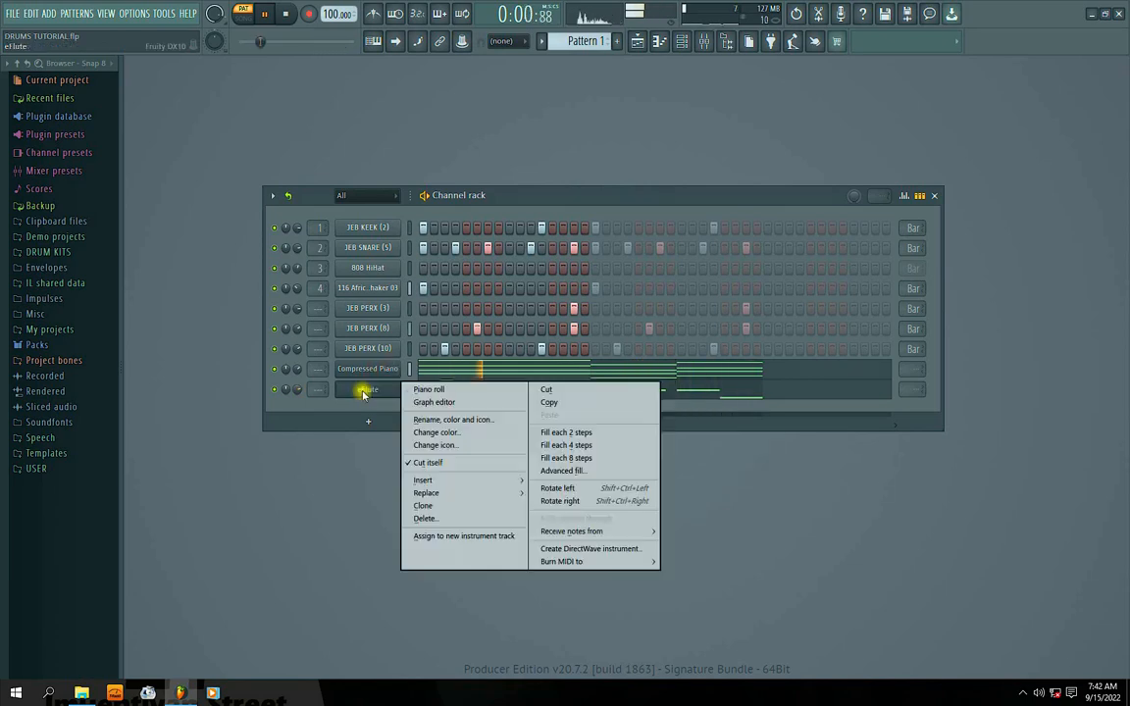
click(425, 506)
click(602, 266)
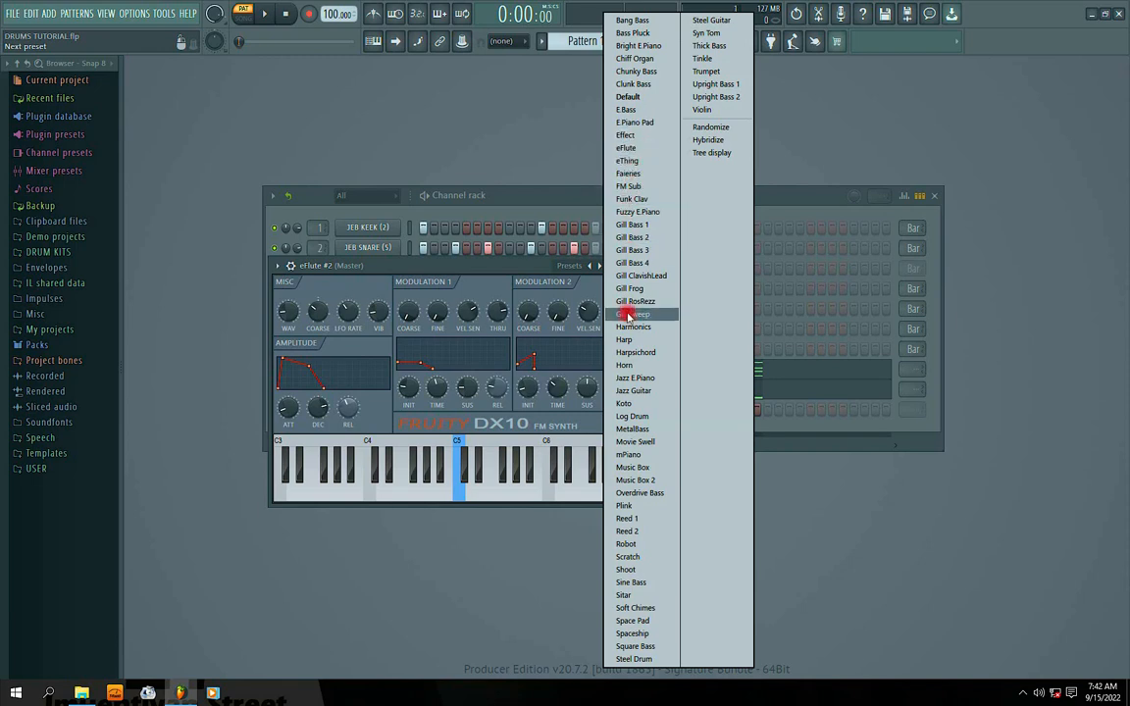
click(640, 379)
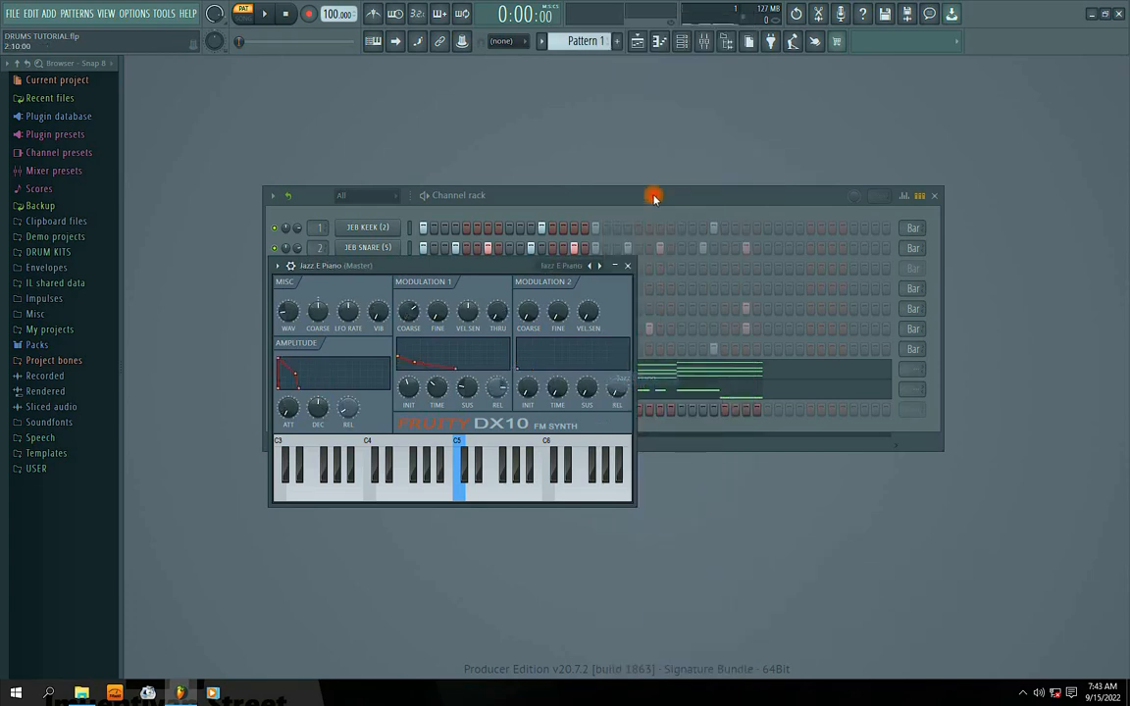
click(630, 267)
In the Jazz E.Piano piano roll, enter four half-step notes A4, A4, C5 and D5 starting at 1:09:00
key(space)
right_click(381, 410)
click(438, 410)
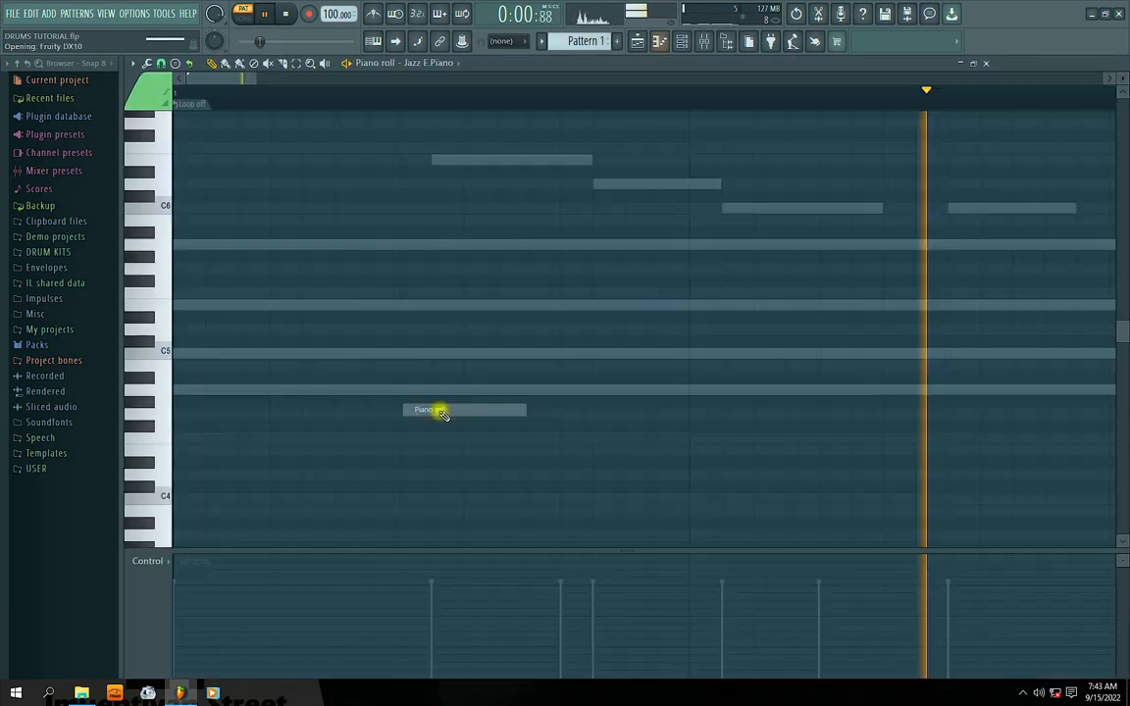
key(space)
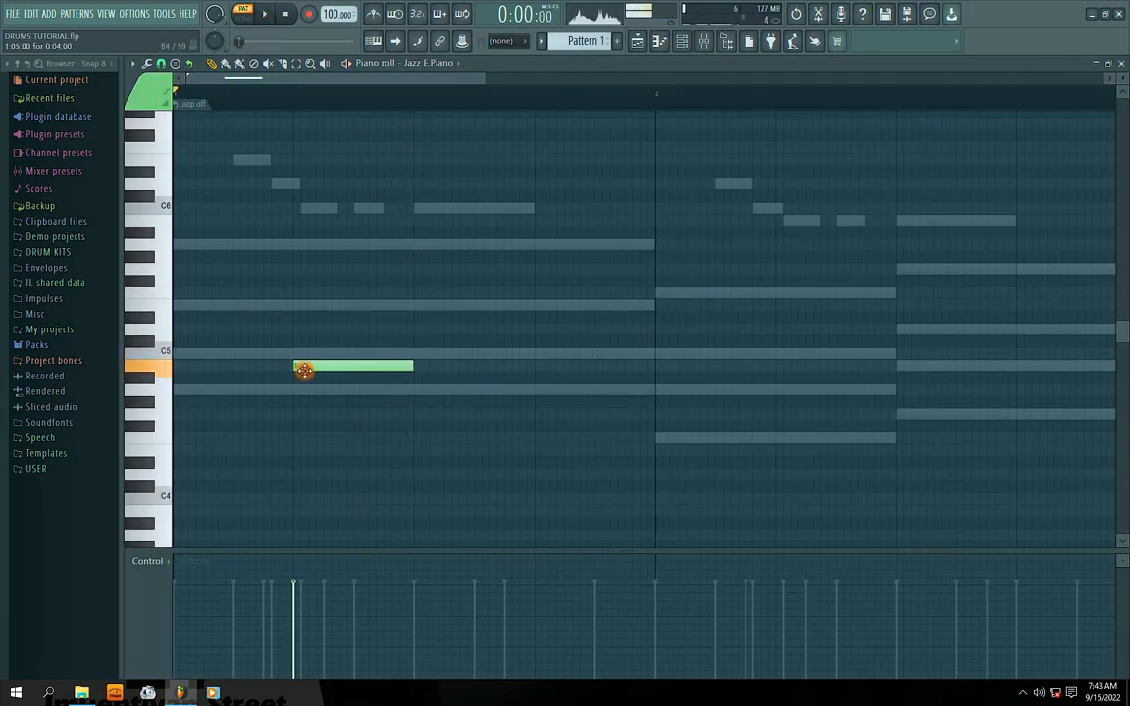
key(space)
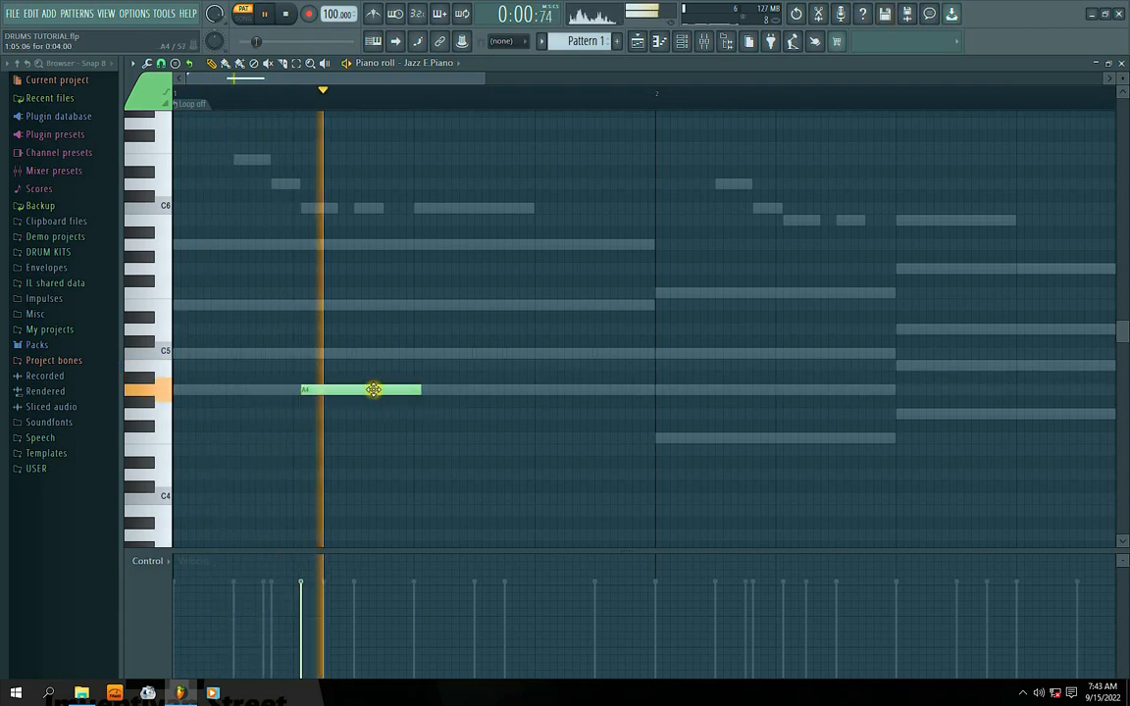
drag(372, 389, 502, 393)
key(space)
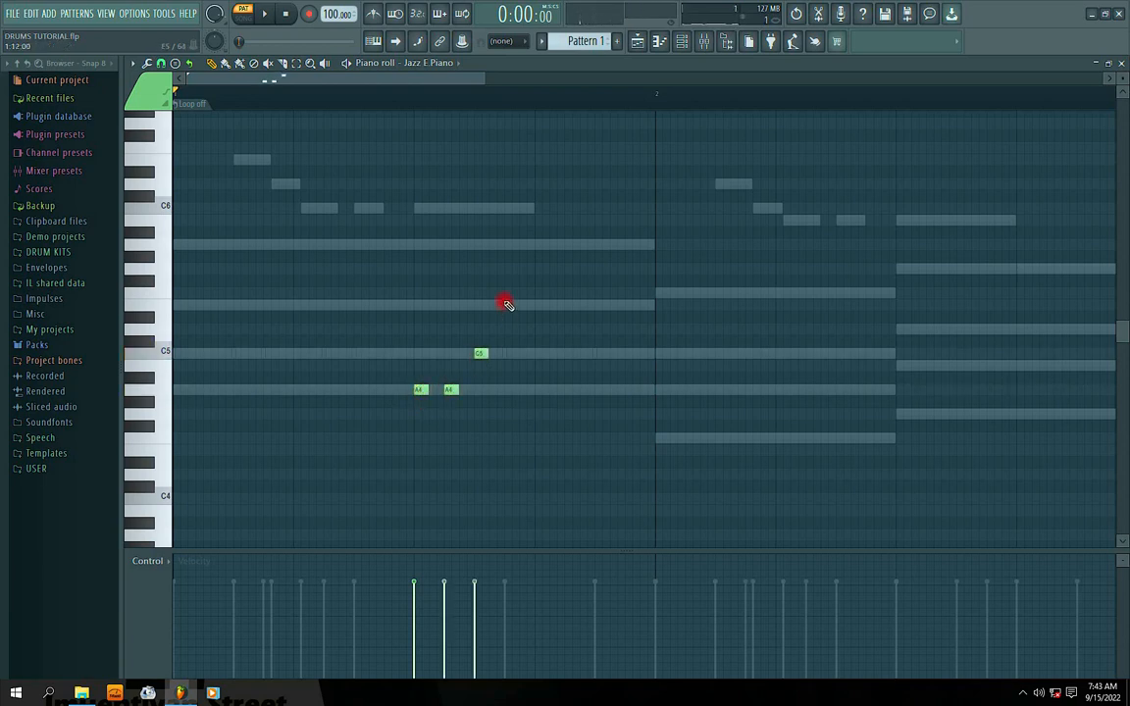
key(space)
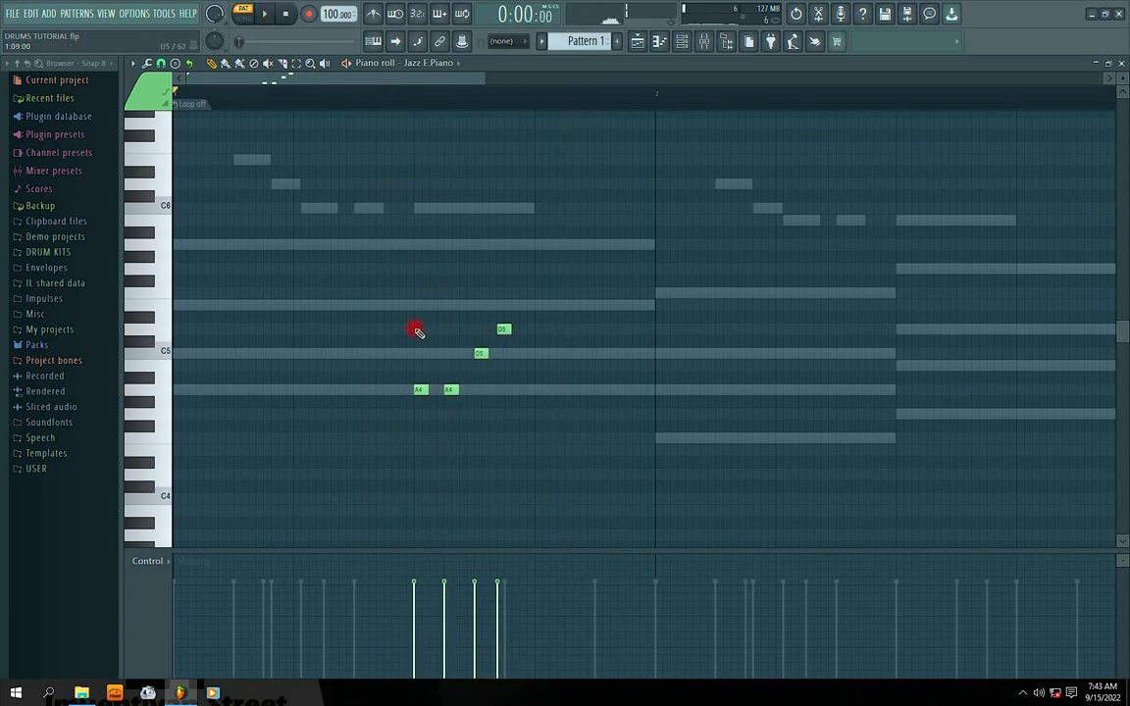
Shift the four-note phrase to start at 1:13:00 and re-place its last note as D5 at 1:16:00
key(ctrl+a)
drag(451, 393, 570, 393)
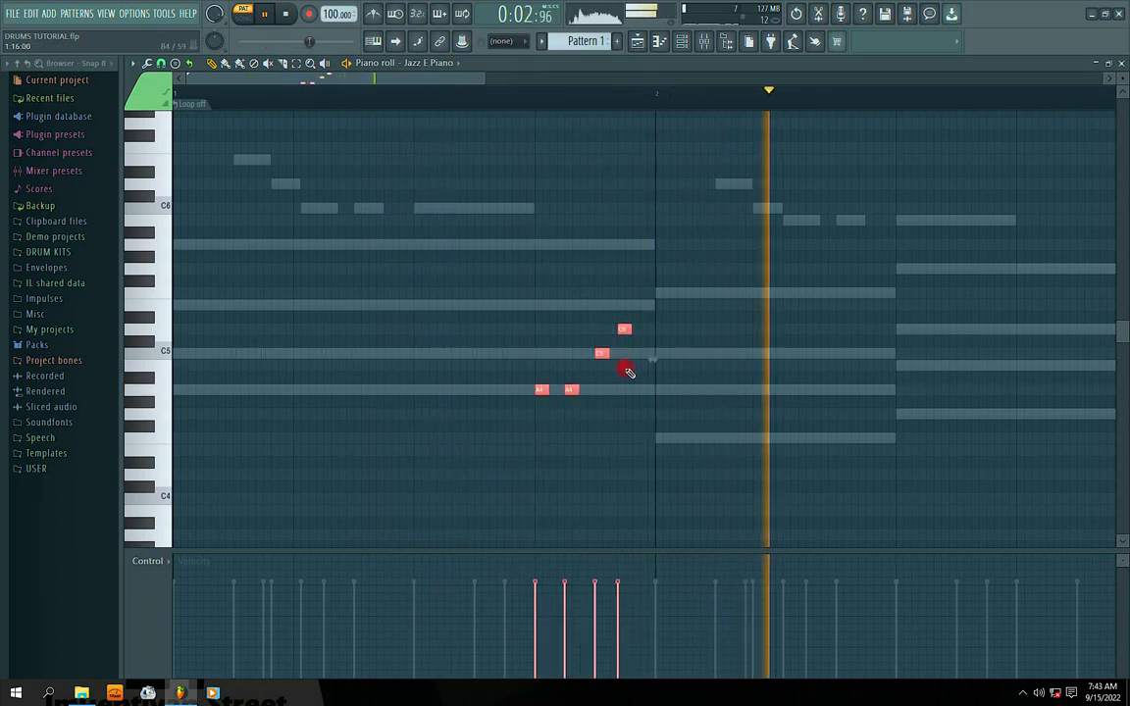
click(633, 354)
key(space)
click(631, 317)
key(space)
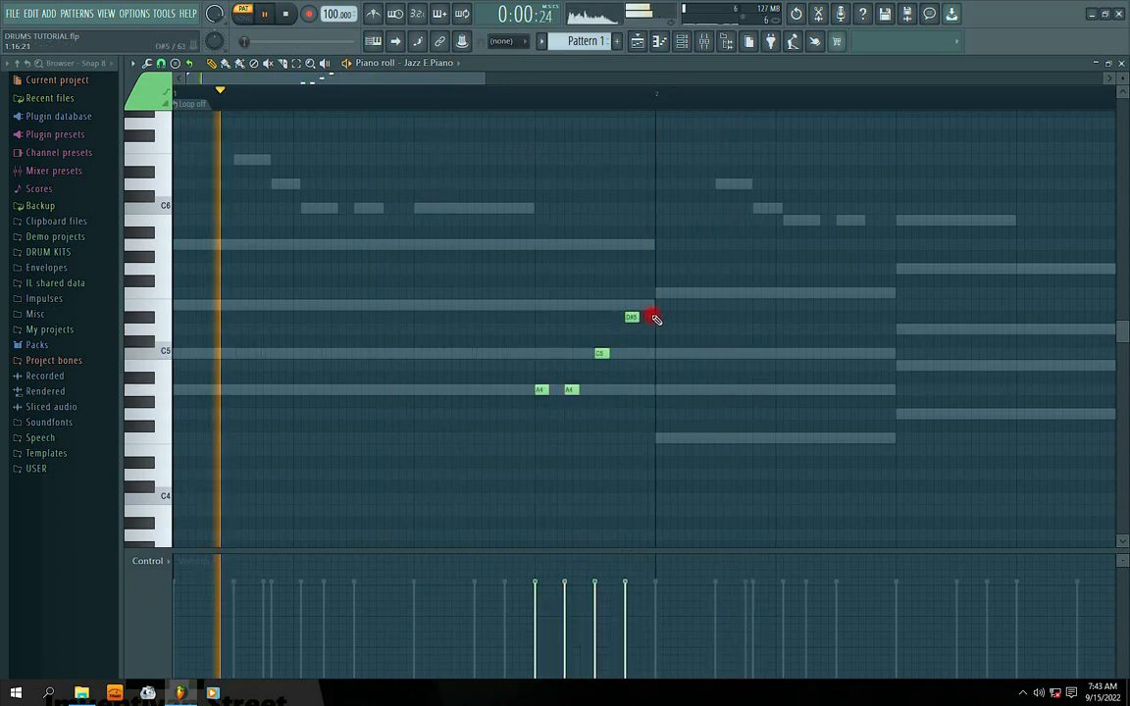
drag(388, 78, 440, 88)
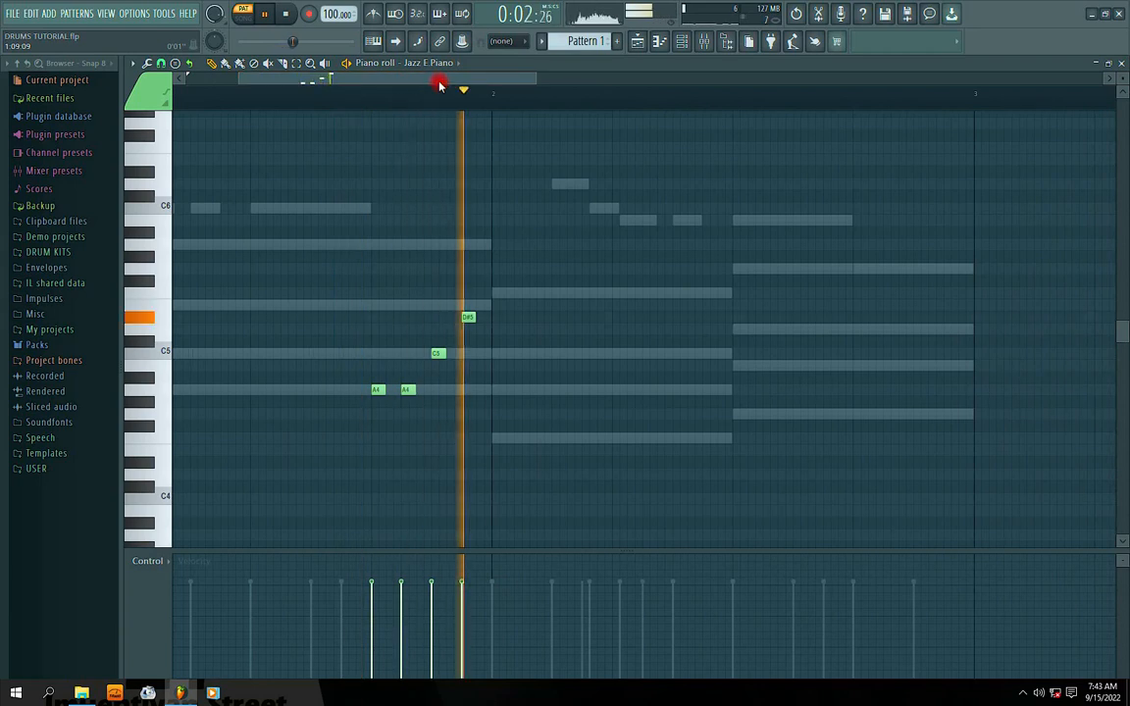
right_click(468, 317)
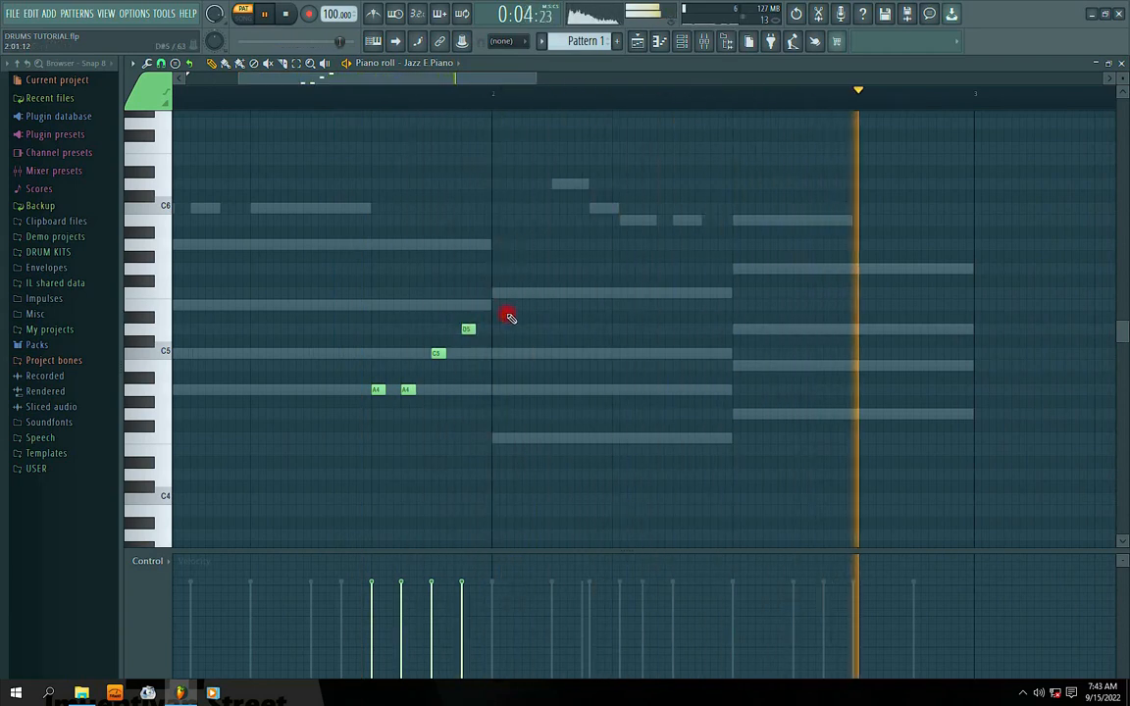
Copy the phrase to 2:13:00 in bar 2 with the pitches G4, G4, B4 and C5, and play it
key(ctrl+a)
drag(402, 388, 839, 415)
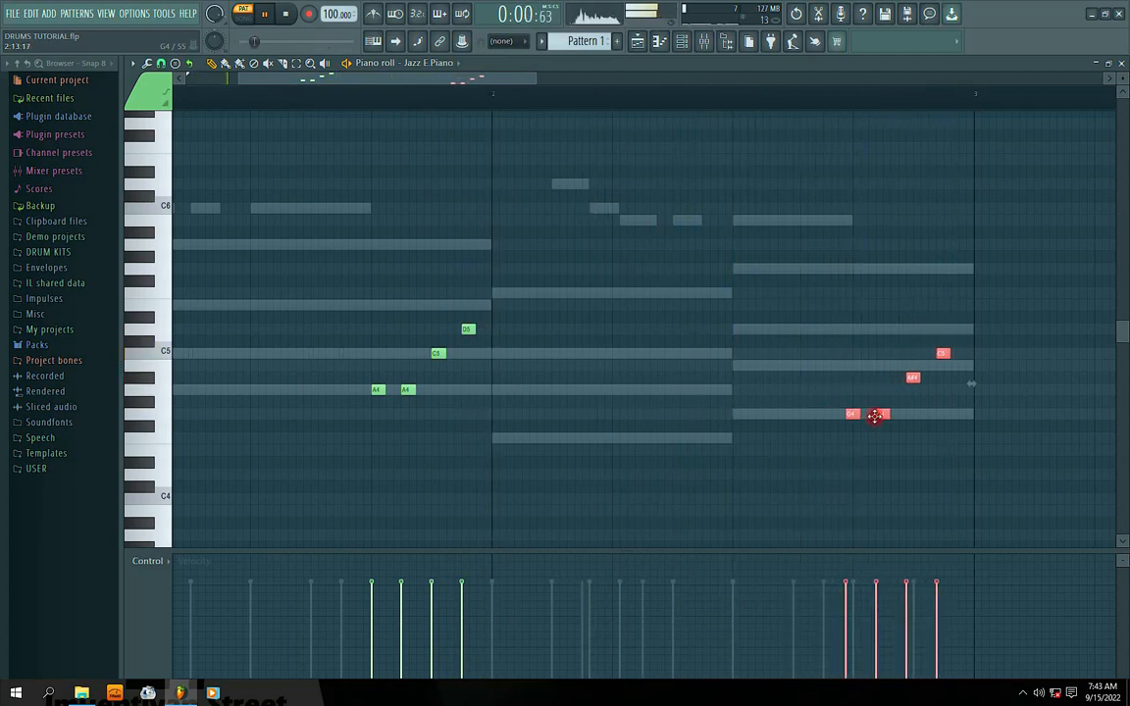
drag(378, 84, 434, 89)
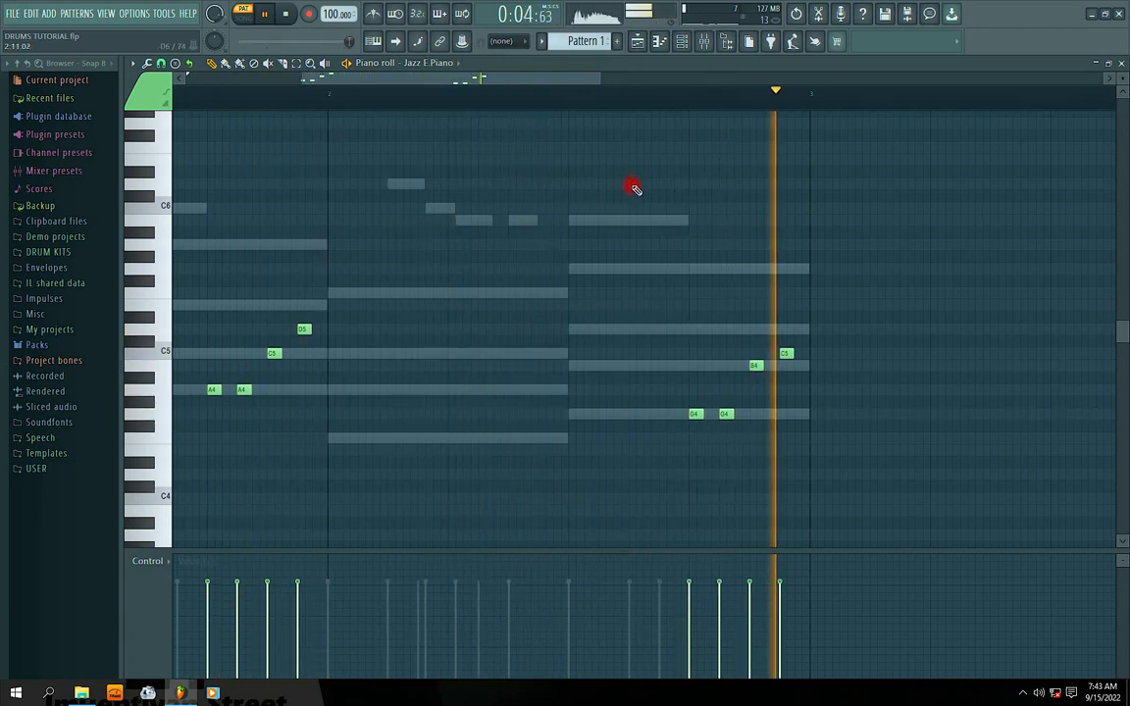
key(space)
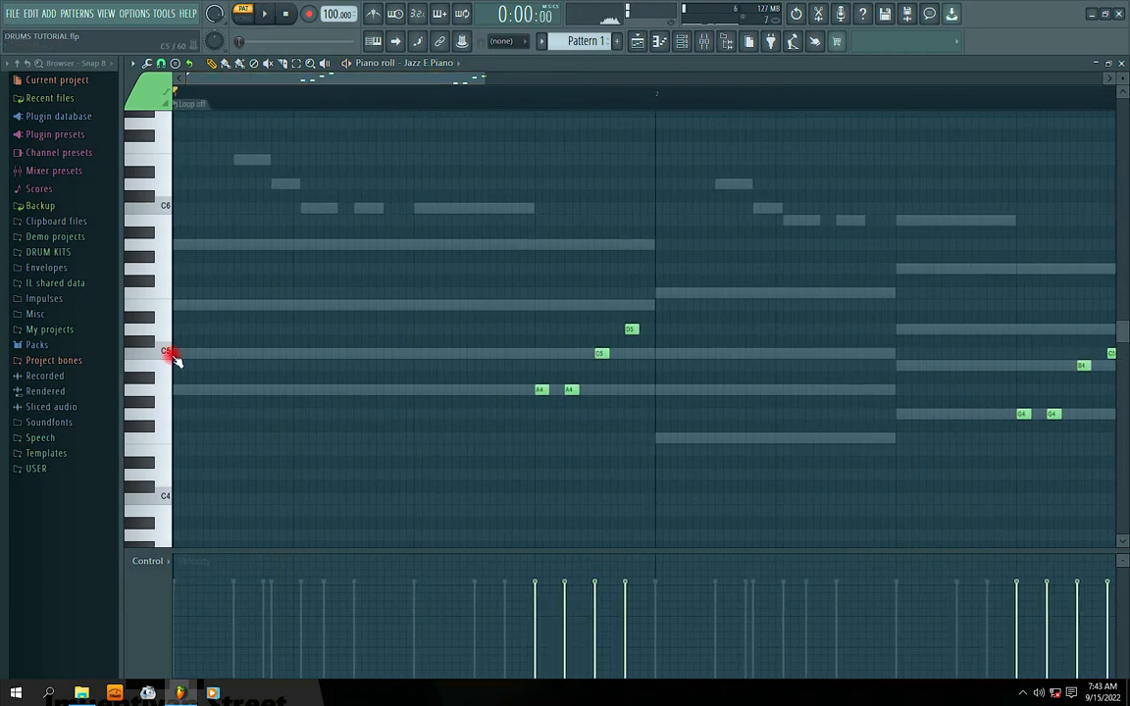
Add a four-step A4 note at 1:01:00 to the Jazz E.Piano part and close the piano roll
key(space)
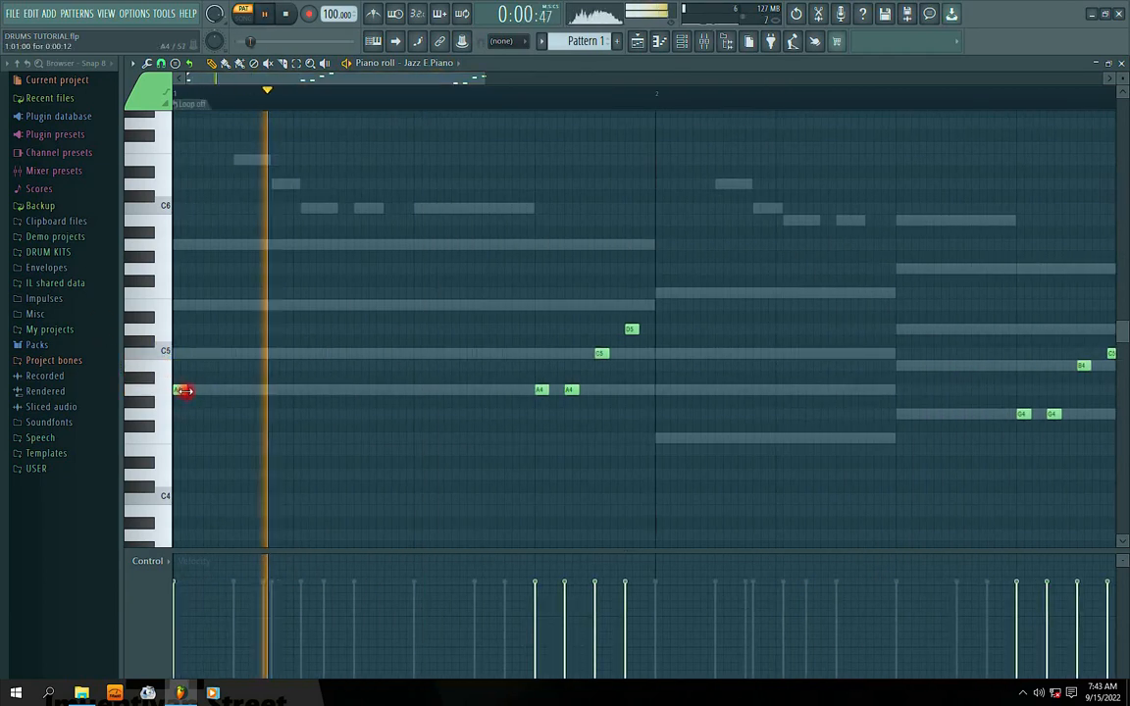
drag(184, 390, 295, 395)
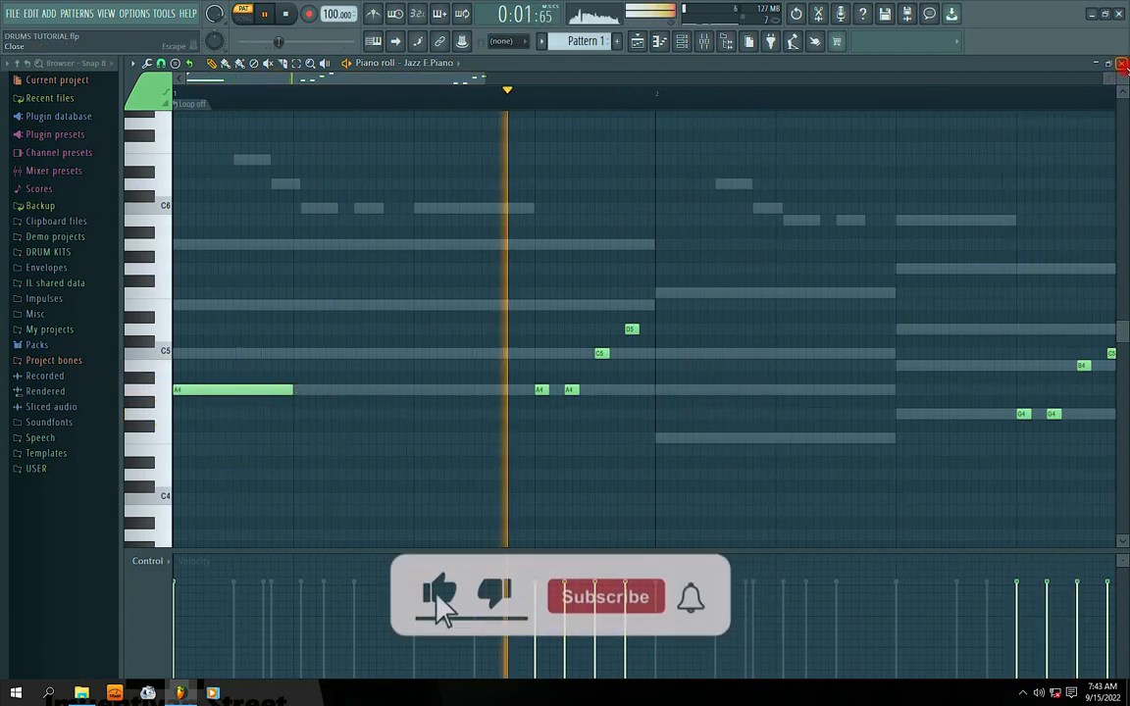
click(1121, 64)
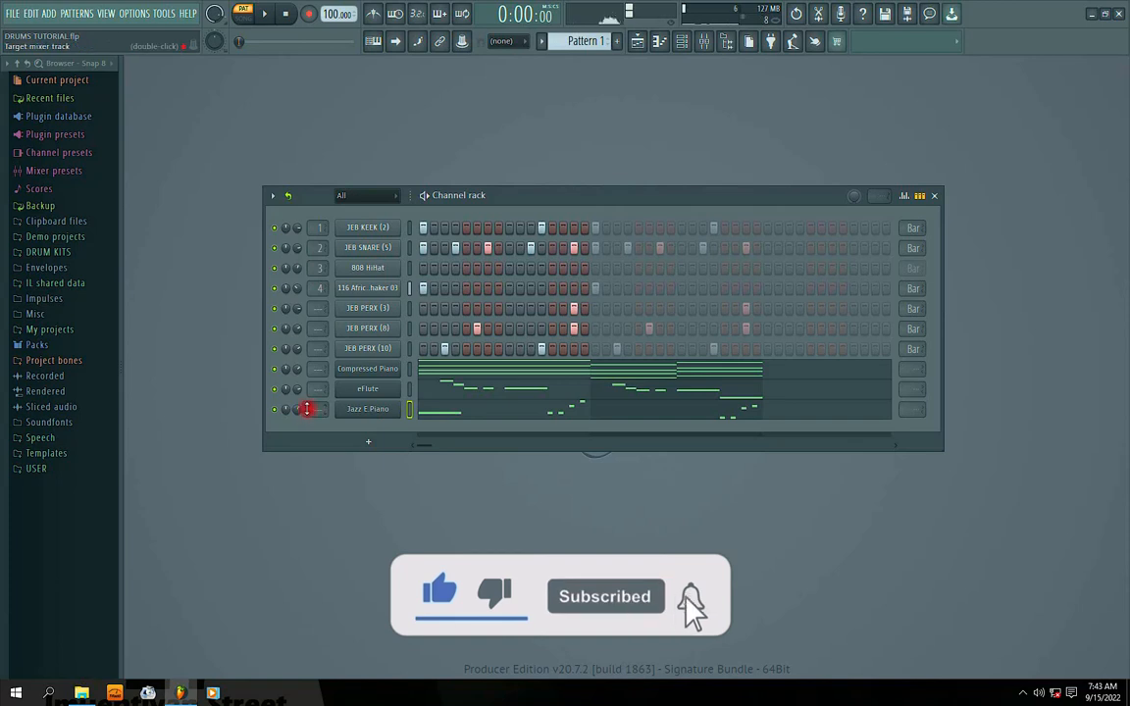
Clone the Jazz E.Piano channel, load the E.Piano Pad preset in the copy and close the plugin window
right_click(373, 412)
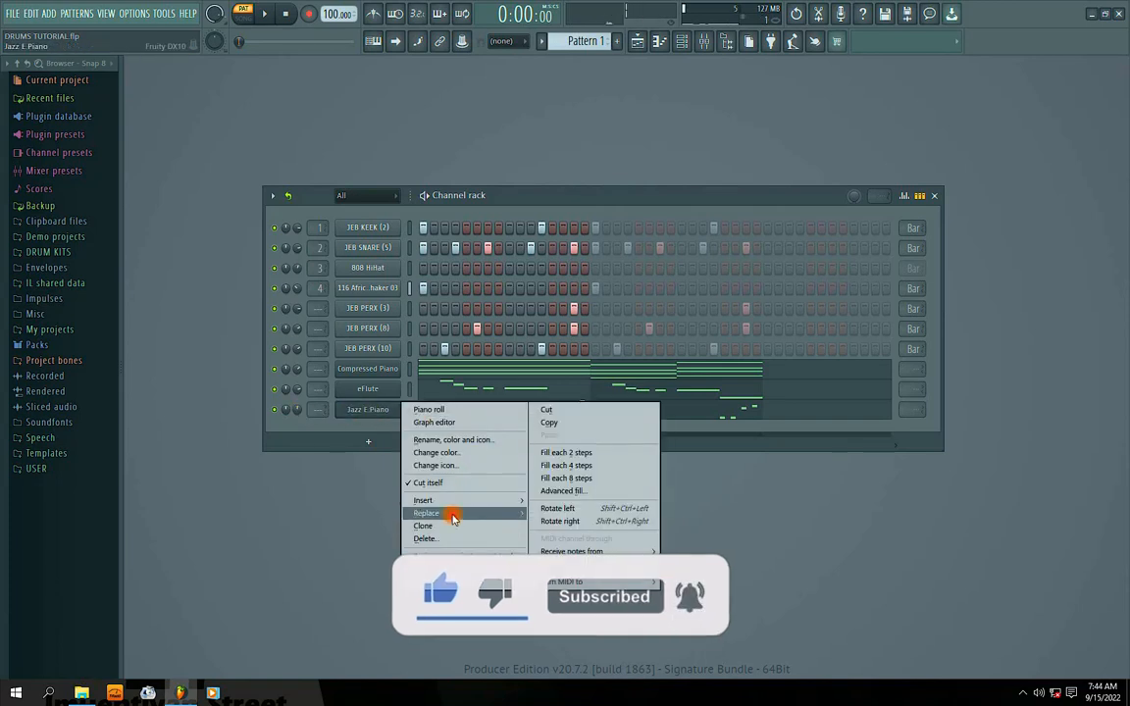
click(444, 527)
click(628, 282)
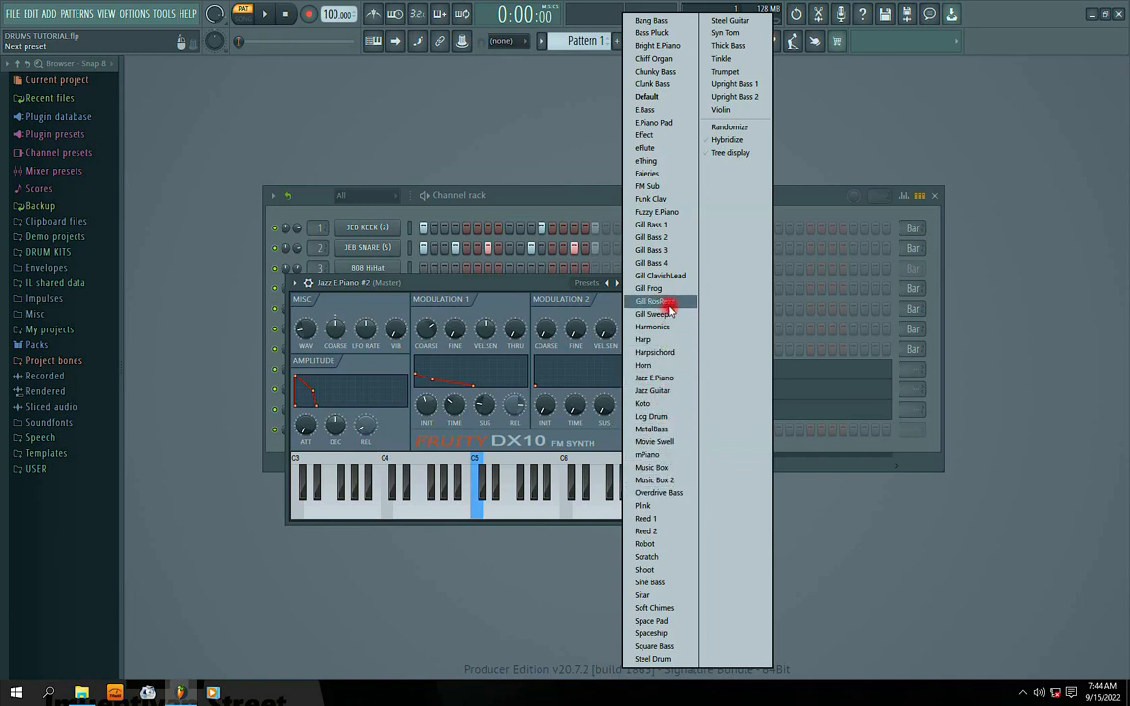
click(656, 124)
click(639, 283)
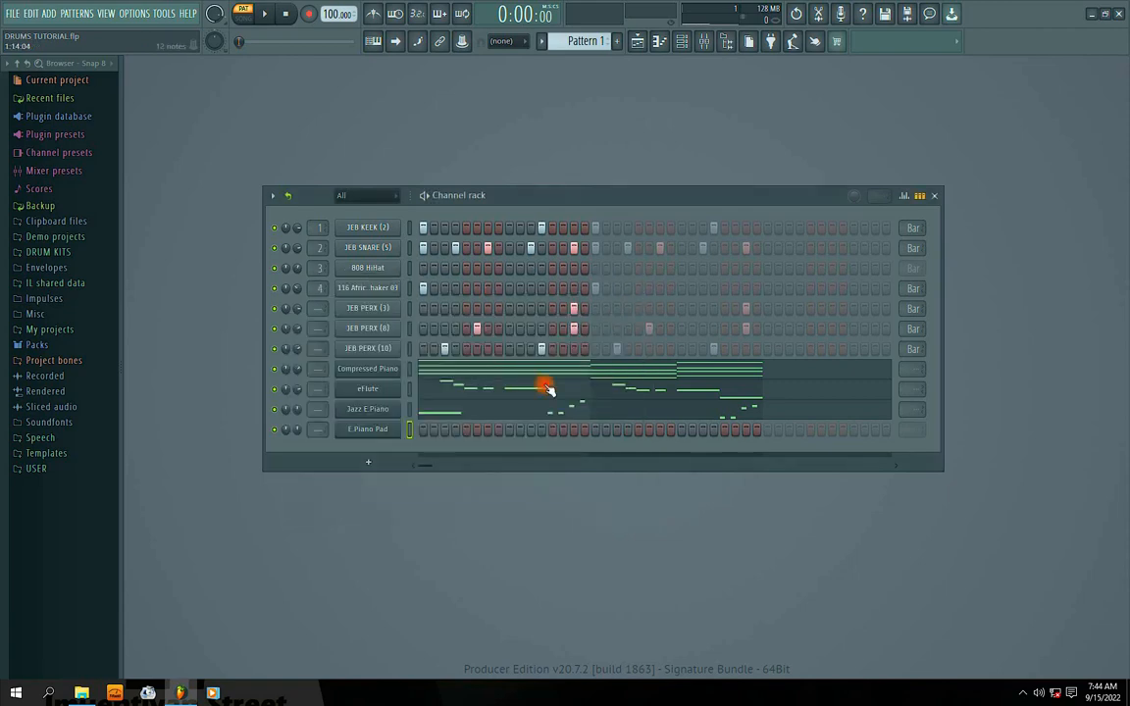
In the E.Piano Pad piano roll, add an A4 note at 1:01:00 and lengthen it to 12 steps
right_click(399, 429)
click(421, 431)
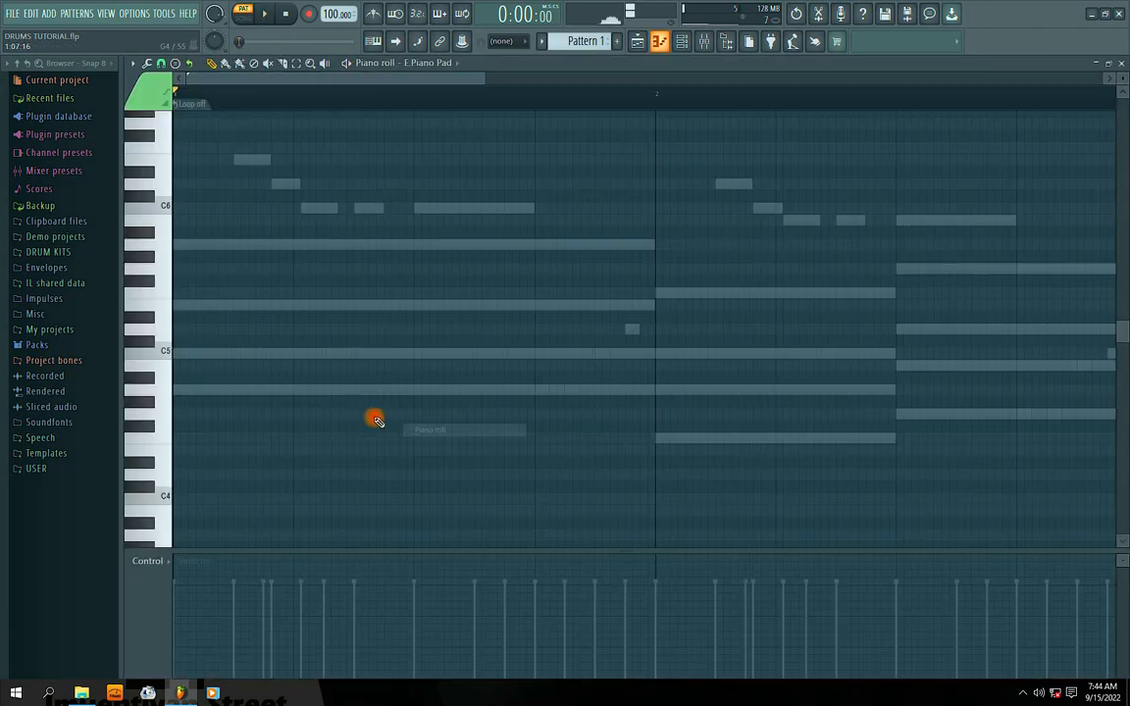
click(185, 393)
key(space)
key(space)
drag(299, 393, 526, 390)
key(space)
key(space)
Add a C5 note at 1:13:00 directly after the A4 and set its length to 0:02:12
click(543, 390)
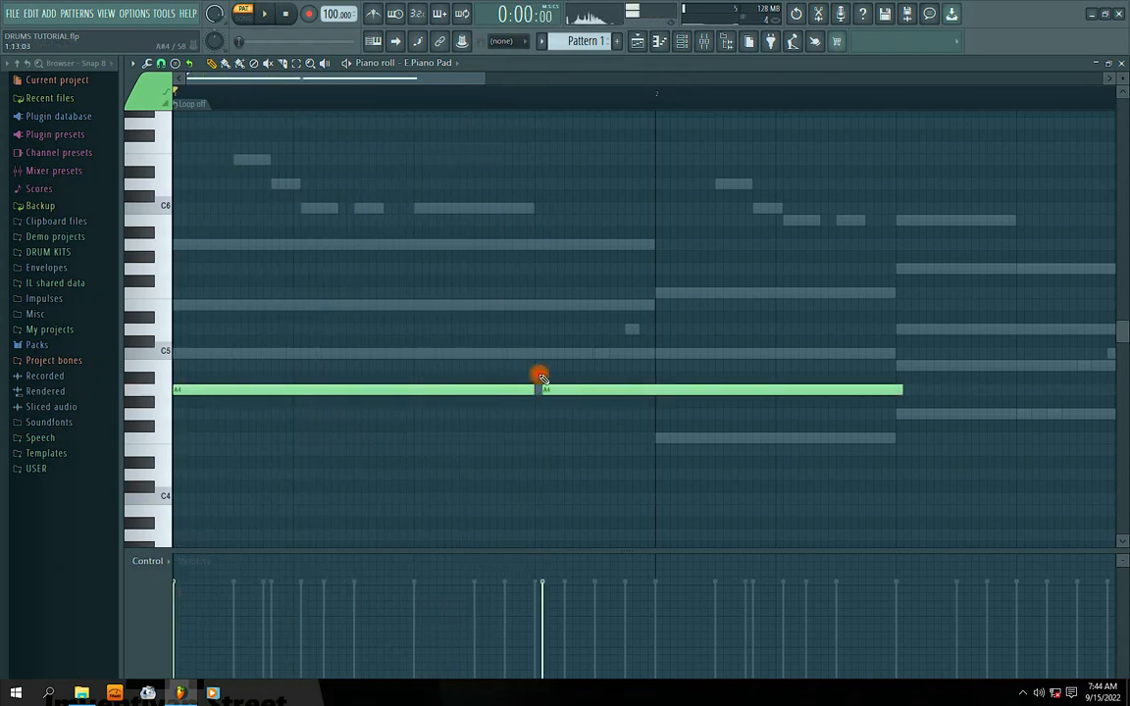
click(535, 355)
right_click(587, 383)
key(space)
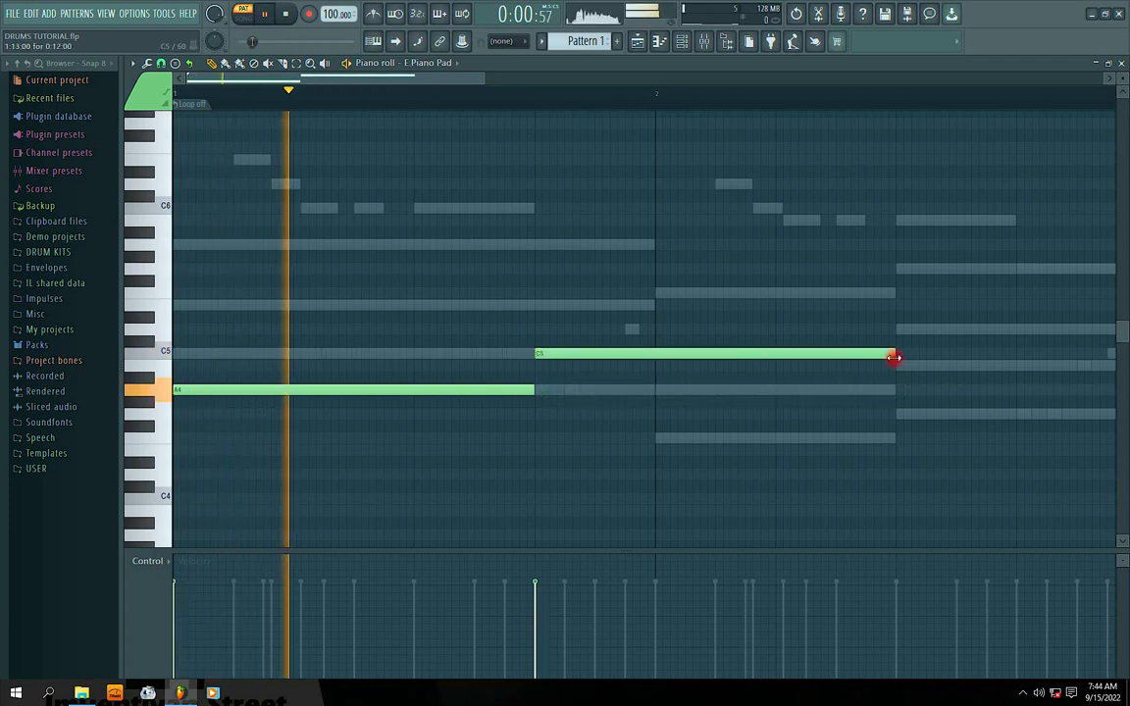
drag(895, 354, 602, 352)
key(space)
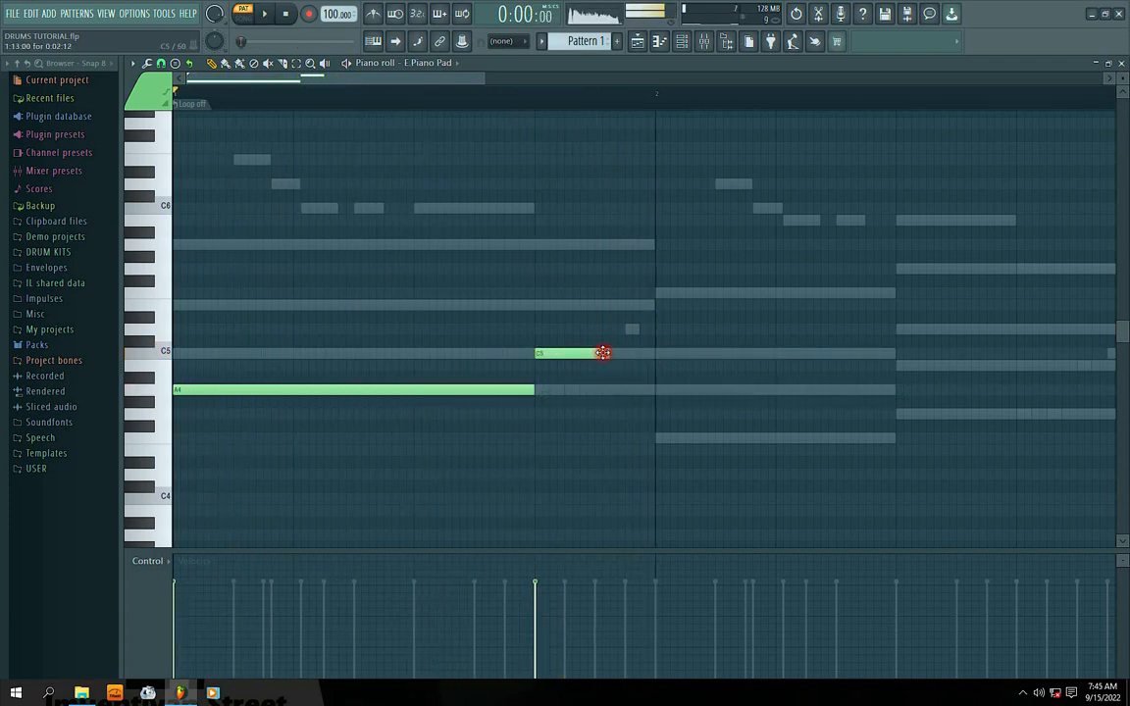
Add a D5 note at 1:15:12, extend it to end at 2:09:00 and listen to the pad line
click(625, 304)
drag(609, 305, 608, 329)
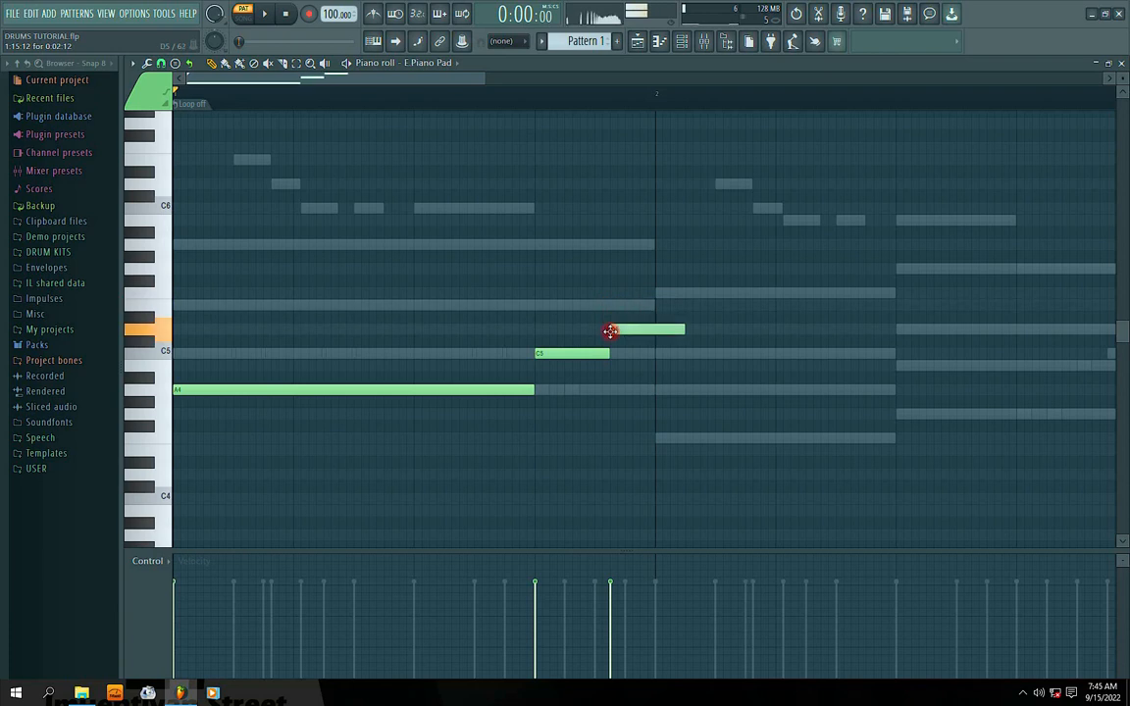
key(space)
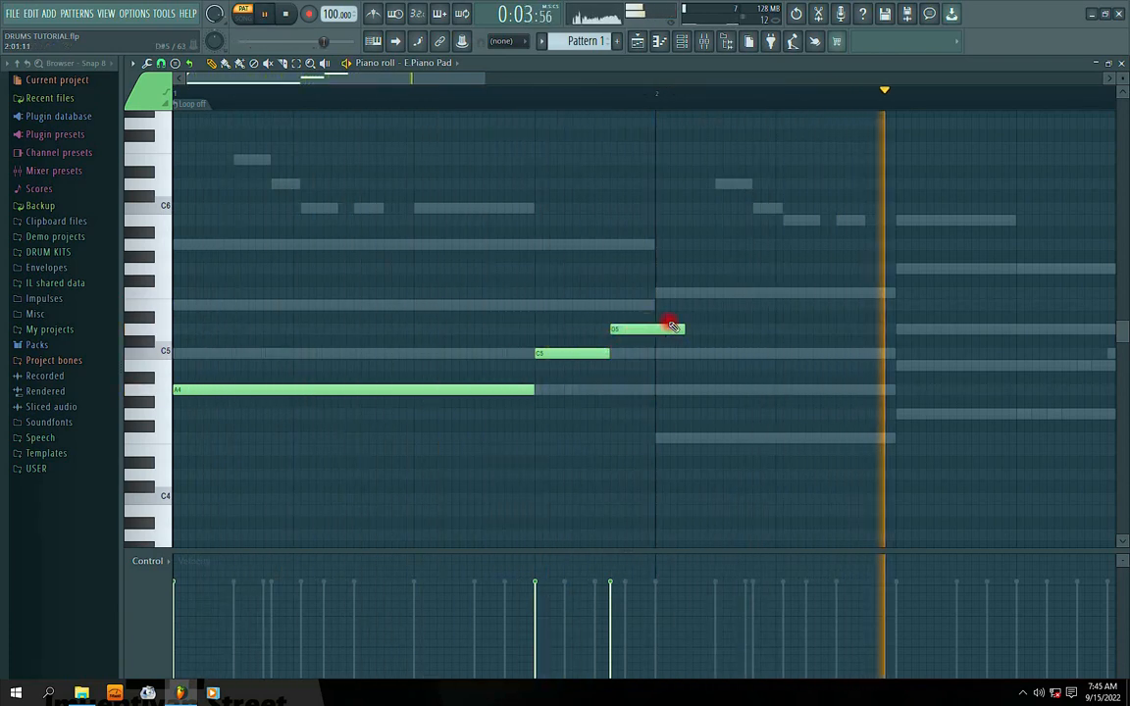
drag(684, 329, 899, 330)
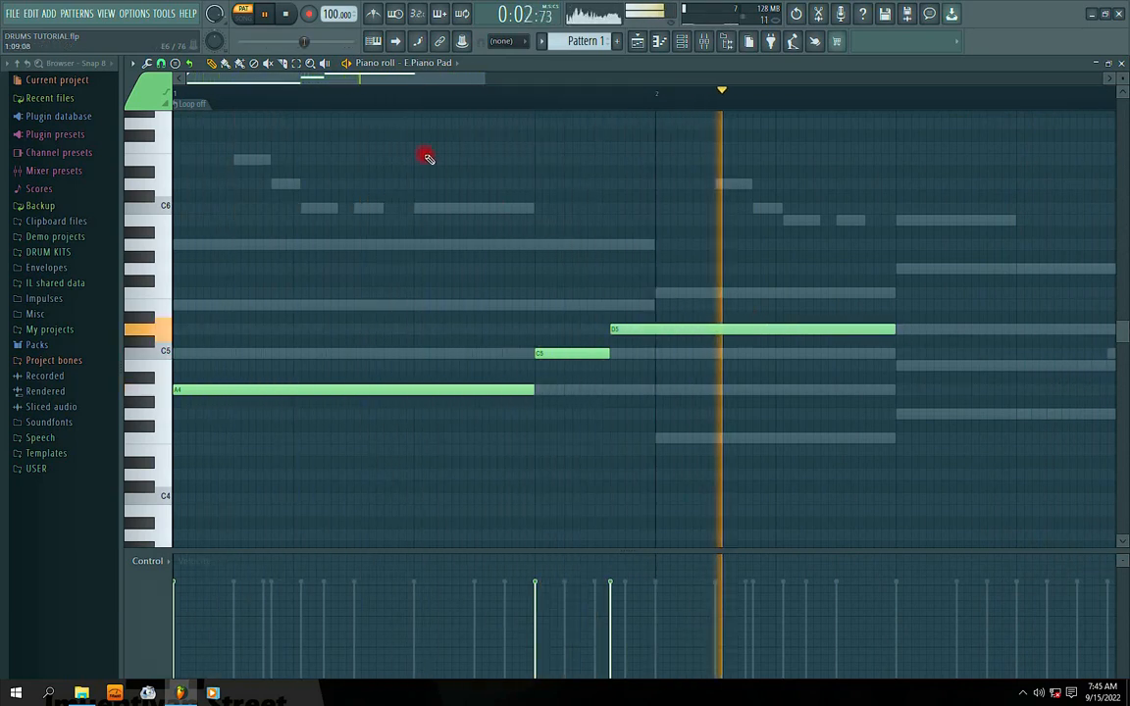
key(space)
Add a C5 note at 2:09:00, and move the join between the first C5 and the D5 a quarter step earlier
drag(910, 332, 895, 356)
key(space)
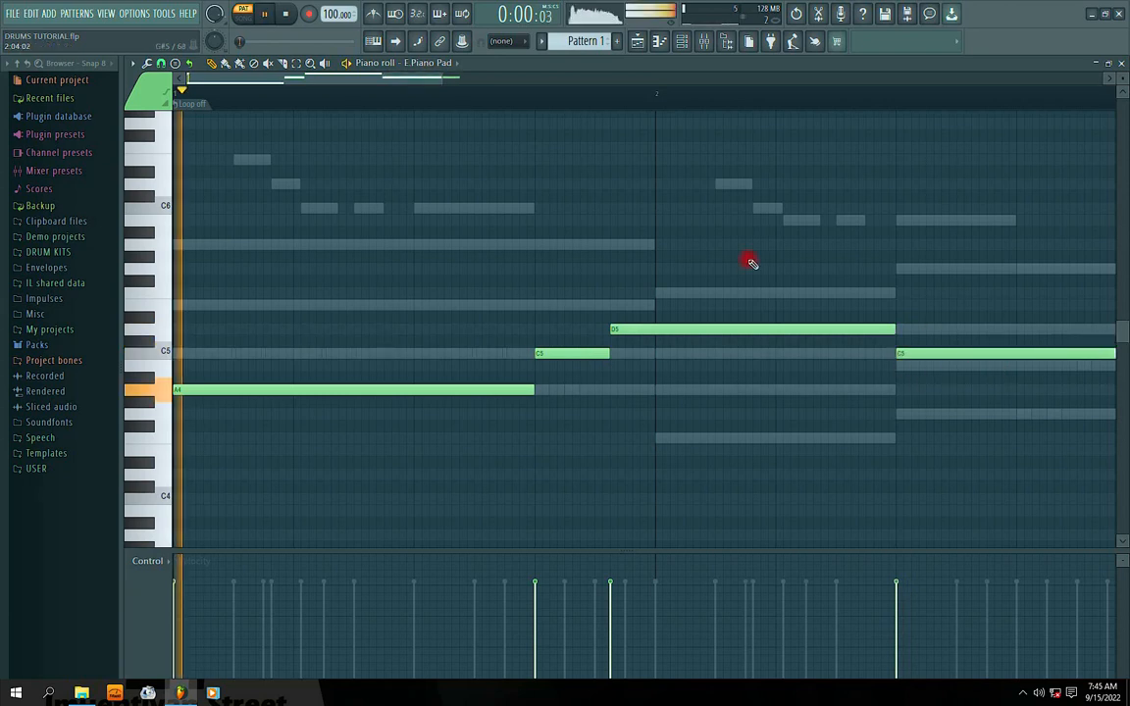
drag(641, 331, 600, 355)
Shorten the last C5 to four steps, add a four-step B4 note at 2:13:00 and play the pad line
drag(382, 84, 476, 78)
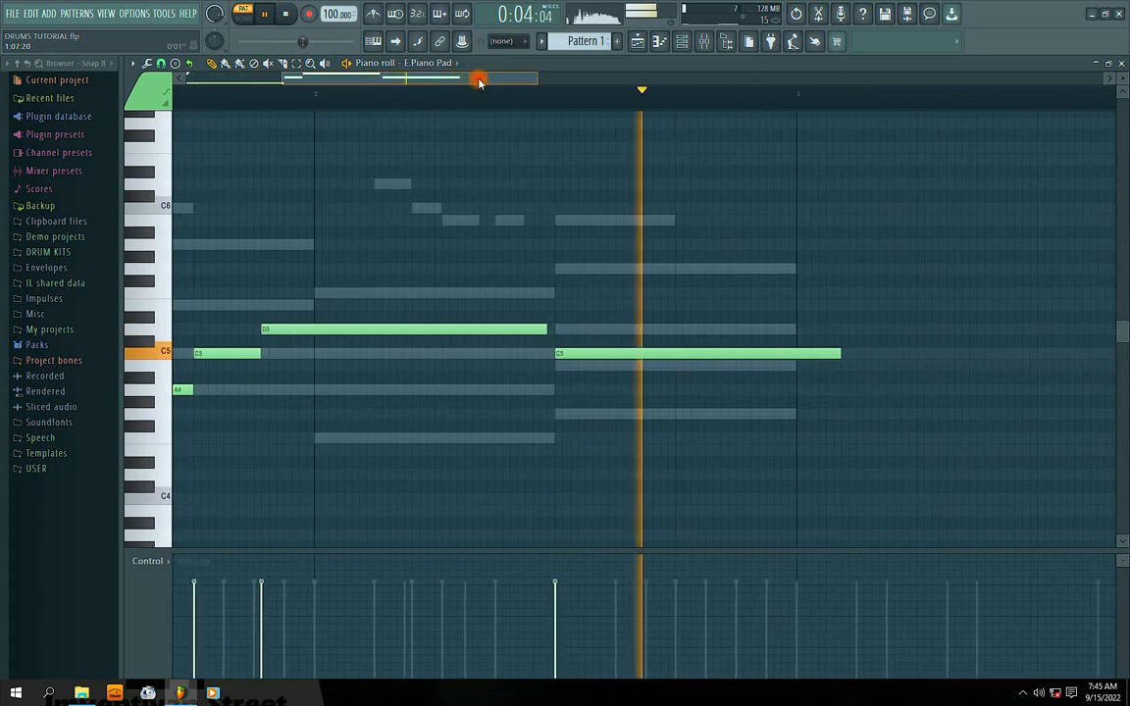
key(space)
drag(812, 353, 649, 357)
click(651, 364)
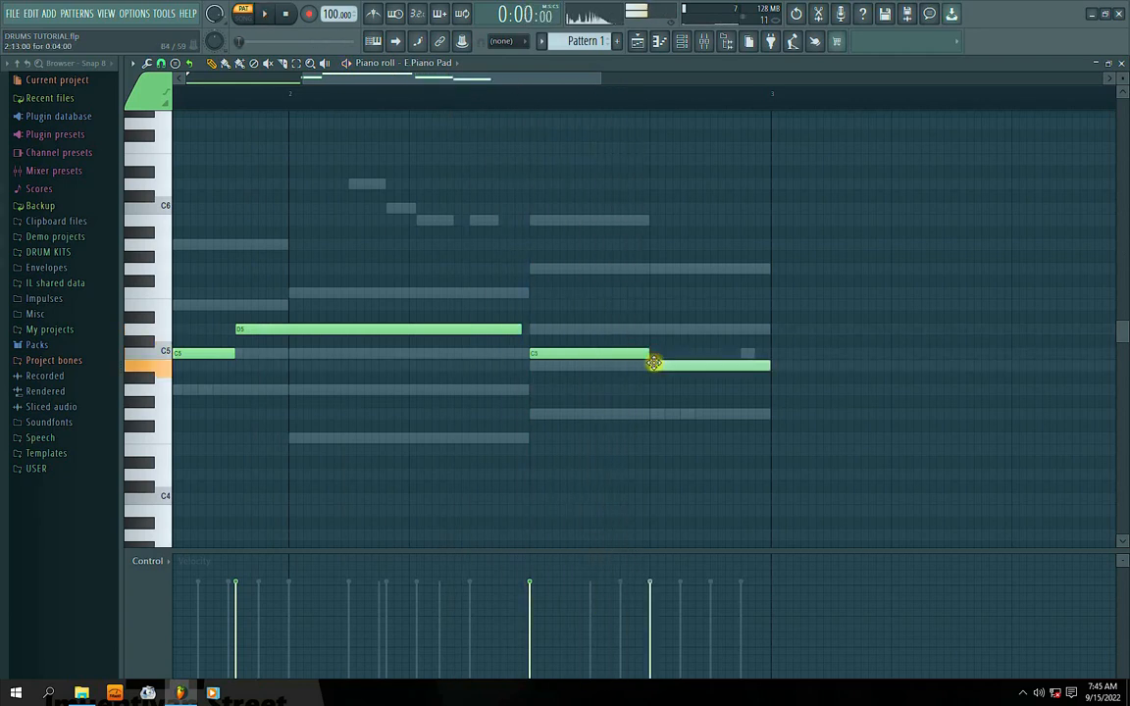
drag(463, 80, 428, 83)
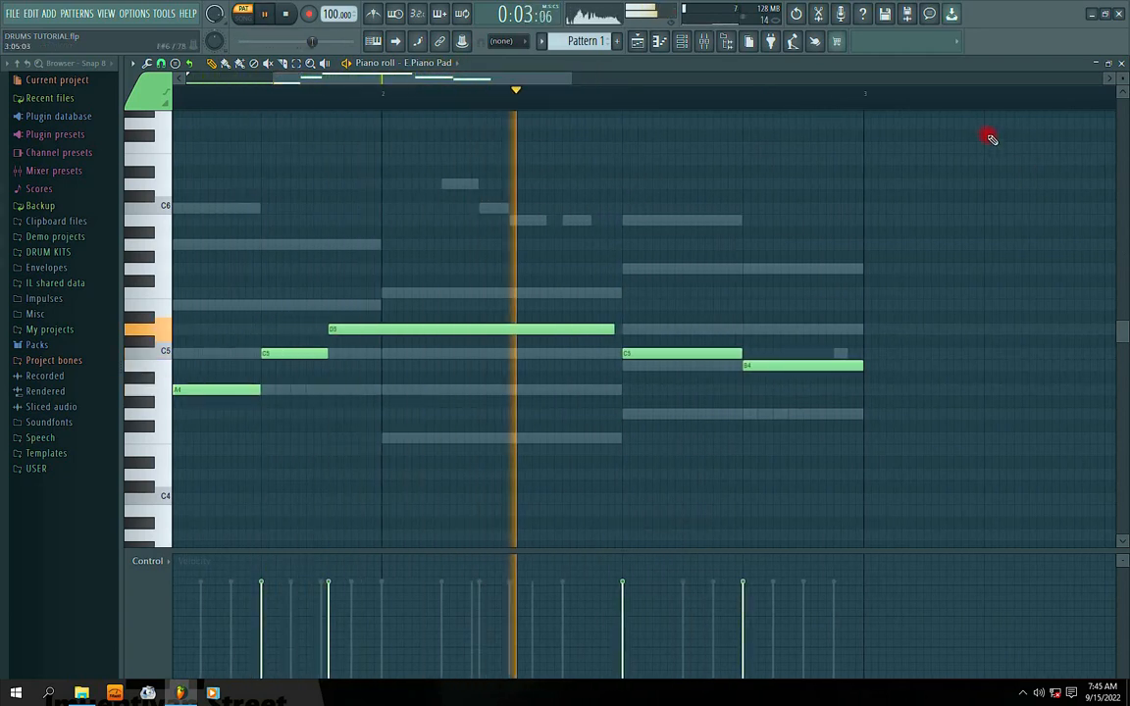
Close the E.Piano Pad notes and lower its channel volume to about 40%
click(1120, 63)
drag(297, 429, 297, 459)
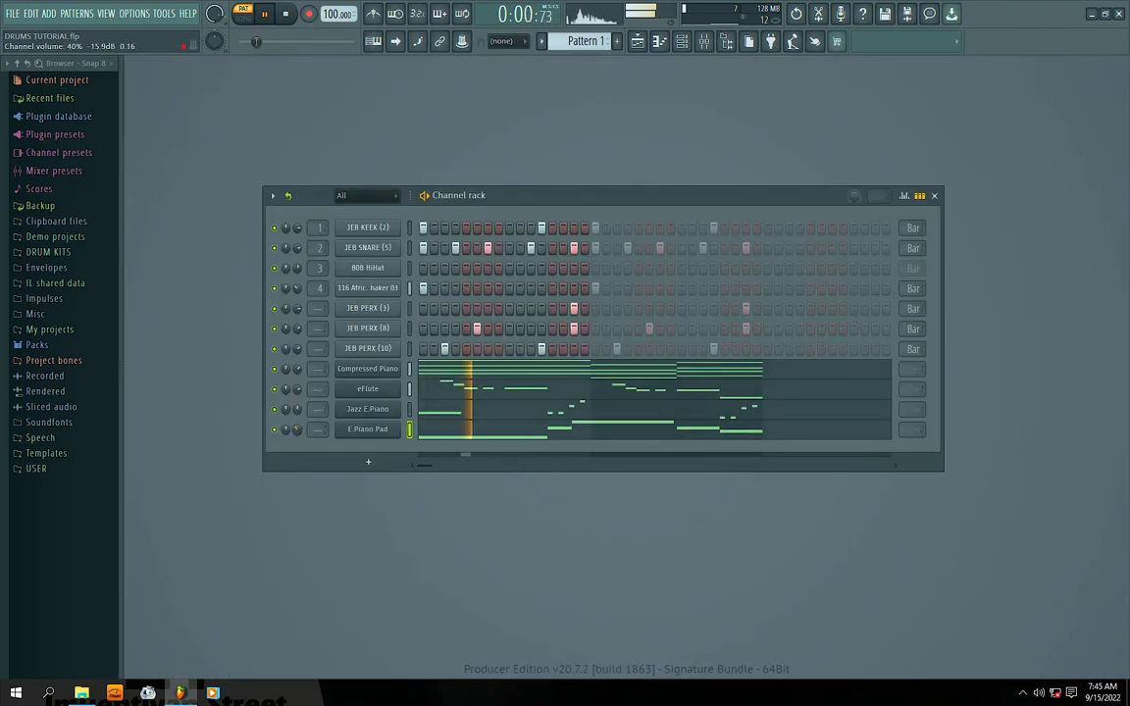
drag(555, 199, 580, 170)
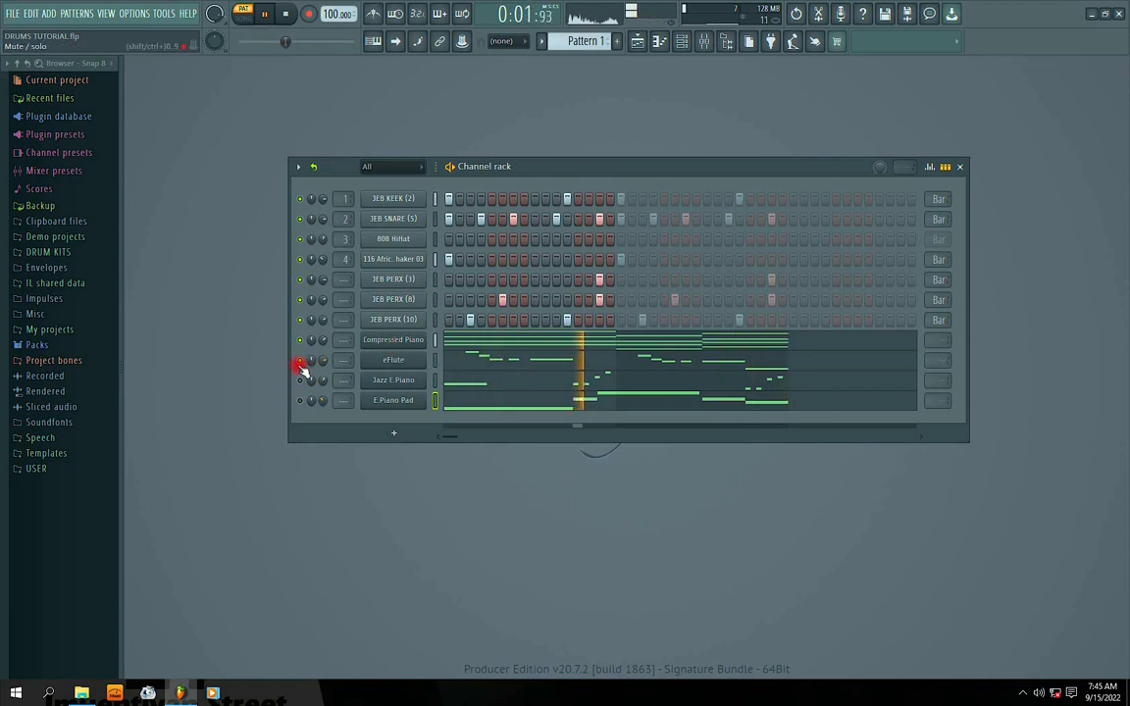
drag(552, 167, 531, 167)
Add a BooBass channel for the bass line and close its plugin window
click(374, 433)
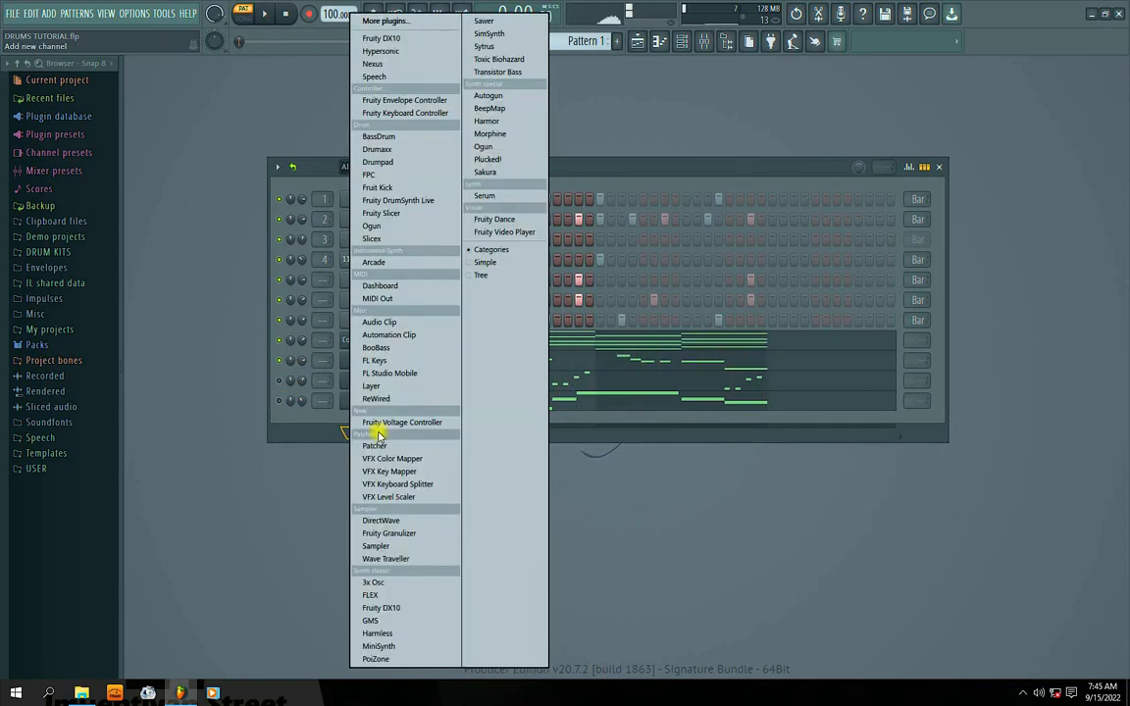
click(388, 347)
drag(299, 173, 443, 251)
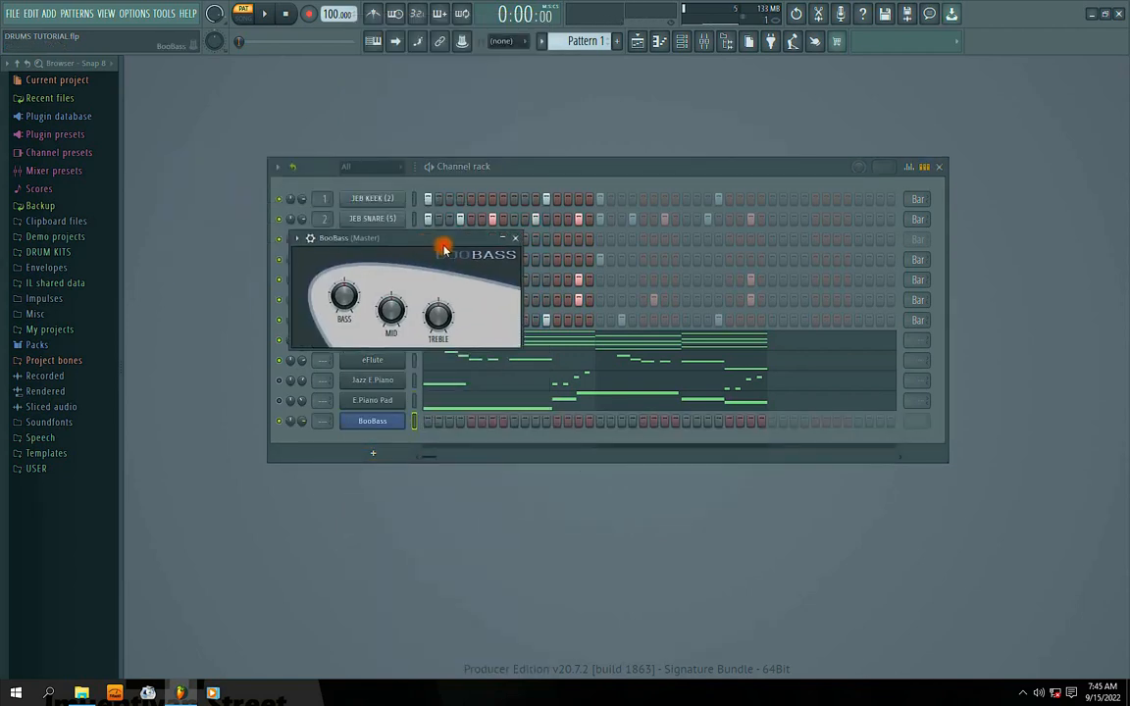
click(508, 240)
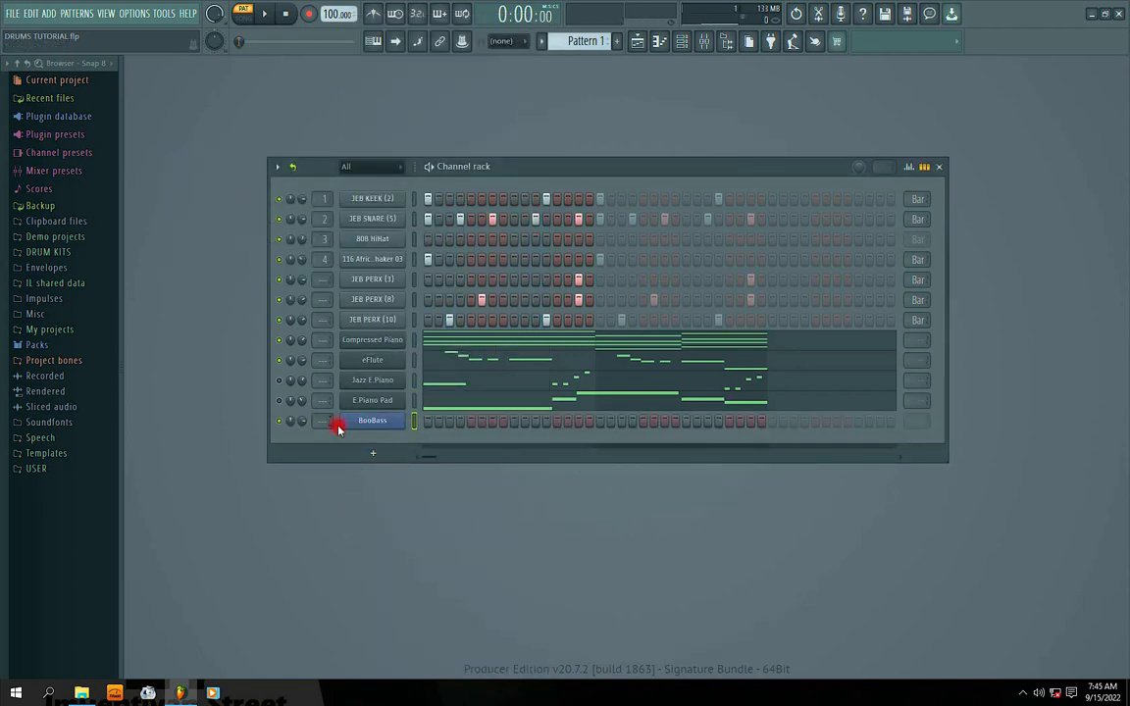
Open the BooBass notes for editing and add an A4 note at 1:01:00 with a length of 0:12:00
right_click(397, 422)
click(441, 432)
click(164, 392)
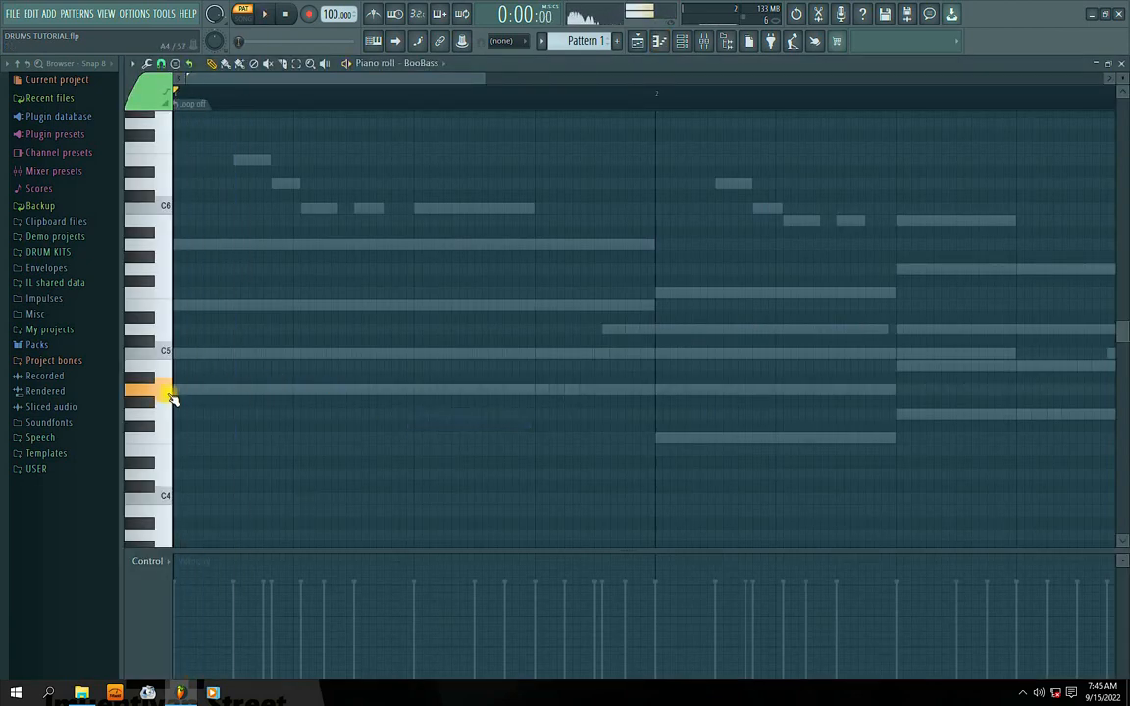
click(201, 391)
key(space)
drag(294, 394, 530, 401)
key(space)
Add a bass note at 1:13:00 after the A4, trying C5 and D5 before setting it to E5 with a length of 0:04:06
click(539, 351)
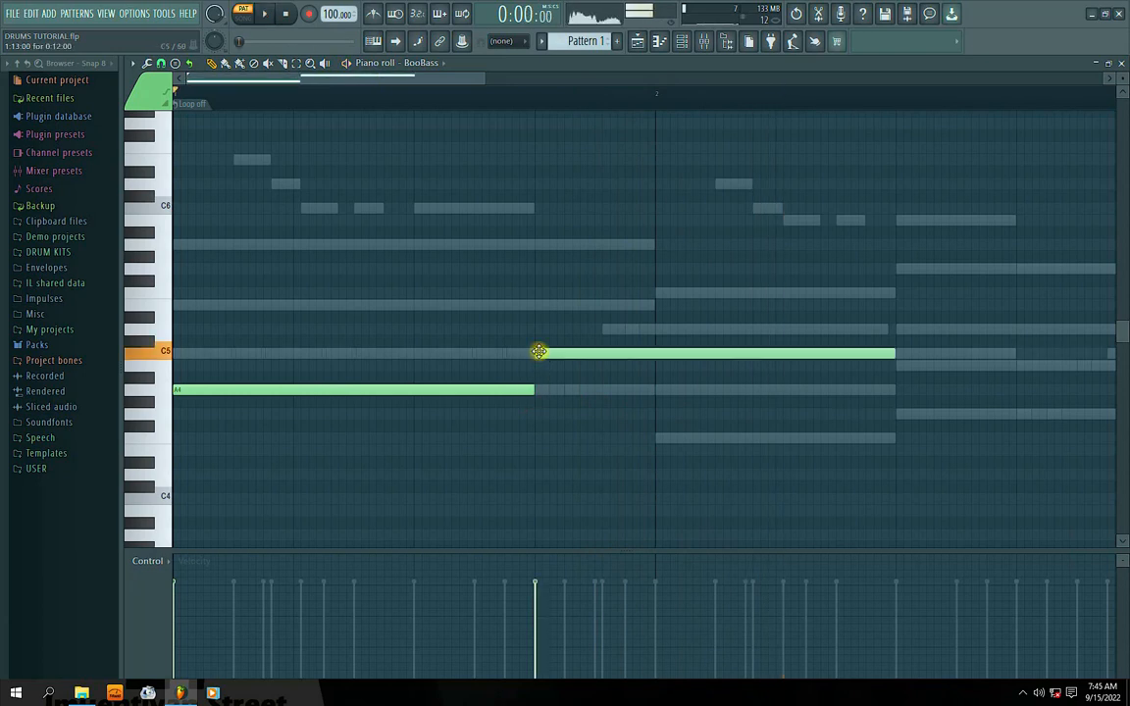
mouse_move(540, 351)
mouse_down()
mouse_move(535, 303)
mouse_move(529, 329)
mouse_up()
key(space)
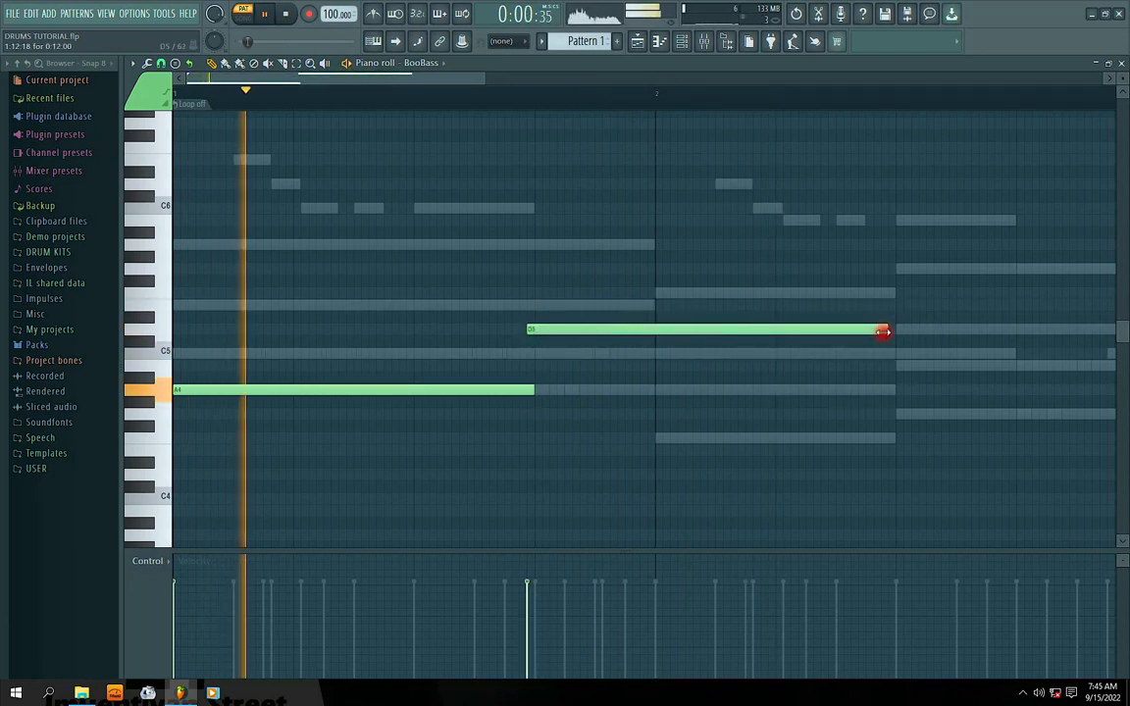
drag(882, 332, 594, 305)
key(space)
key(space)
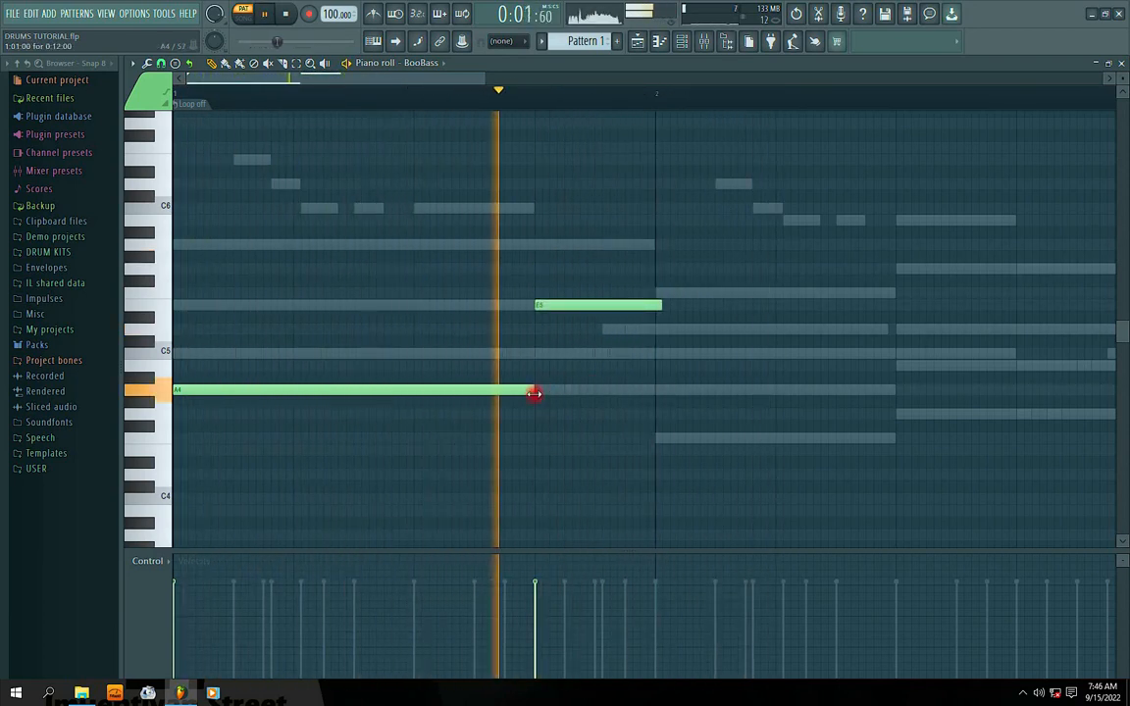
Add a G4 note of 0:04:06 at 2:01:00 and shorten the E5 note to end where it starts
key(space)
mouse_move(656, 400)
mouse_down()
mouse_move(655, 444)
mouse_move(658, 412)
mouse_up()
key(space)
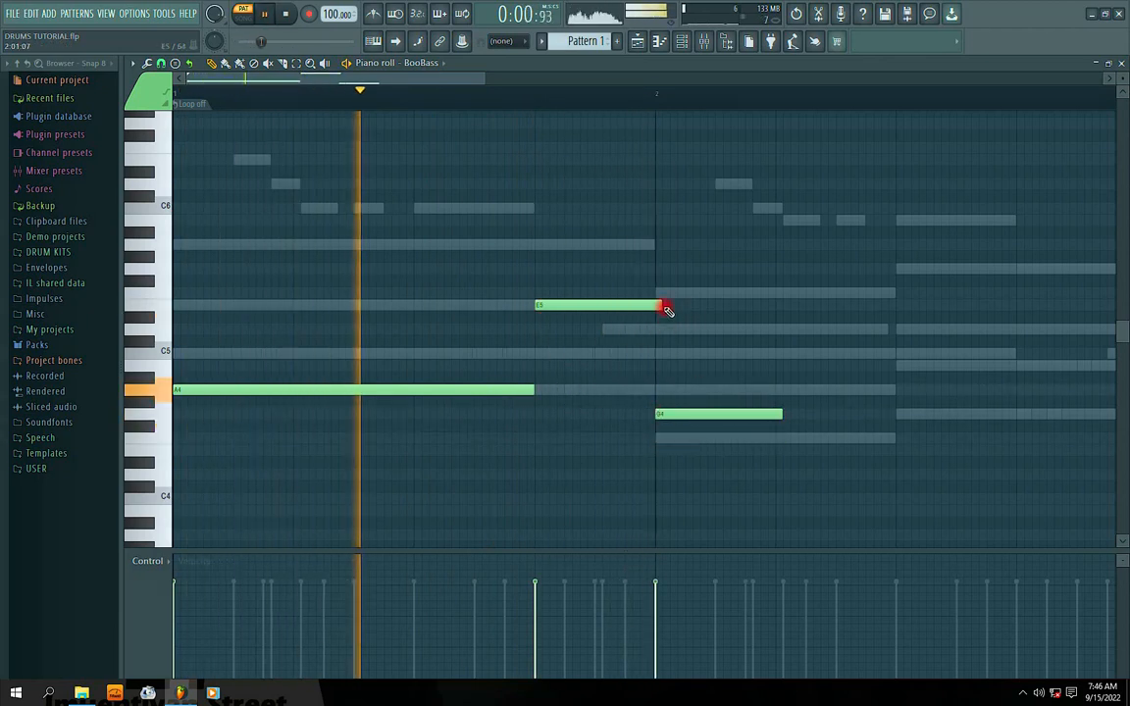
mouse_move(662, 305)
mouse_down()
mouse_move(648, 305)
mouse_move(654, 312)
mouse_up()
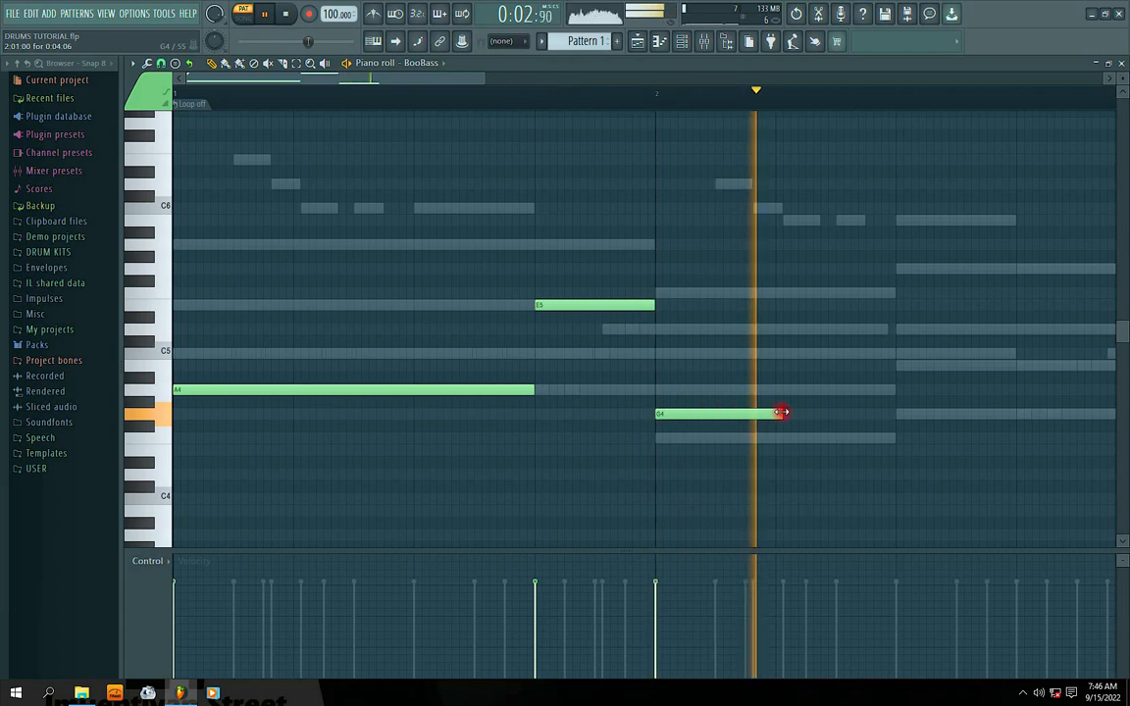
Move the bass note at 2:01:00 to A4 and listen to the line
key(space)
drag(662, 412, 660, 385)
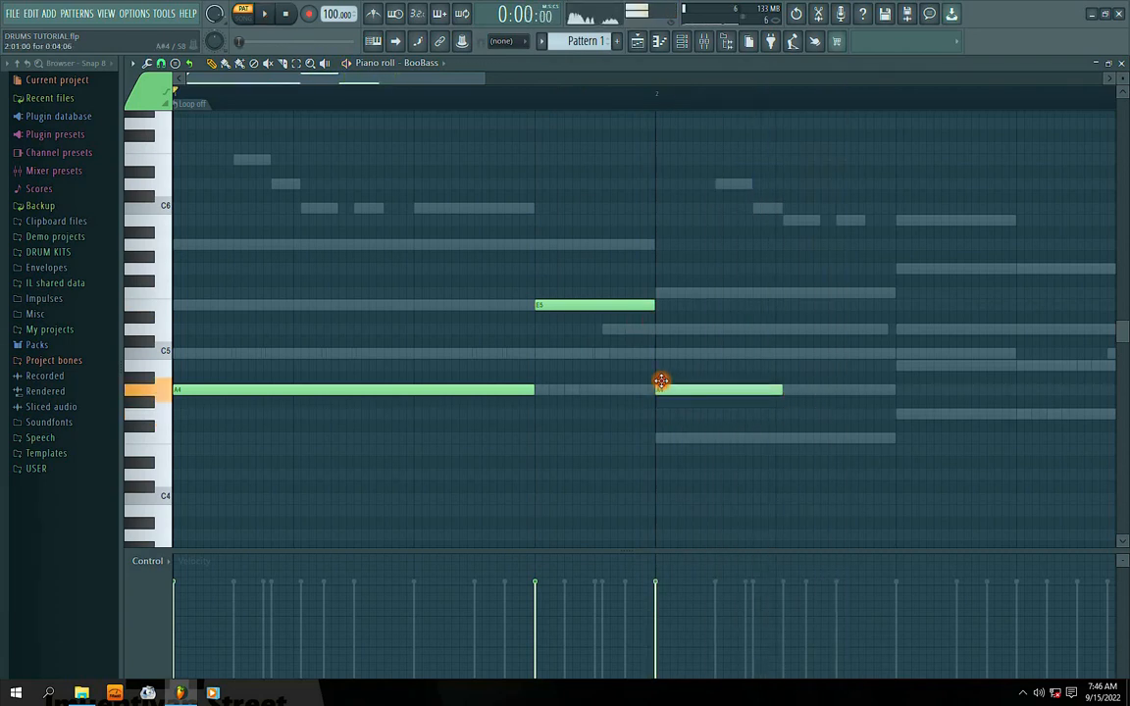
key(space)
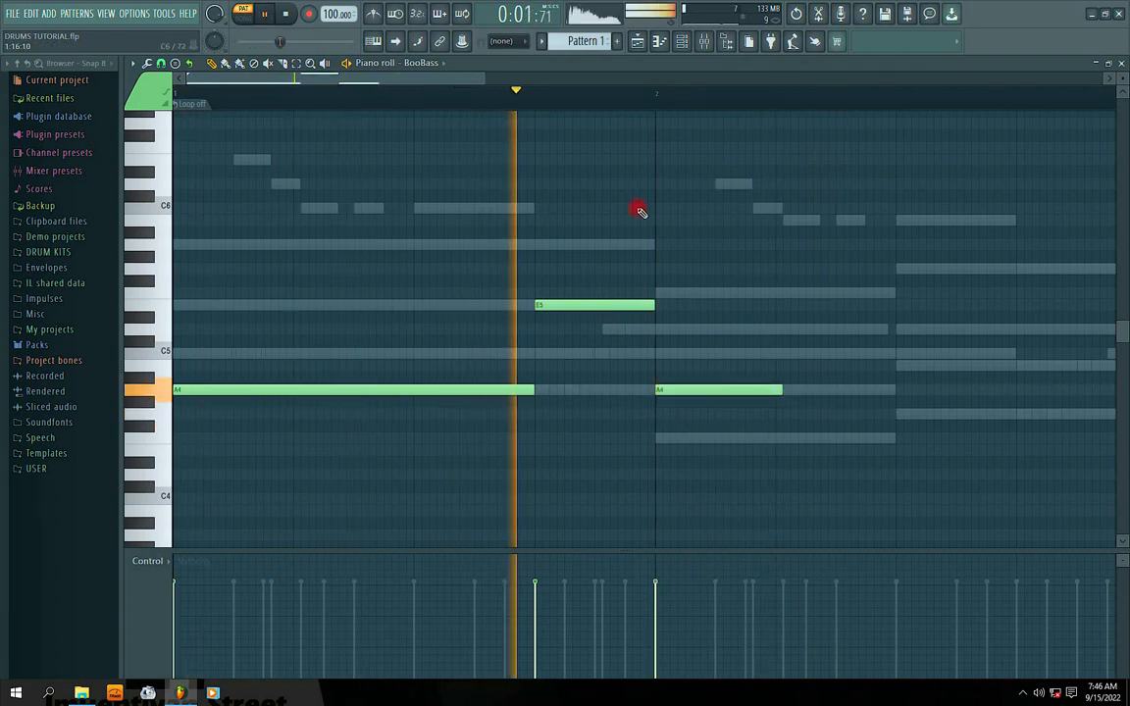
Raise all BooBass notes by one octave and play the line
scroll(637, 210, up, 2)
key(space)
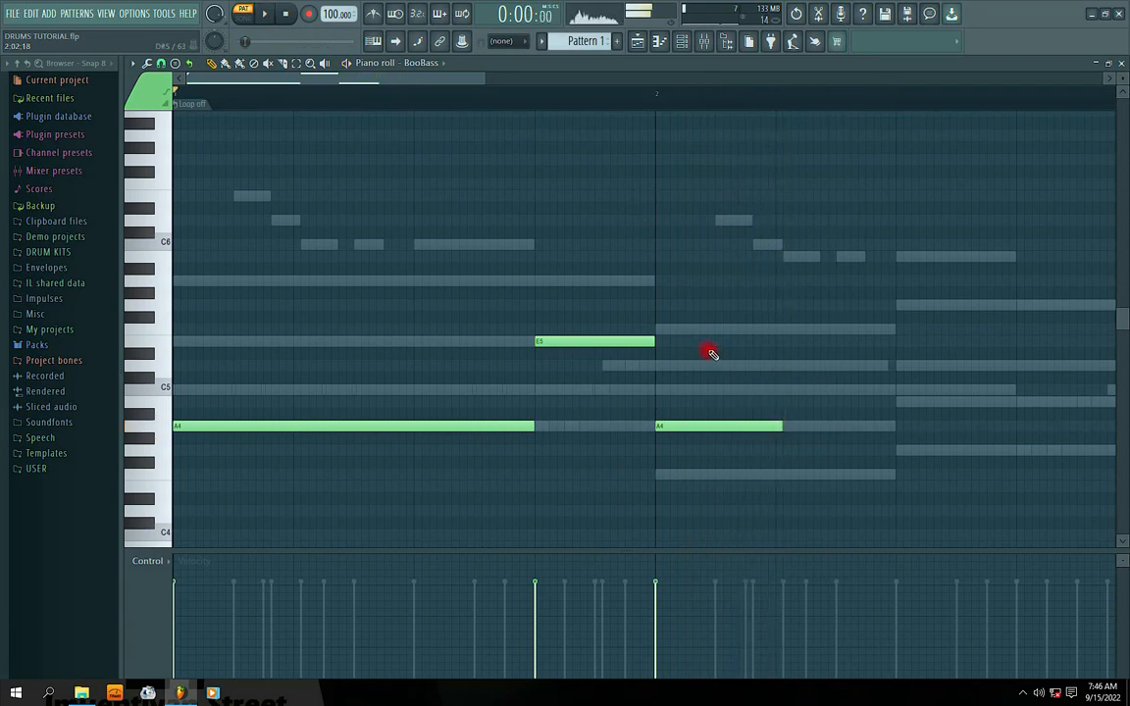
key(ctrl+Up)
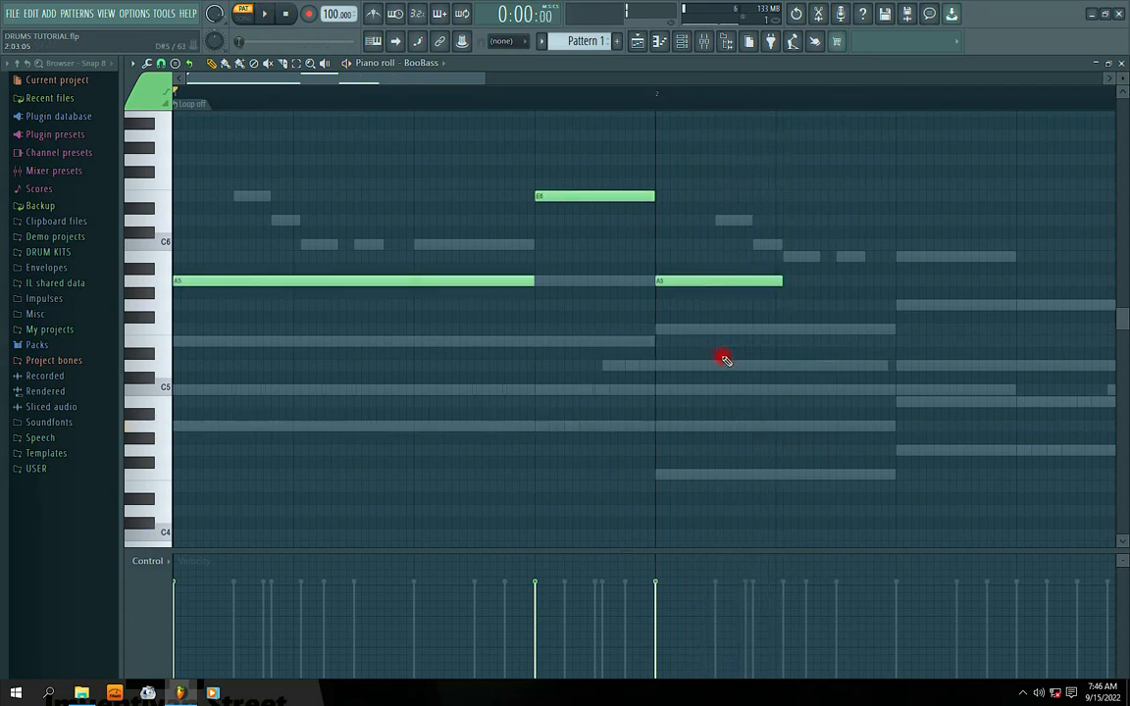
key(space)
drag(418, 79, 458, 87)
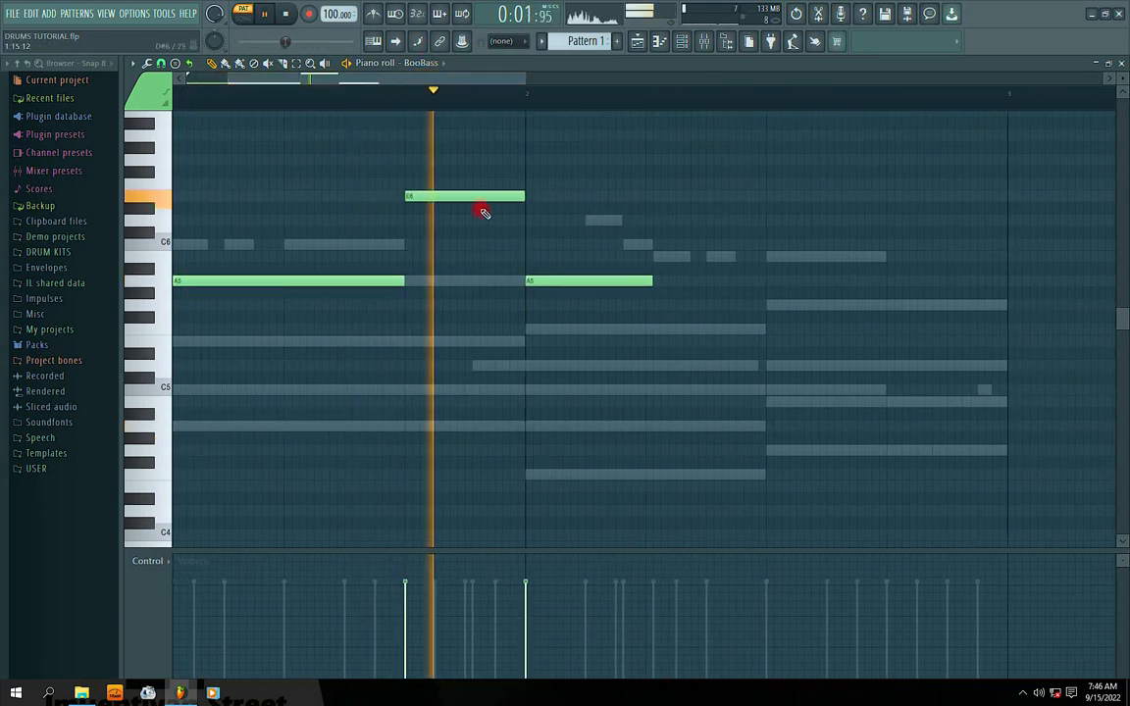
key(space)
Shorten the bass note at 2:01:00 to 0:04:00 and lower it to F5, trying G5 on the way
drag(549, 283, 551, 316)
key(space)
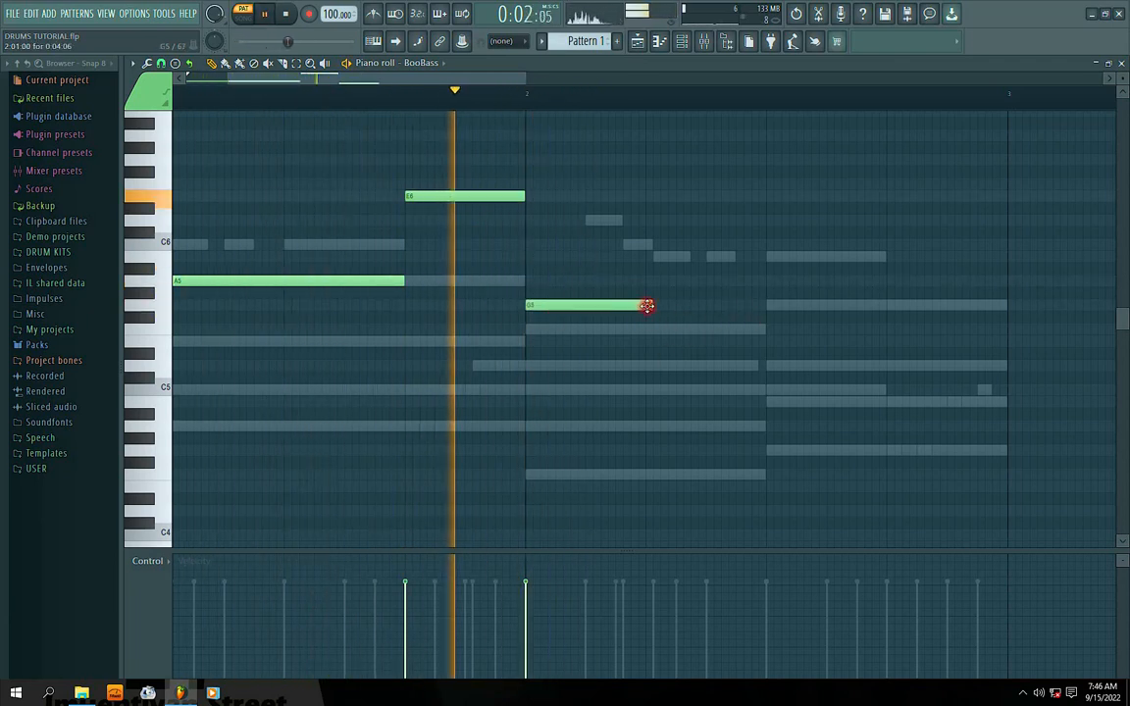
drag(648, 306, 644, 309)
key(space)
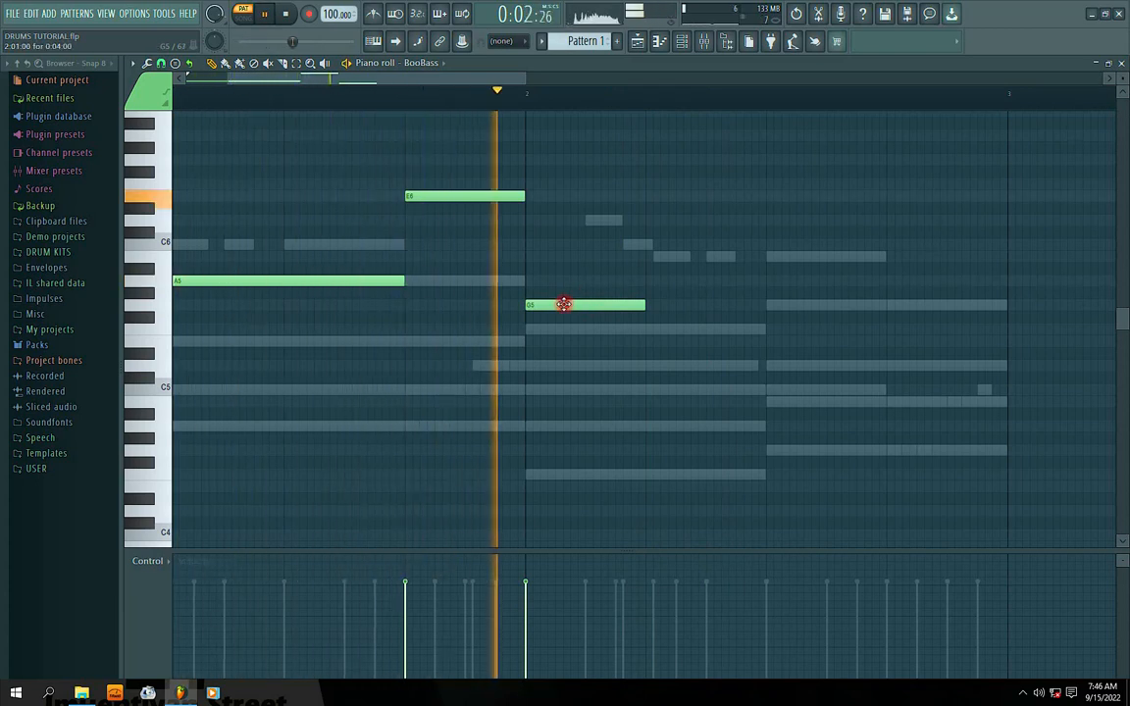
drag(564, 304, 561, 331)
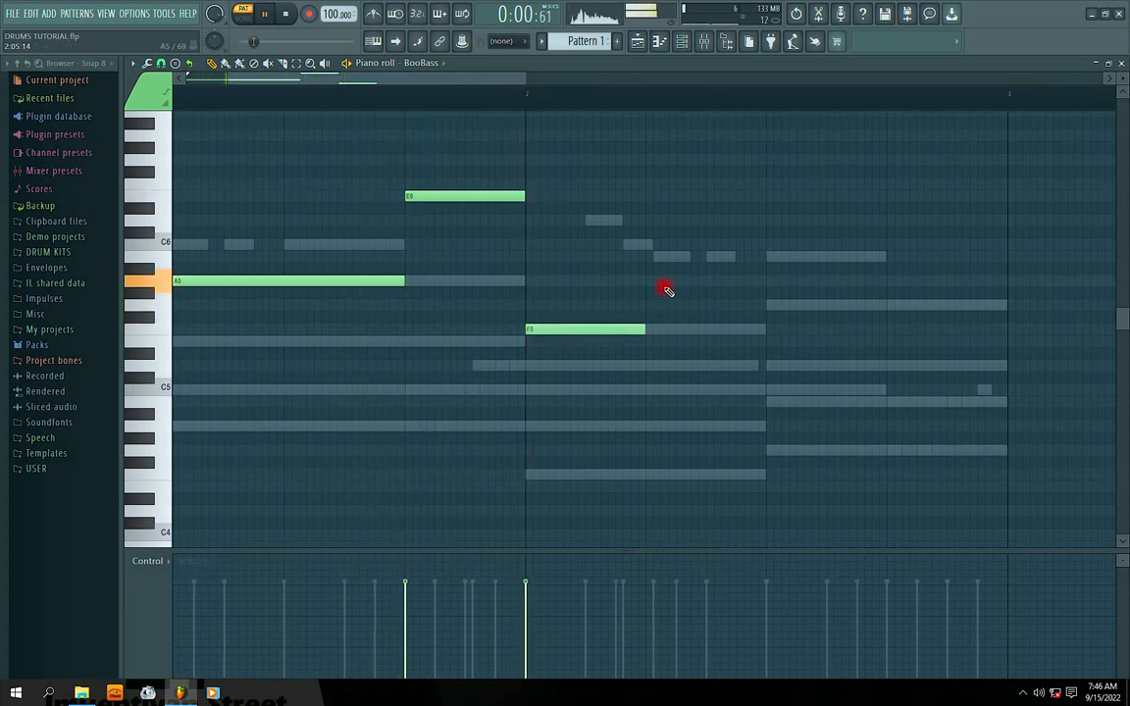
Add a G5 note at 2:09:00 and an E5 note at 2:13:00, each four steps long
click(769, 305)
drag(887, 305, 1006, 312)
key(space)
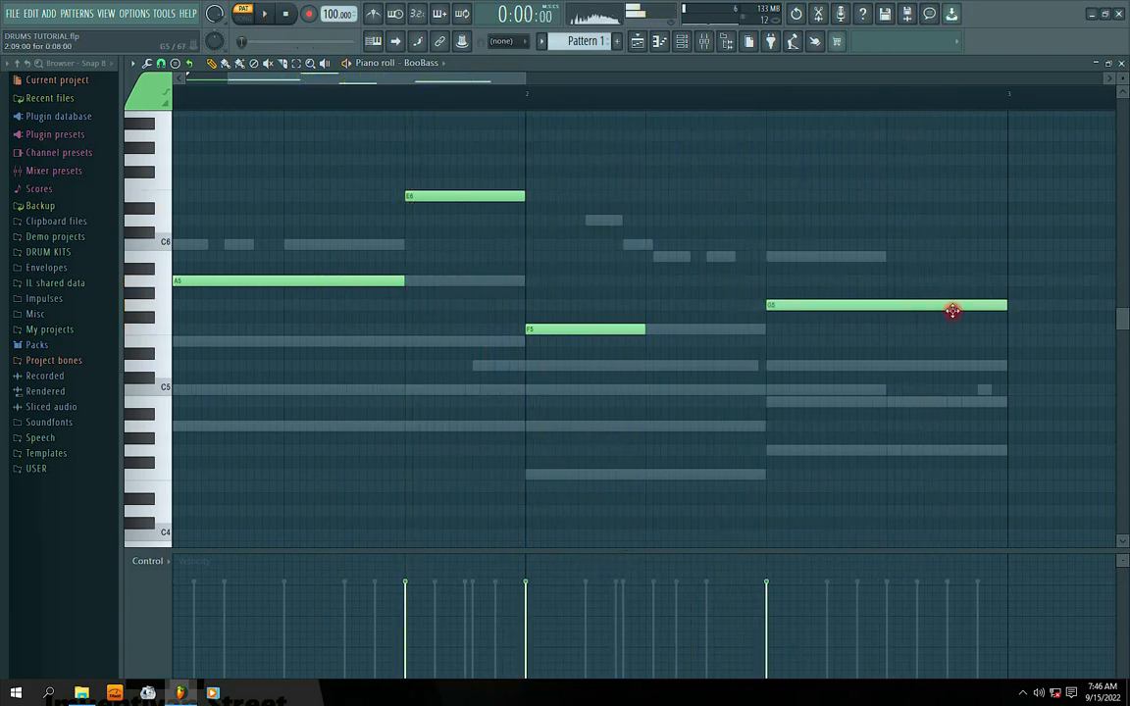
click(889, 340)
Play the bass line, lower all its notes by one octave and close the note editor
key(space)
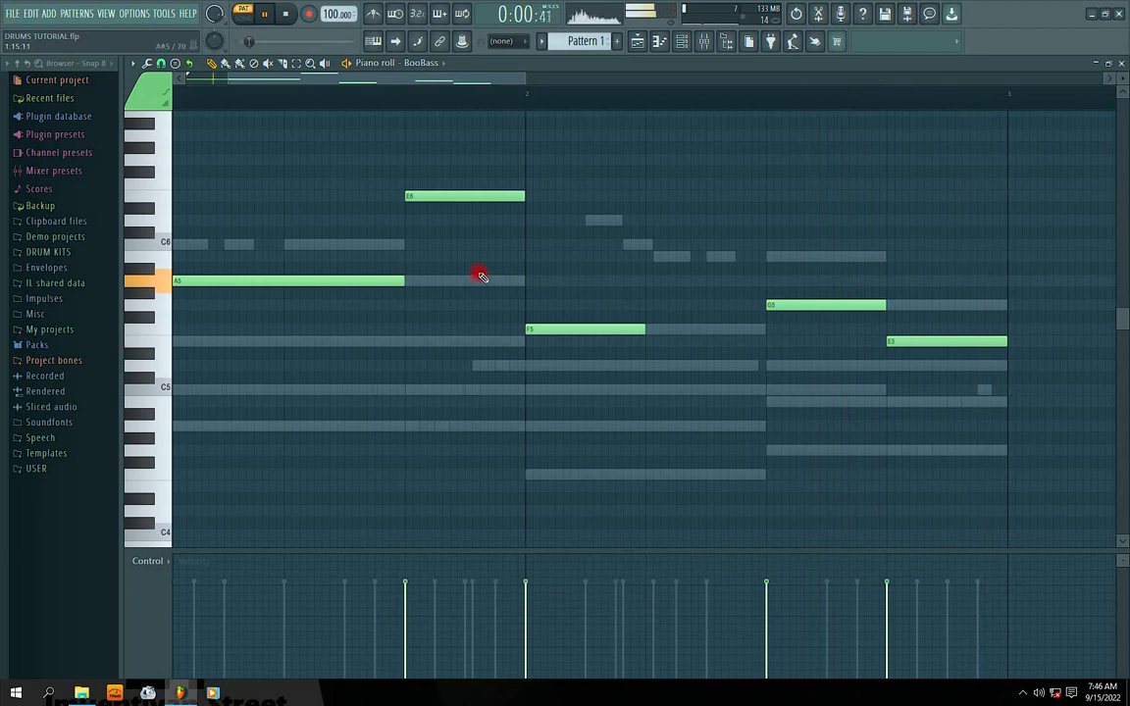
key(ctrl+Down)
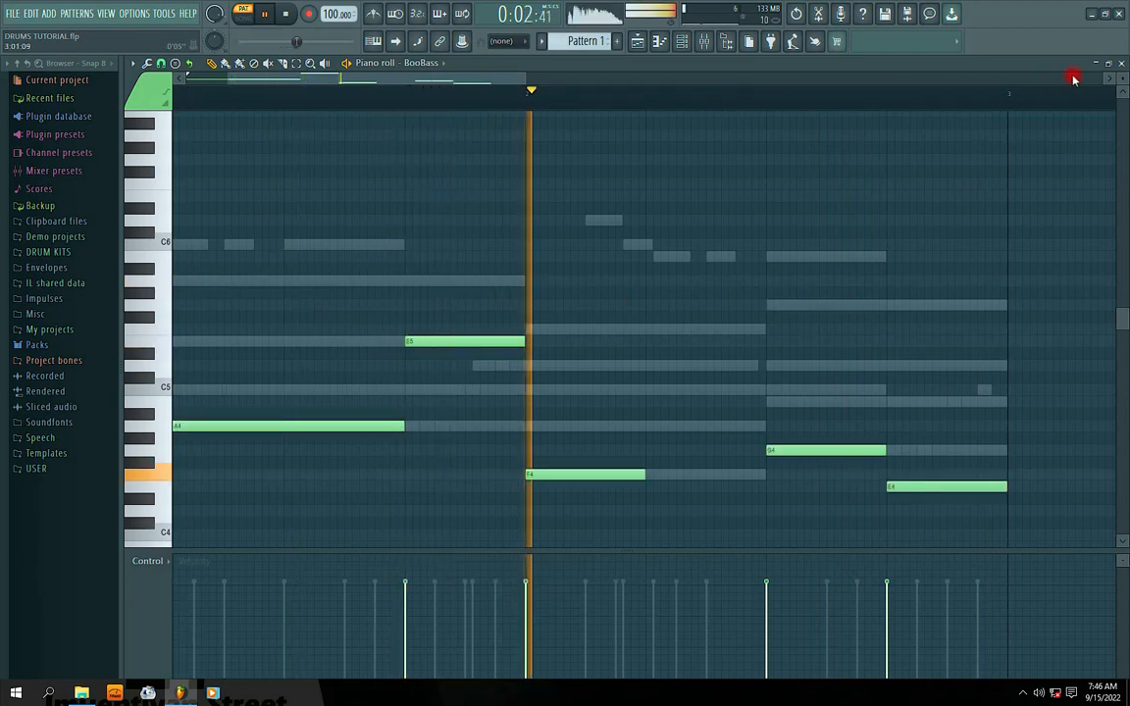
click(1121, 63)
Unmute the Jazz E.Piano and E.Piano Pad channels and balance the BooBass and electric piano volumes while listening to the loop
mouse_move(302, 421)
mouse_down()
mouse_move(302, 437)
mouse_move(302, 404)
mouse_up()
click(278, 402)
click(279, 381)
mouse_move(302, 398)
mouse_down()
mouse_move(300, 361)
mouse_move(298, 373)
mouse_up()
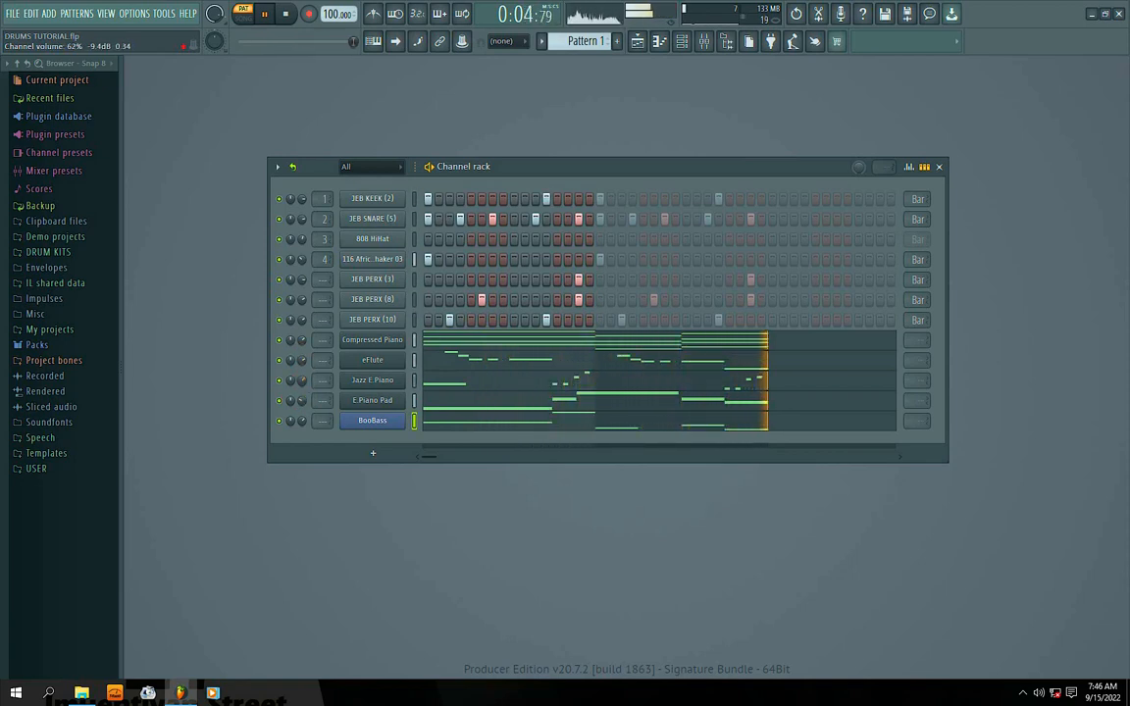
drag(497, 177, 472, 176)
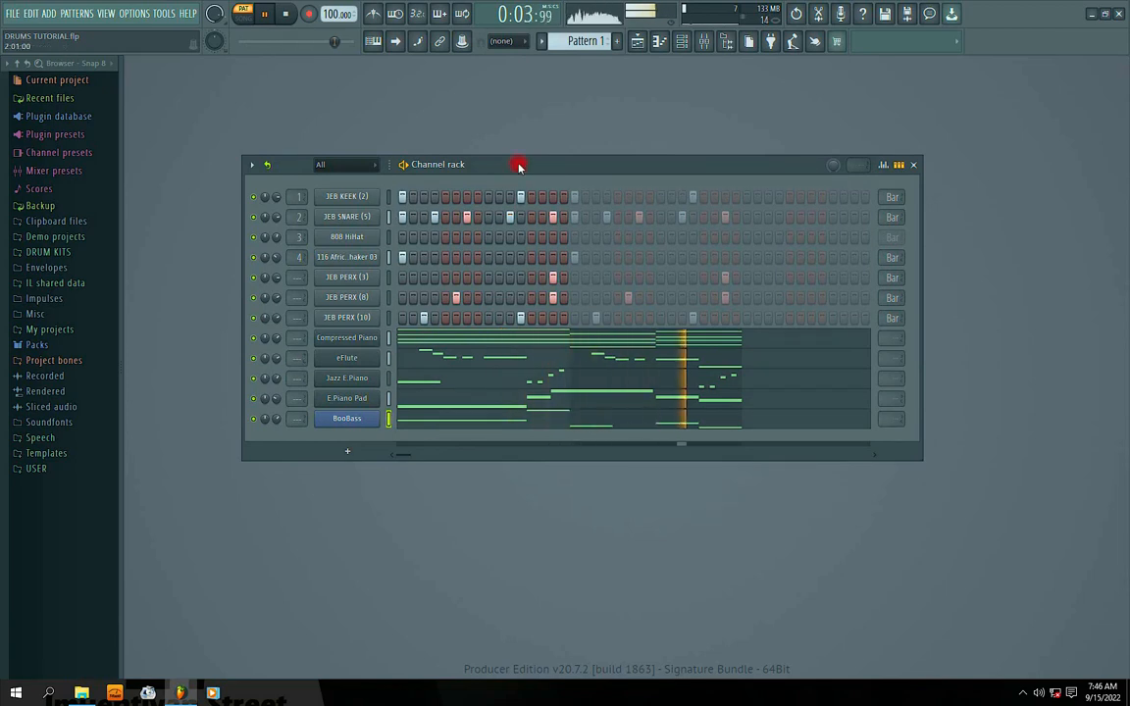
drag(519, 167, 519, 173)
key(space)
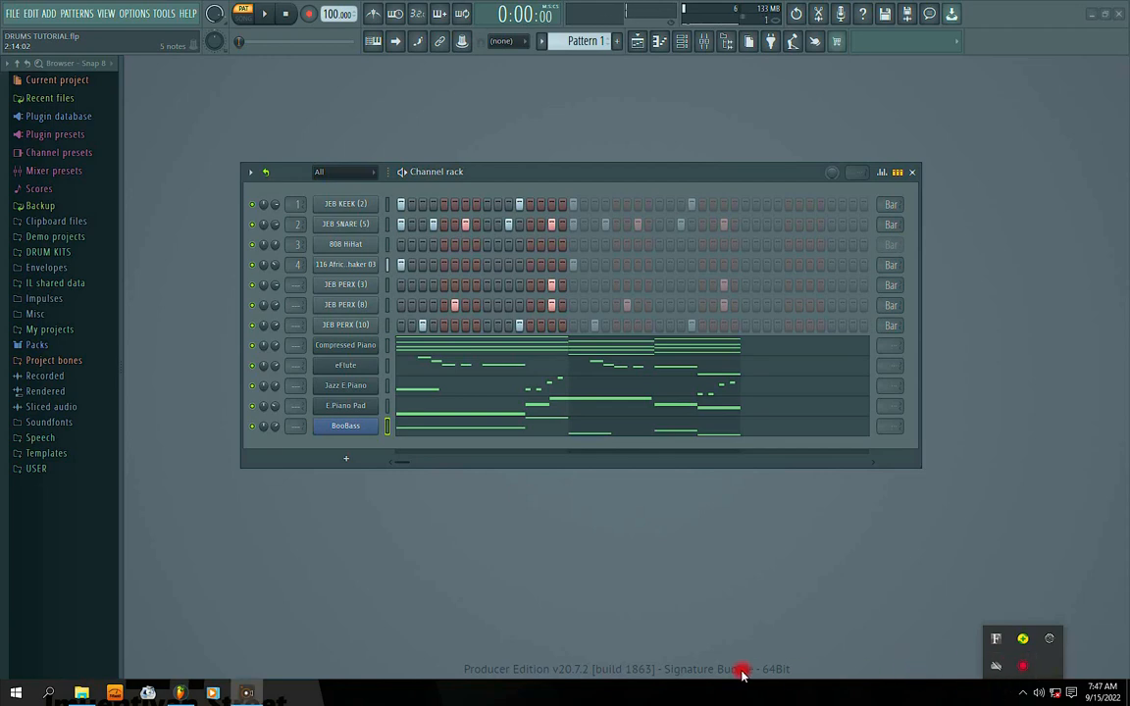
Play the full loop and adjust the BooBass channel volume
key(space)
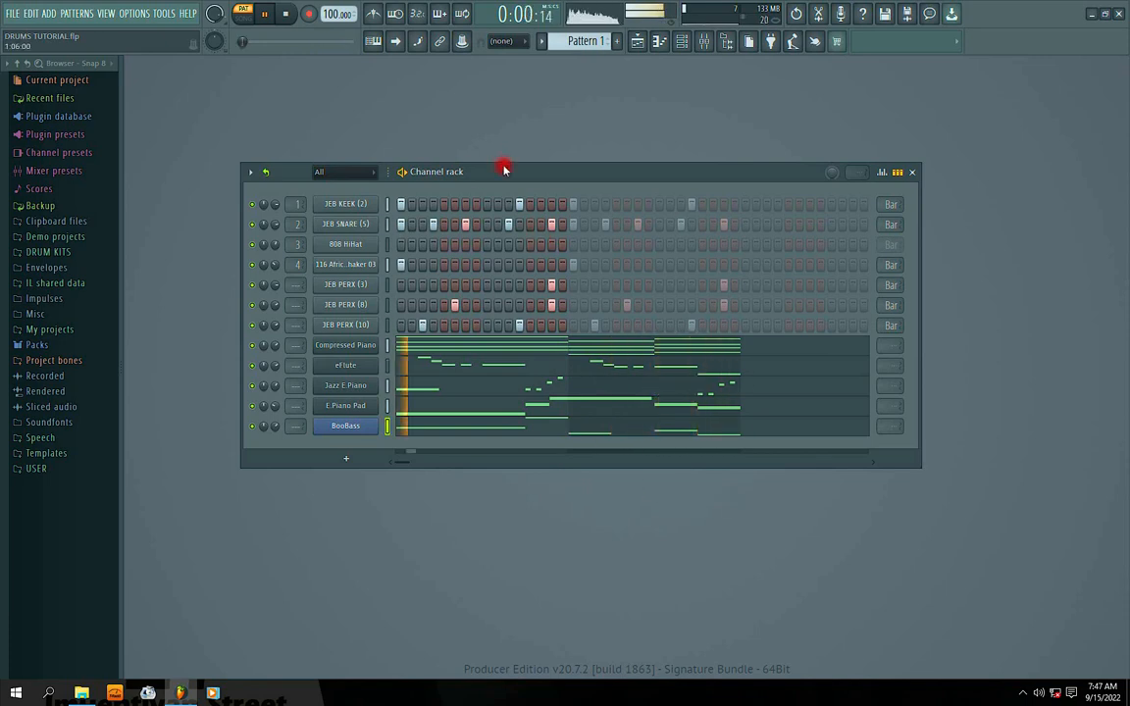
drag(503, 171, 510, 222)
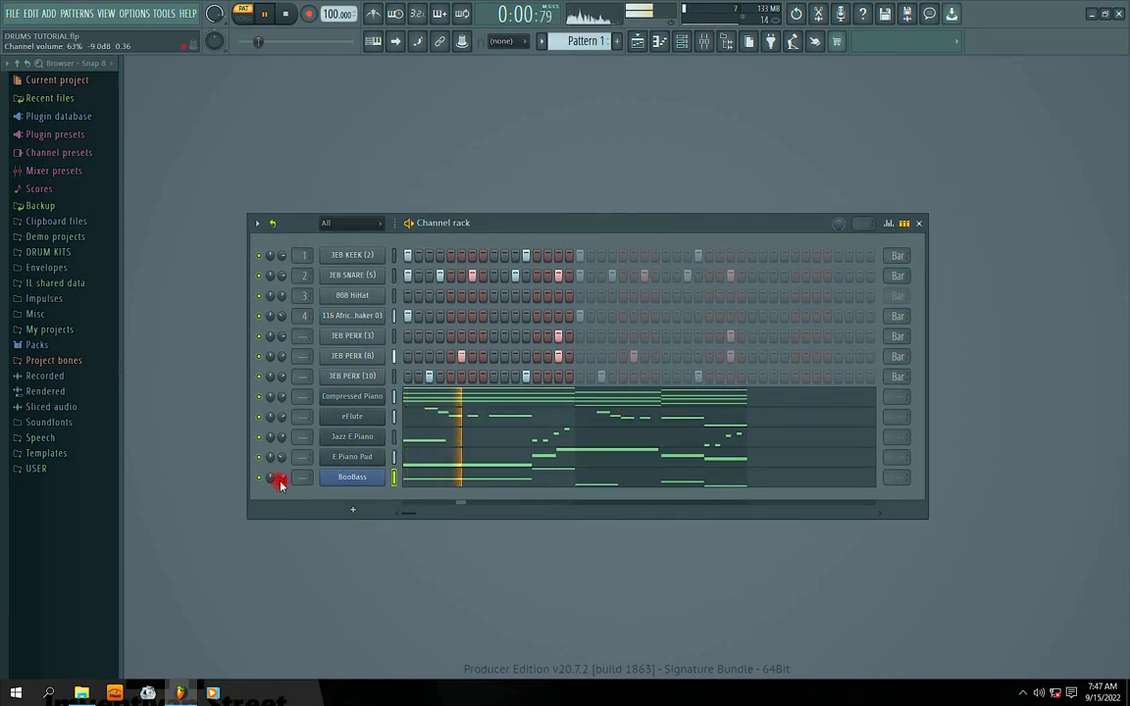
drag(281, 481, 281, 444)
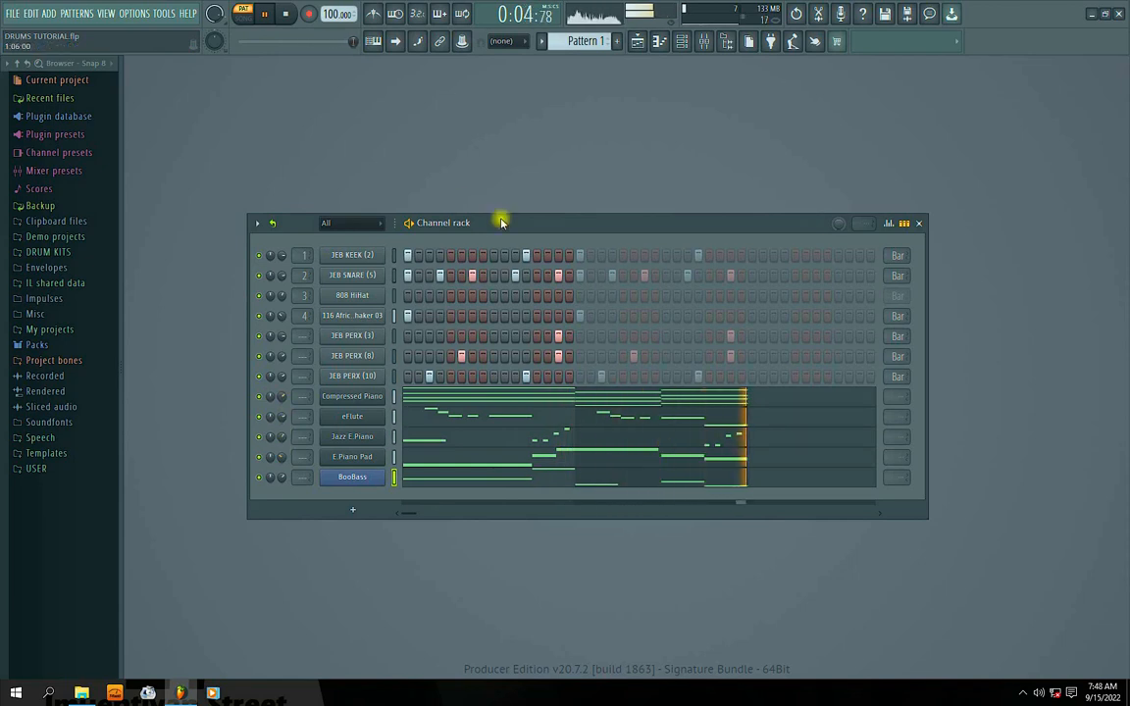
drag(501, 223, 476, 229)
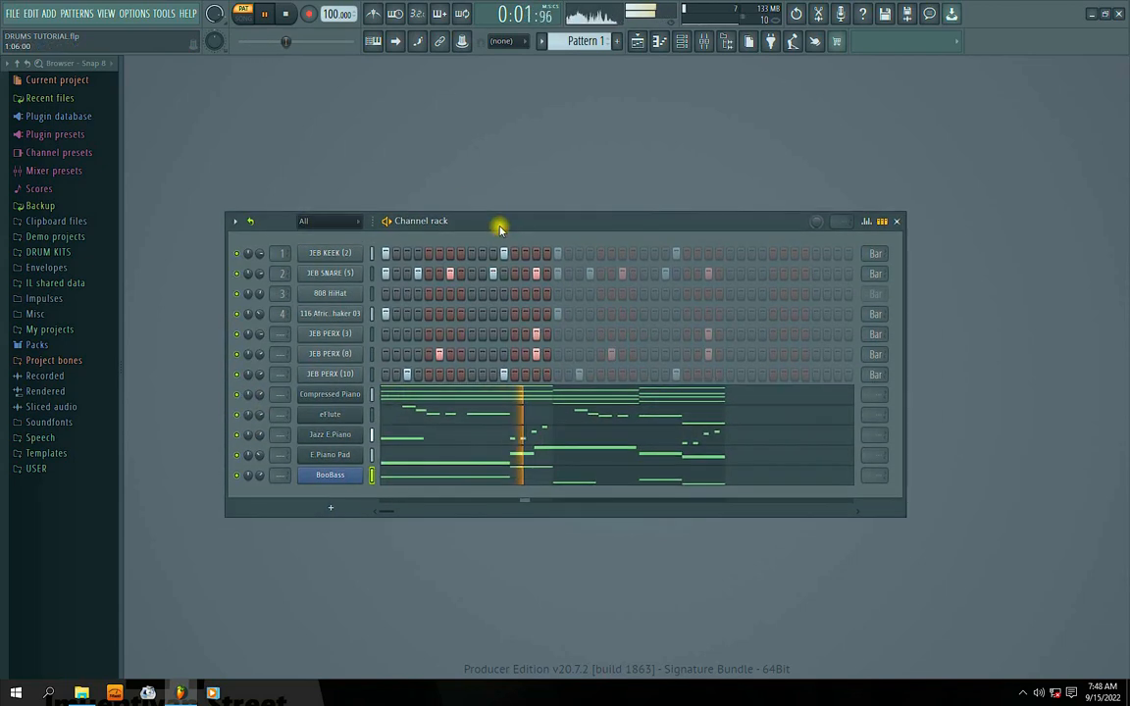
click(1022, 692)
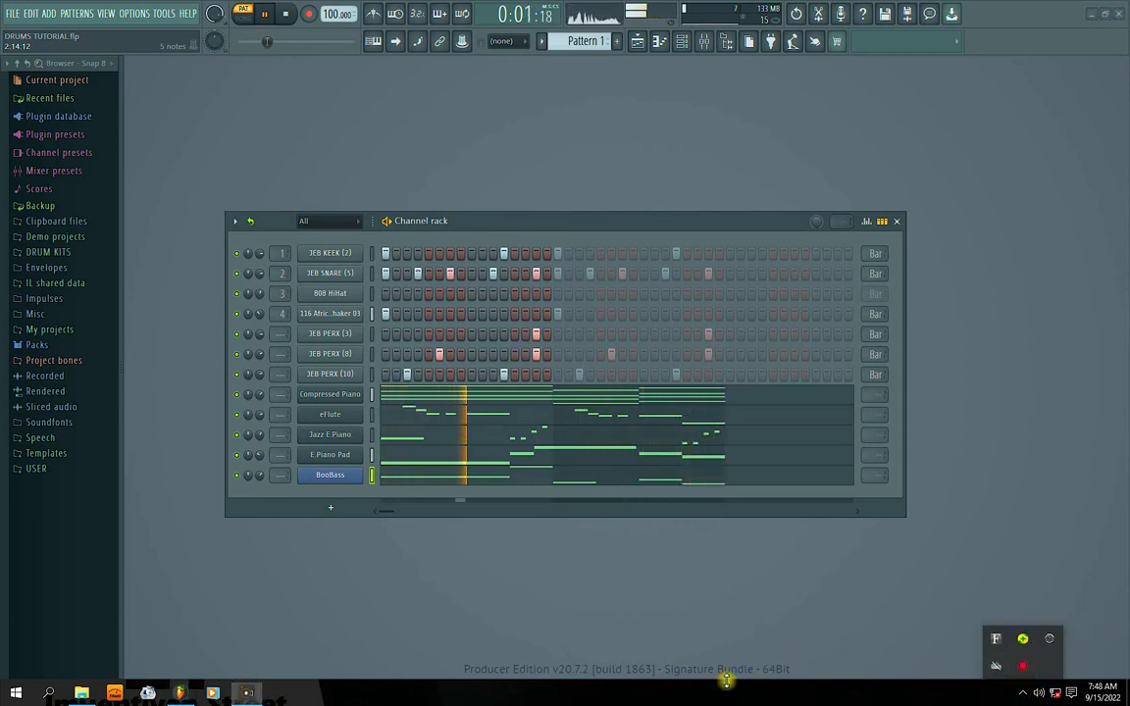
drag(474, 222, 511, 226)
key(space)
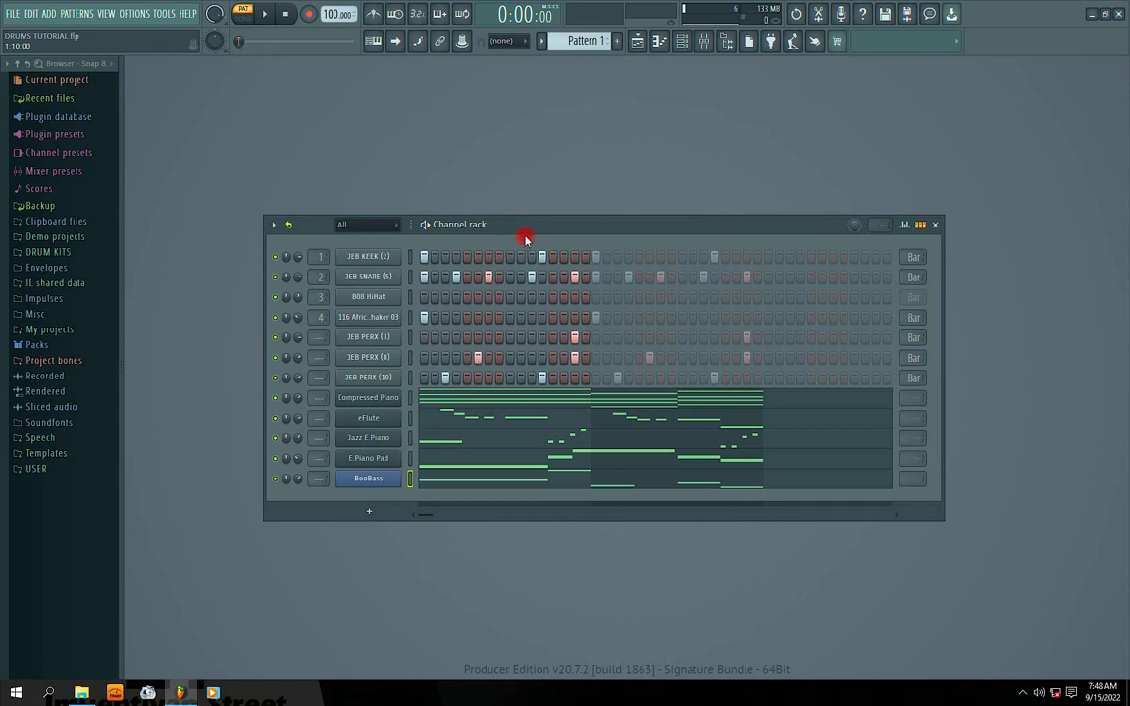
drag(524, 238, 519, 201)
right_click(273, 221)
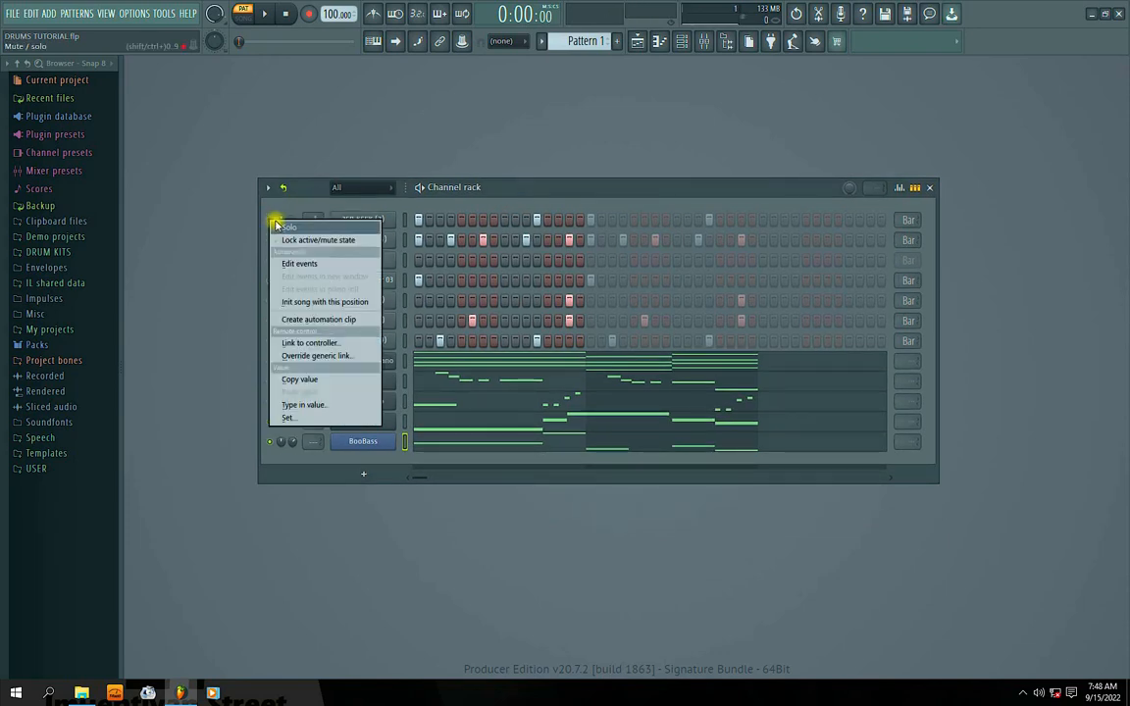
click(312, 187)
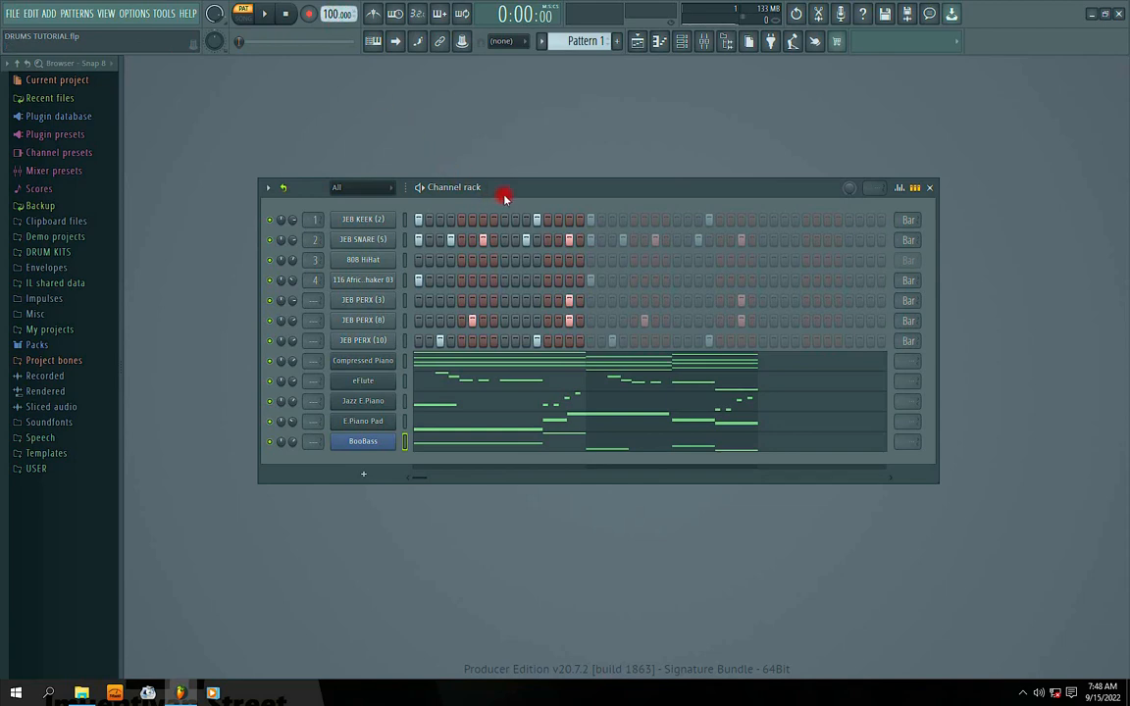
Select the JEB KEEK (2) channel in the channel rack
drag(504, 199, 505, 184)
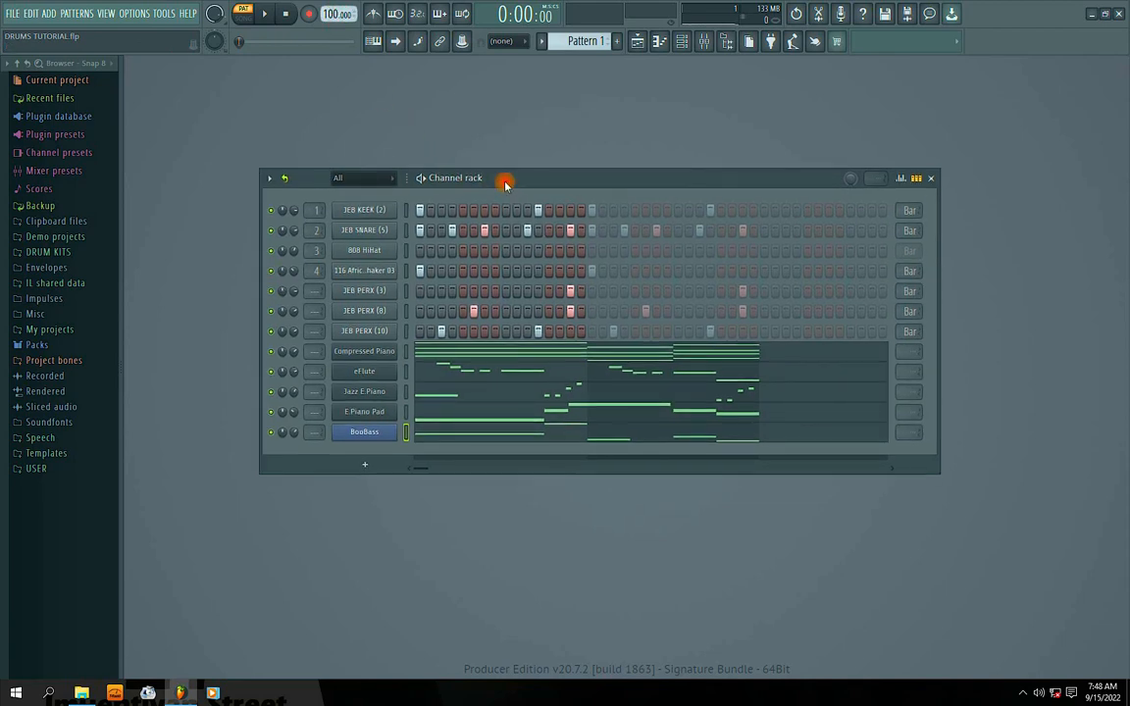
click(367, 212)
click(607, 231)
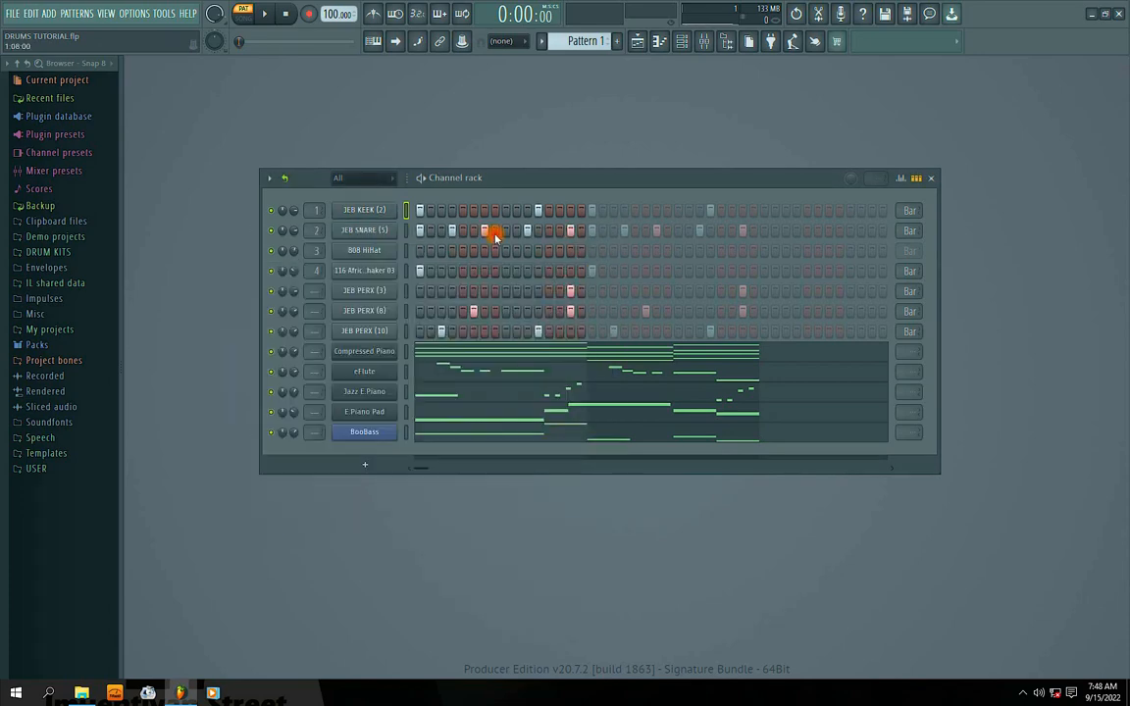
Audition the JEB SNARE (5), African shaker and JEB PERX (3), (8) and (10) samples from their channels
click(364, 229)
click(626, 249)
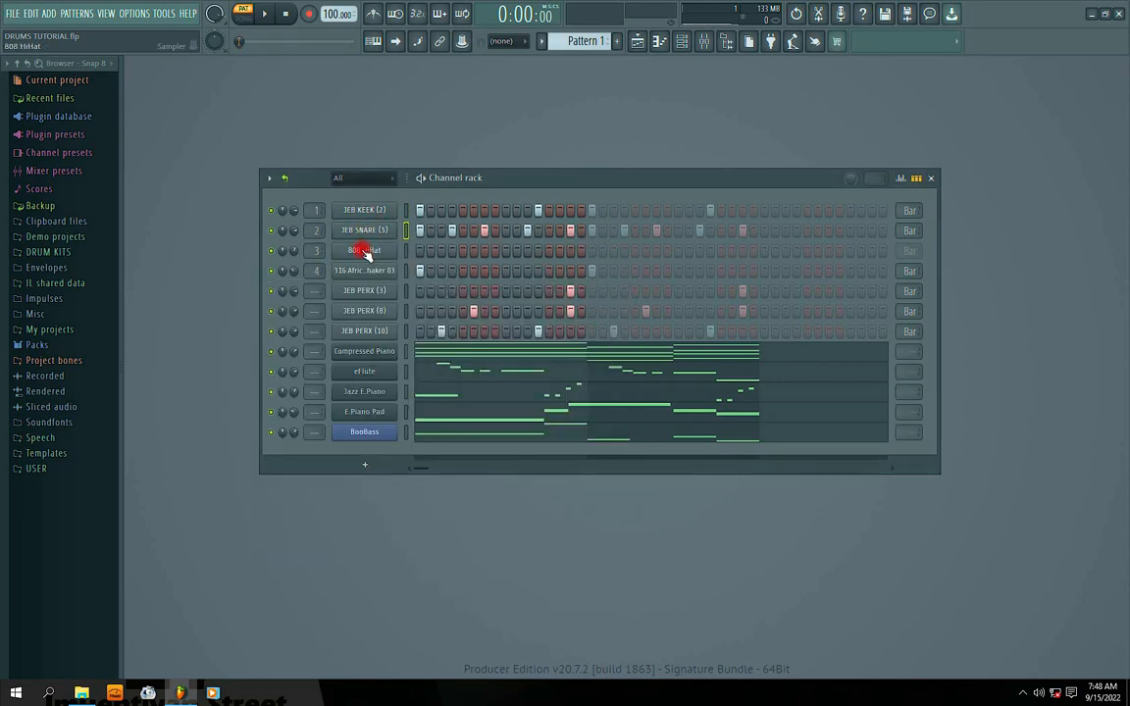
click(365, 271)
click(690, 161)
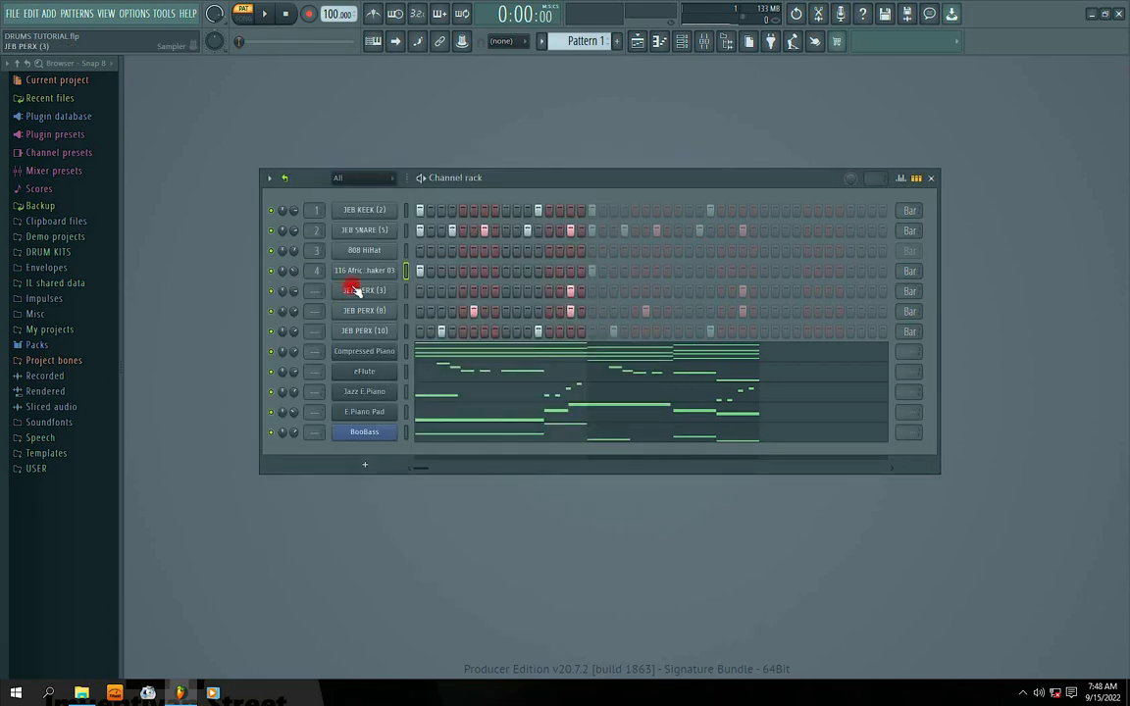
click(355, 290)
click(608, 233)
click(356, 314)
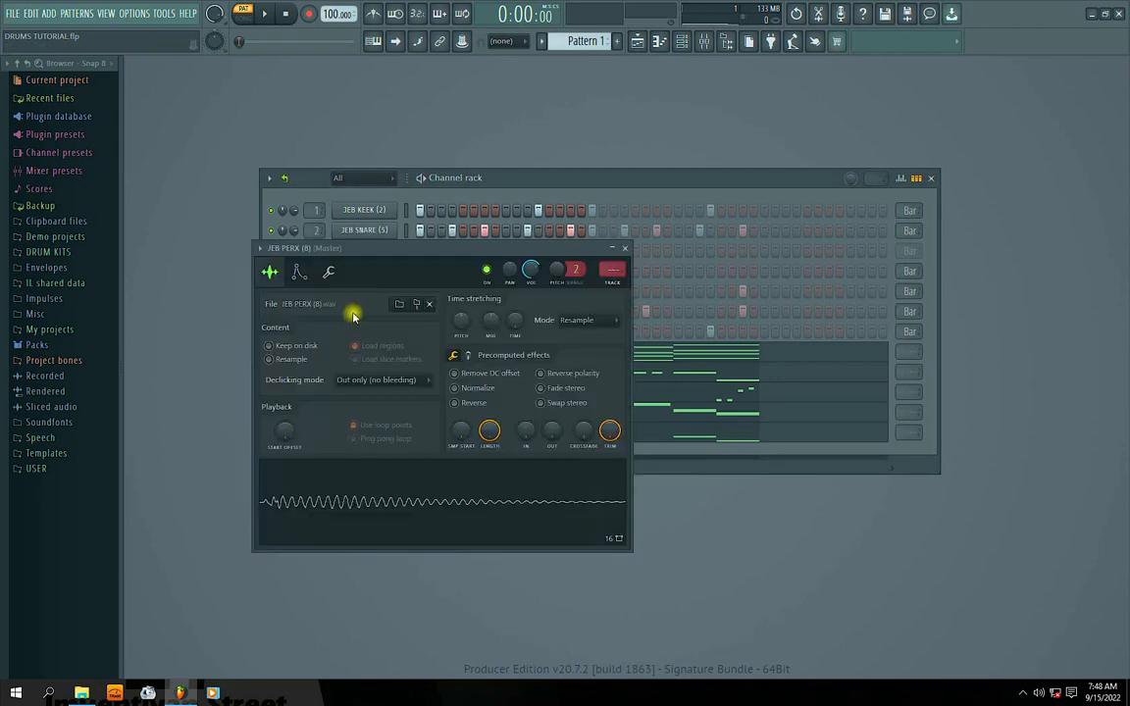
click(625, 248)
click(356, 331)
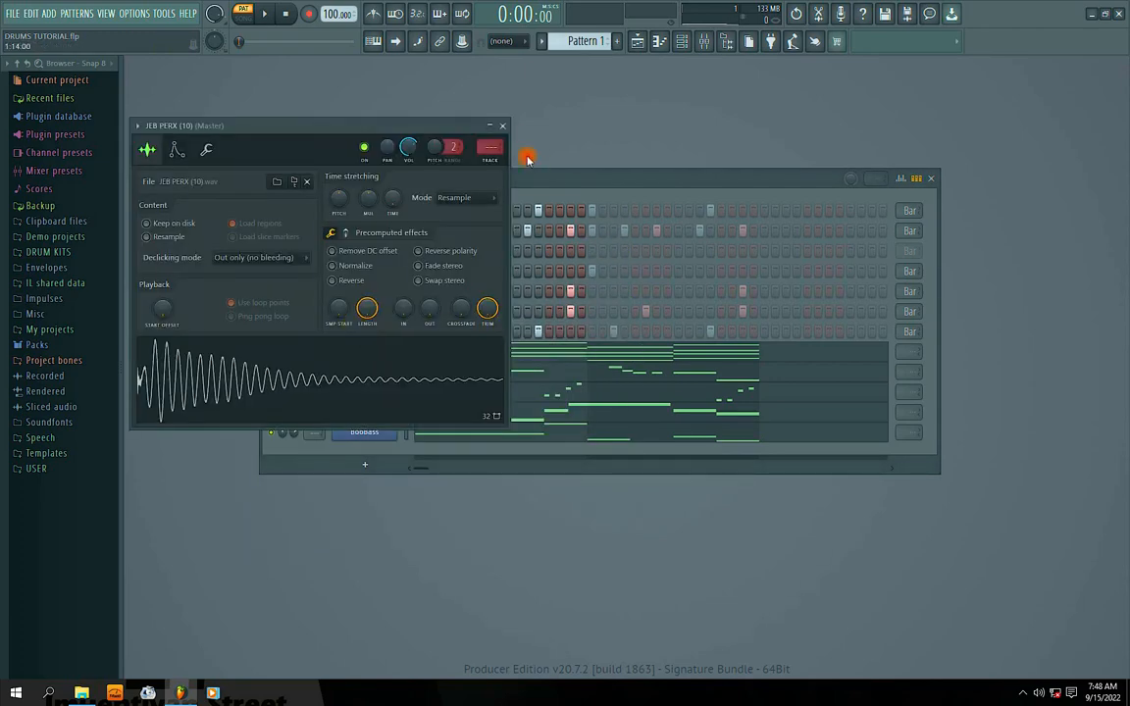
click(502, 127)
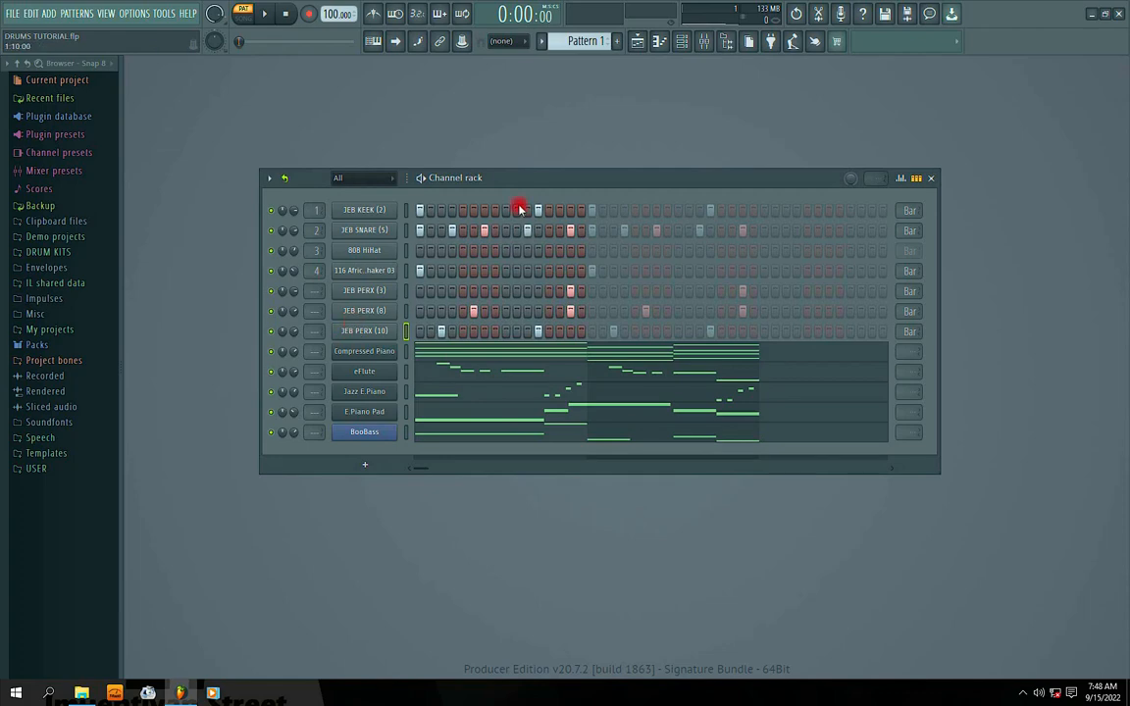
Listen again to the JEB KEEK (2), JEB SNARE (5) and JEB PERX (3) samples and reposition the channel rack
drag(520, 180, 480, 216)
click(324, 248)
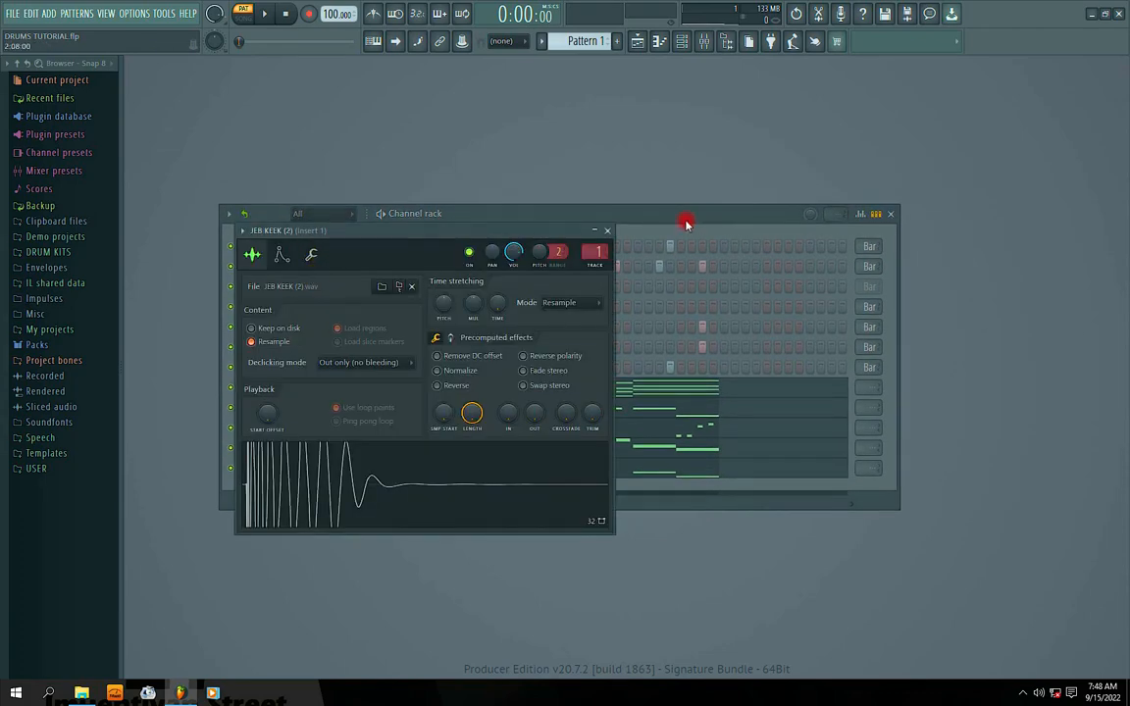
click(608, 233)
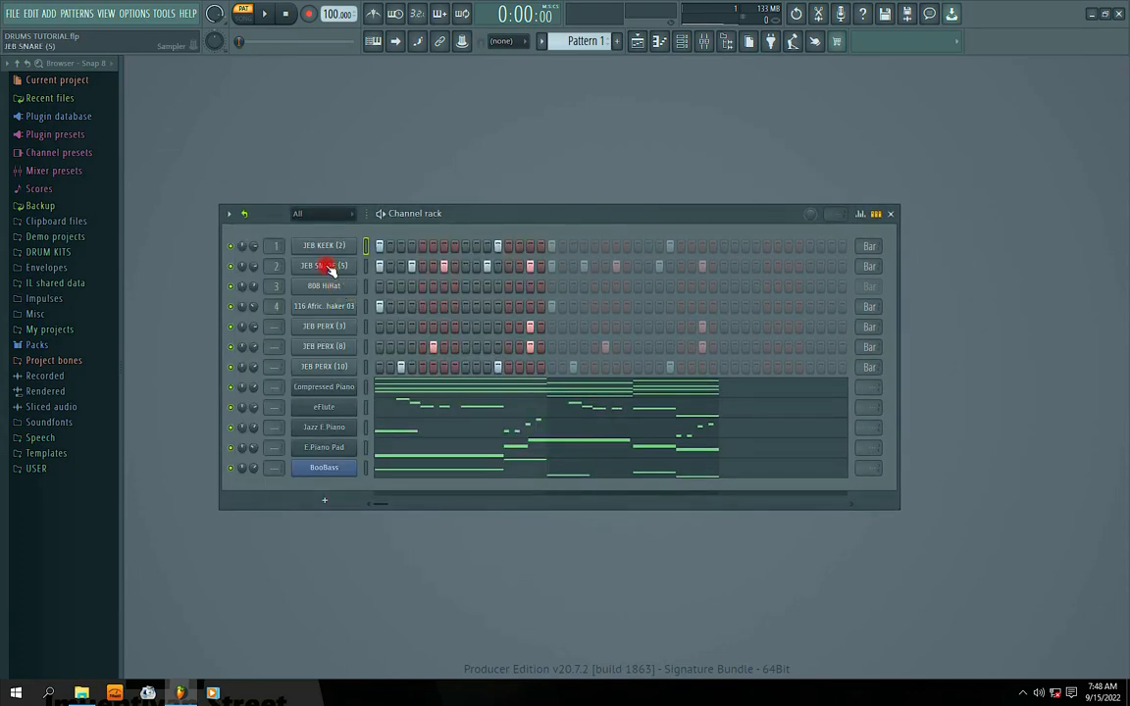
click(331, 268)
click(624, 251)
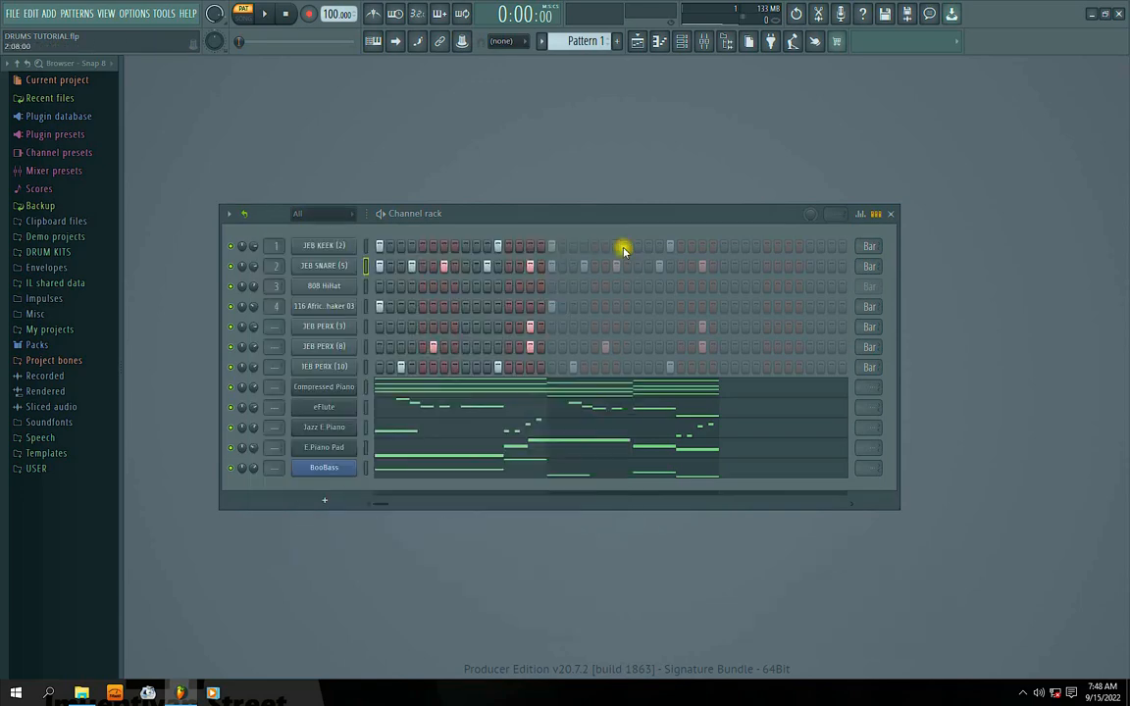
click(313, 325)
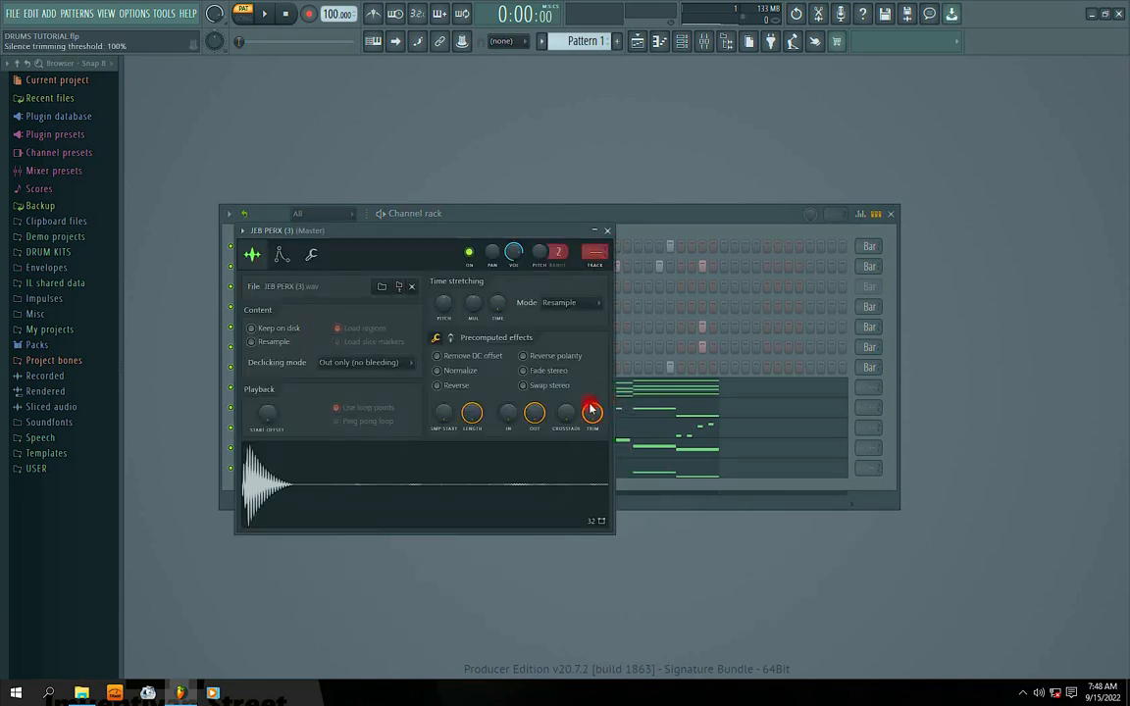
click(600, 228)
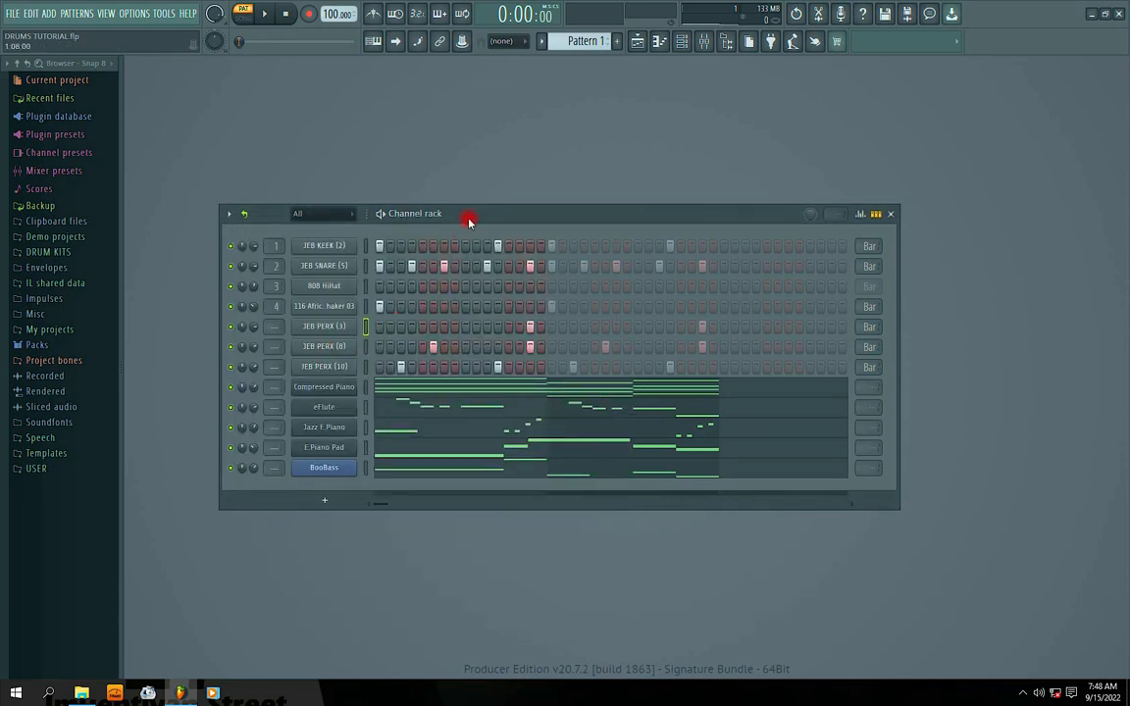
drag(469, 222, 469, 244)
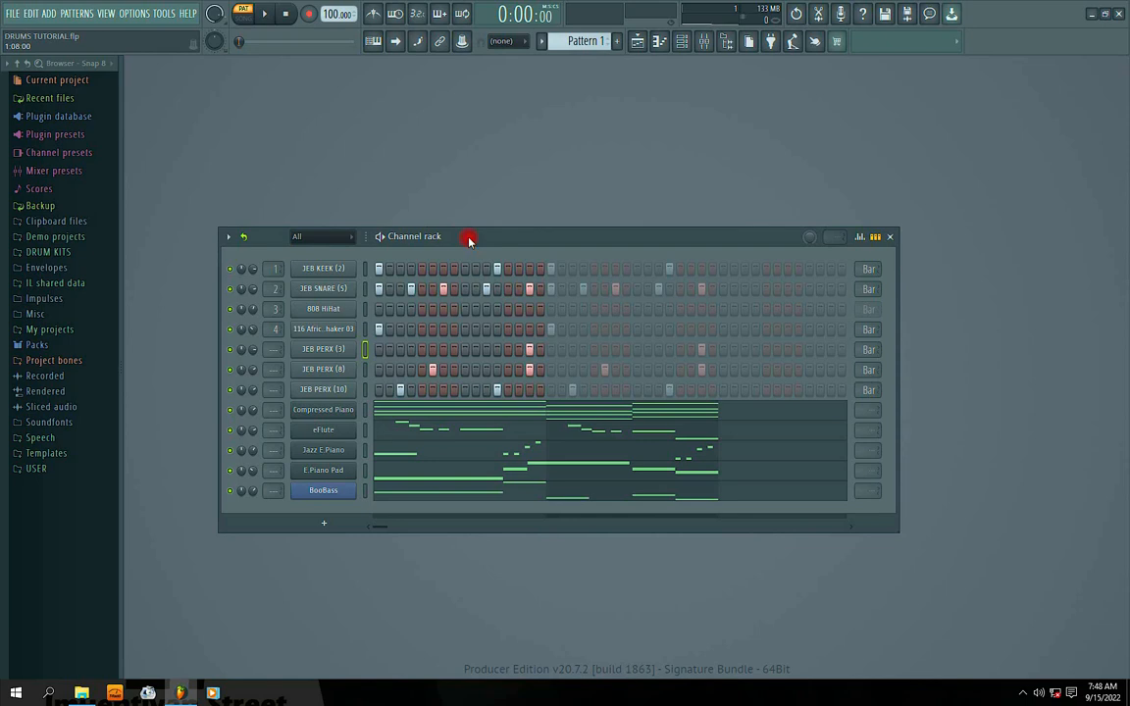
drag(469, 238, 534, 197)
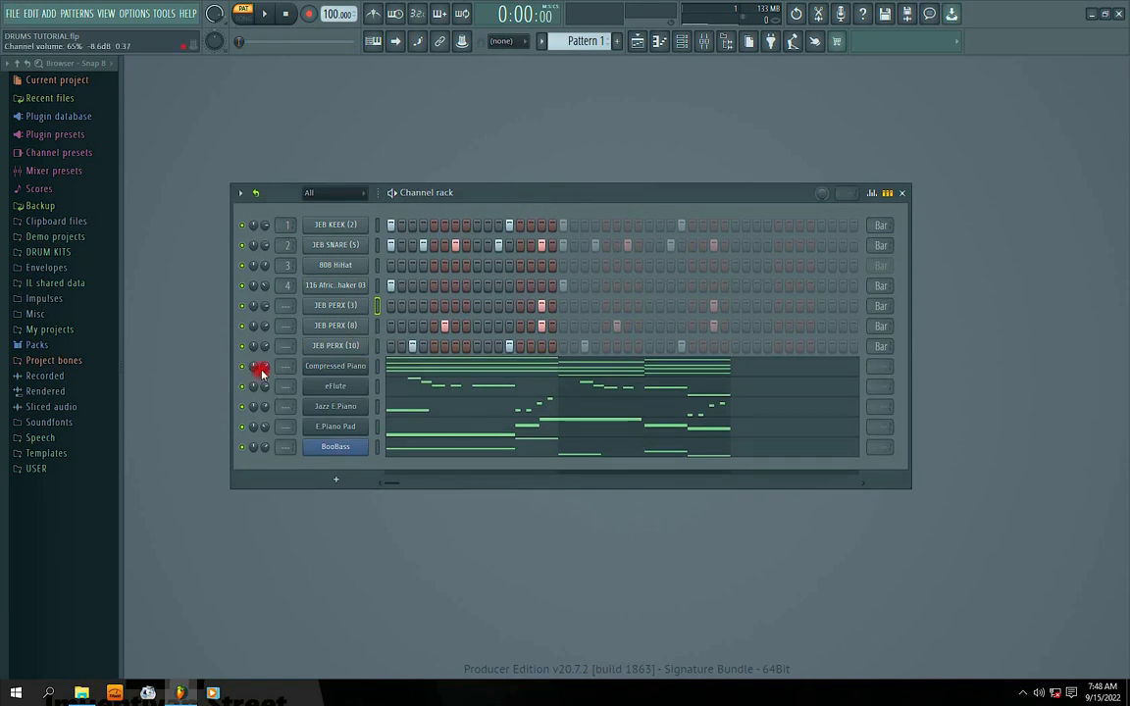
Solo the JEB KEEK (2) channel and audition the kick, snare and African shaker samples
right_click(245, 227)
click(264, 233)
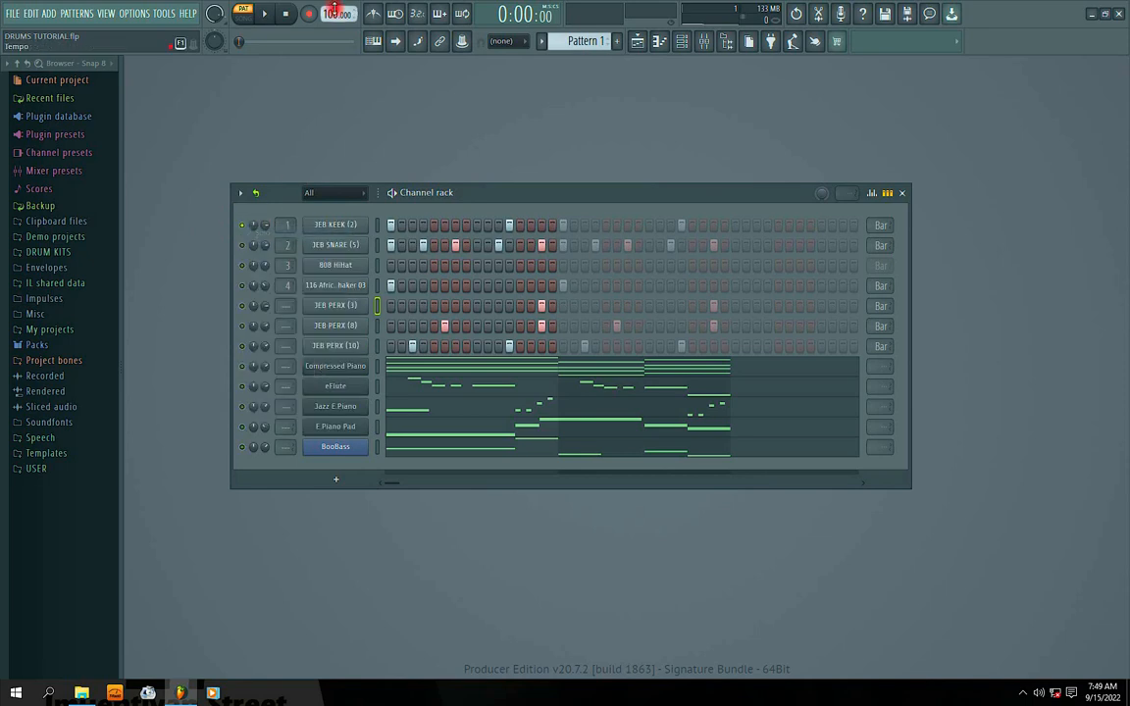
click(309, 246)
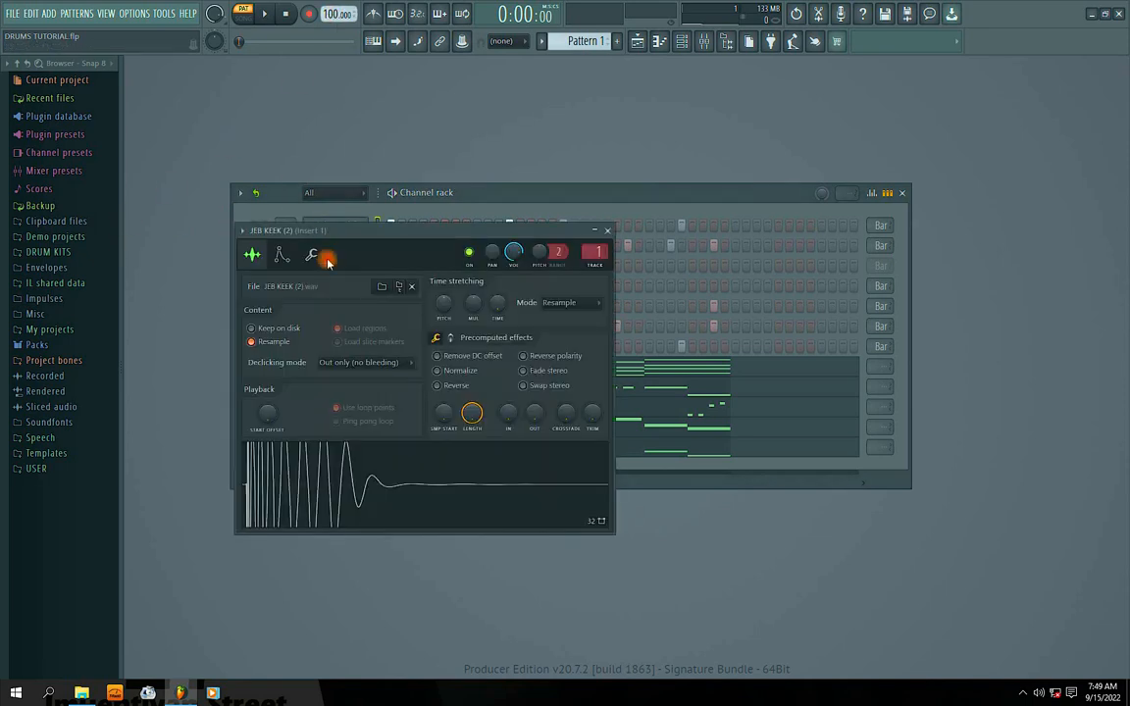
click(607, 230)
click(338, 246)
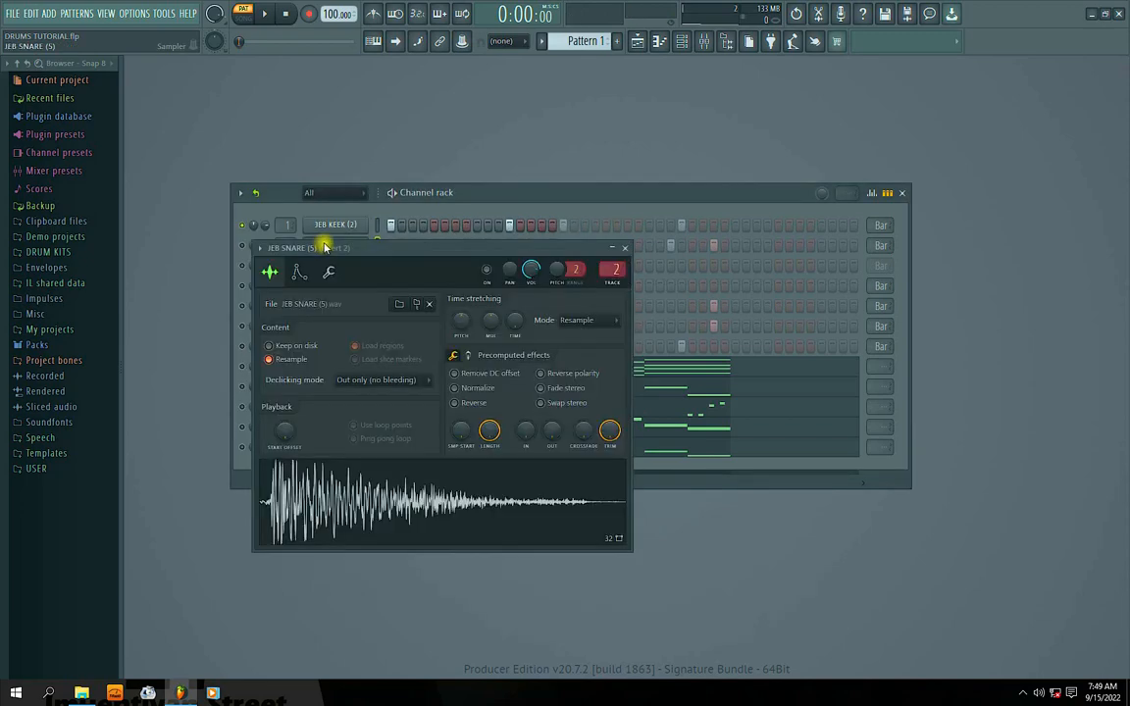
click(624, 247)
click(311, 287)
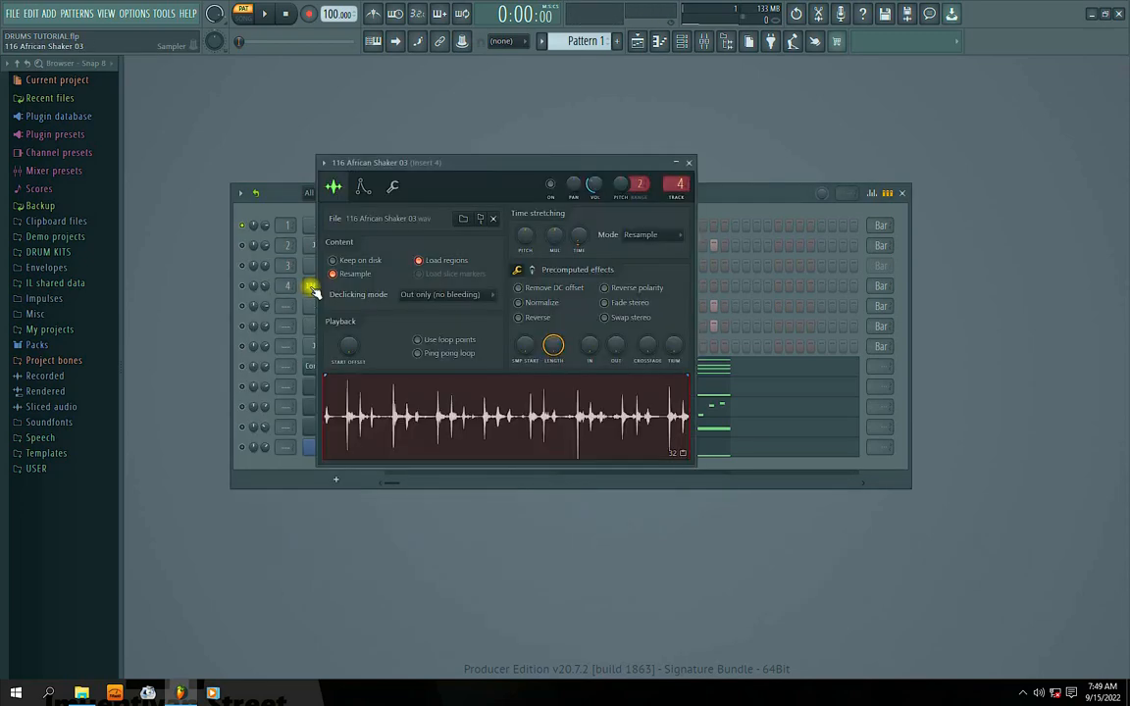
click(691, 164)
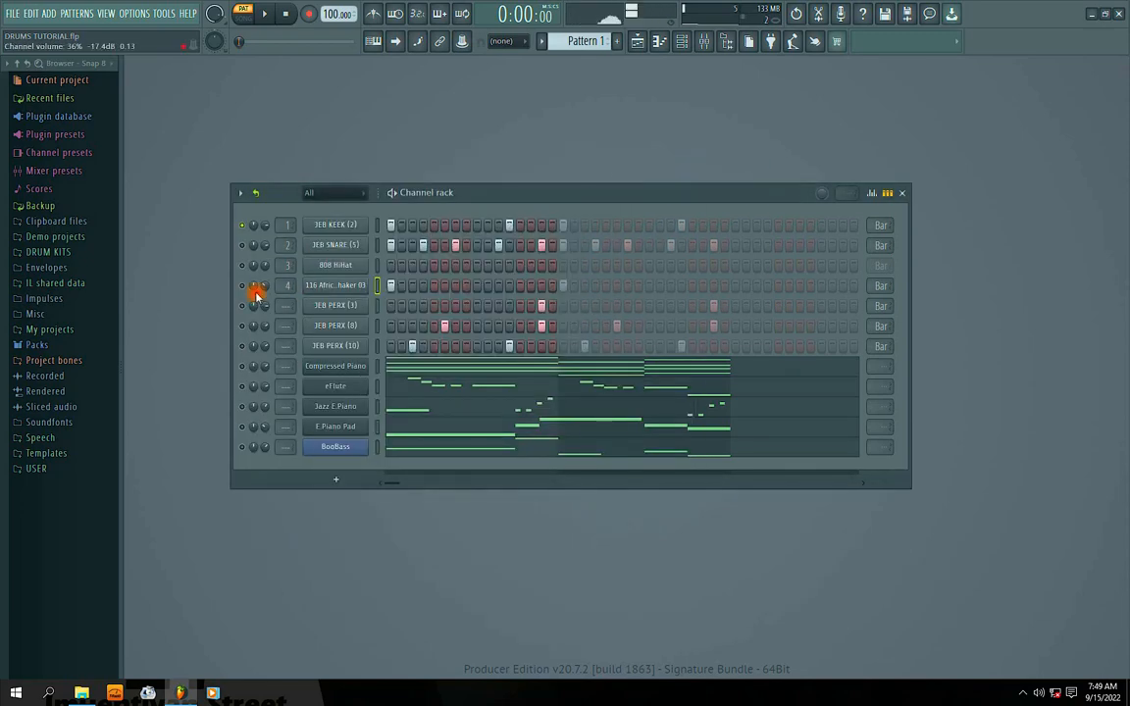
Turn the JEB KEEK (2) solo off and on again, and start playing the pattern
right_click(245, 225)
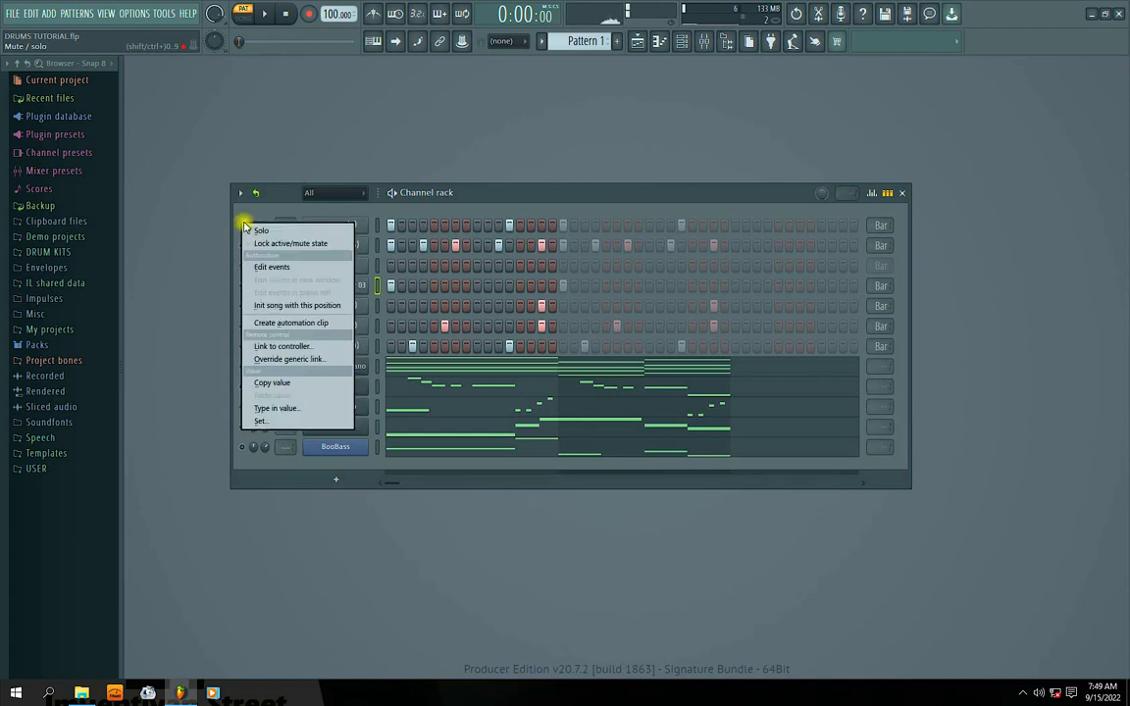
click(262, 228)
right_click(245, 226)
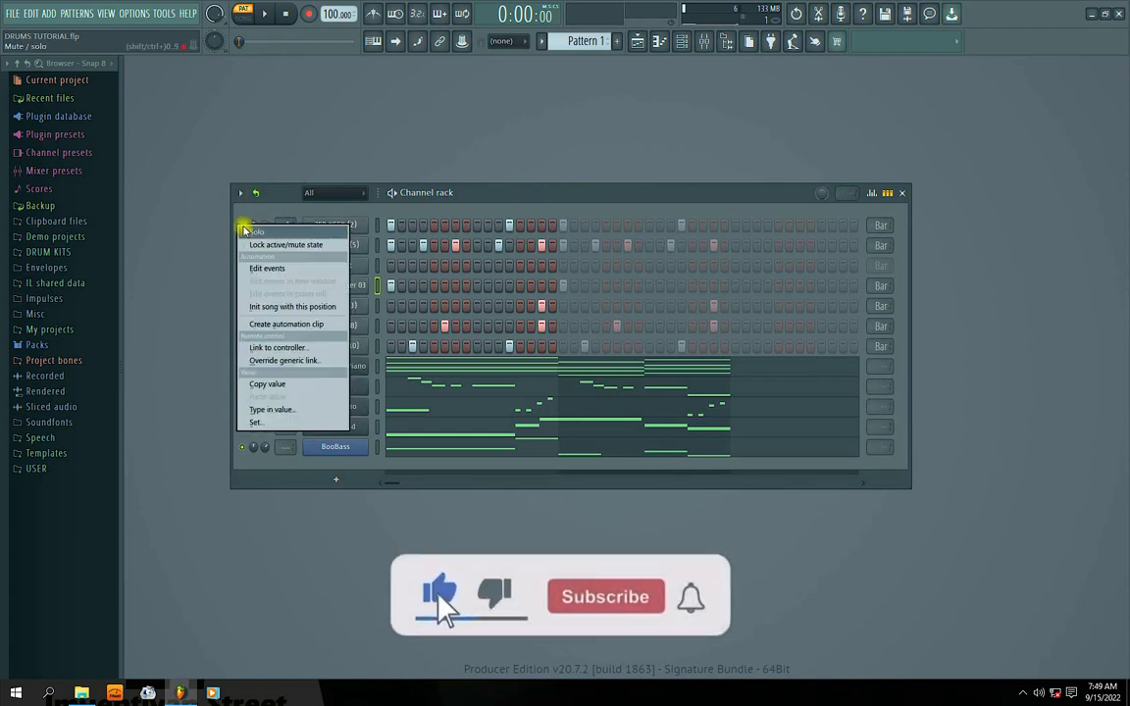
click(255, 236)
click(264, 12)
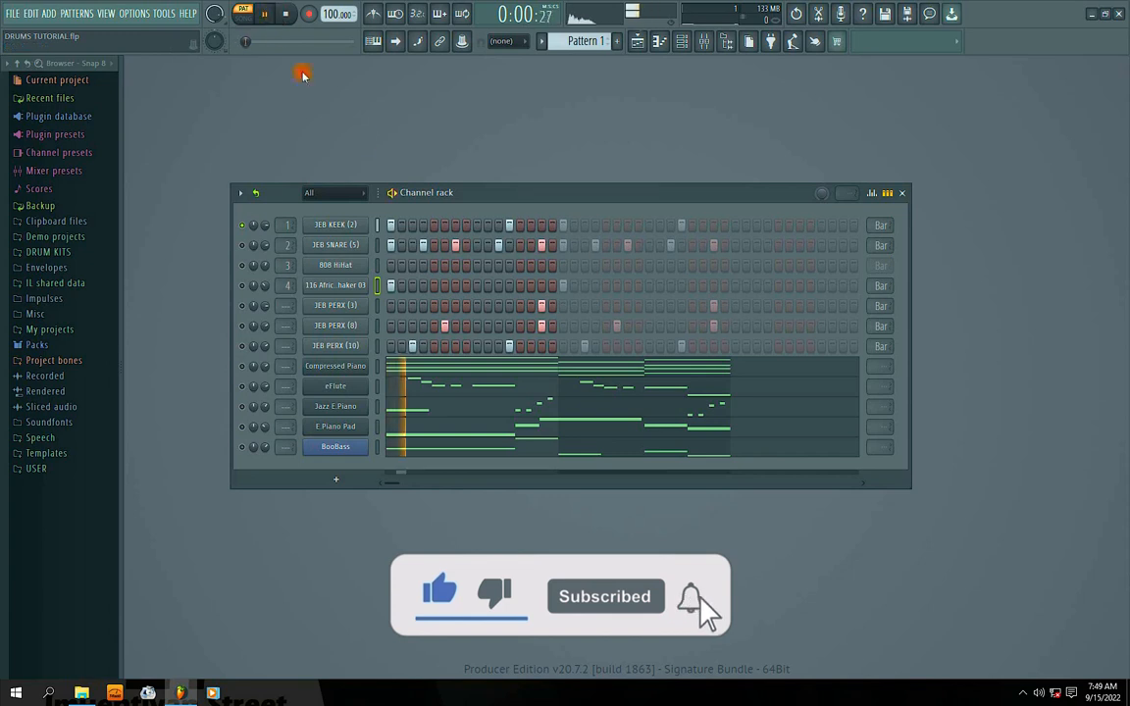
Unmute the JEB SNARE (5), 808 HiHat, African shaker, JEB PERX (3) and JEB PERX (8) channels one by one during playback
click(242, 266)
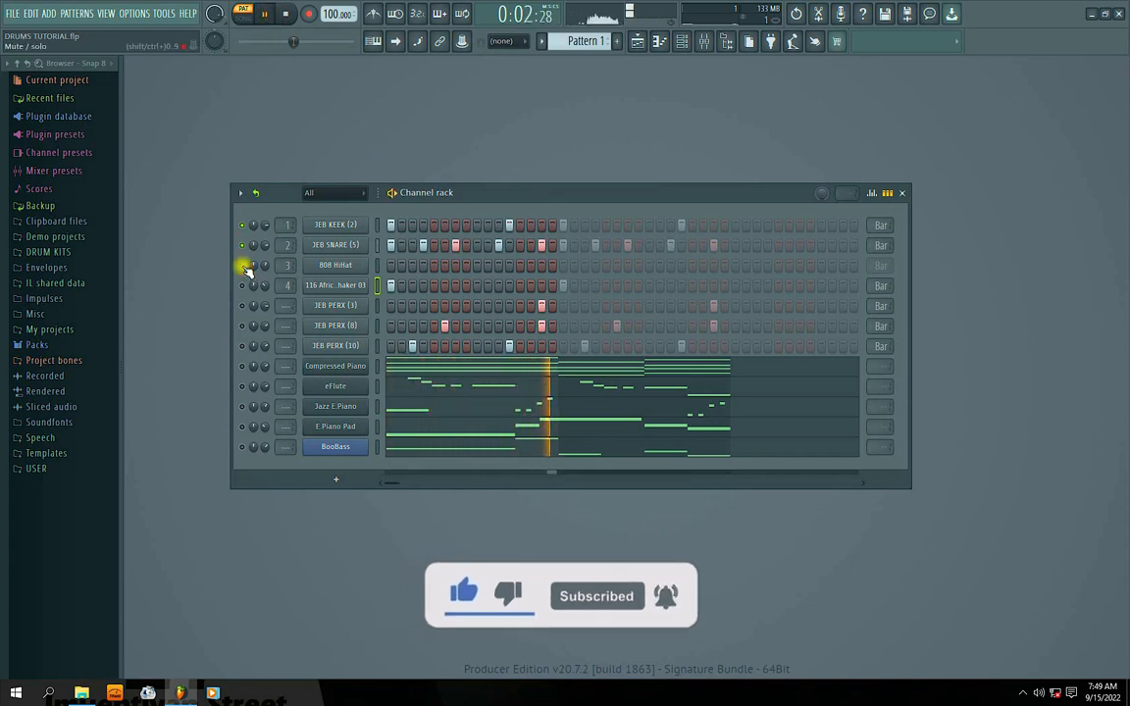
click(245, 285)
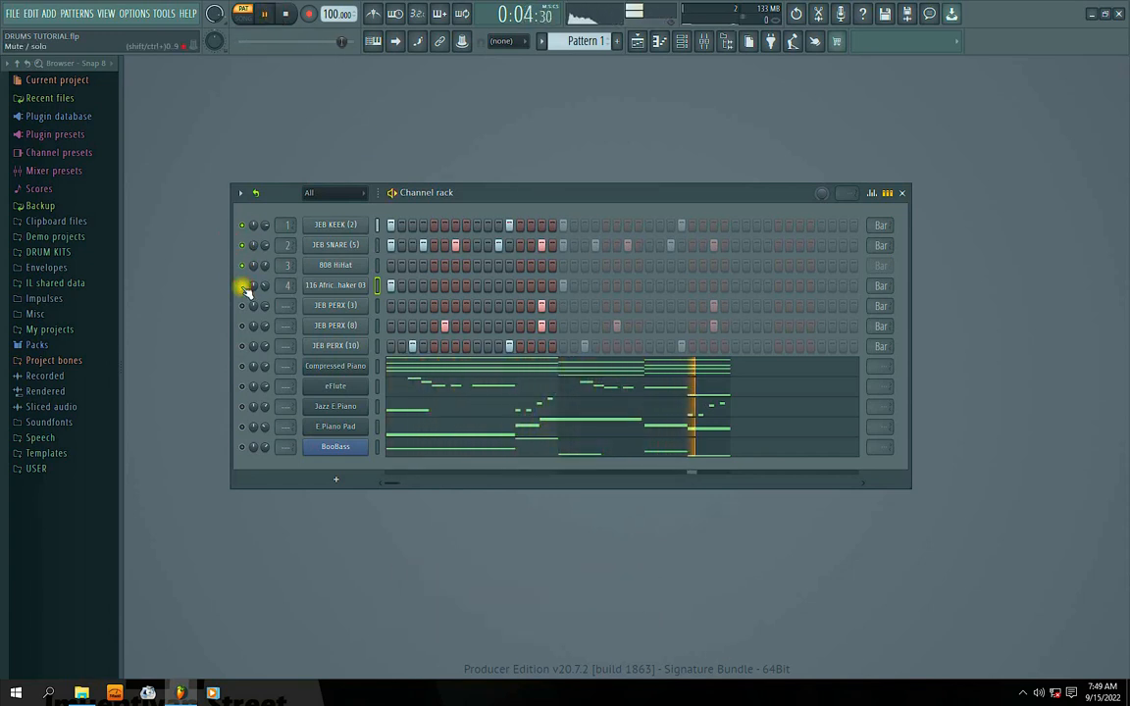
click(244, 305)
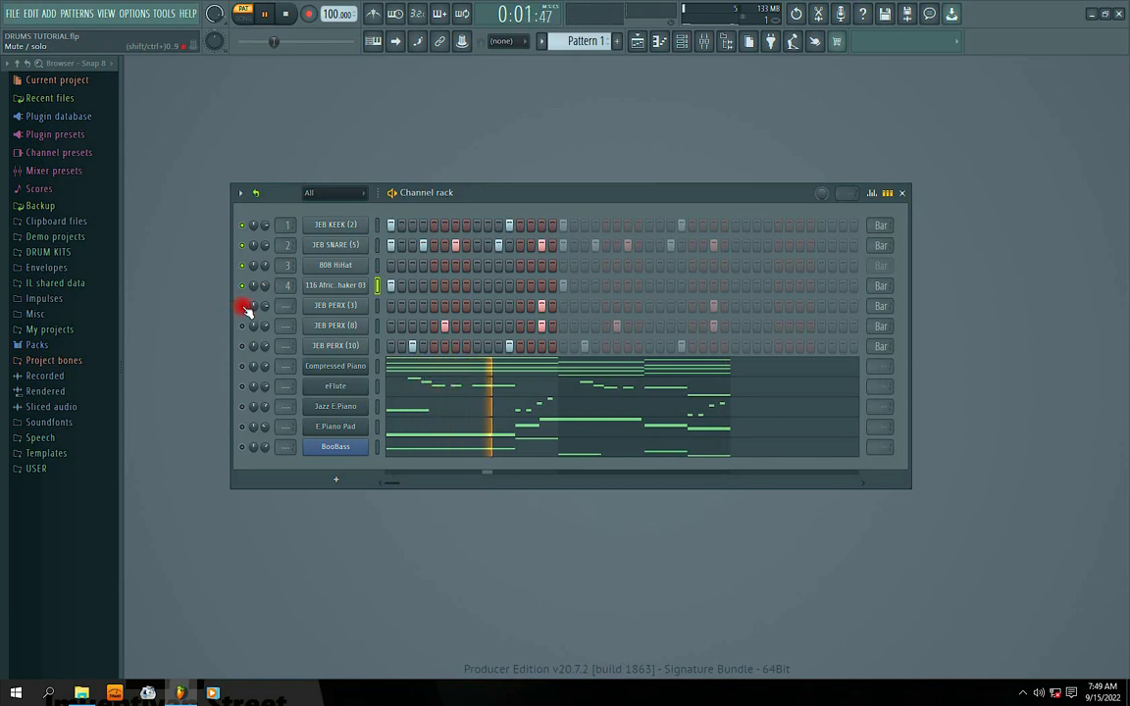
click(244, 327)
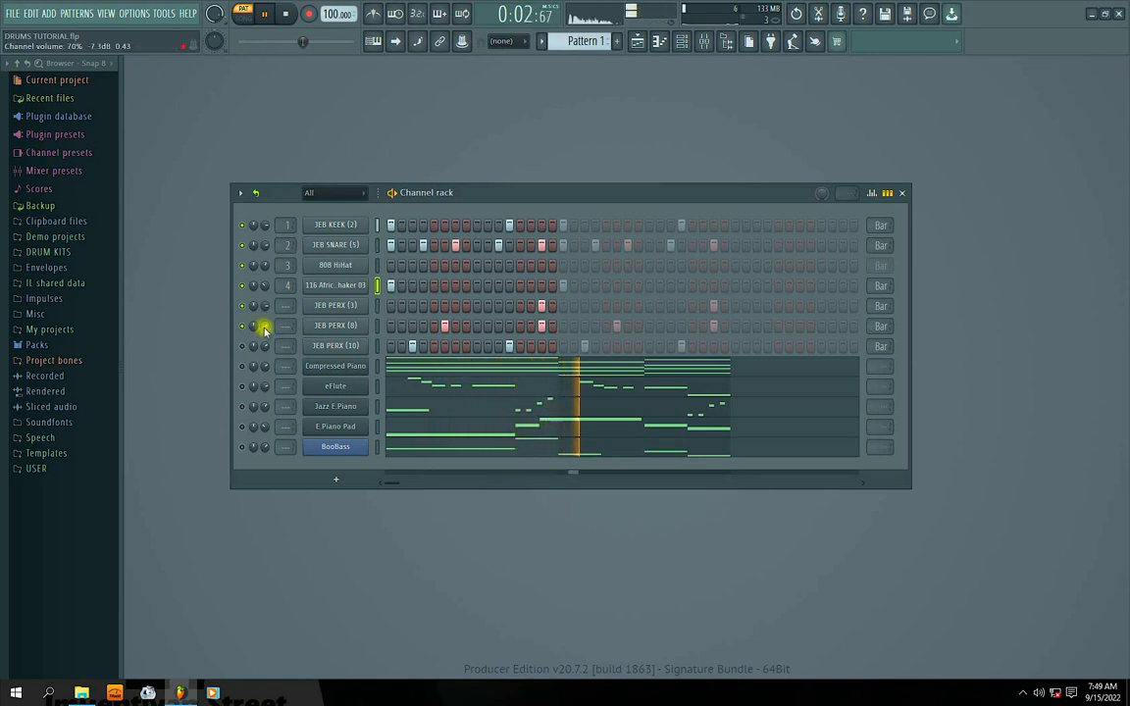
Bring in the JEB PERX (10), Compressed Piano, eFlute and Jazz E.Piano channels, adjusting the instrument volumes as the loop plays
scroll(266, 349, down, 2)
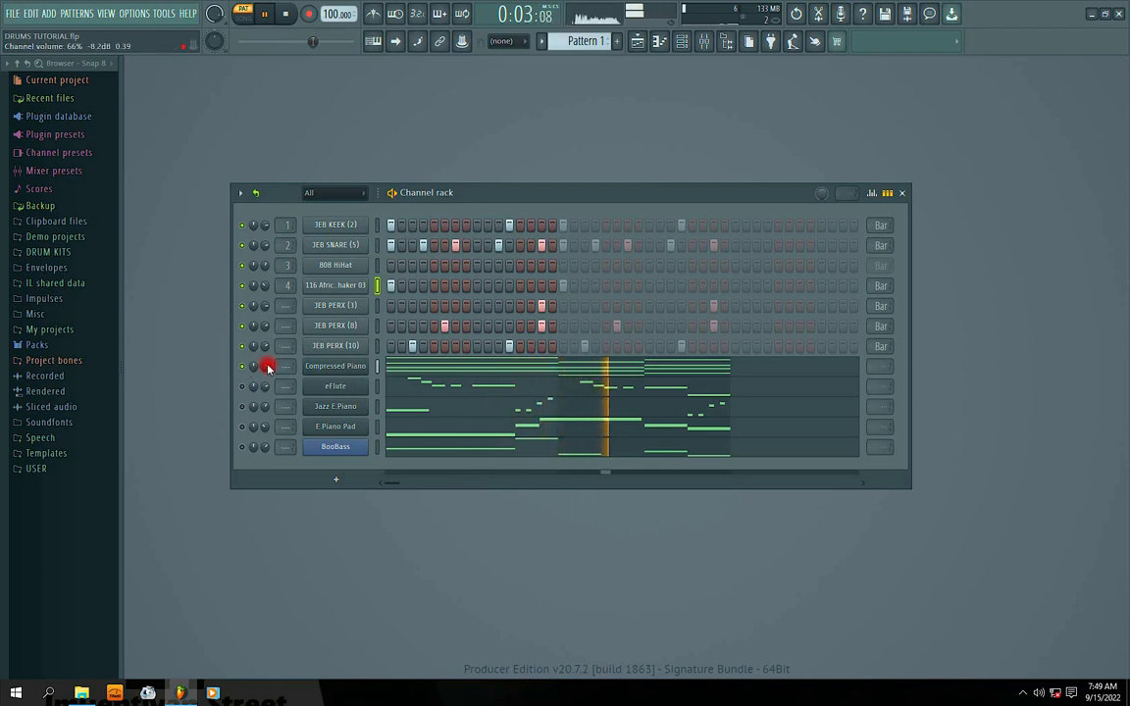
scroll(267, 365, down, 4)
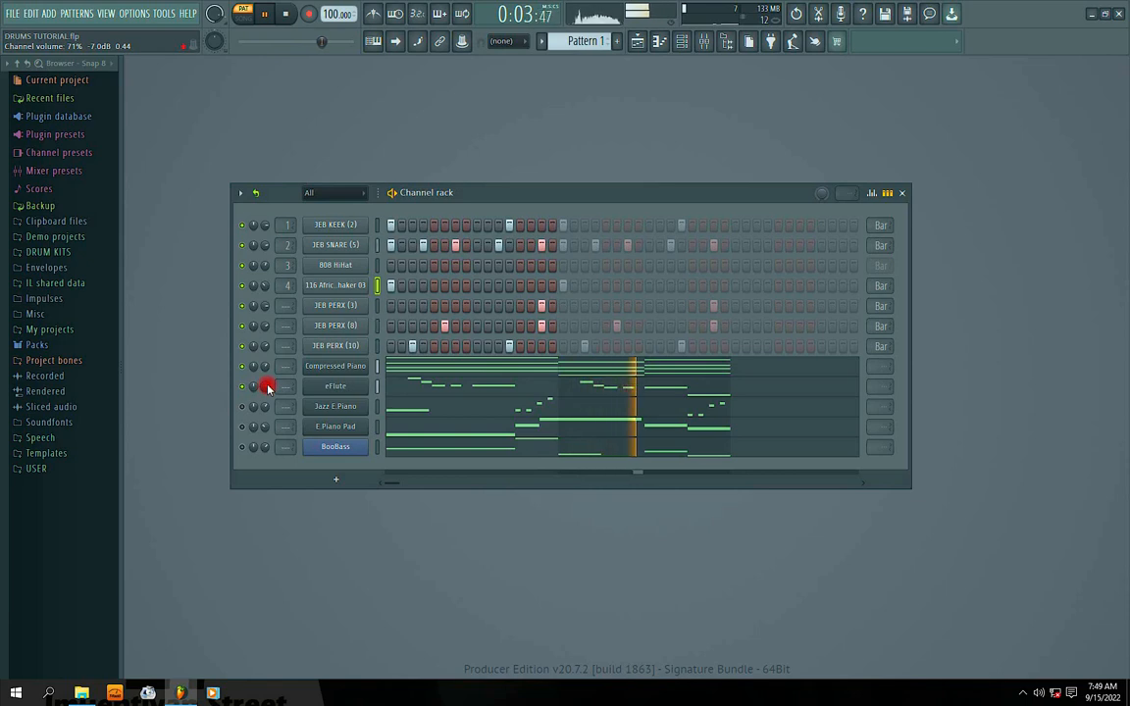
drag(268, 389, 267, 395)
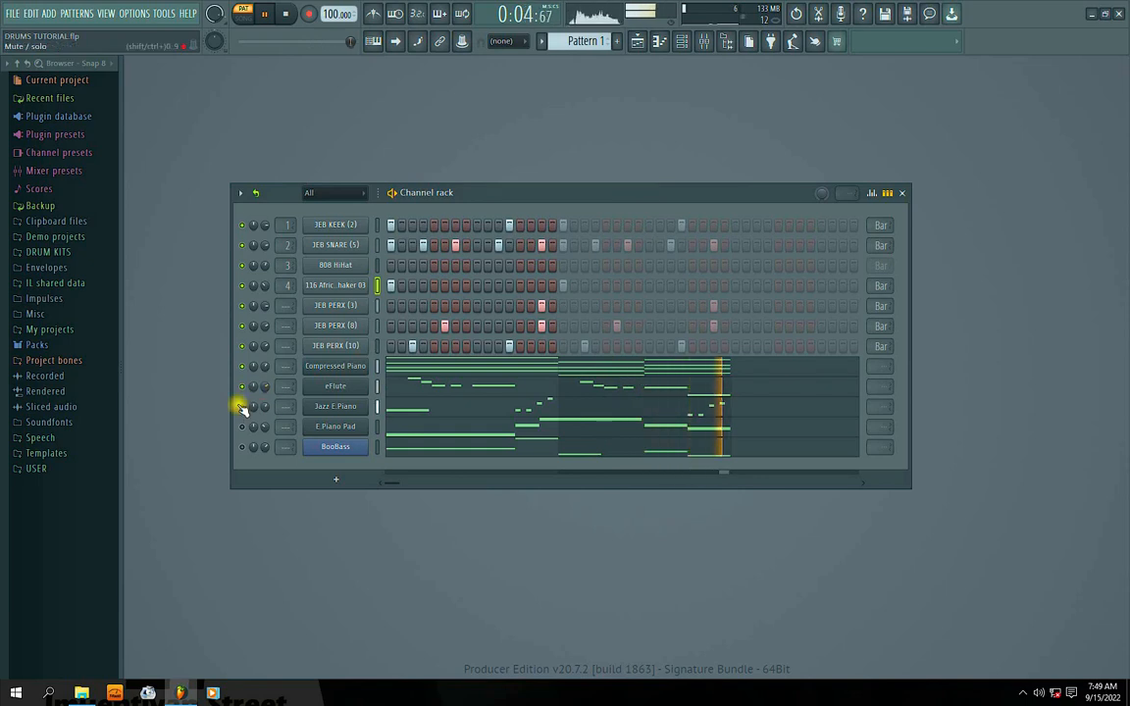
drag(265, 406, 265, 420)
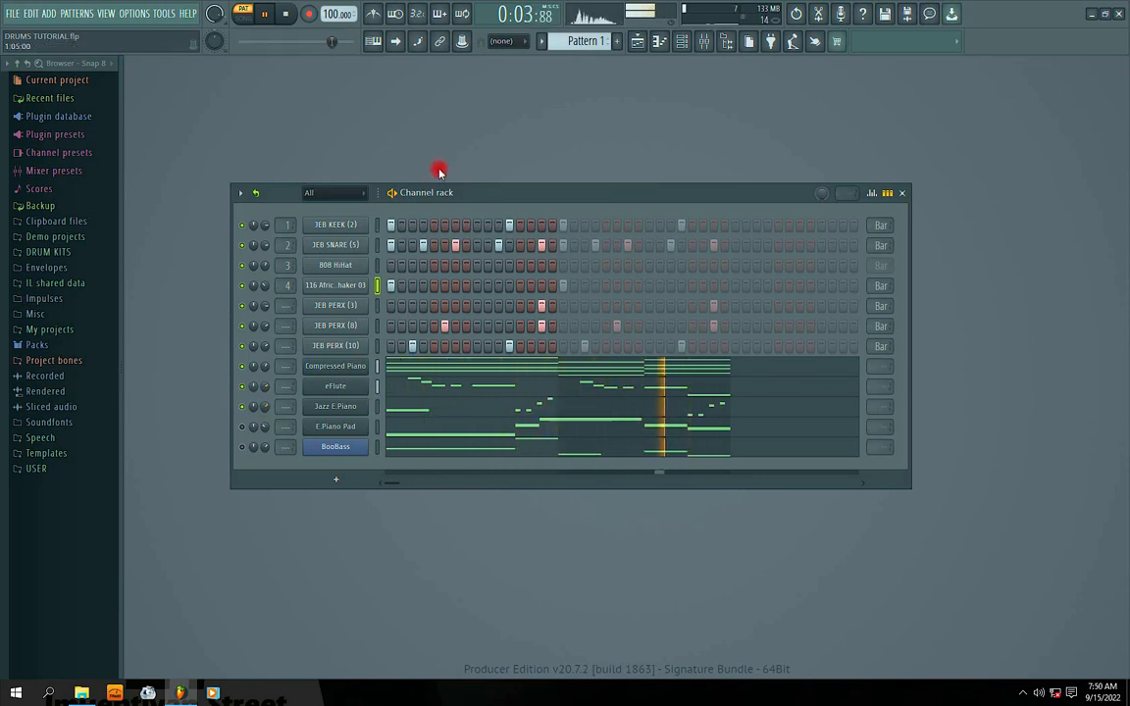
drag(485, 191, 482, 184)
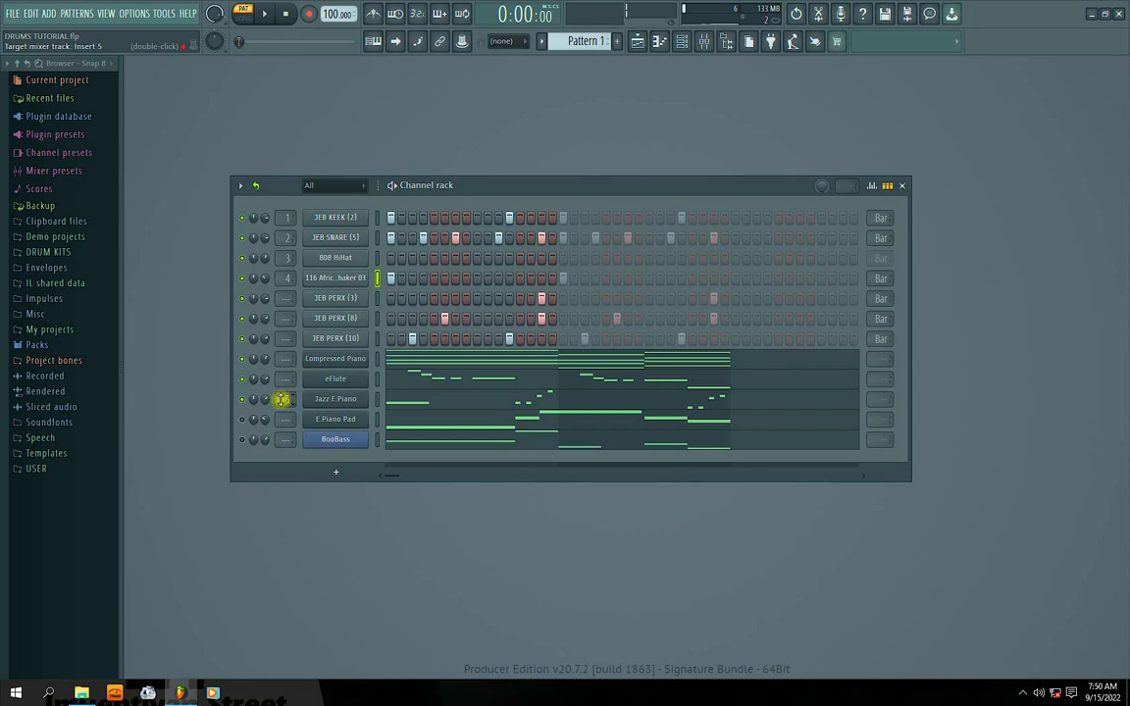
Route Jazz E.Piano to mixer Insert 5, load Fruity Reeverb 2 in its first effect slot and listen to the loop
double_click(281, 399)
click(829, 195)
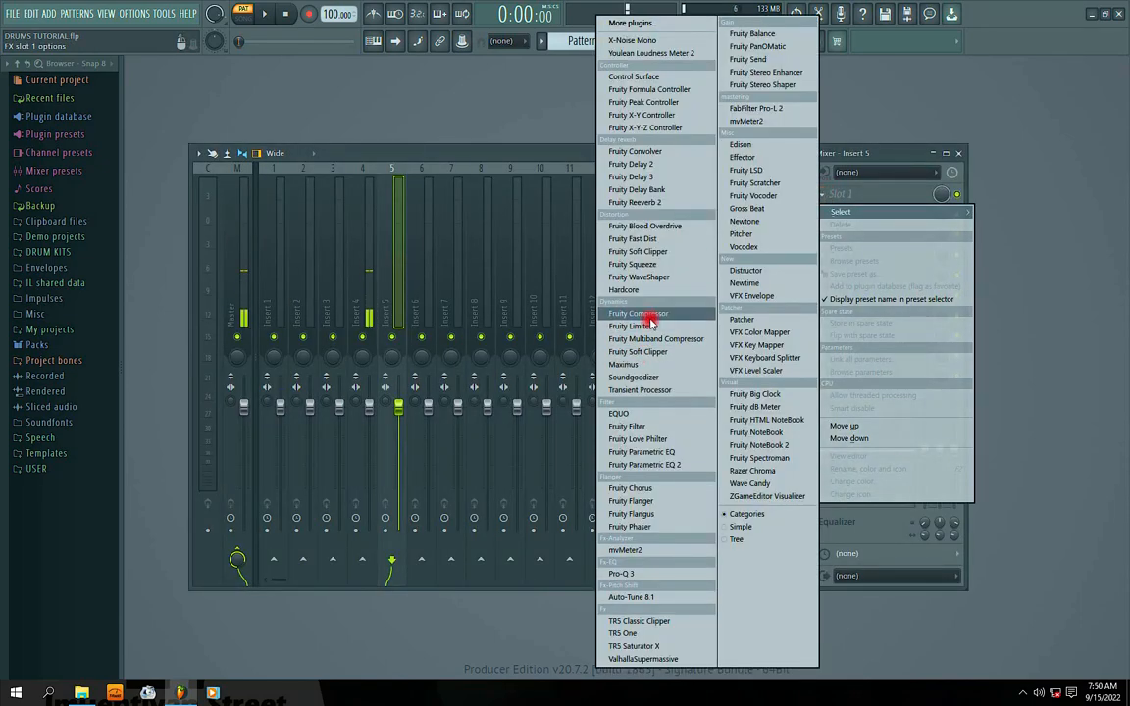
click(636, 202)
key(space)
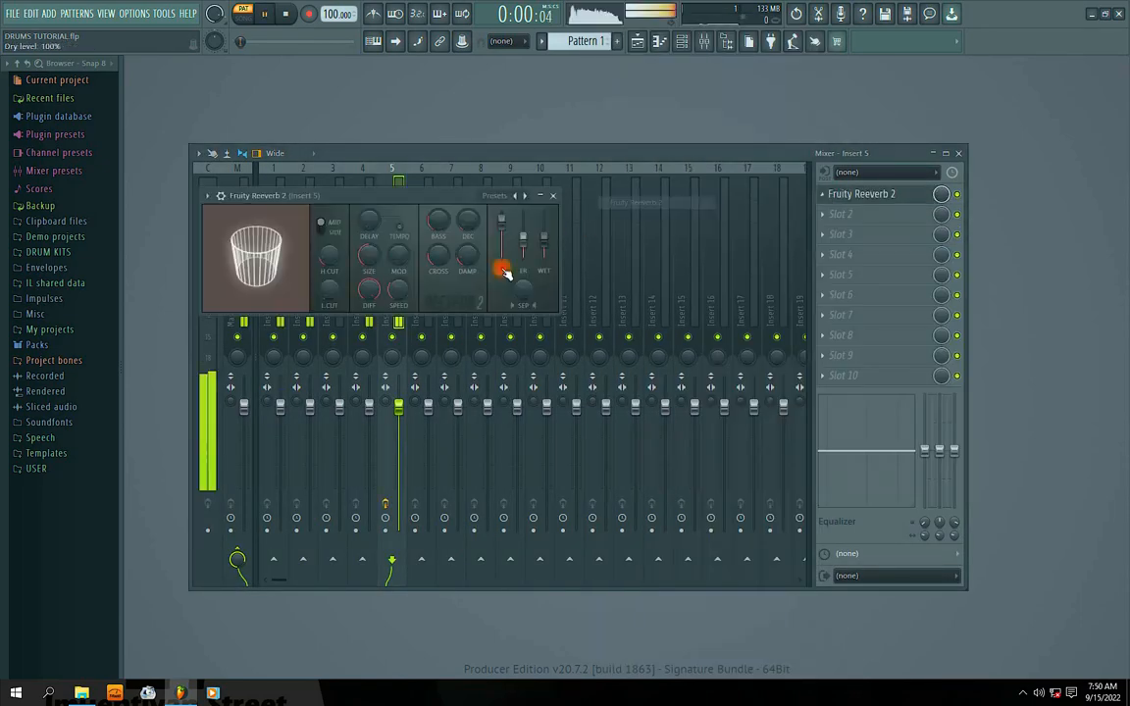
drag(390, 191, 480, 218)
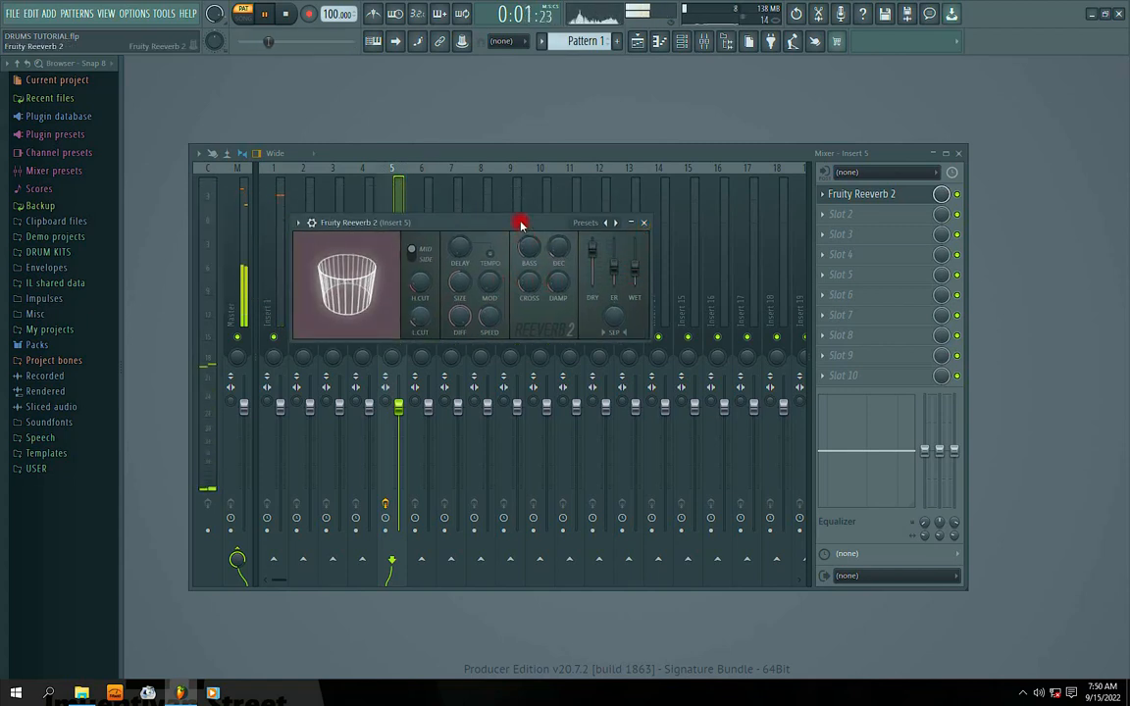
drag(520, 221, 526, 237)
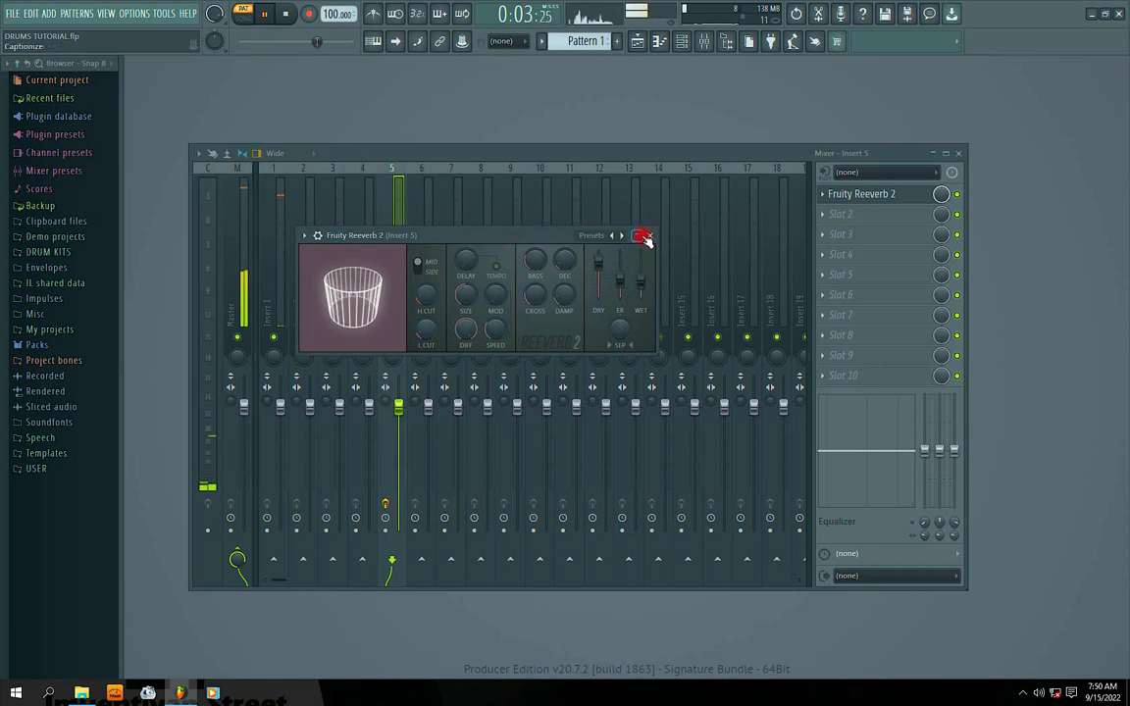
click(649, 235)
click(960, 154)
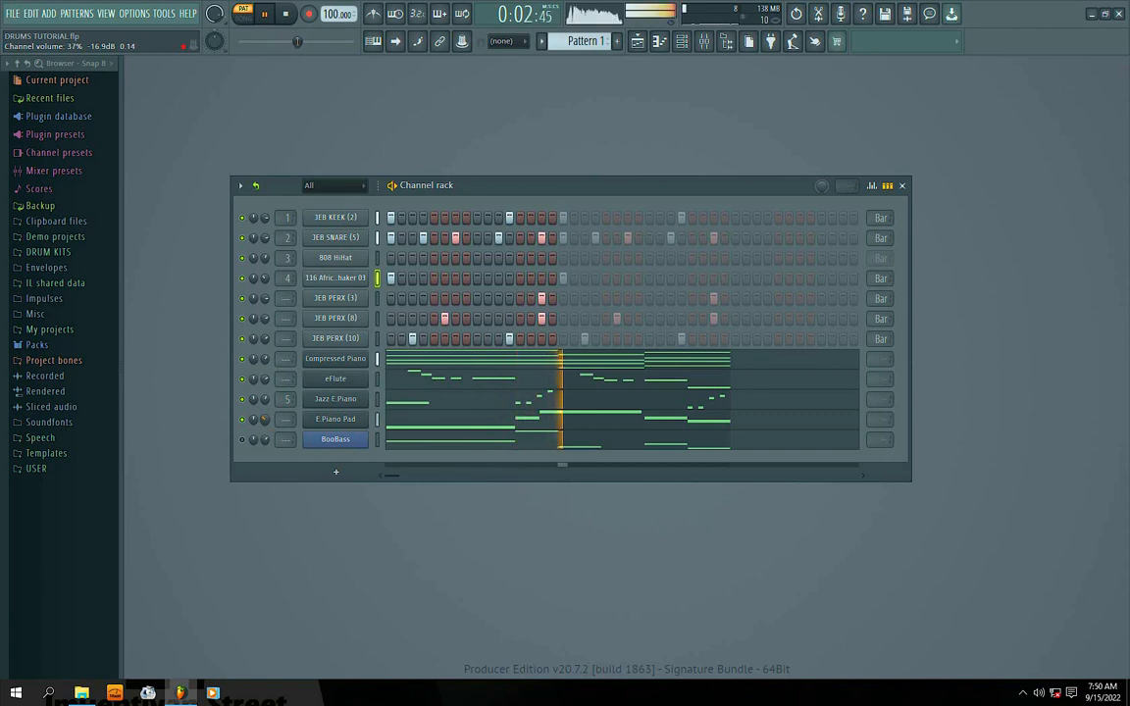
Route the E.Piano Pad channel to mixer track 5, adjust its volume and unmute the BooBass channel
mouse_move(281, 421)
mouse_down()
mouse_move(286, 403)
mouse_move(265, 421)
mouse_up()
click(243, 440)
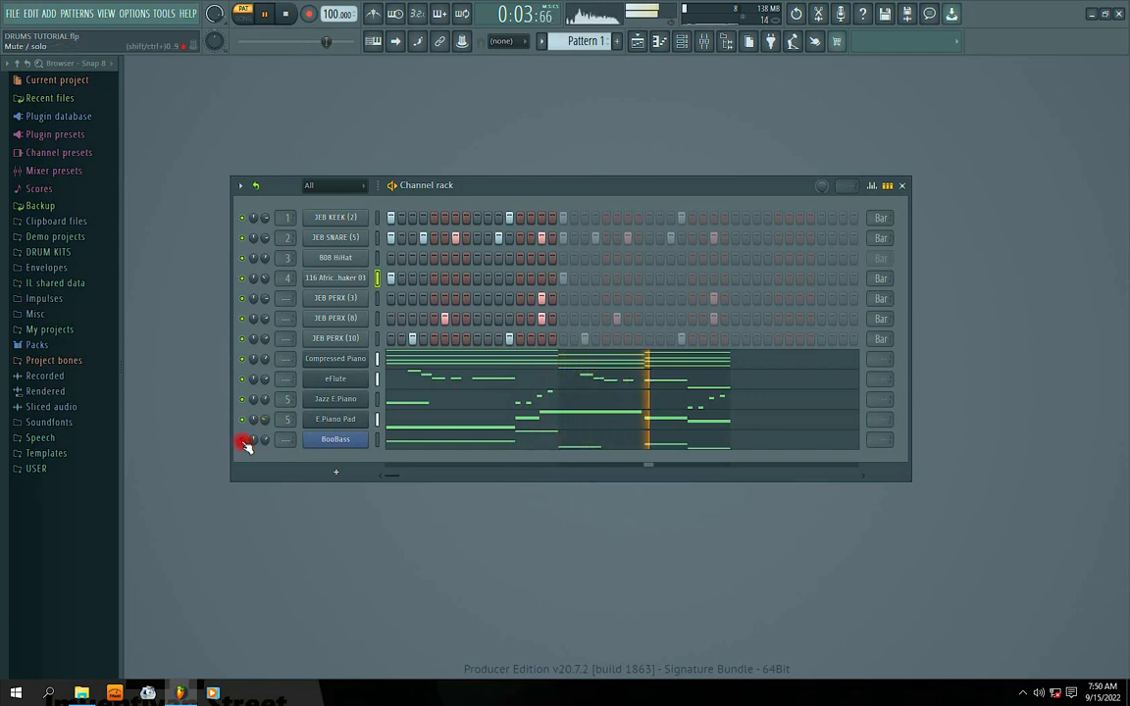
Adjust the BooBass channel volume against the other instruments while the loop plays
drag(262, 442, 264, 402)
drag(518, 184, 527, 172)
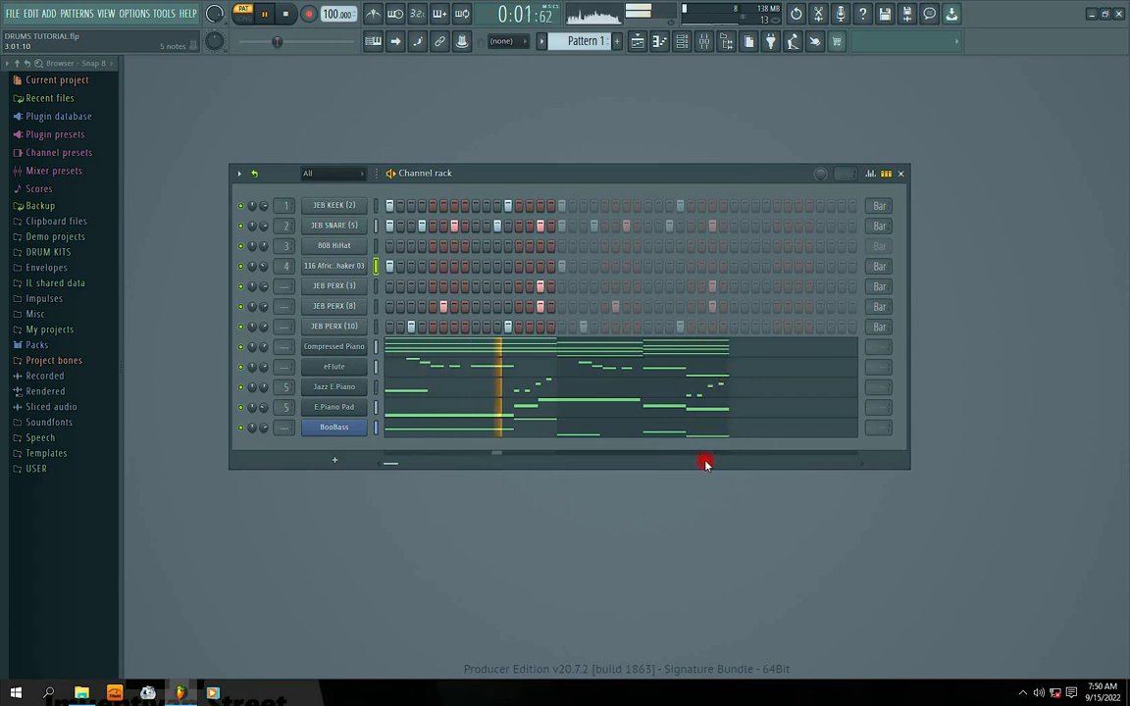
drag(478, 177, 493, 183)
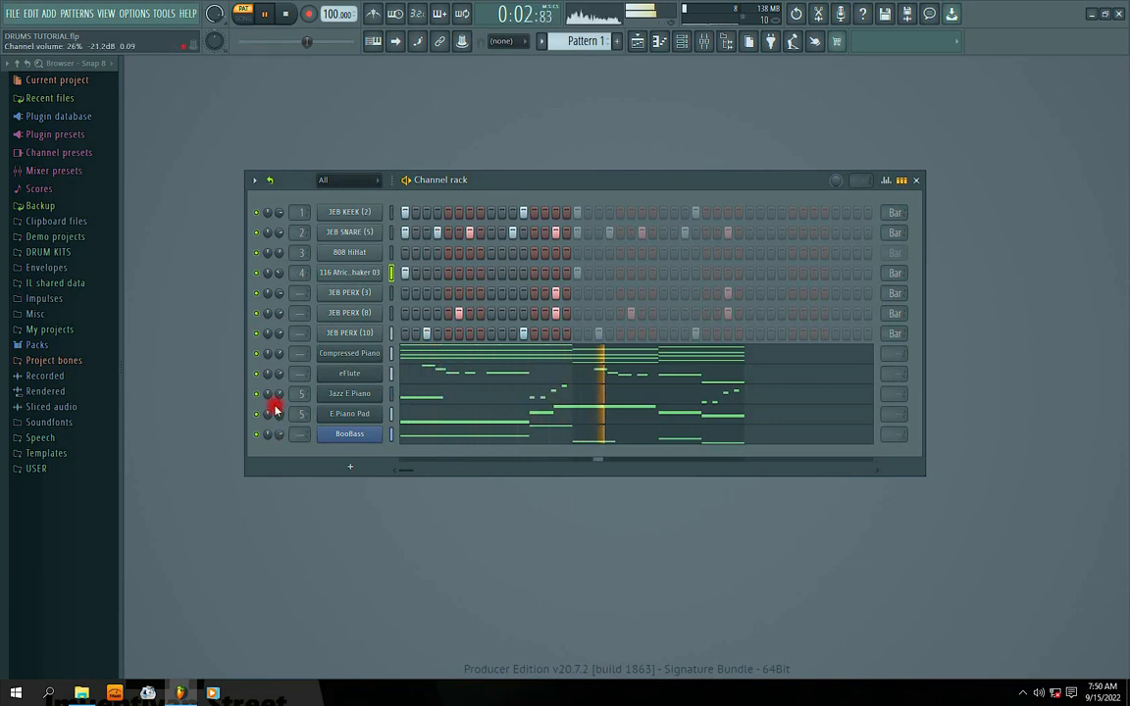
Solo the Compressed Piano channel, then unmute the drum and percussion channels to hear them together and stop playback
right_click(256, 354)
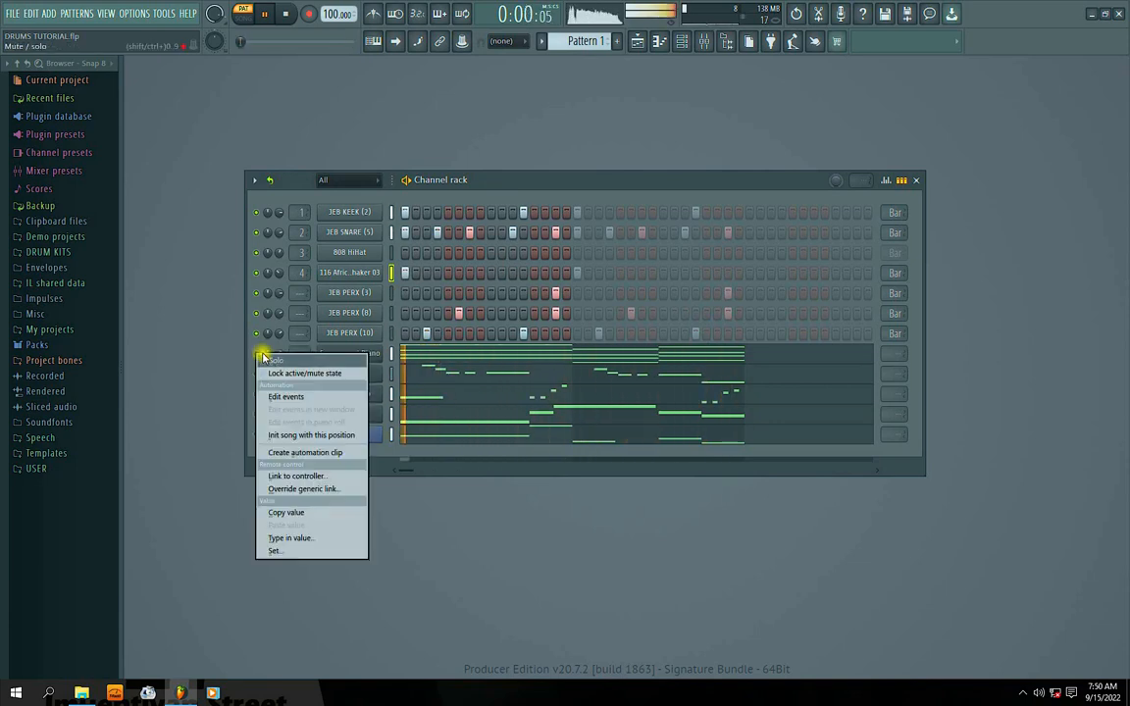
click(268, 357)
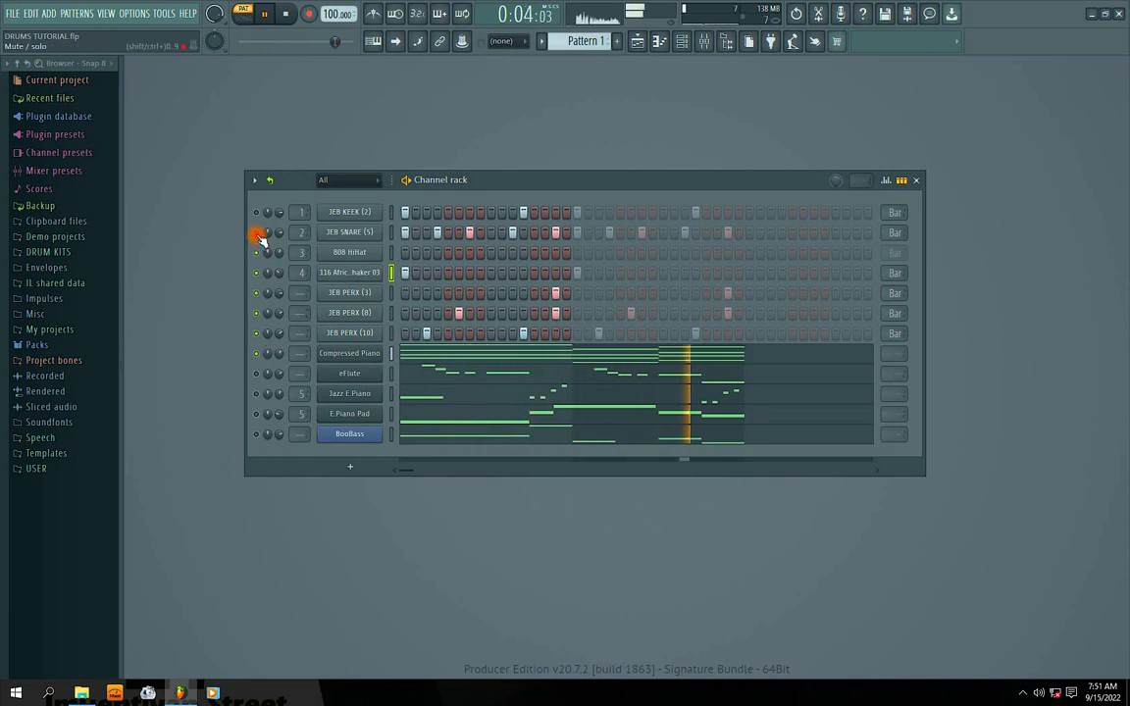
drag(489, 178, 491, 188)
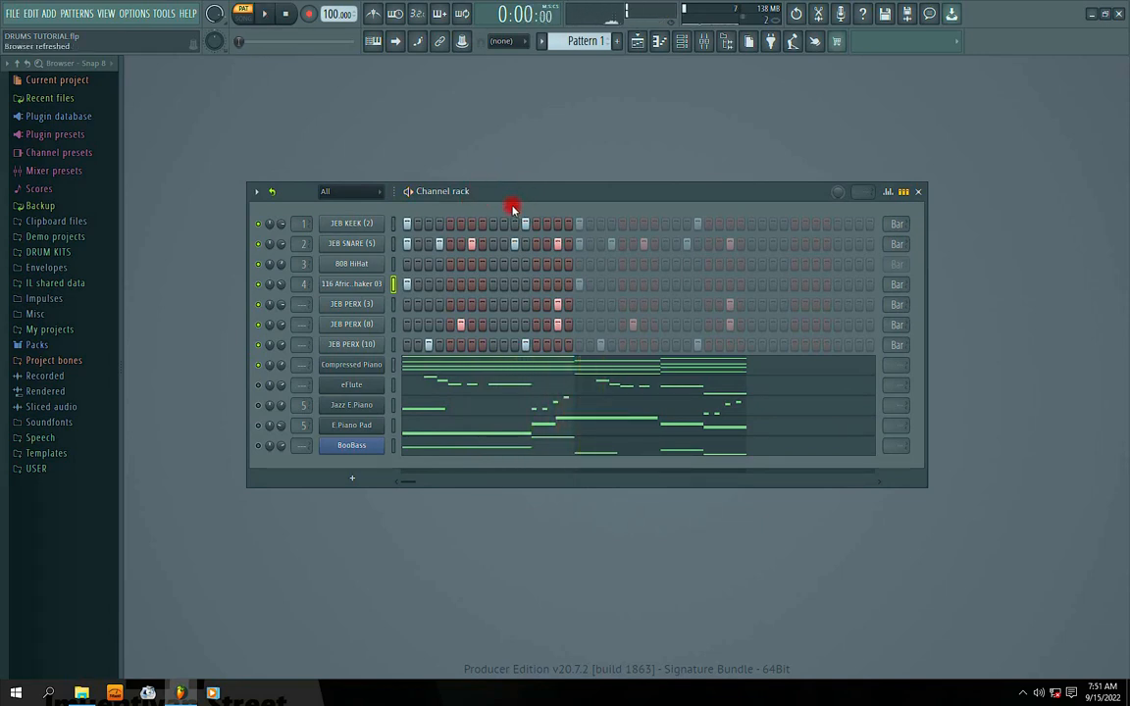
Copy the steps and notes of all channels from Pattern 1 into the empty Pattern 2
drag(498, 182, 518, 177)
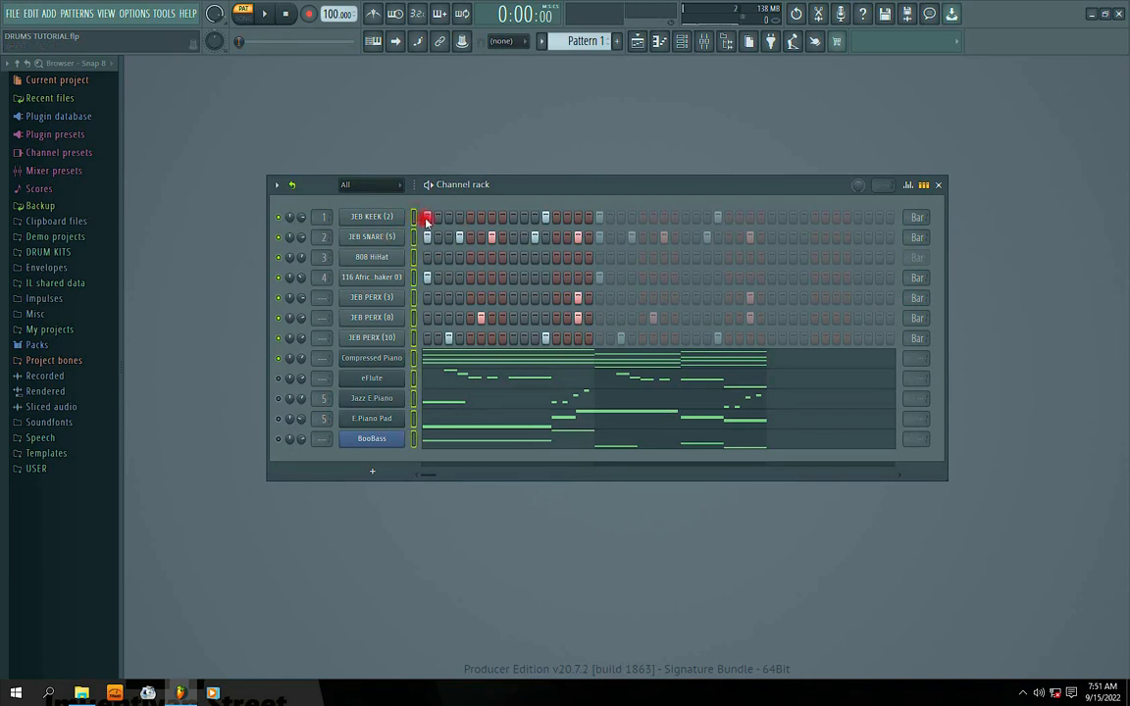
drag(527, 186, 525, 193)
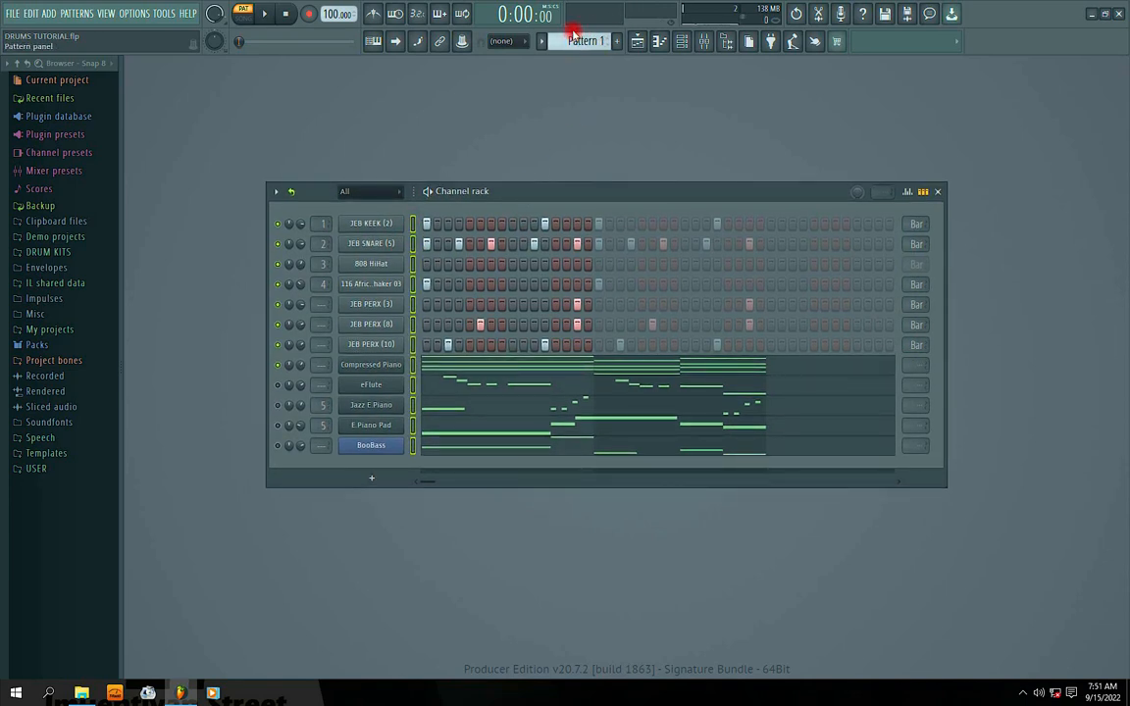
scroll(573, 31, down, 1)
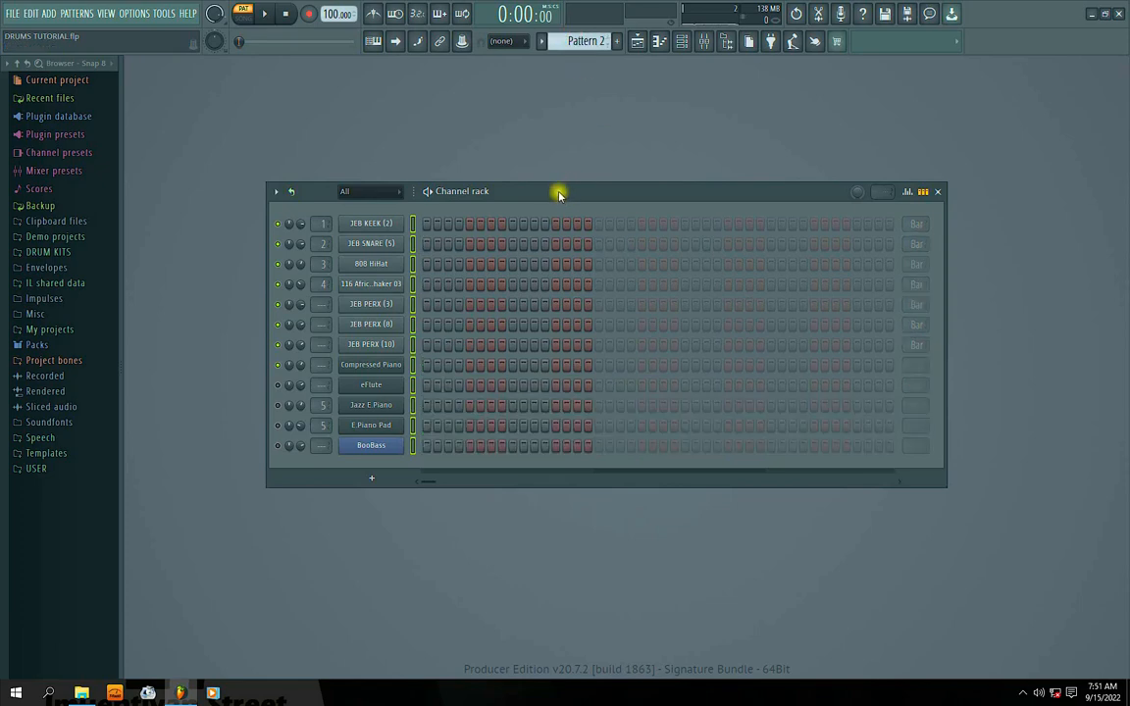
key(ctrl+v)
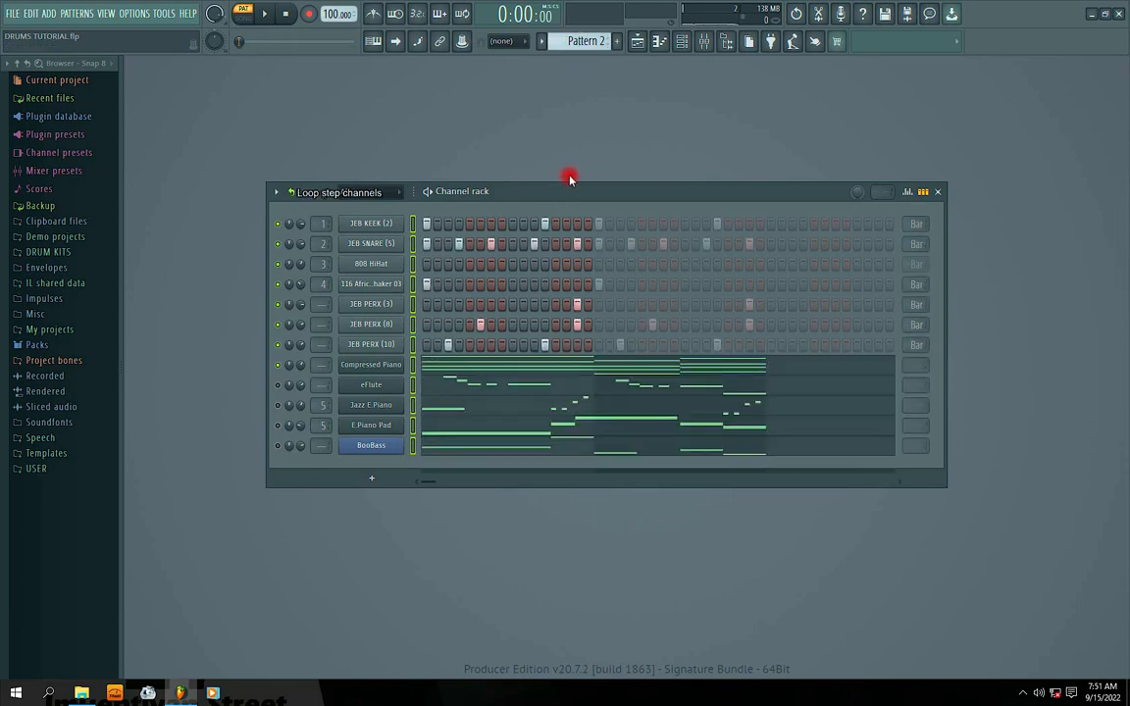
Open the playlist and split Pattern 2 by channel
click(635, 43)
right_click(257, 127)
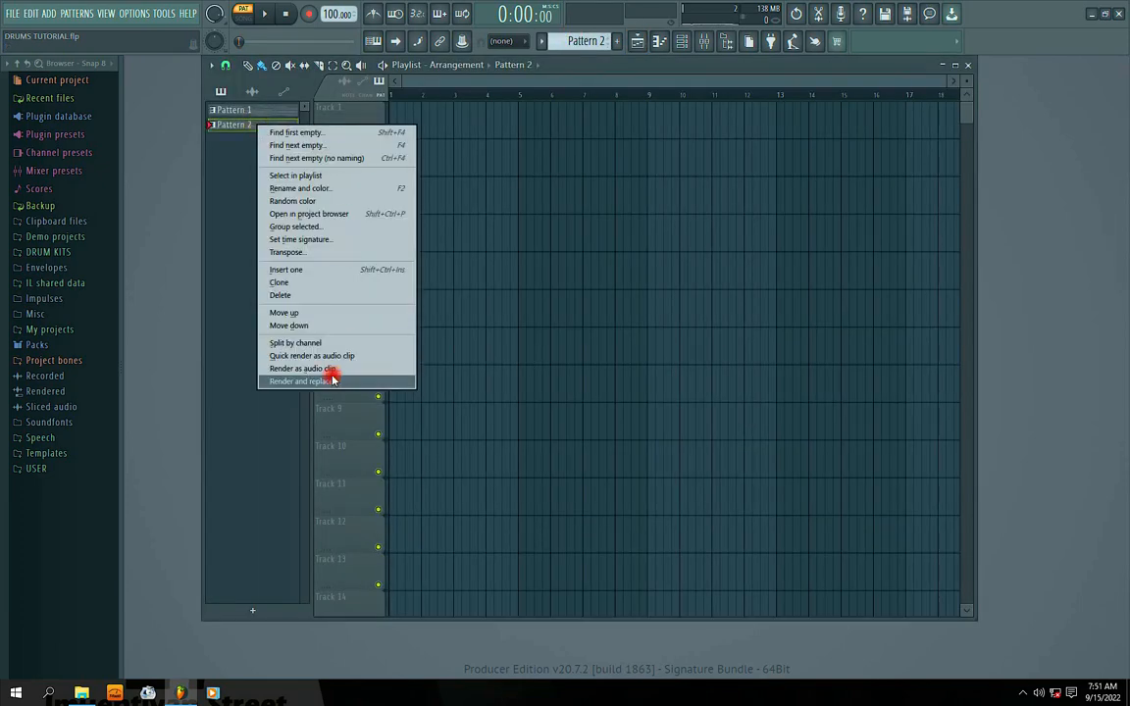
click(297, 342)
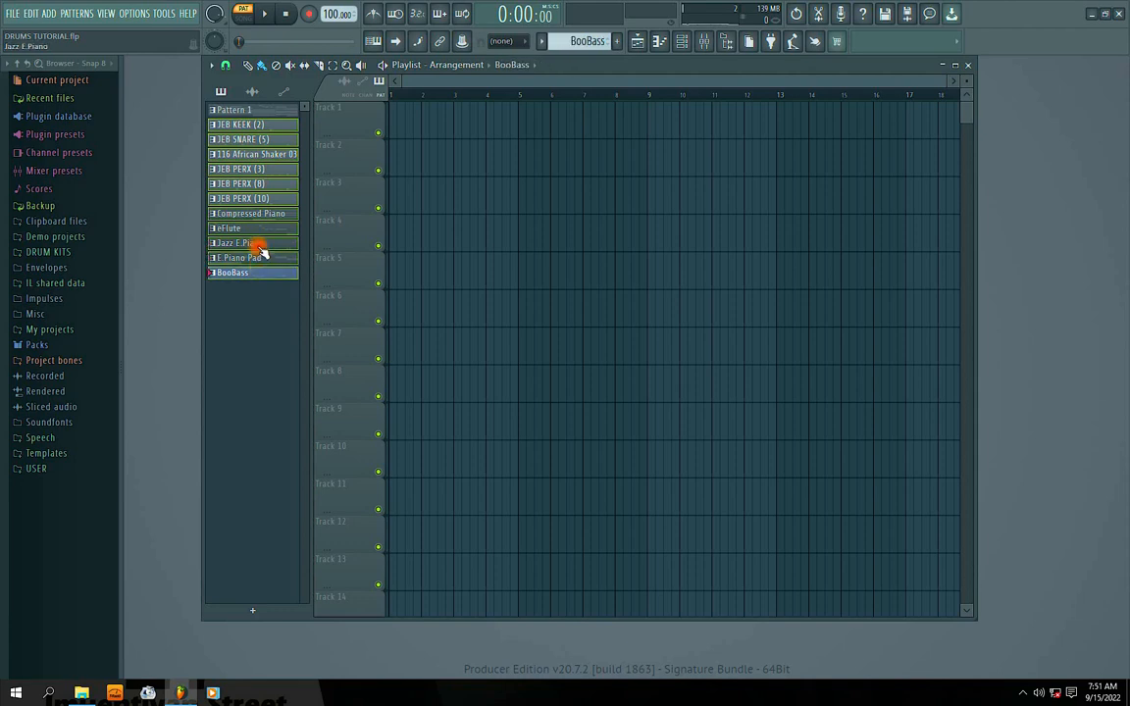
Place the split patterns on Tracks 1 to 11 from bar 1 and duplicate the six drum clips to fill two bars
drag(384, 131, 391, 302)
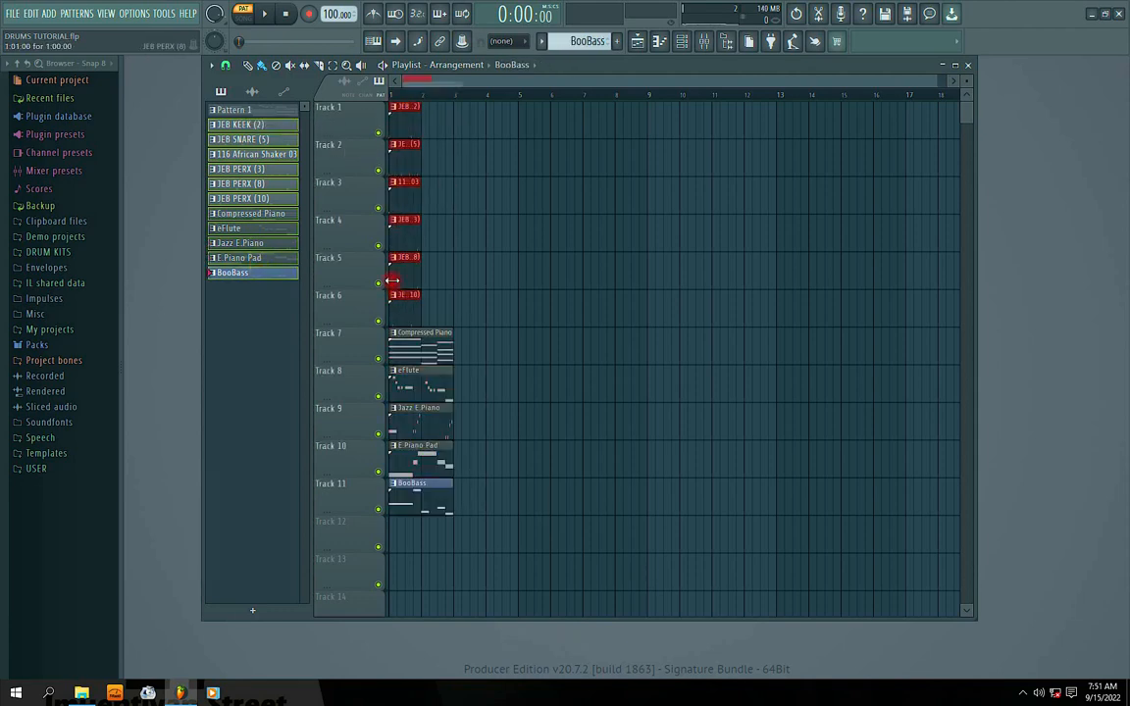
key(ctrl+b)
Select all playlist clips and duplicate the two-bar block repeatedly until the arrangement runs through bar 48
key(ctrl+a)
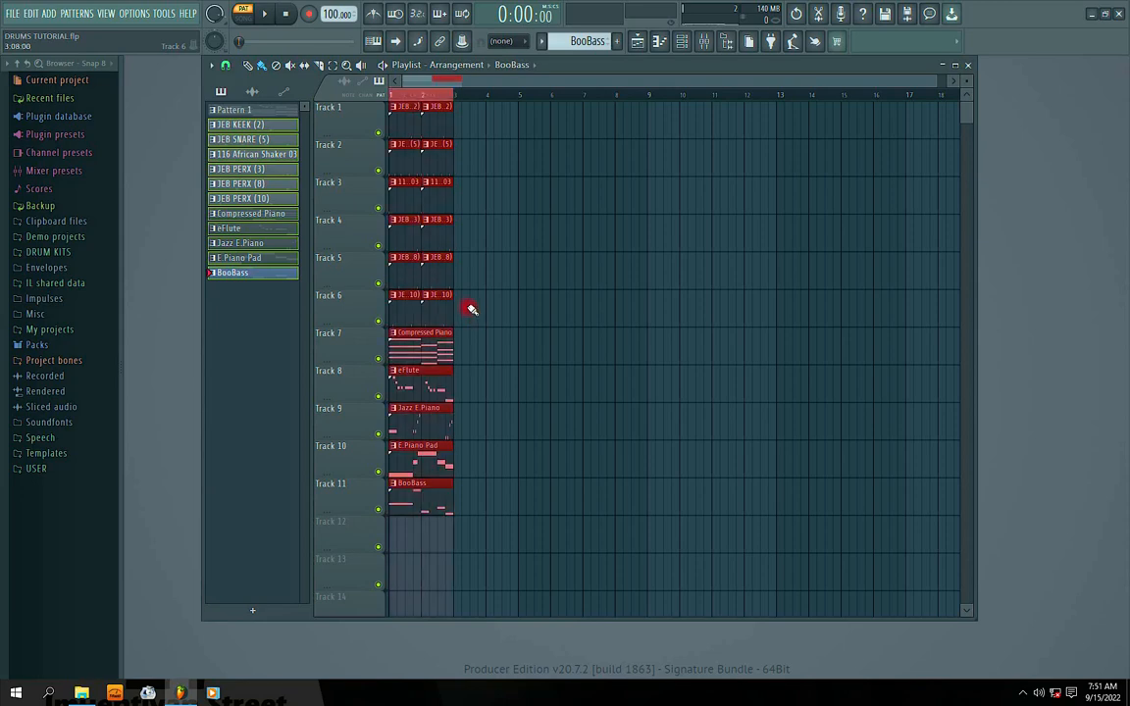
key(ctrl+b)
key(ctrl+b)
key(ctrl+b)
key(ctrl+b)
key(ctrl+b)
key(ctrl+b)
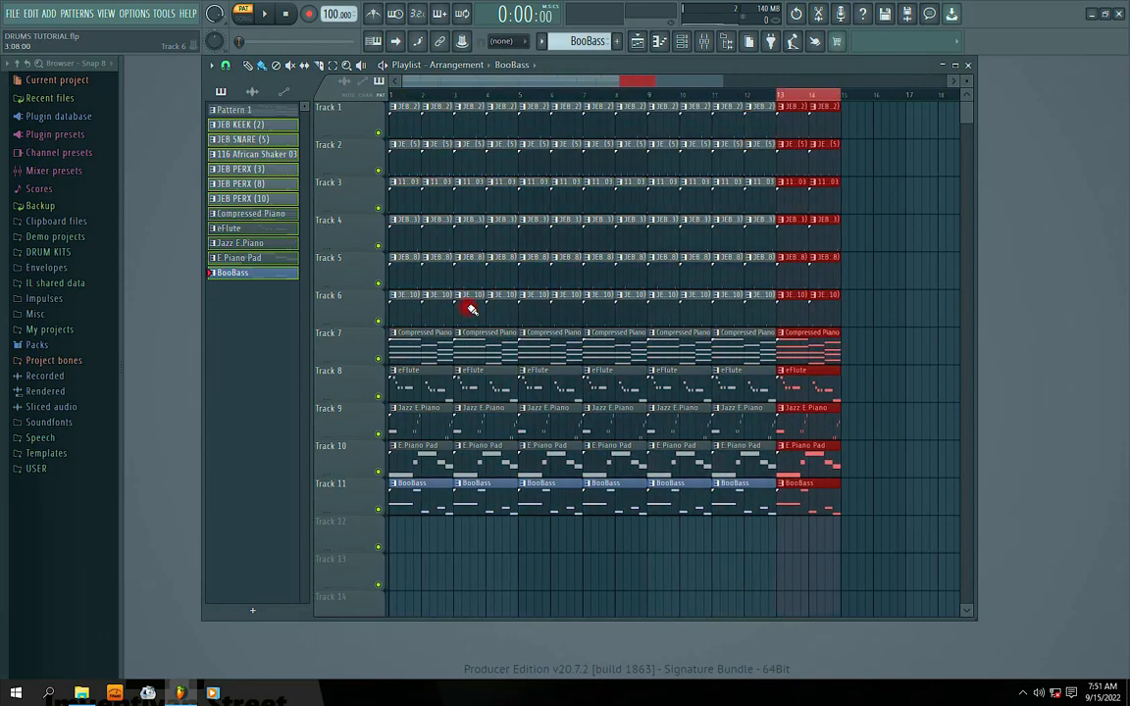
key(ctrl+b)
key(ctrl+b)
key(ctrl+b)
key(ctrl+b)
key(ctrl+b)
key(ctrl+b)
key(ctrl+b)
key(ctrl+b)
key(ctrl+b)
key(ctrl+b)
key(ctrl+b)
key(ctrl+b)
key(ctrl+b)
key(ctrl+b)
key(ctrl+b)
key(ctrl+b)
key(ctrl+b)
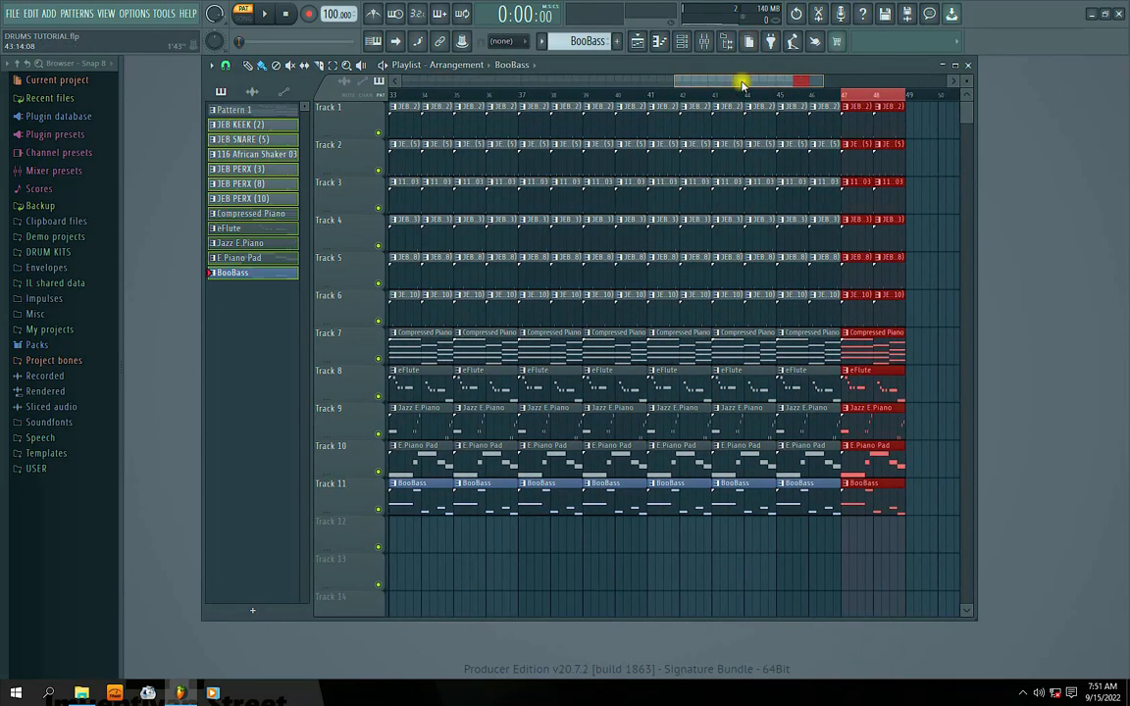
Clear the eFlute, Jazz E.Piano, E.Piano Pad and BooBass clips from bars 1–4 and Compressed Piano from bars 1–2, then play in song mode
drag(742, 86, 471, 86)
mouse_move(406, 529)
mouse_down()
mouse_move(393, 438)
mouse_move(455, 383)
mouse_move(472, 530)
mouse_up()
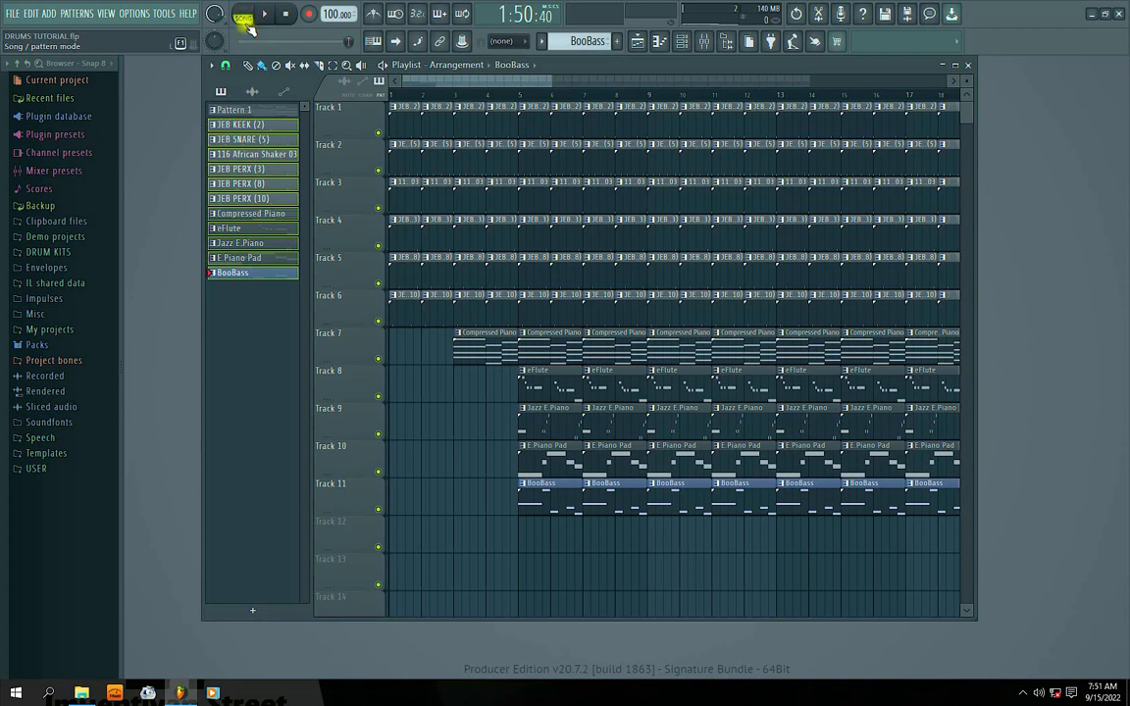
click(261, 125)
key(space)
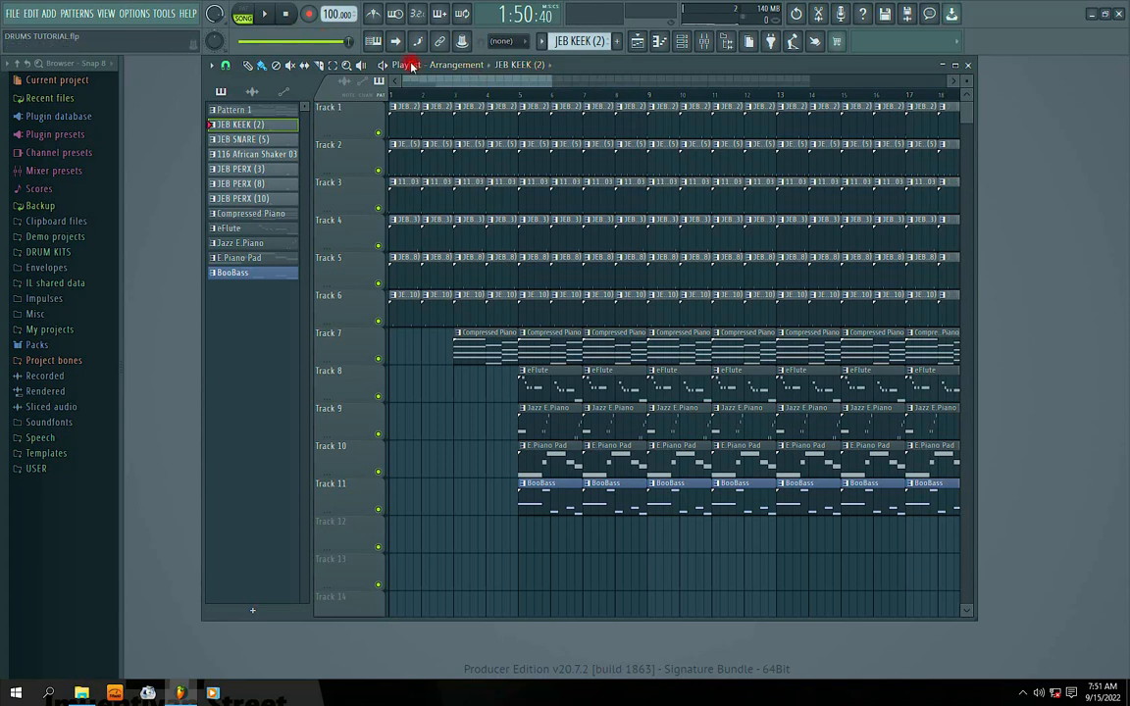
click(277, 15)
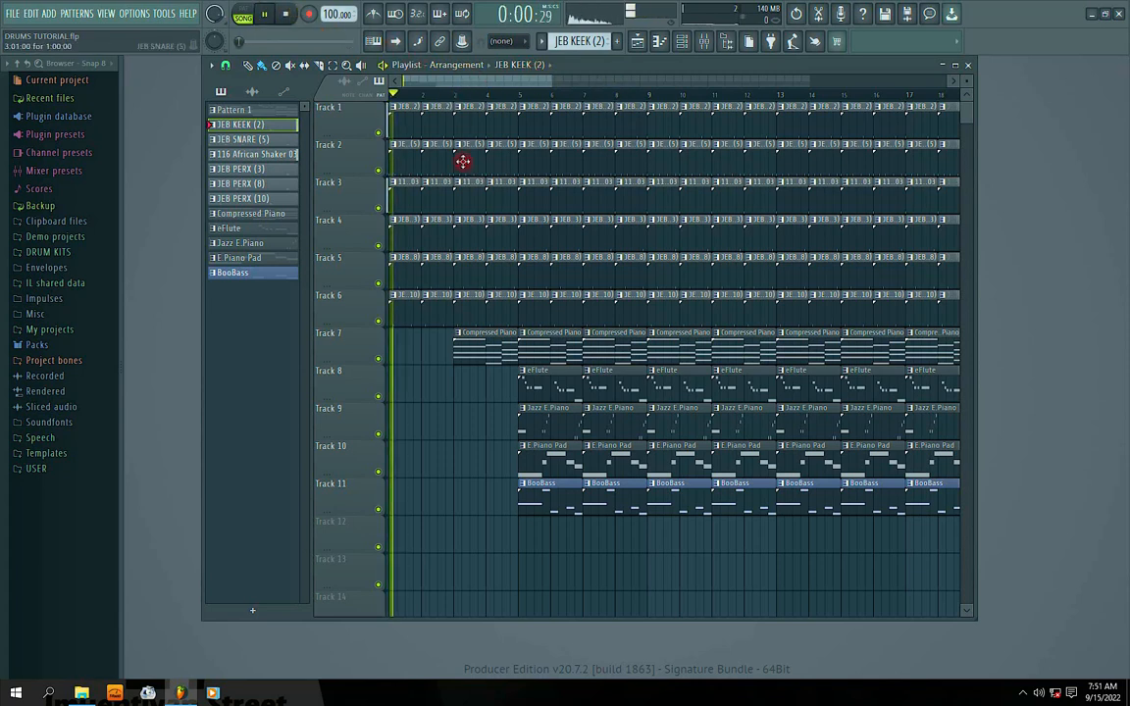
Try an intro with eFlute clips across bars 1–4 and the Compressed Piano clips removed from those bars
click(480, 345)
key(space)
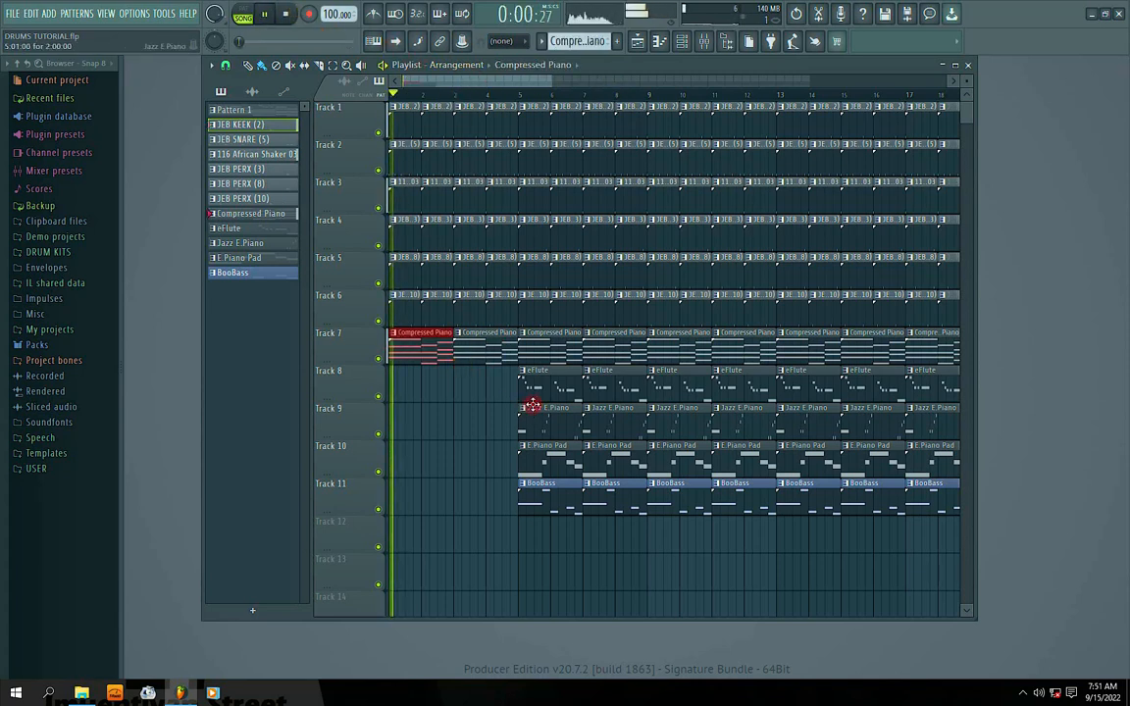
click(530, 388)
drag(393, 378, 466, 383)
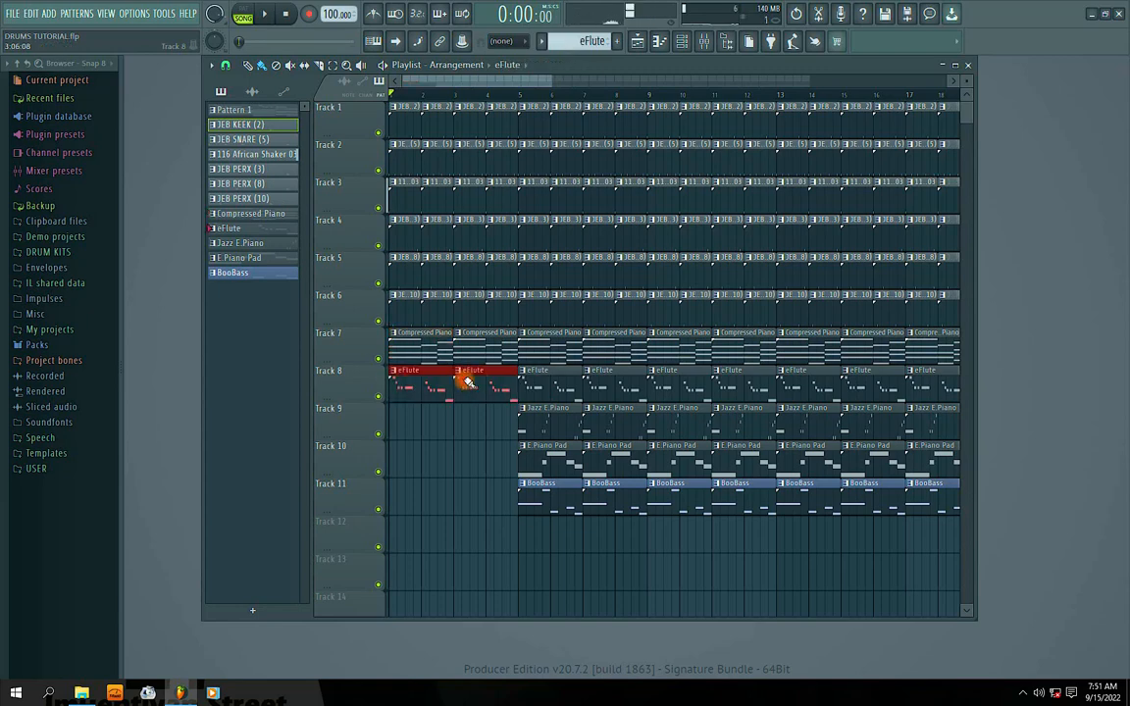
right_click(488, 345)
right_click(433, 336)
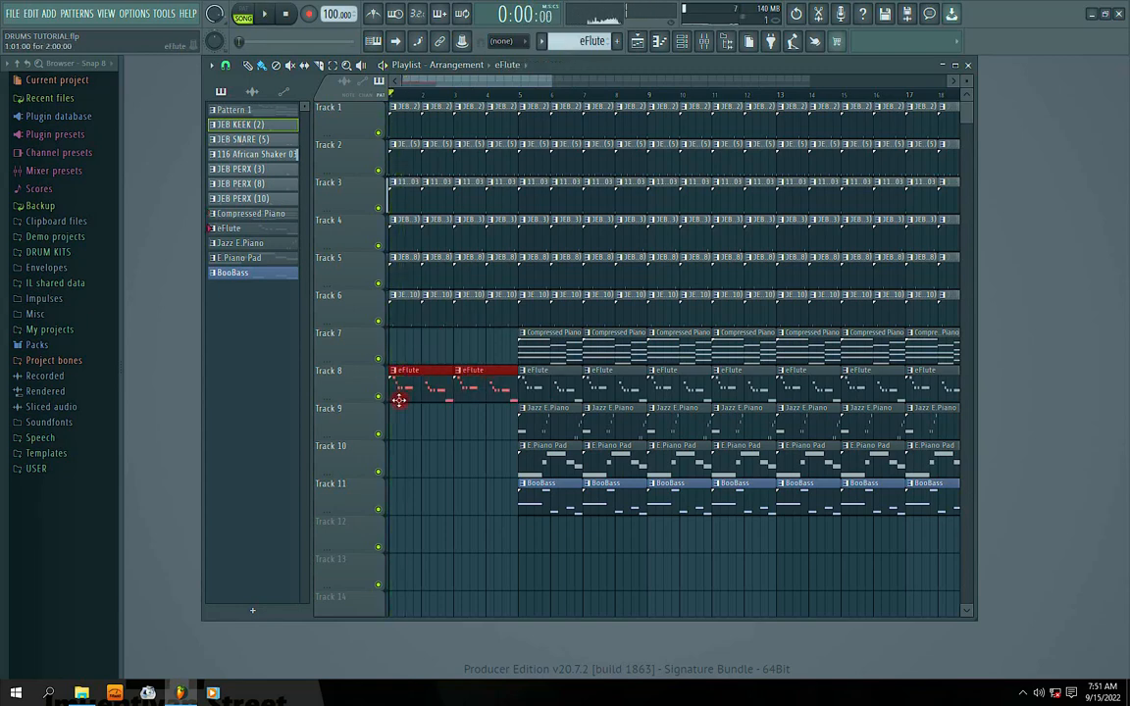
Unmute the eFlute, Jazz E.Piano, E.Piano Pad and BooBass channels and return to the playlist with the song playing
drag(627, 70, 785, 87)
click(319, 195)
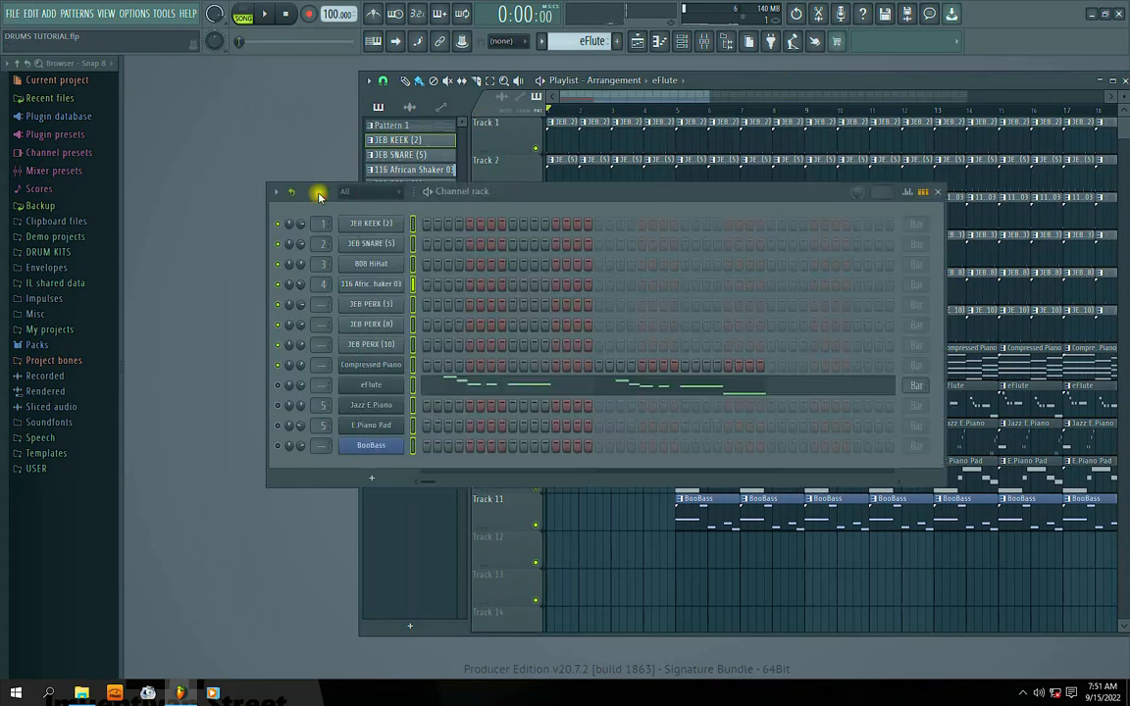
click(777, 81)
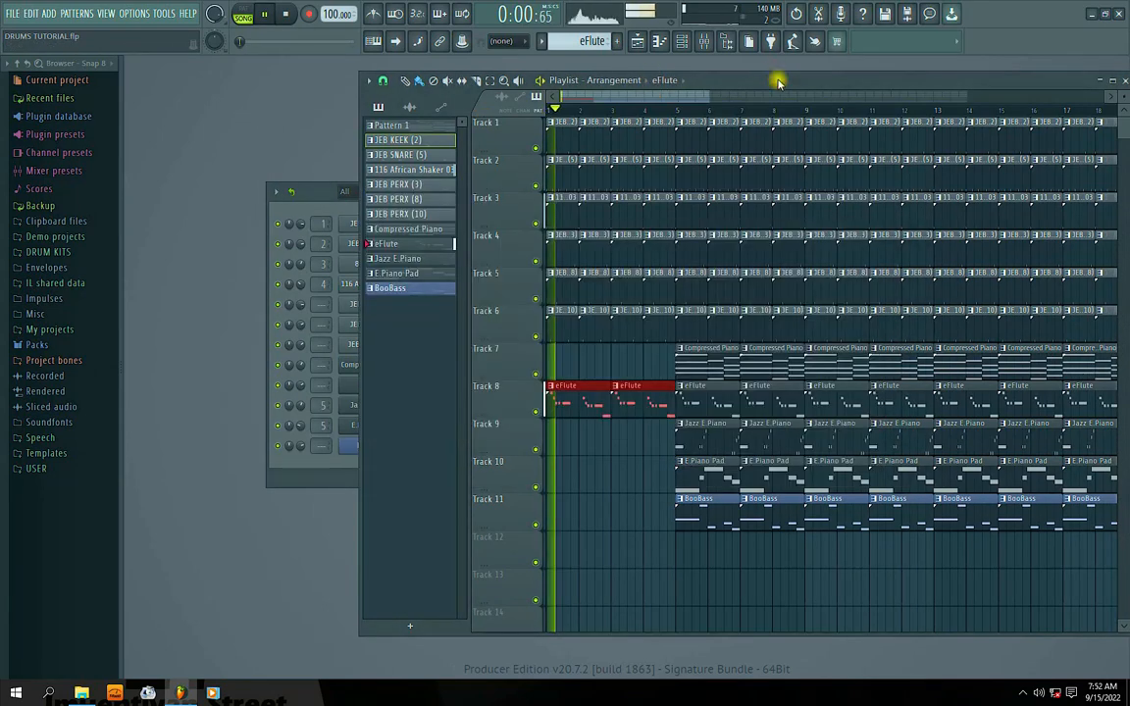
Fill bars 1–4 of Track 7 with Compressed Piano clips and remove the eFlute clips from bars 1–4
click(704, 371)
key(space)
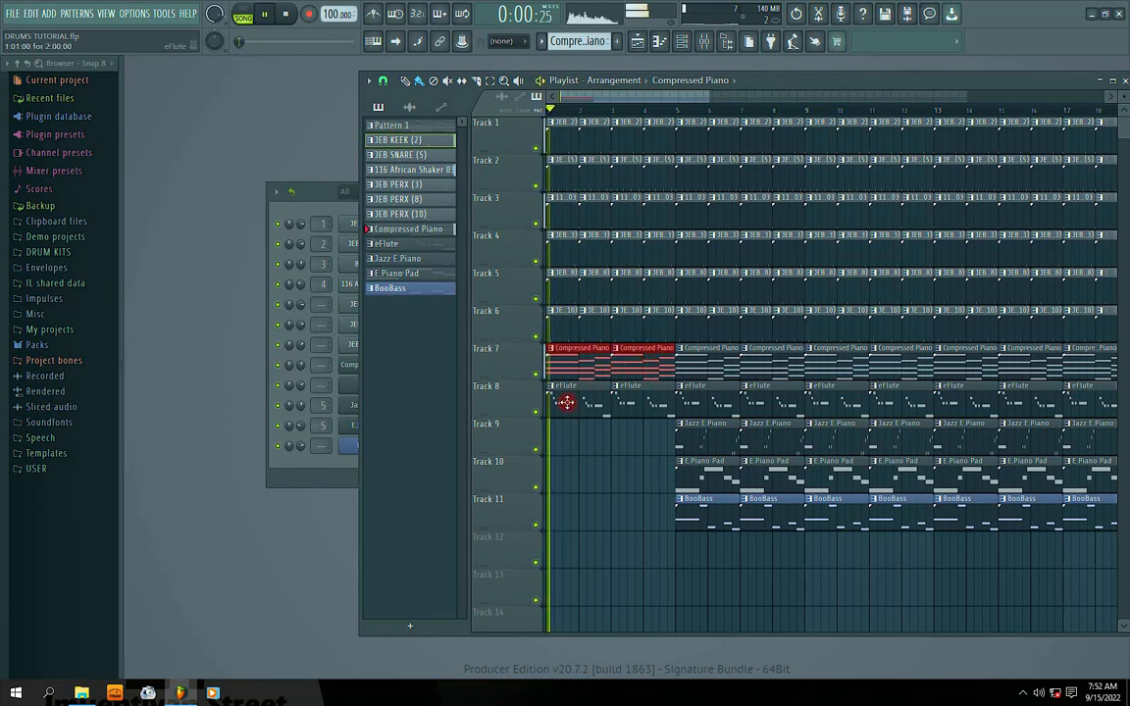
click(566, 402)
click(312, 192)
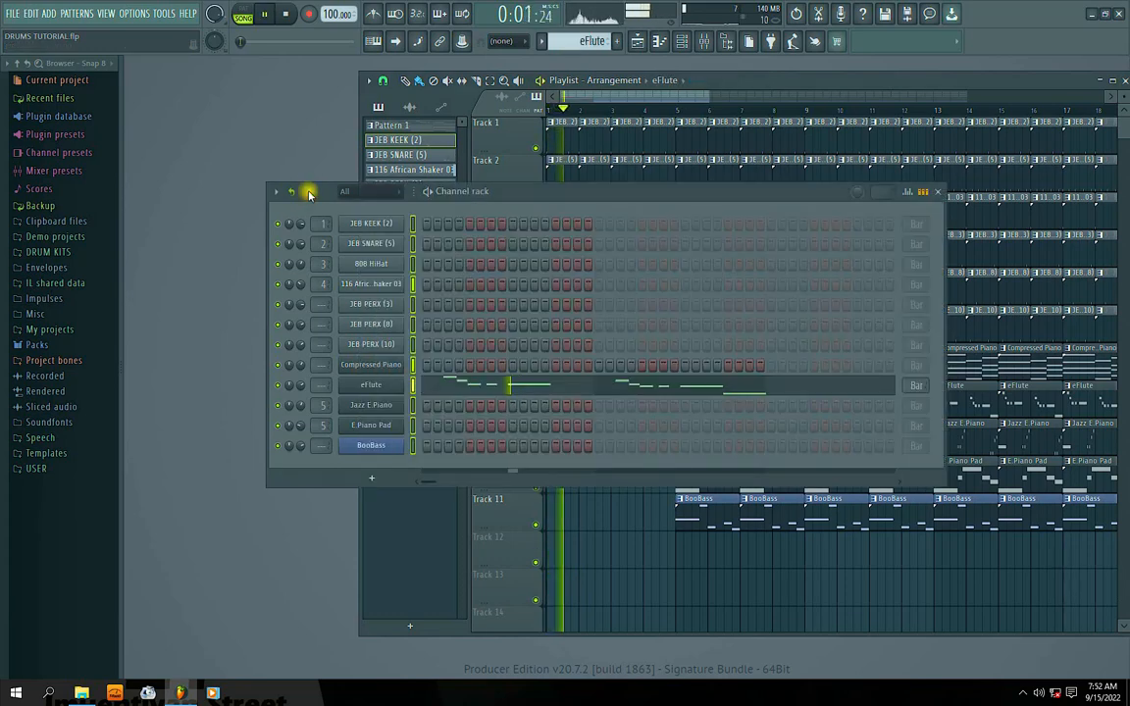
click(770, 101)
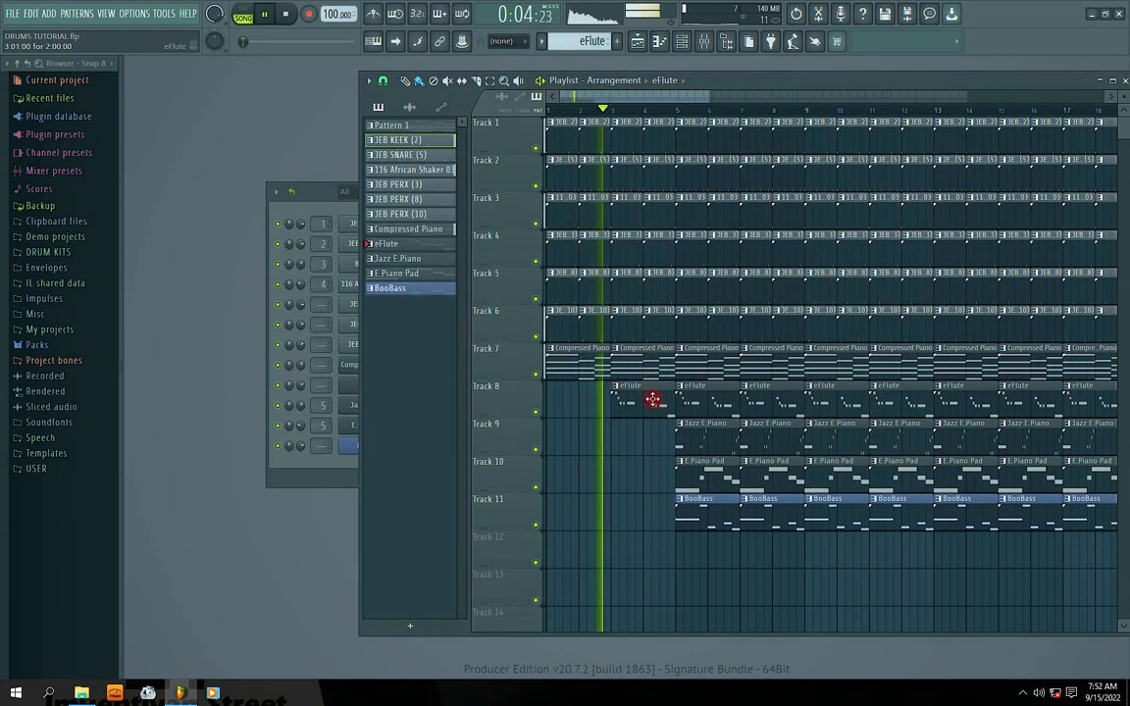
right_click(641, 401)
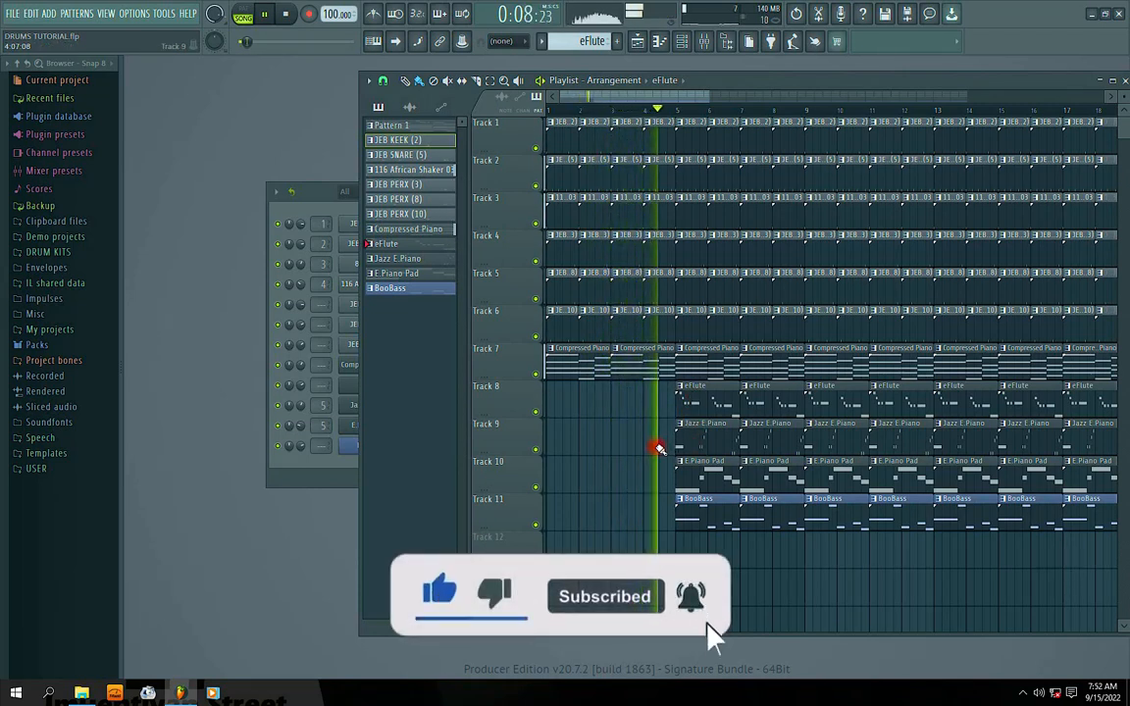
Remove the E.Piano Pad and BooBass clips from bars 5–8 so both parts start at bar 9
right_click(679, 480)
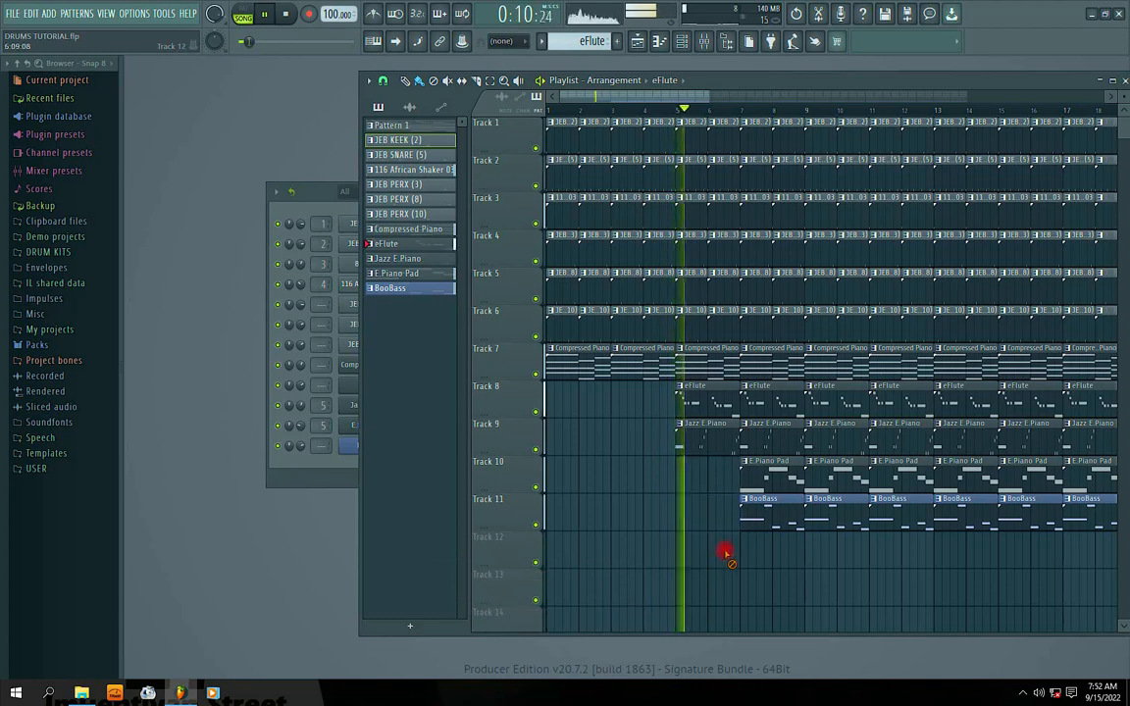
drag(728, 84, 549, 57)
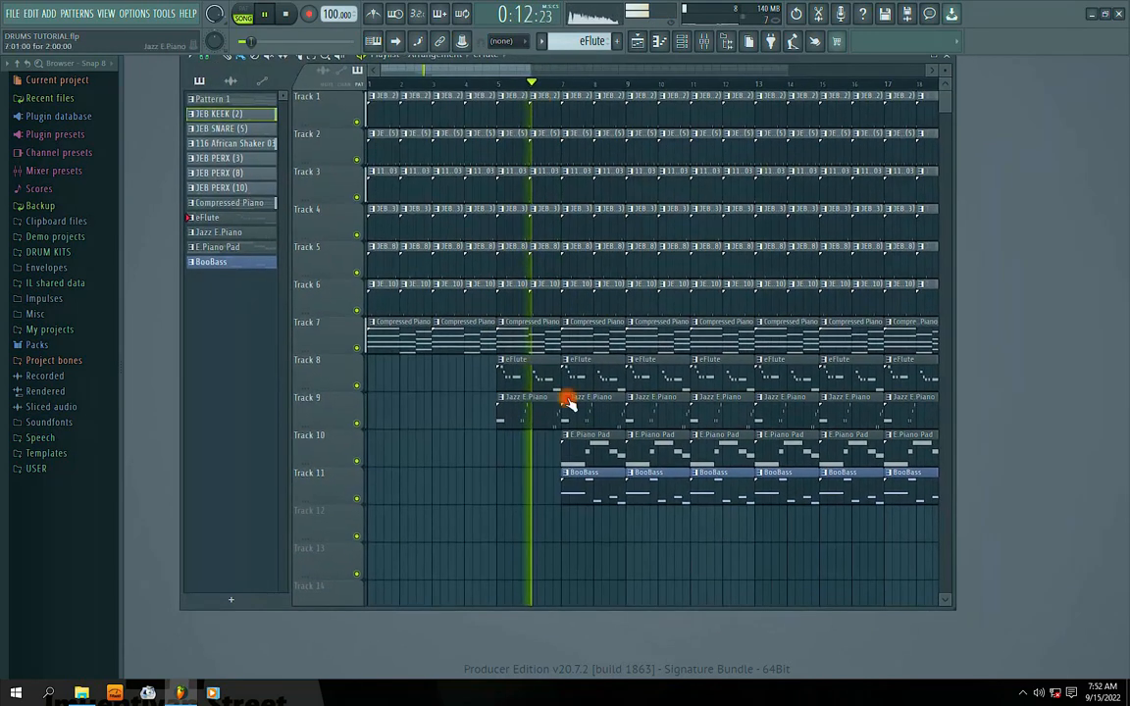
right_click(572, 451)
right_click(571, 488)
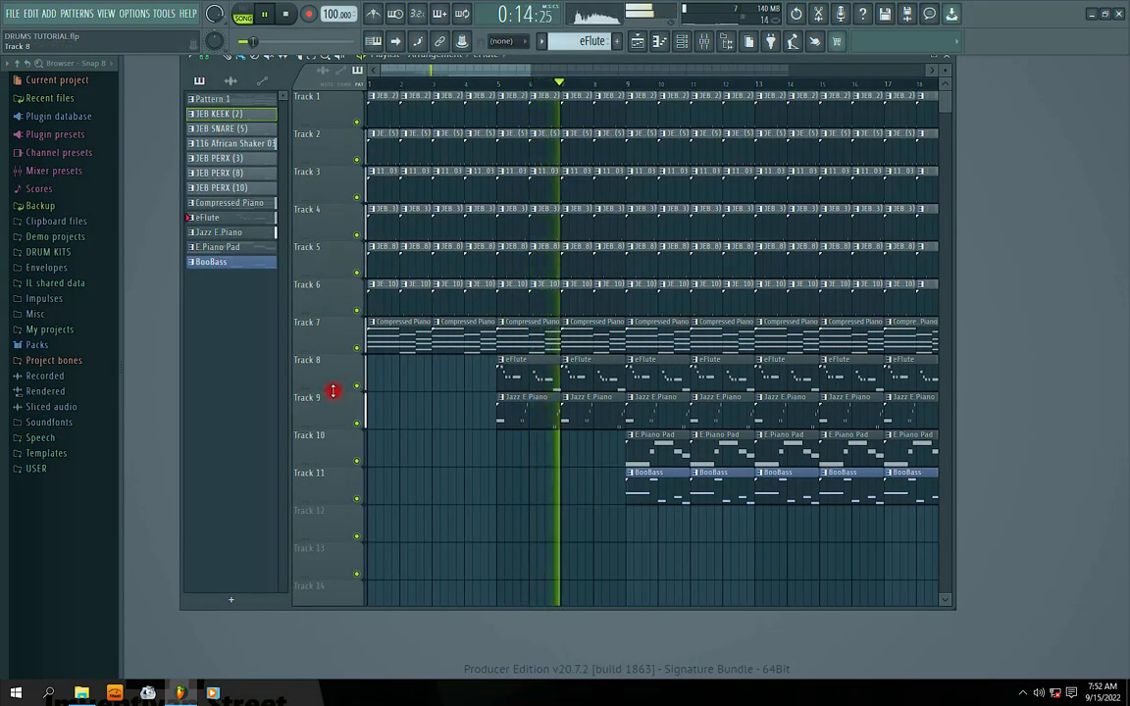
Shrink the heights of Tracks 1 to 11 and fit about 42 bars of the arrangement in the playlist
drag(333, 392, 323, 330)
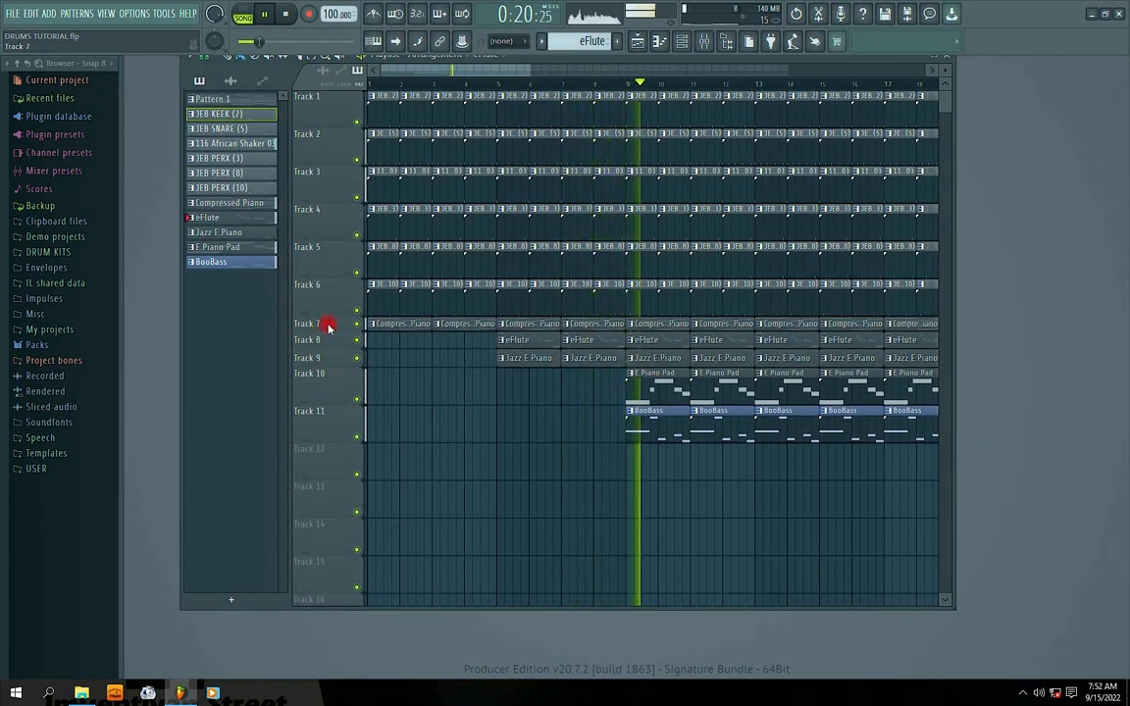
drag(328, 316, 322, 103)
drag(529, 68, 741, 69)
mouse_move(323, 284)
mouse_down()
mouse_move(322, 261)
mouse_move(323, 291)
mouse_move(325, 278)
mouse_up()
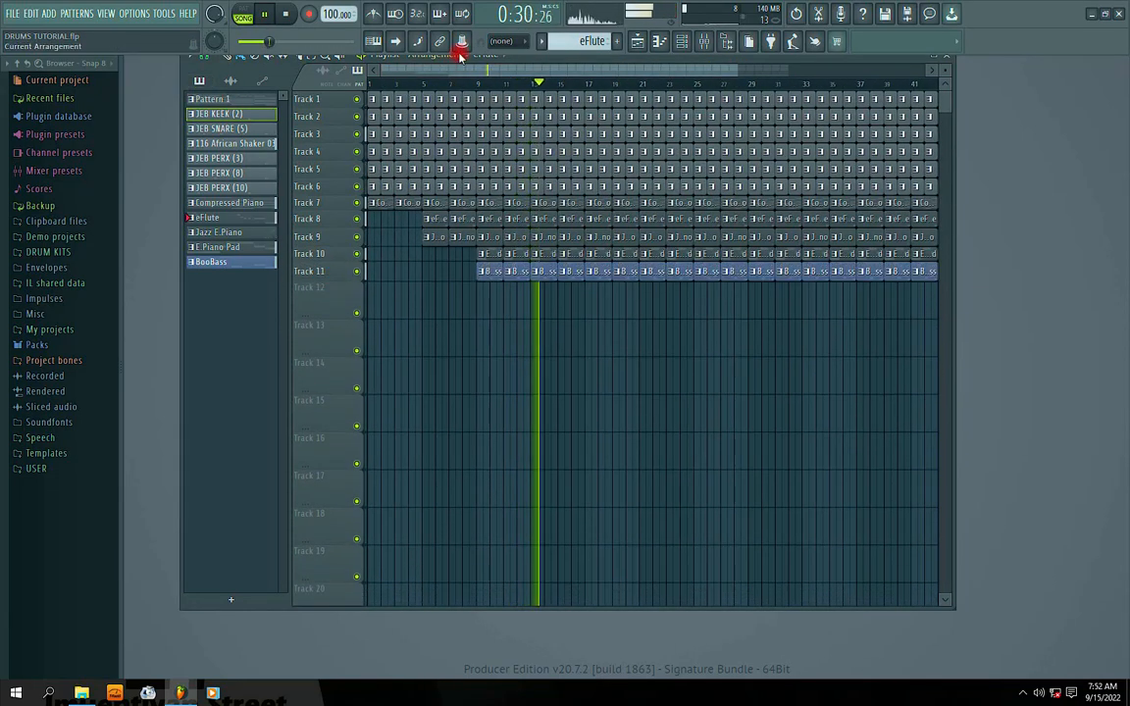
Add a time marker named INTRO at the start of the playlist
drag(525, 55, 524, 125)
click(192, 122)
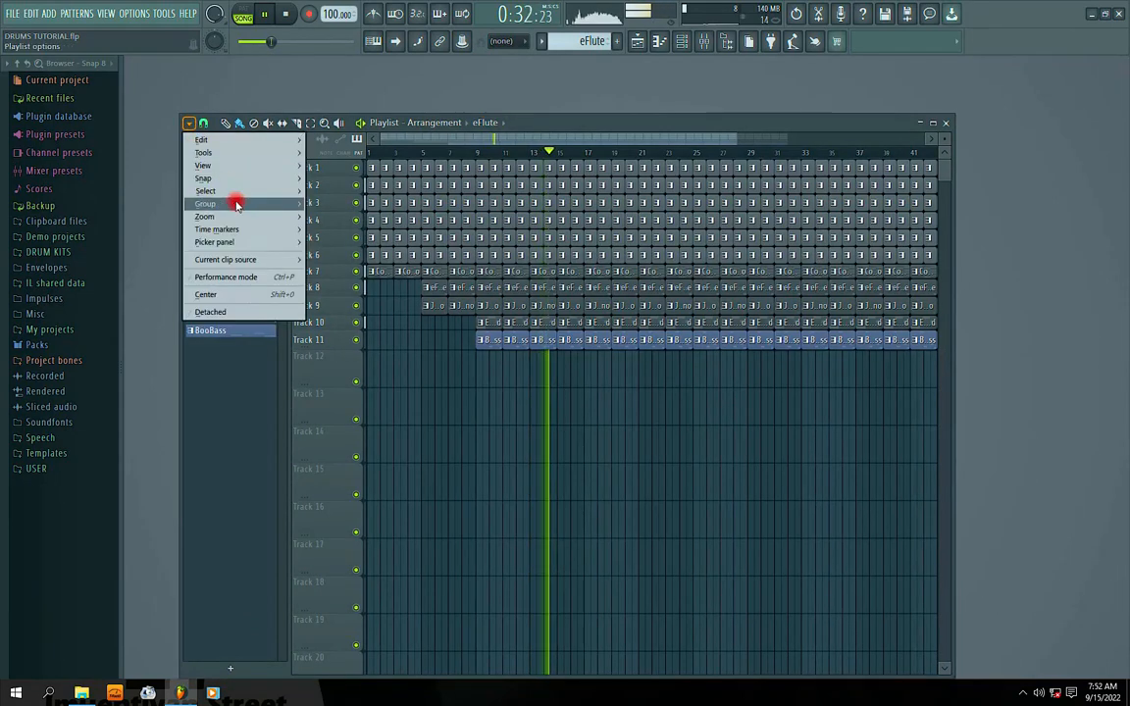
mouse_move(232, 222)
click(336, 229)
click(338, 226)
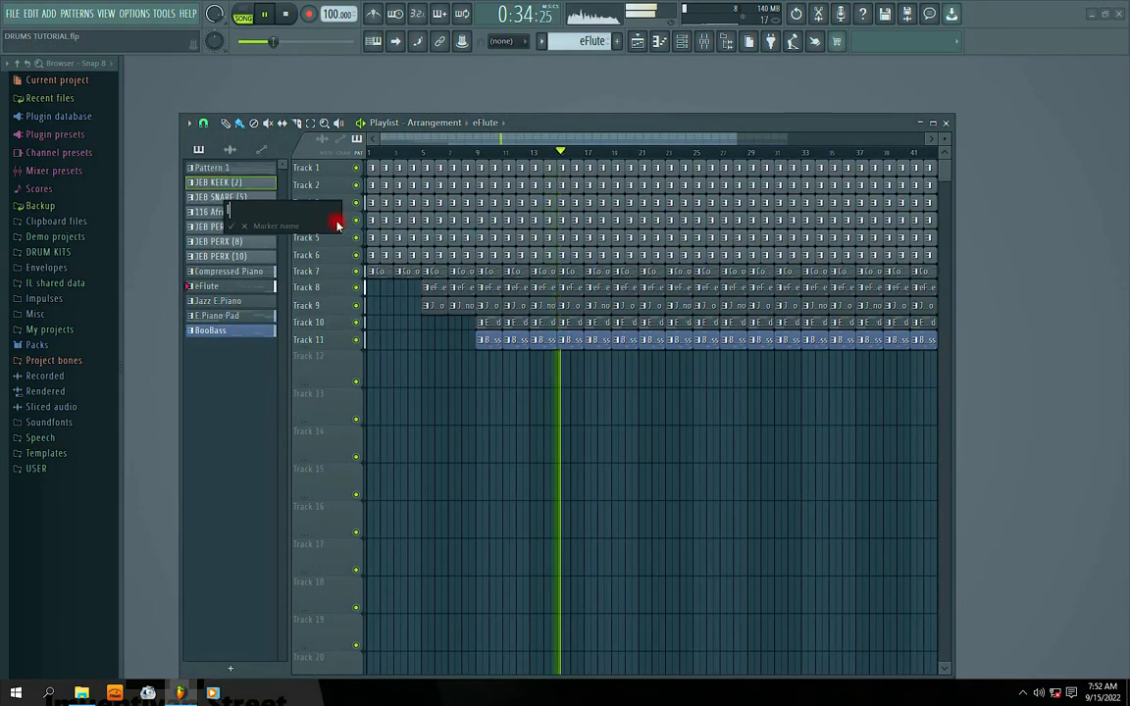
text(INTRO)
key(Return)
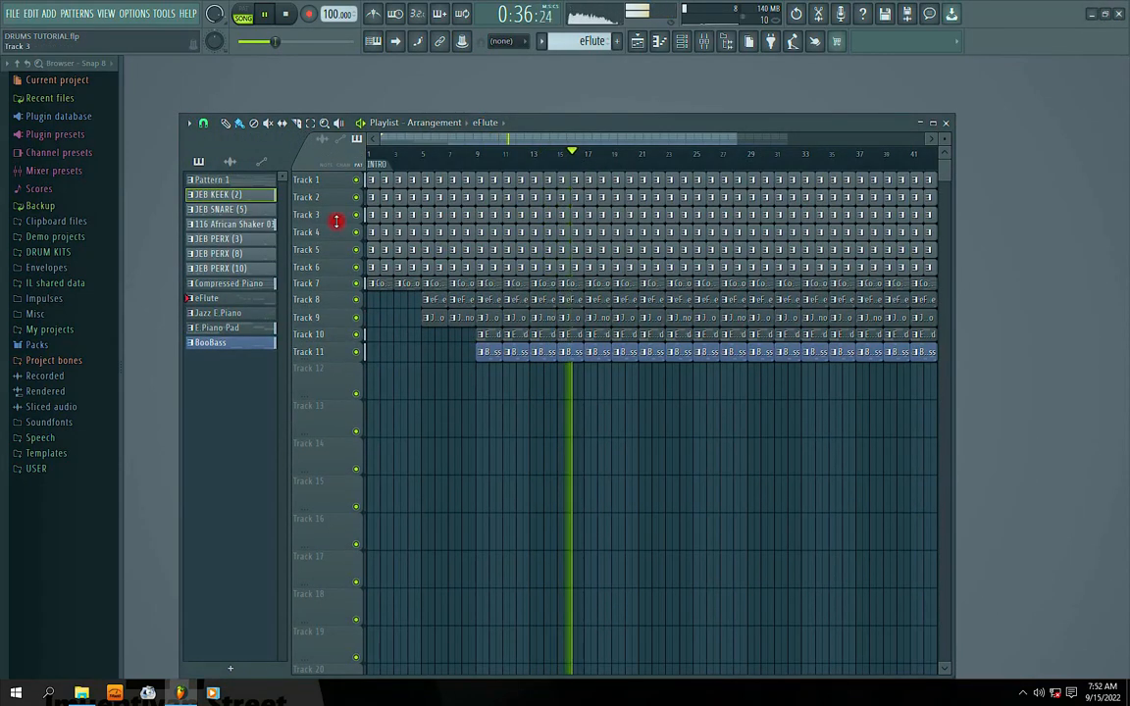
Stop playback and add a time marker named CHO 1 at bar 9 of the playlist
mouse_move(515, 139)
mouse_down()
mouse_move(567, 144)
mouse_move(502, 142)
mouse_up()
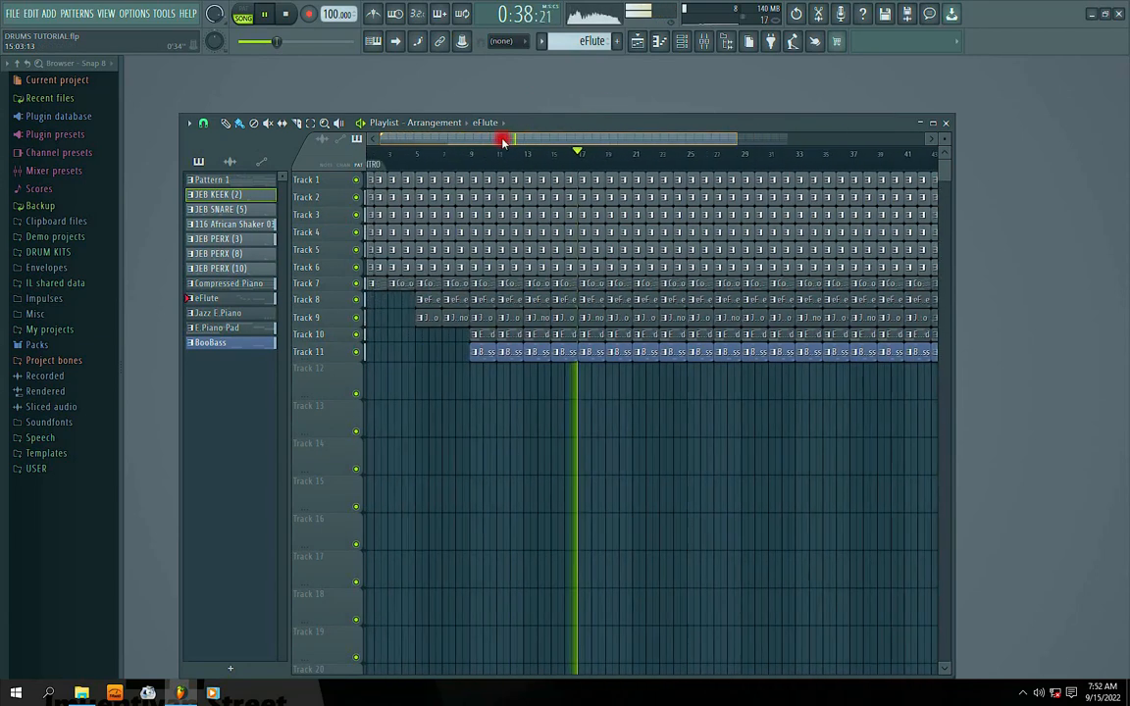
drag(564, 120, 557, 107)
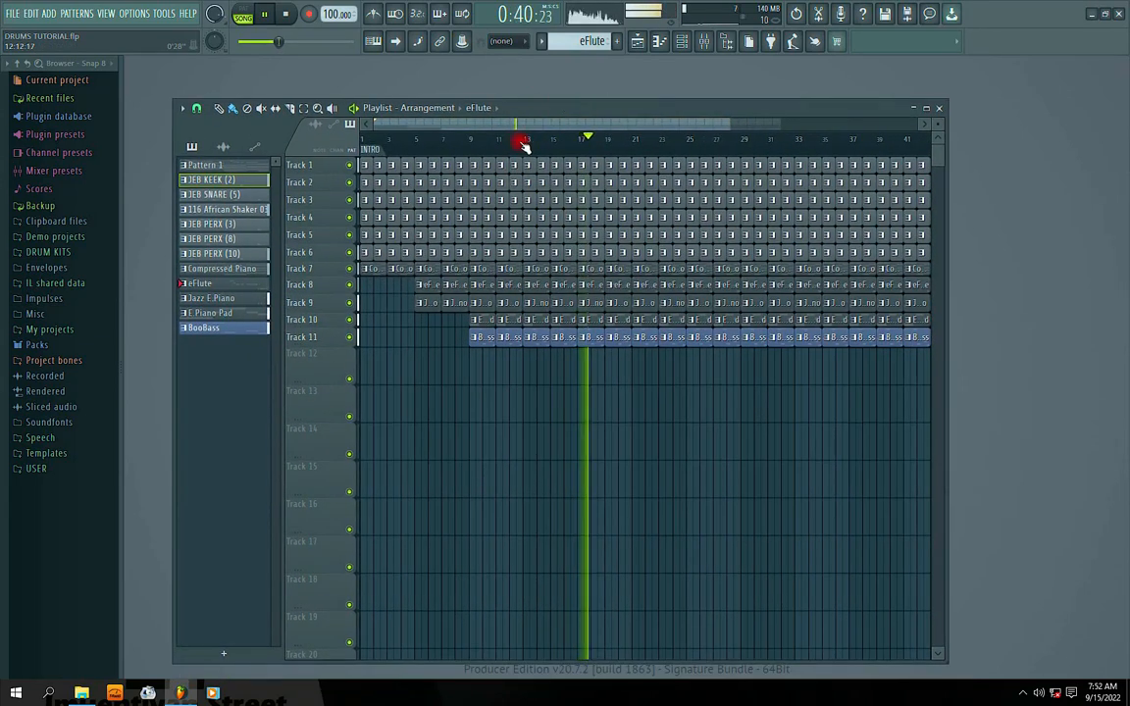
mouse_move(468, 121)
mouse_down()
mouse_move(515, 129)
mouse_move(449, 118)
mouse_up()
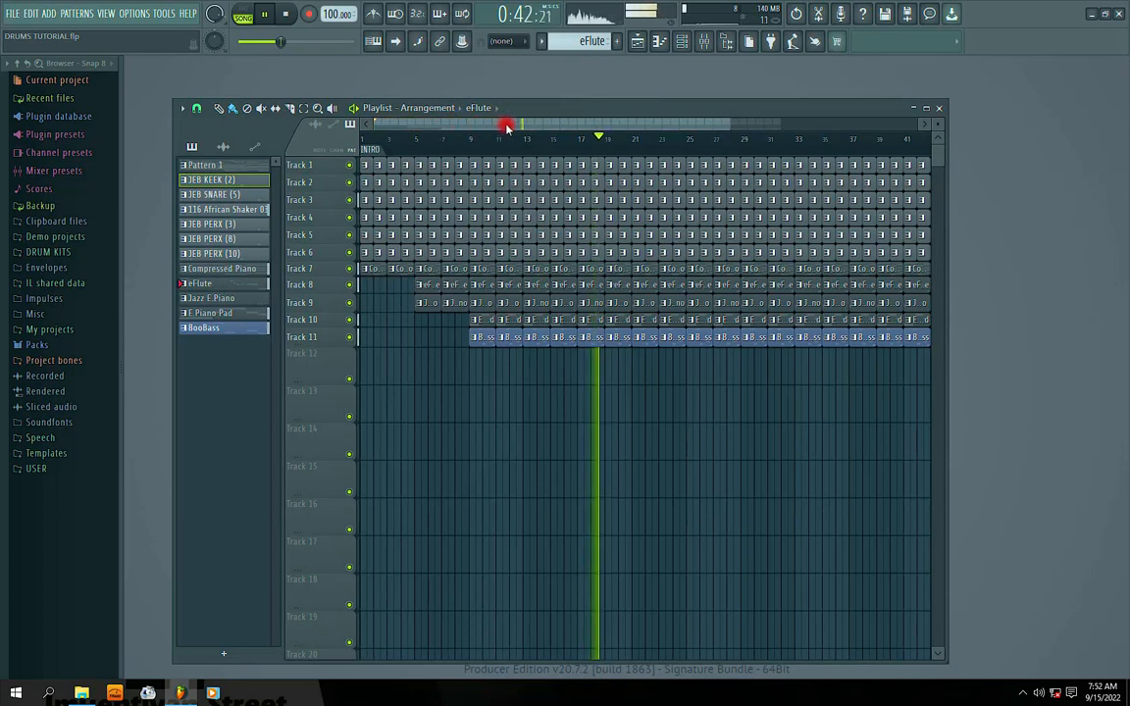
click(379, 152)
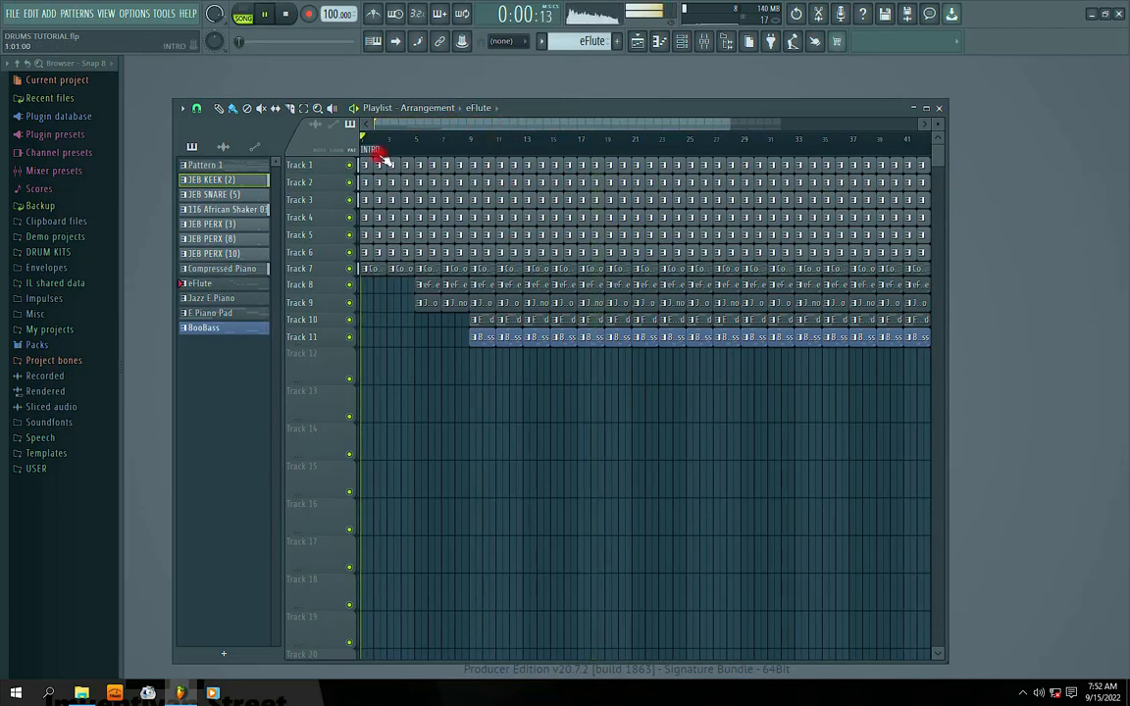
key(space)
right_click(471, 154)
click(480, 160)
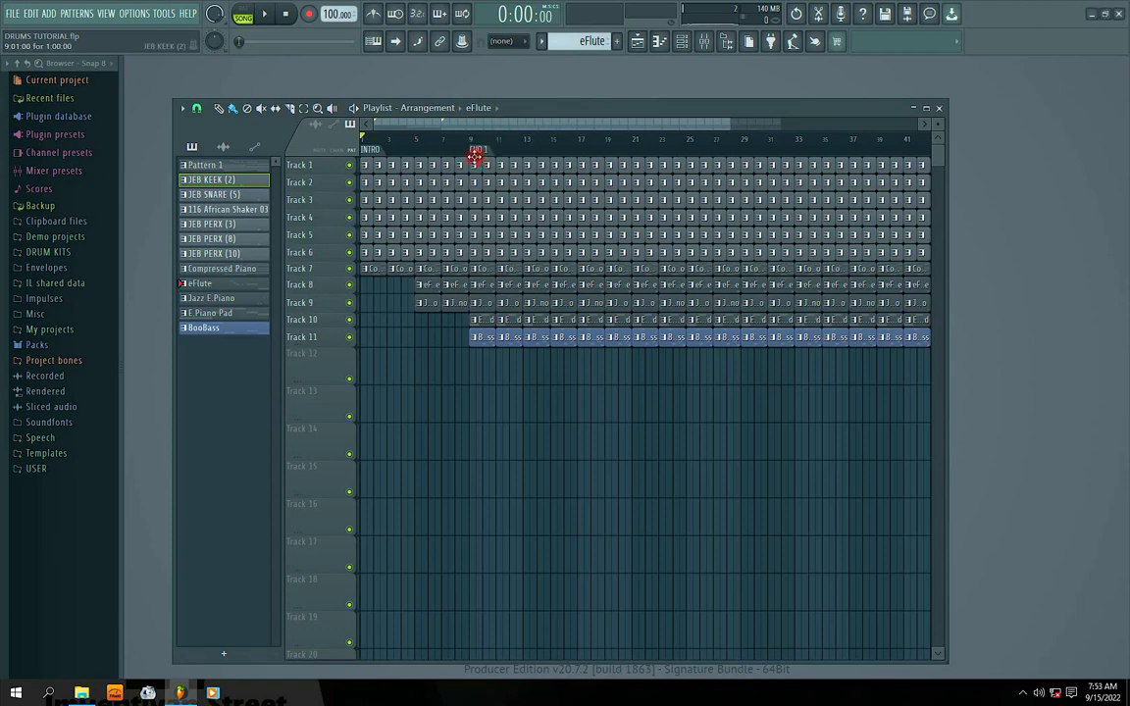
Maximize the playlist and add a time marker named SOLO at bar 17
double_click(564, 107)
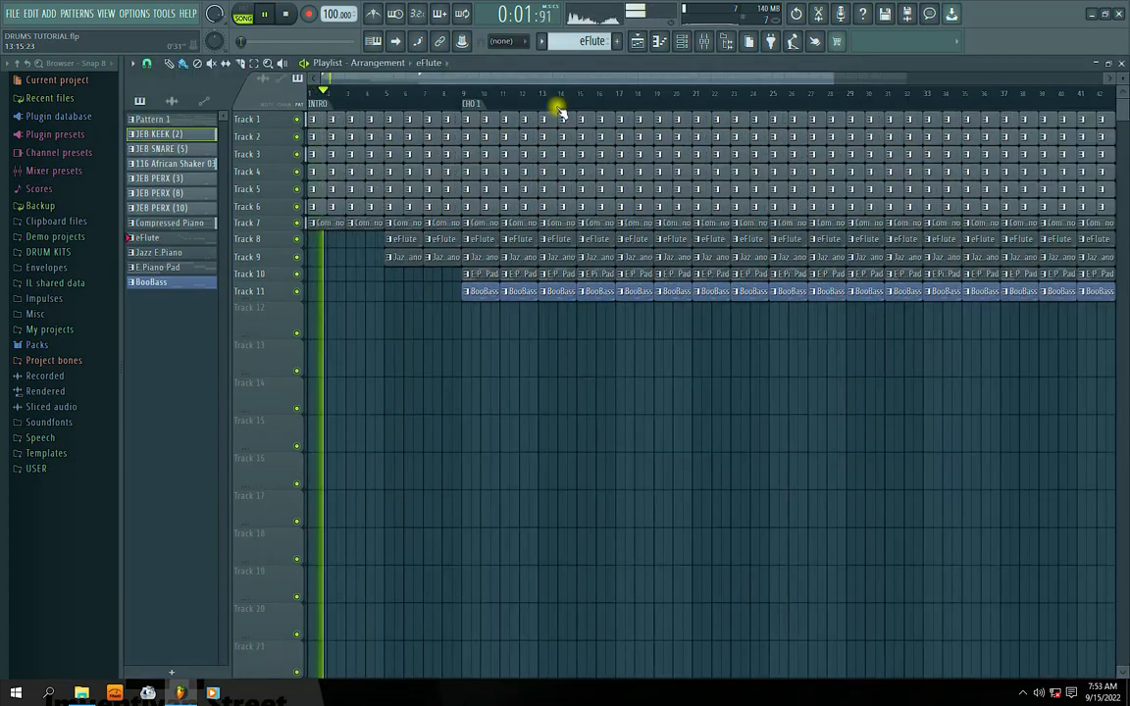
click(454, 98)
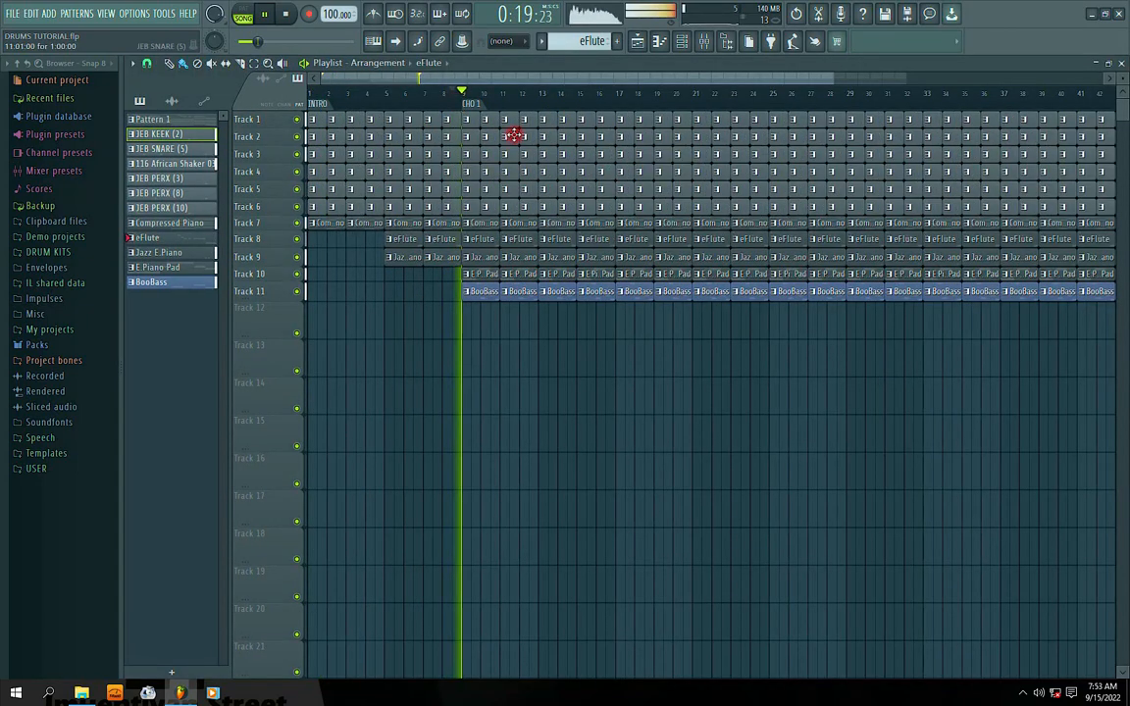
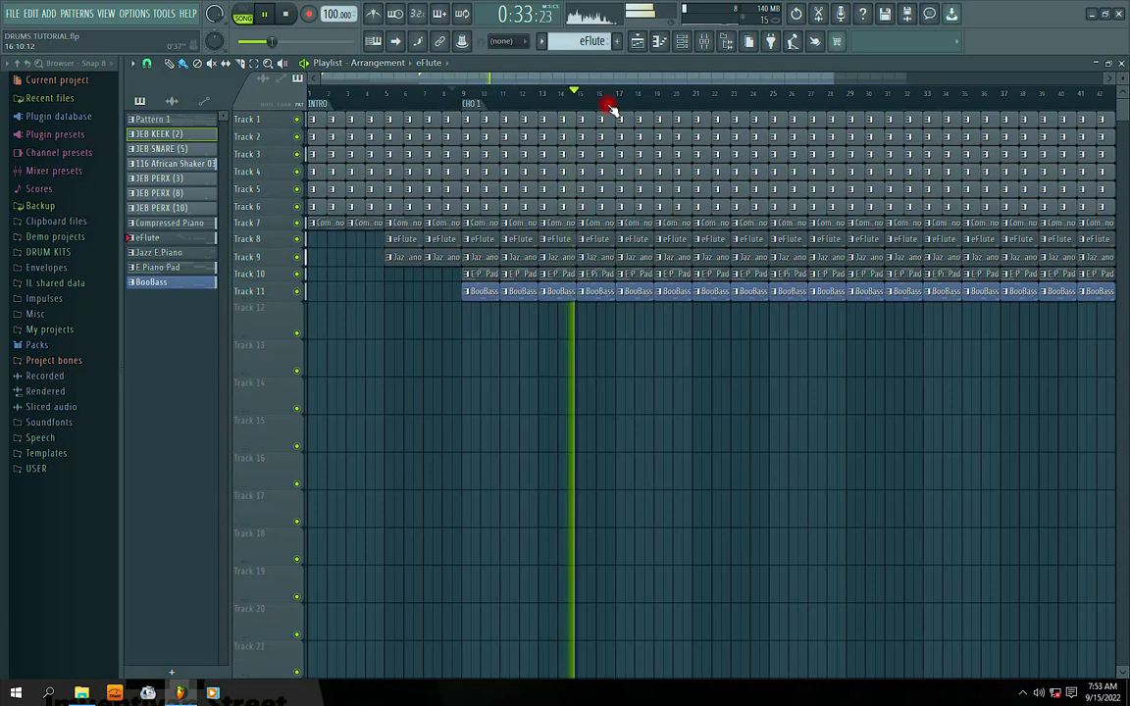
drag(530, 78, 576, 82)
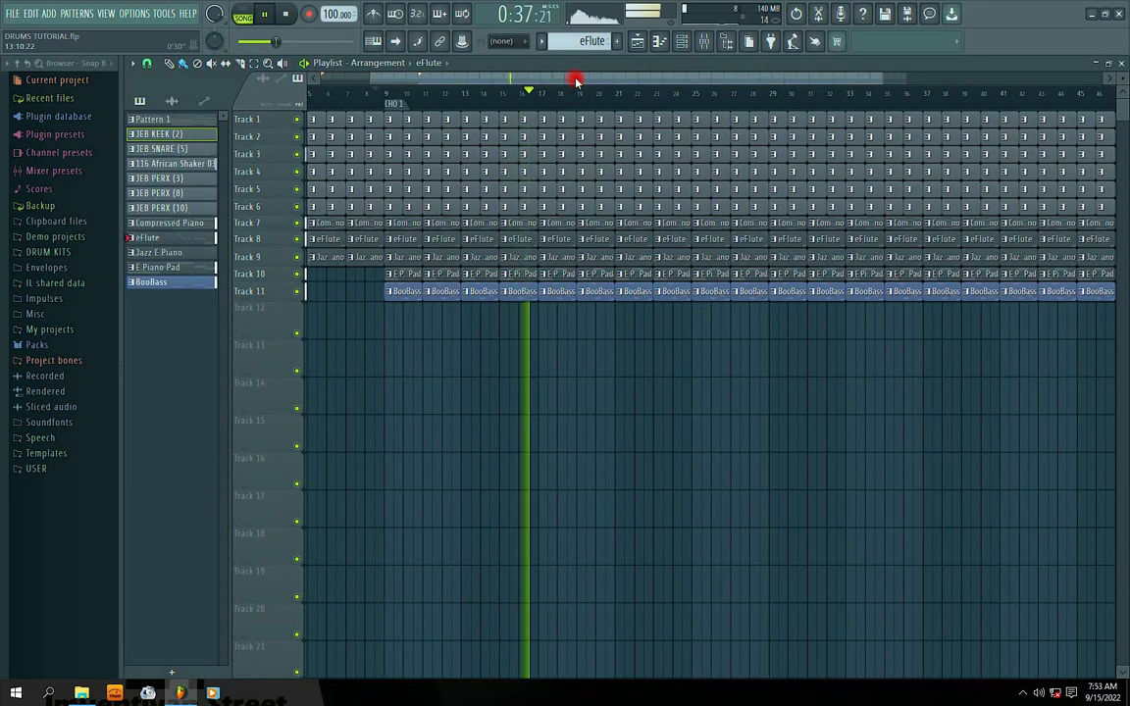
key(space)
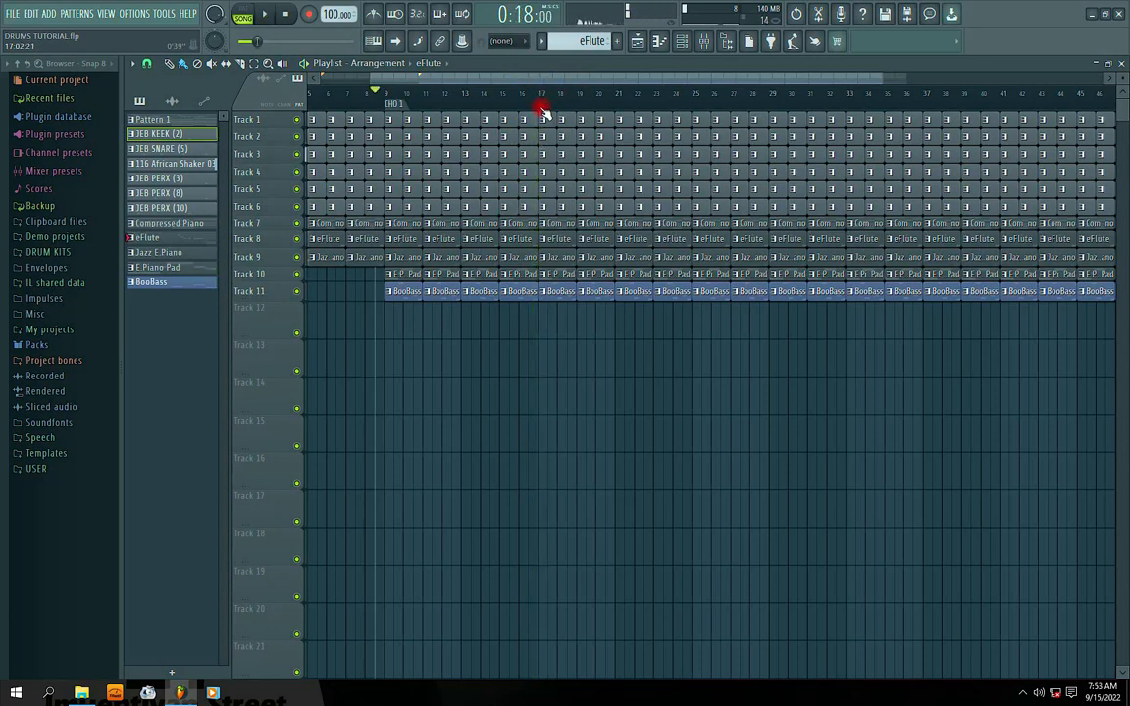
right_click(538, 101)
click(549, 113)
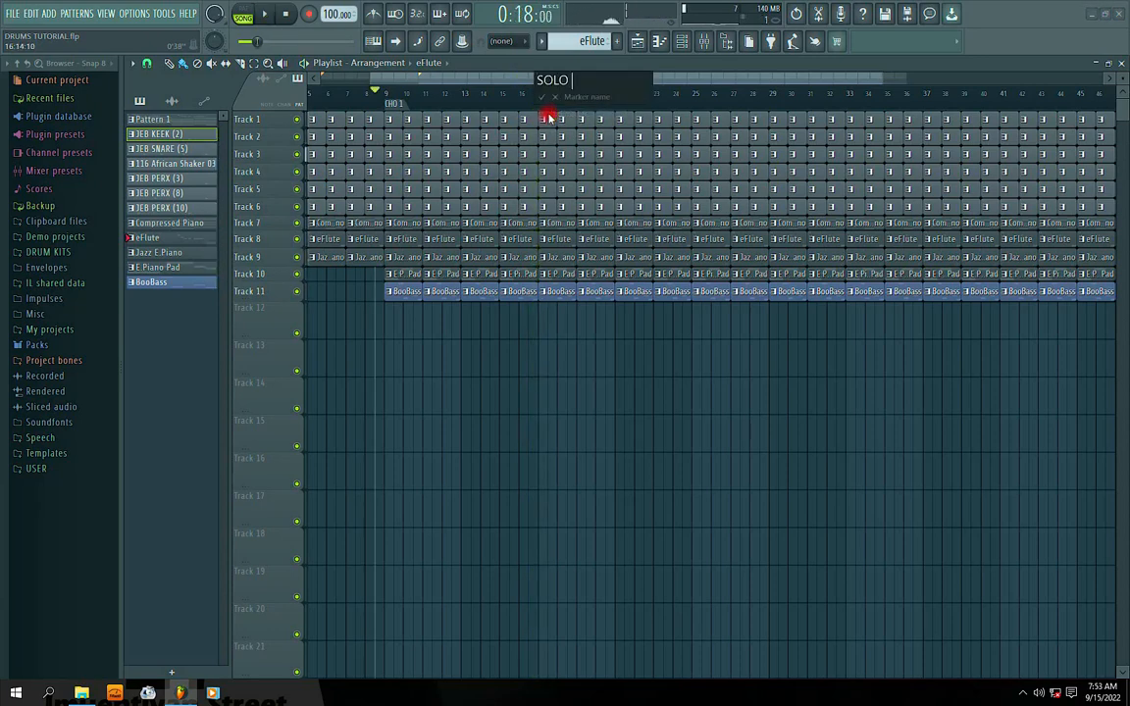
key(Return)
Play from the SOLO marker and remove the eFlute, Jazz E.Piano and E.Piano Pad clips from bars 17–22
key(space)
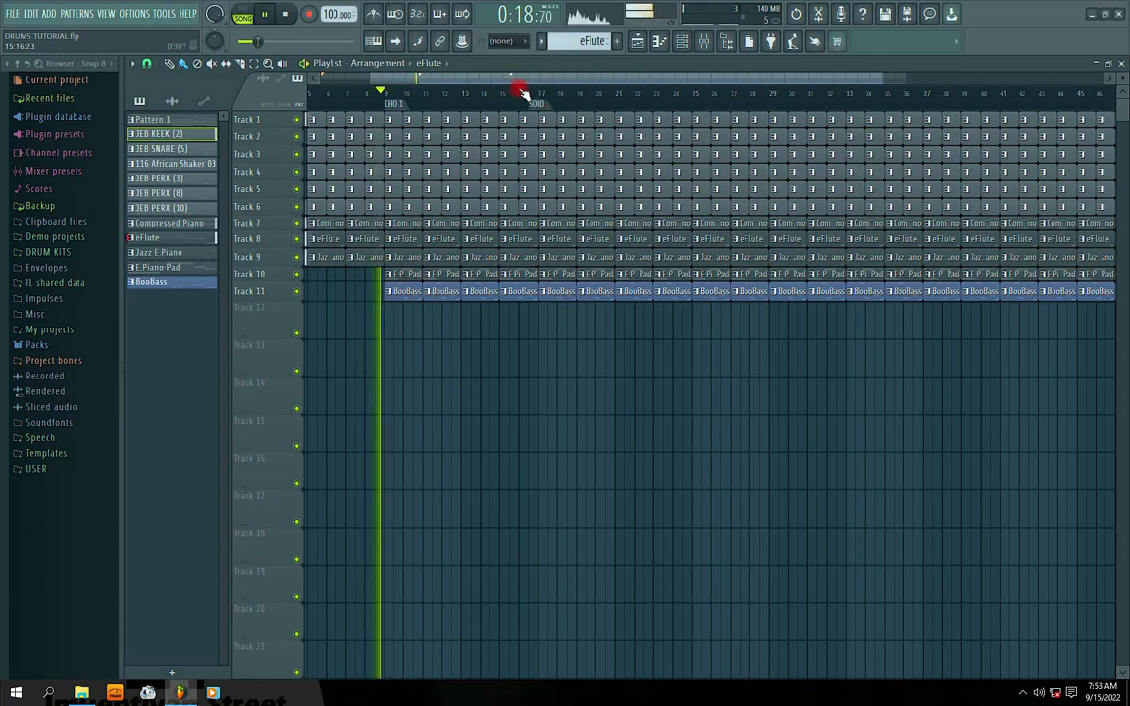
click(537, 103)
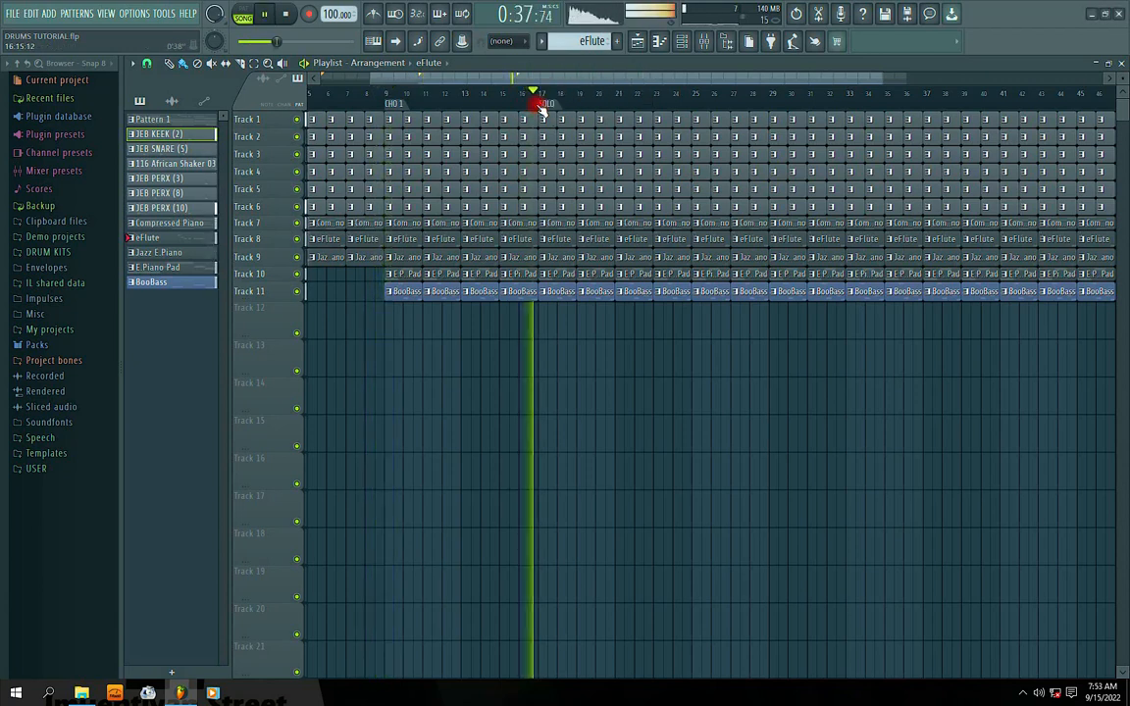
right_click(553, 260)
right_click(551, 274)
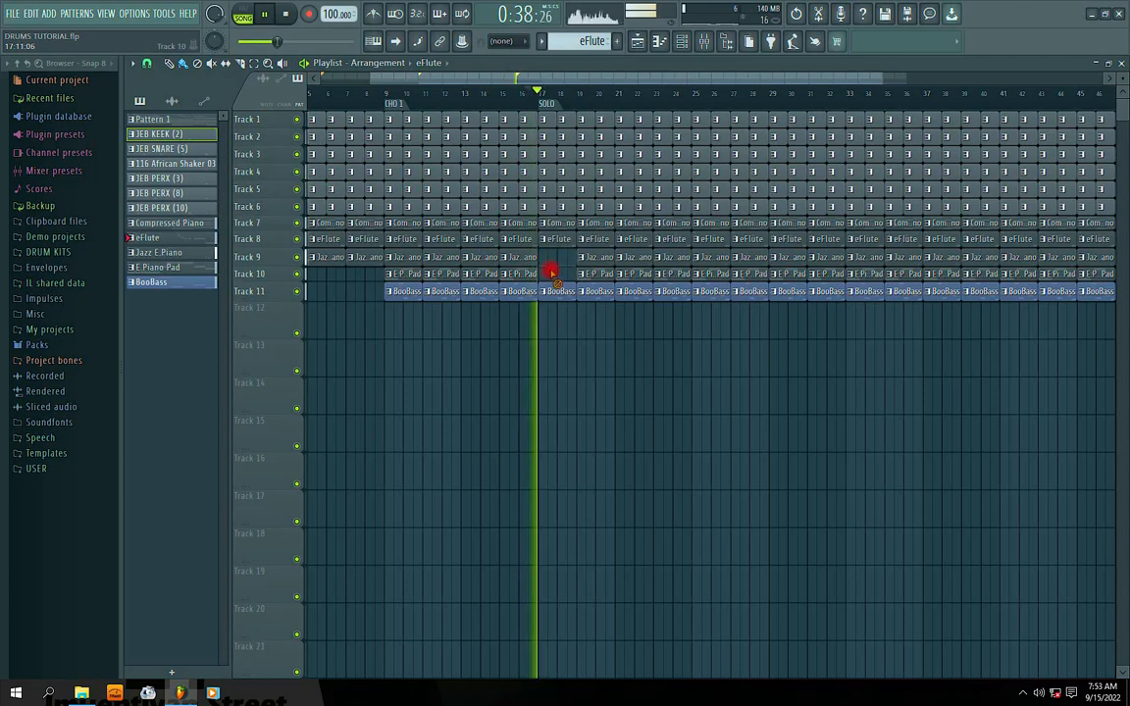
right_click(586, 259)
right_click(592, 275)
right_click(566, 241)
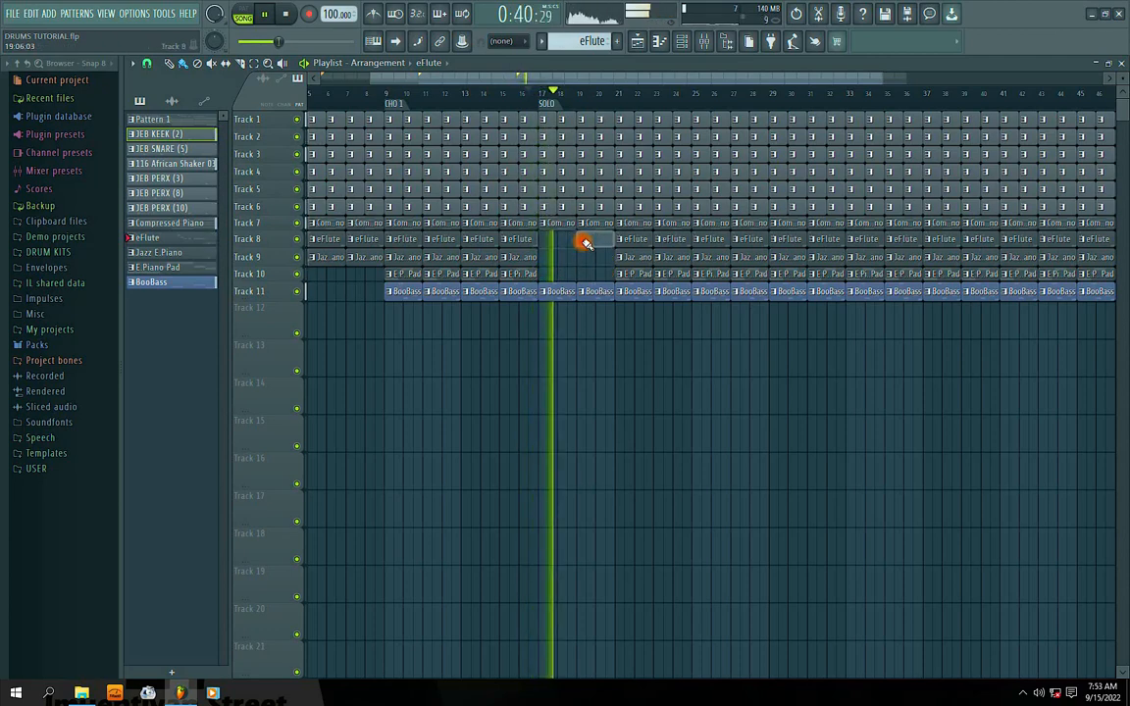
right_click(586, 241)
right_click(619, 240)
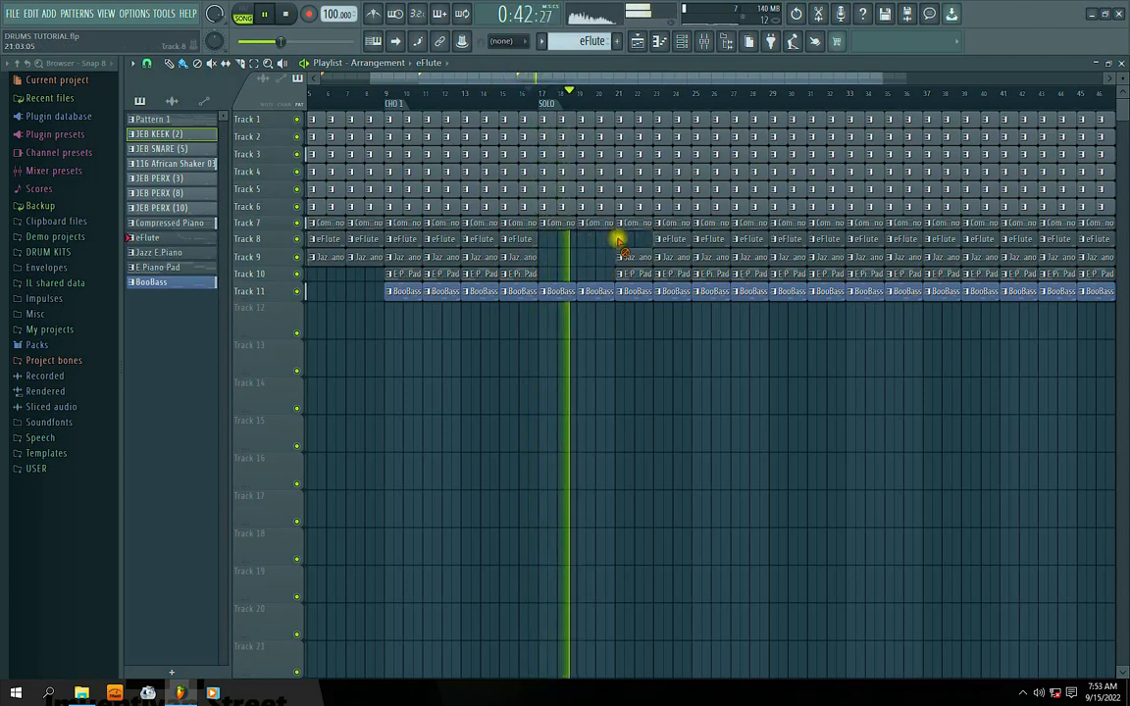
right_click(624, 258)
right_click(624, 275)
Remove the eFlute, Jazz E.Piano and E.Piano Pad clips from bars 23–24
drag(539, 73, 577, 79)
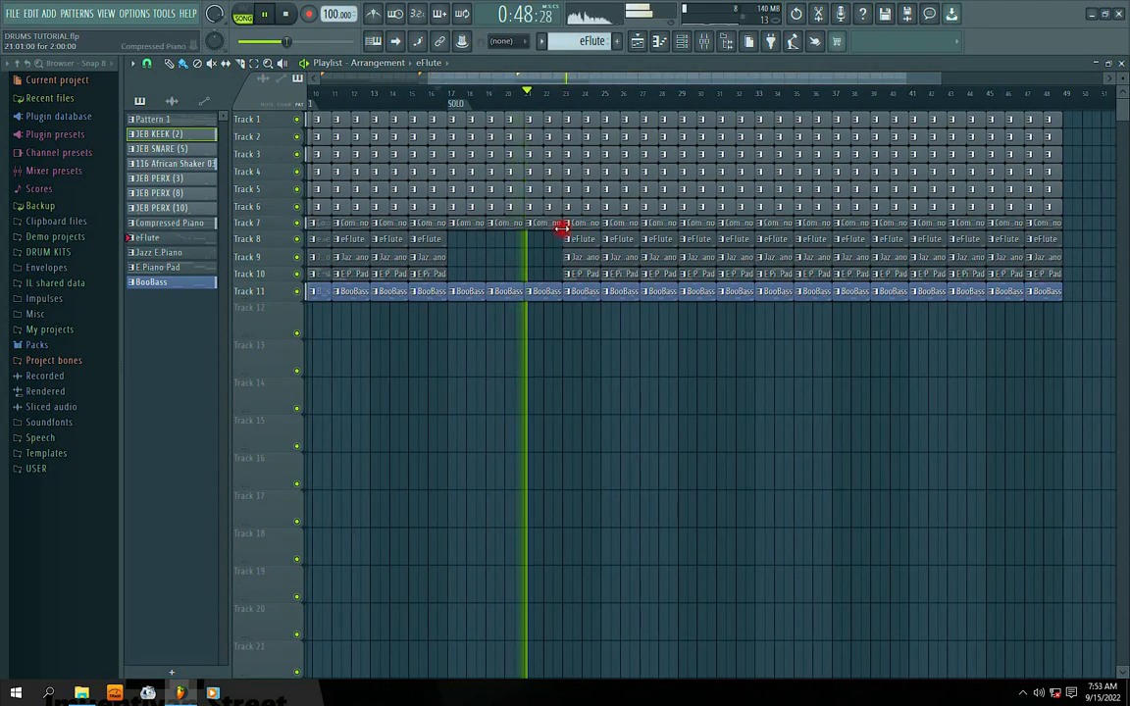
right_click(569, 240)
right_click(568, 258)
right_click(570, 270)
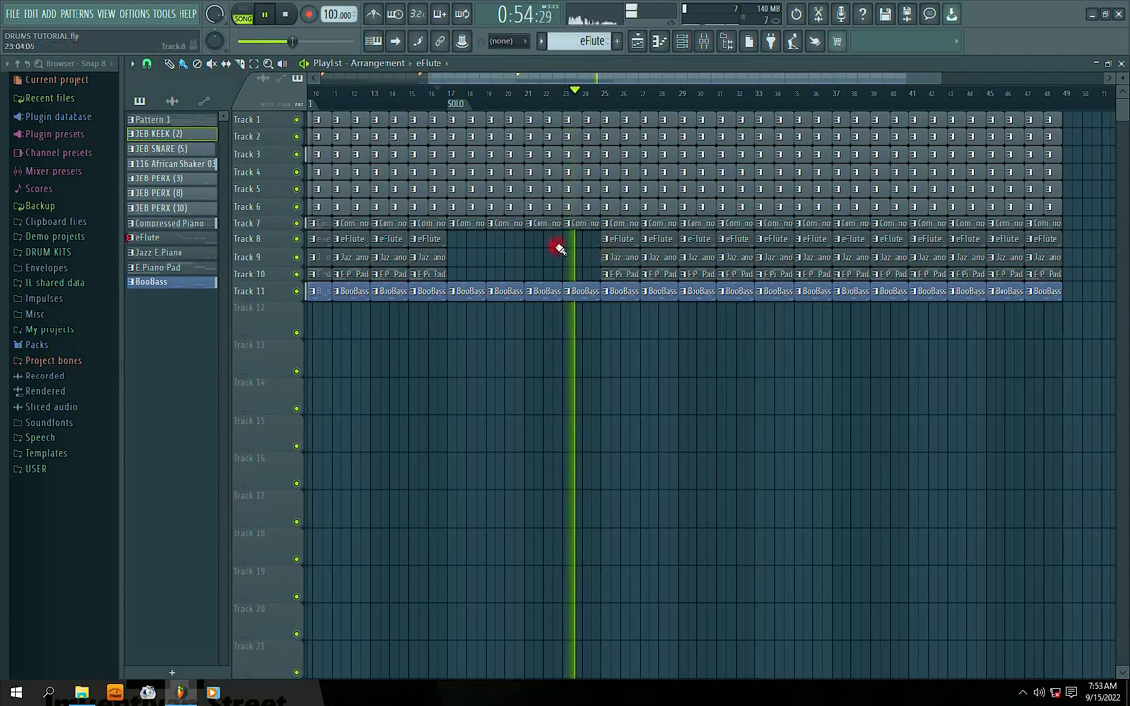
Remove the Jazz E.Piano and E.Piano Pad clips from bars 25–32, keeping the eFlute clips
right_click(623, 259)
right_click(620, 273)
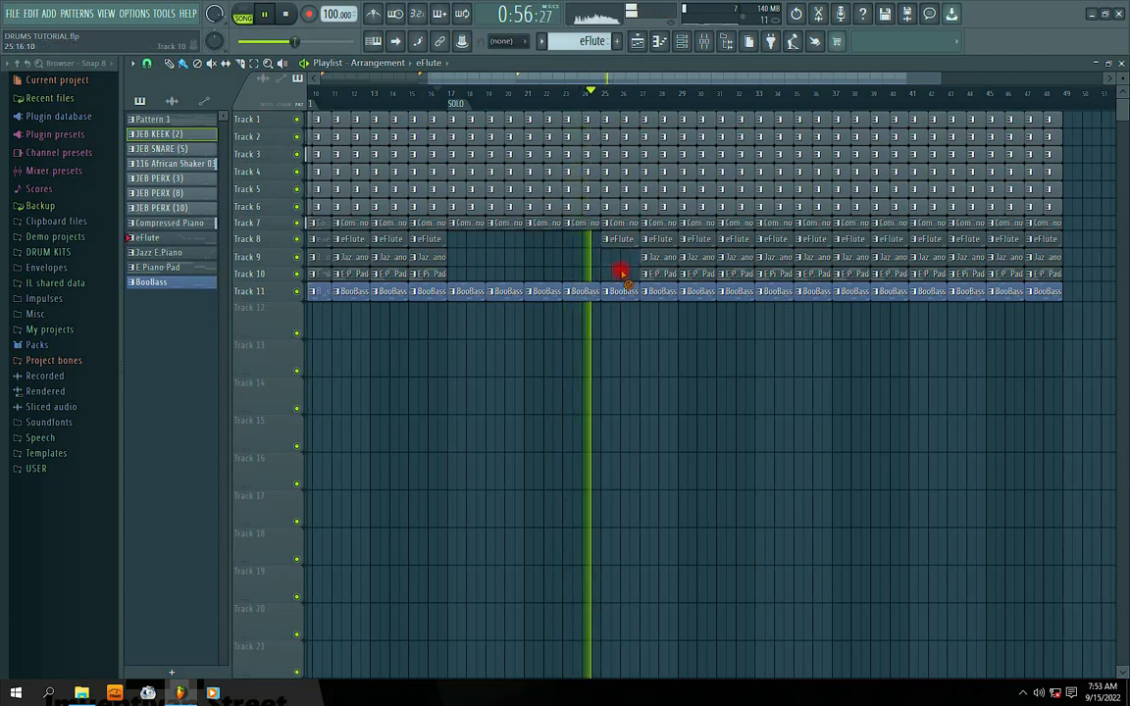
right_click(655, 273)
right_click(656, 261)
right_click(693, 261)
right_click(694, 273)
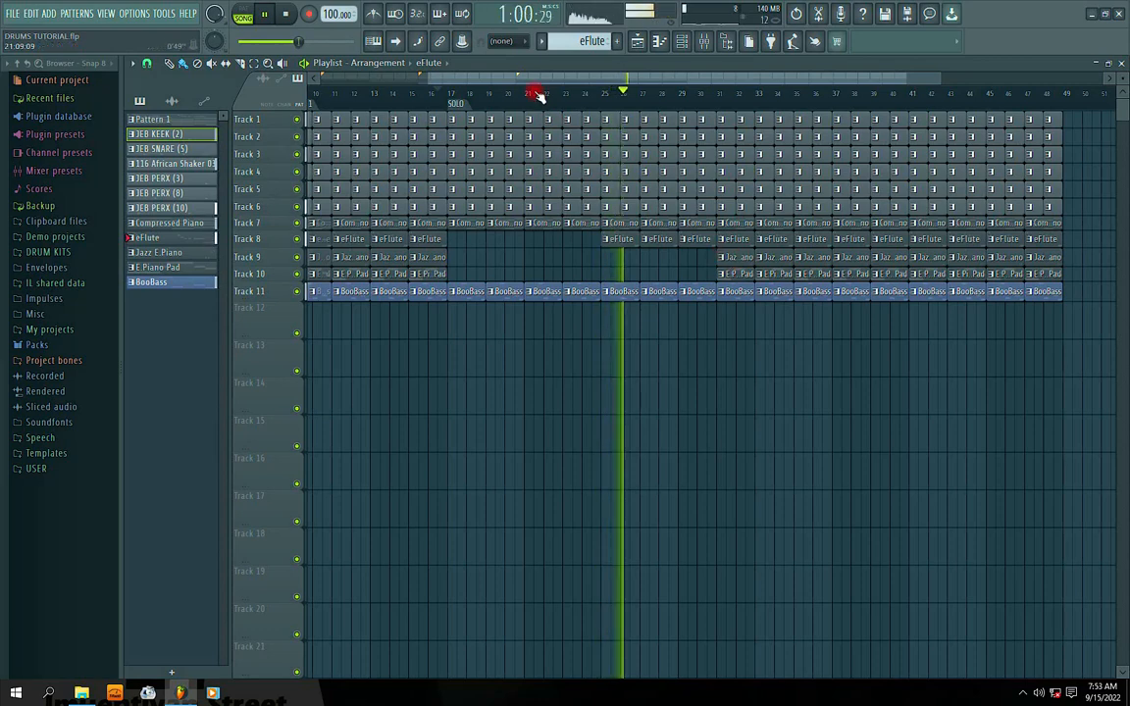
drag(523, 77, 561, 78)
right_click(684, 275)
right_click(672, 260)
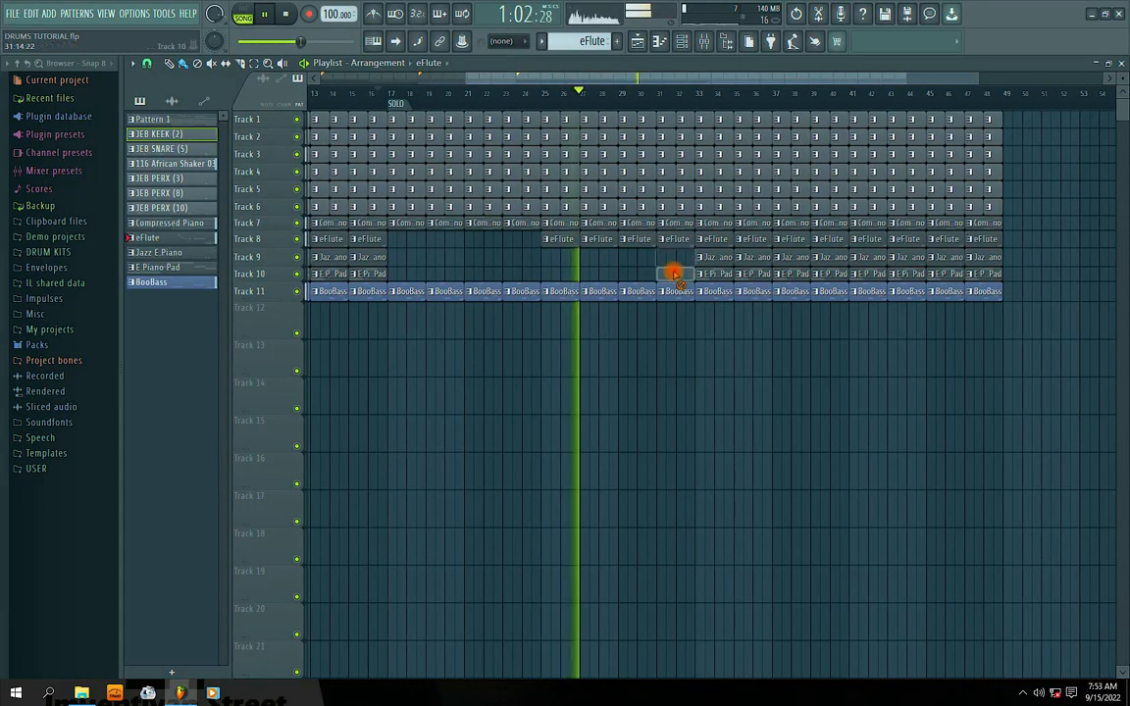
Add a time marker named CO 2 at bar 33 of the playlist
right_click(697, 101)
click(702, 106)
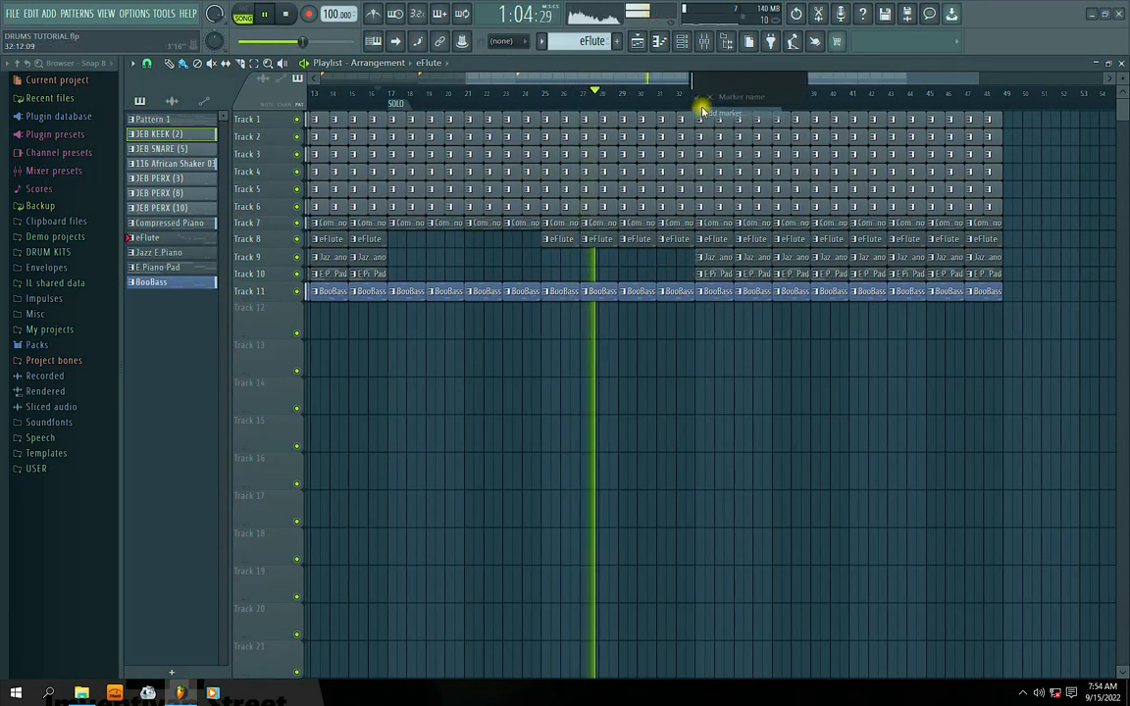
text(CO 2)
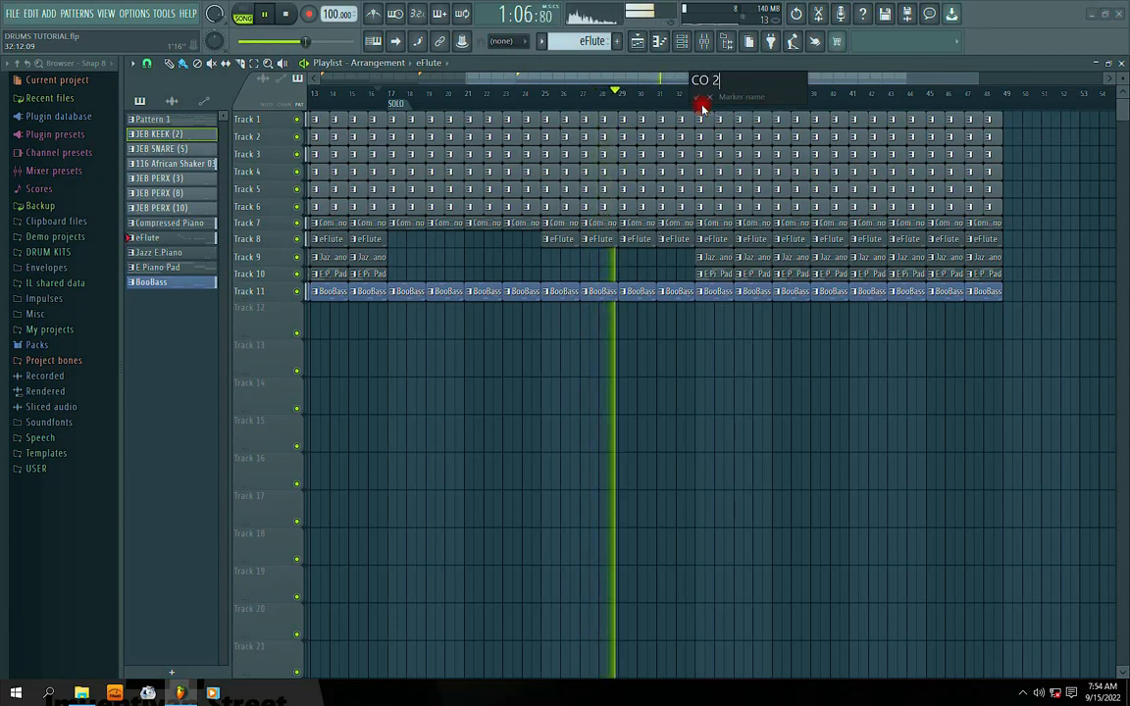
key(Return)
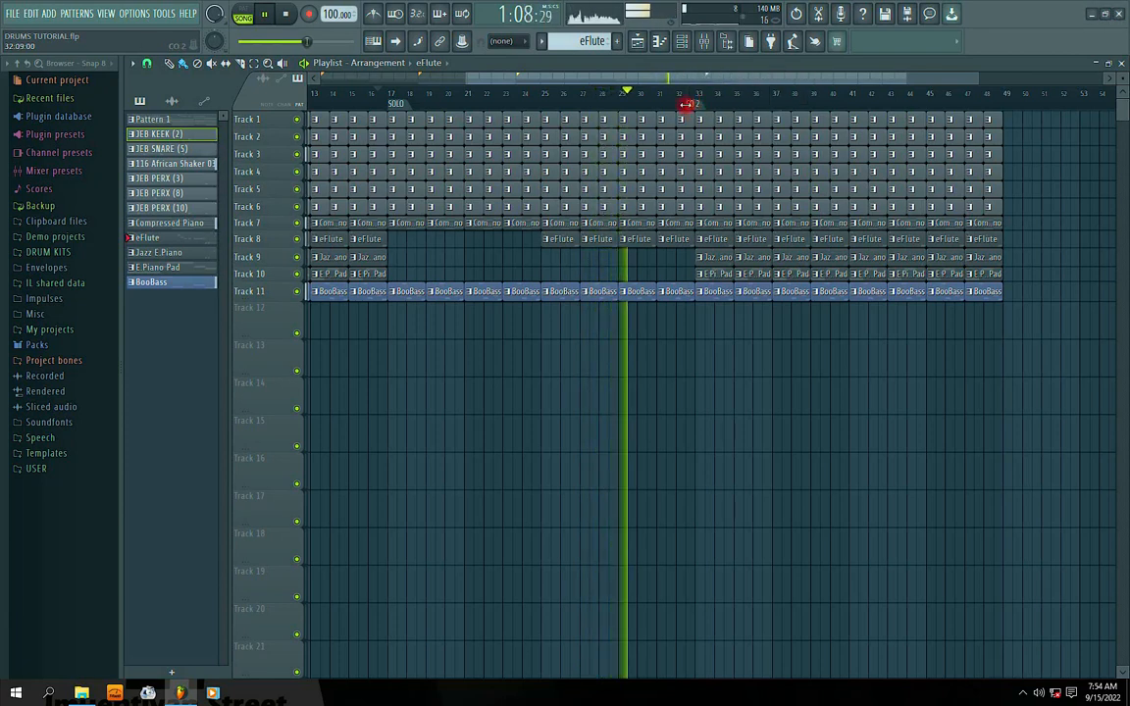
Remove the Compressed Piano, eFlute and Jazz E.Piano clips from bars 41–48 on Tracks 7, 8 and 9
drag(601, 81, 1124, 90)
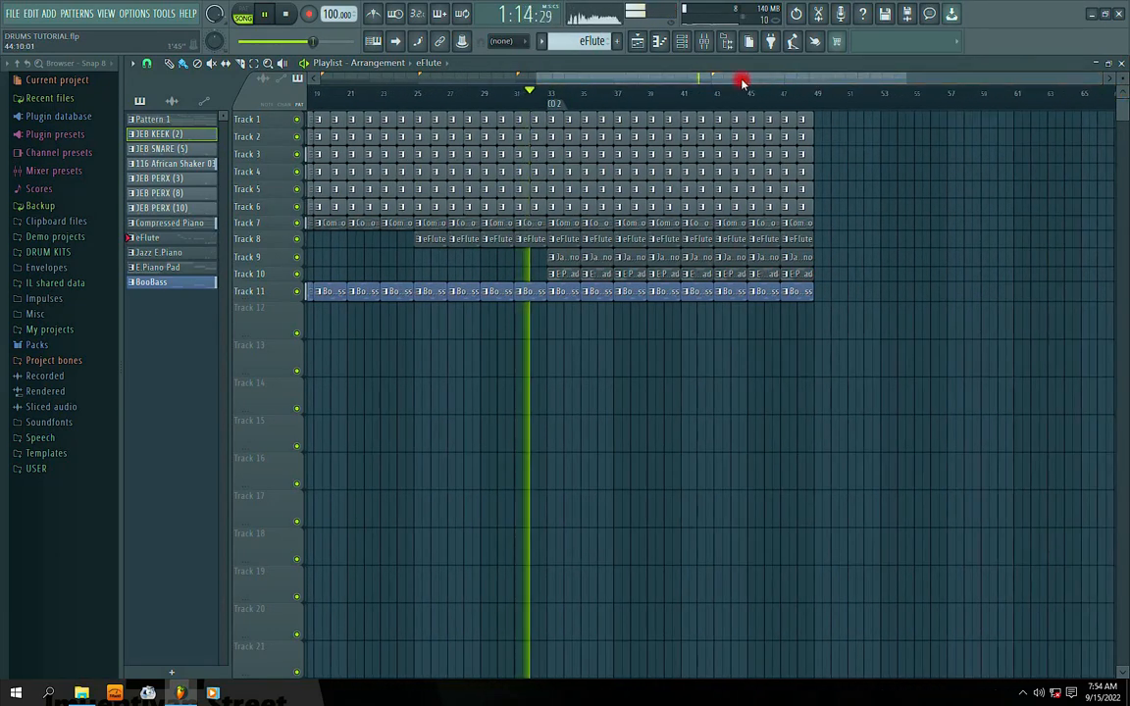
drag(742, 81, 713, 78)
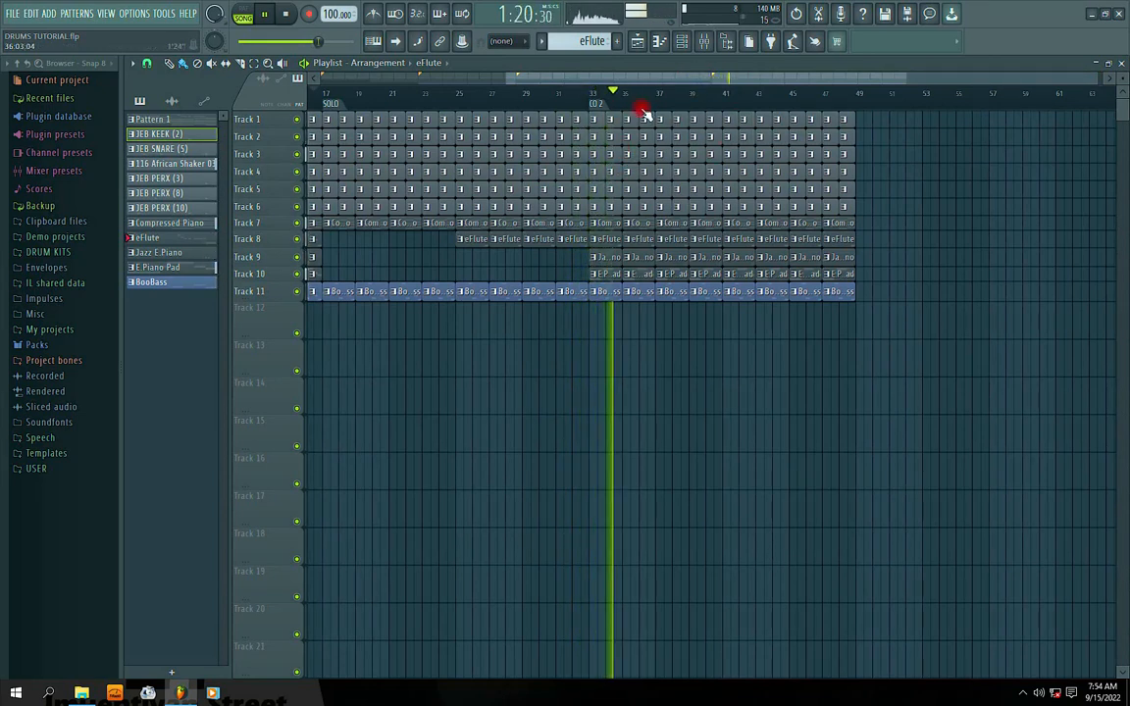
drag(658, 78, 570, 60)
scroll(571, 60, down, 2)
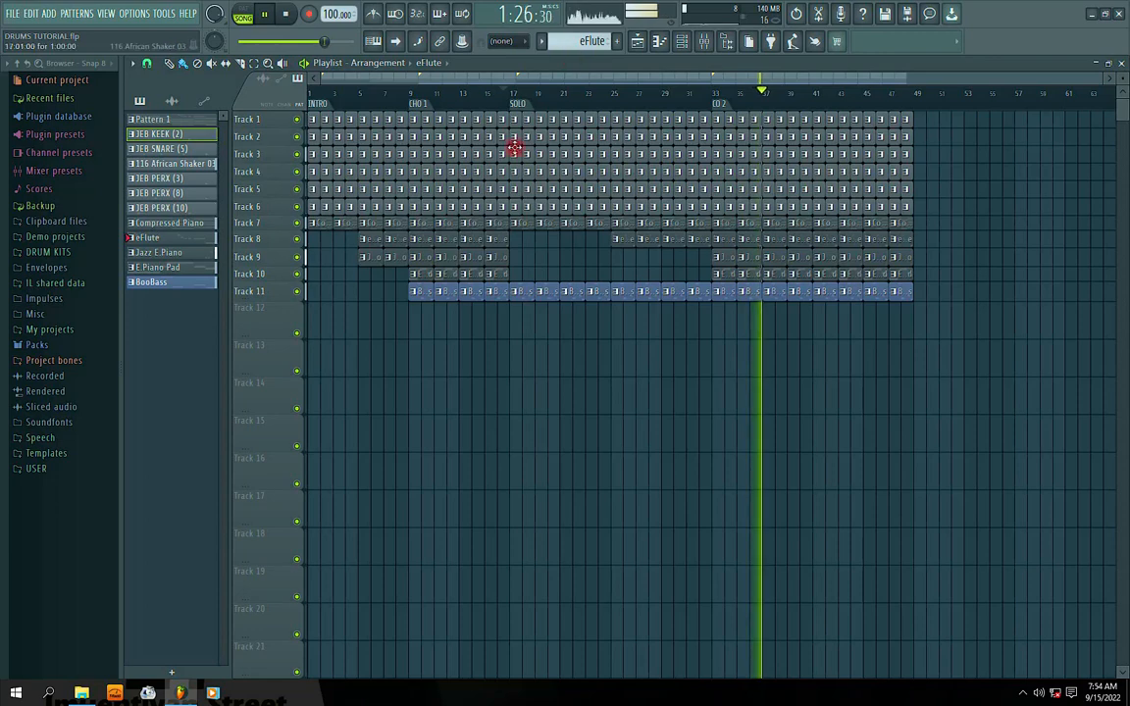
drag(486, 70, 626, 83)
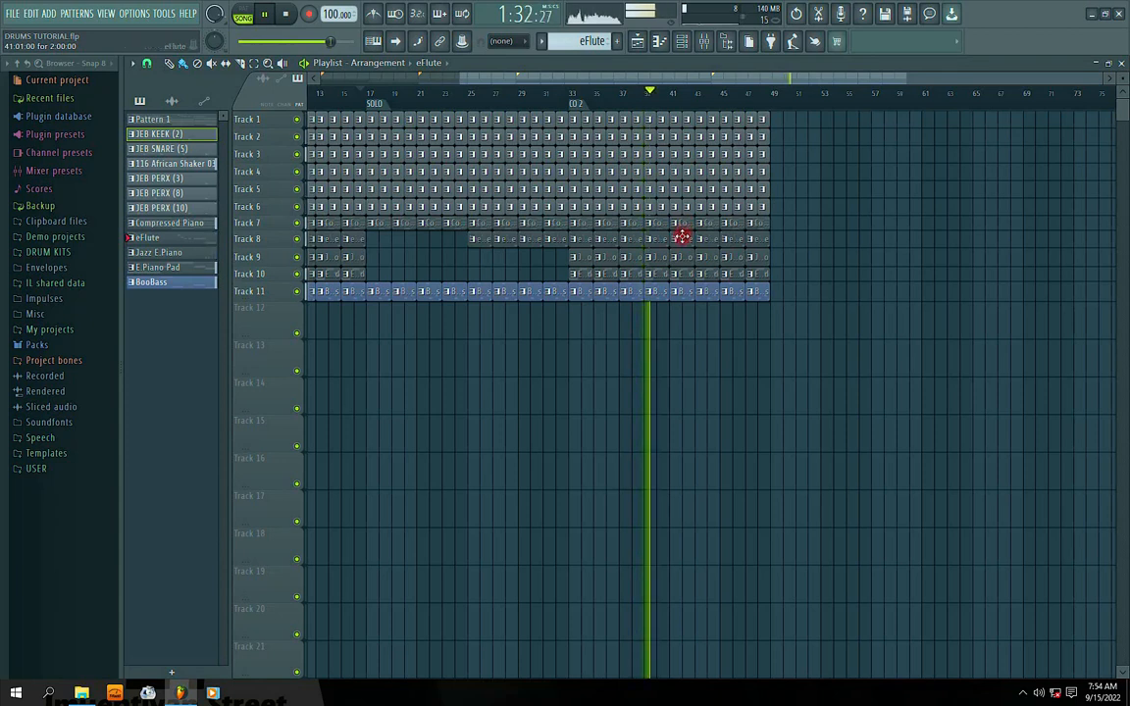
mouse_move(681, 238)
mouse_down()
mouse_move(749, 241)
mouse_move(711, 255)
mouse_up()
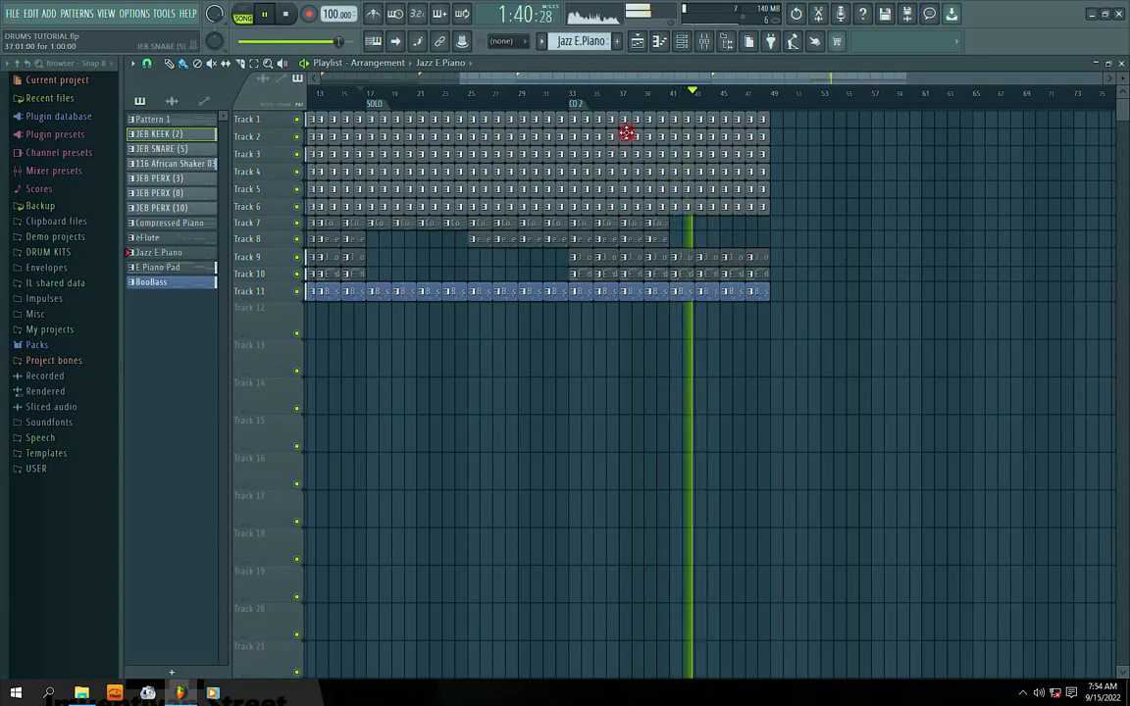
drag(637, 79, 701, 72)
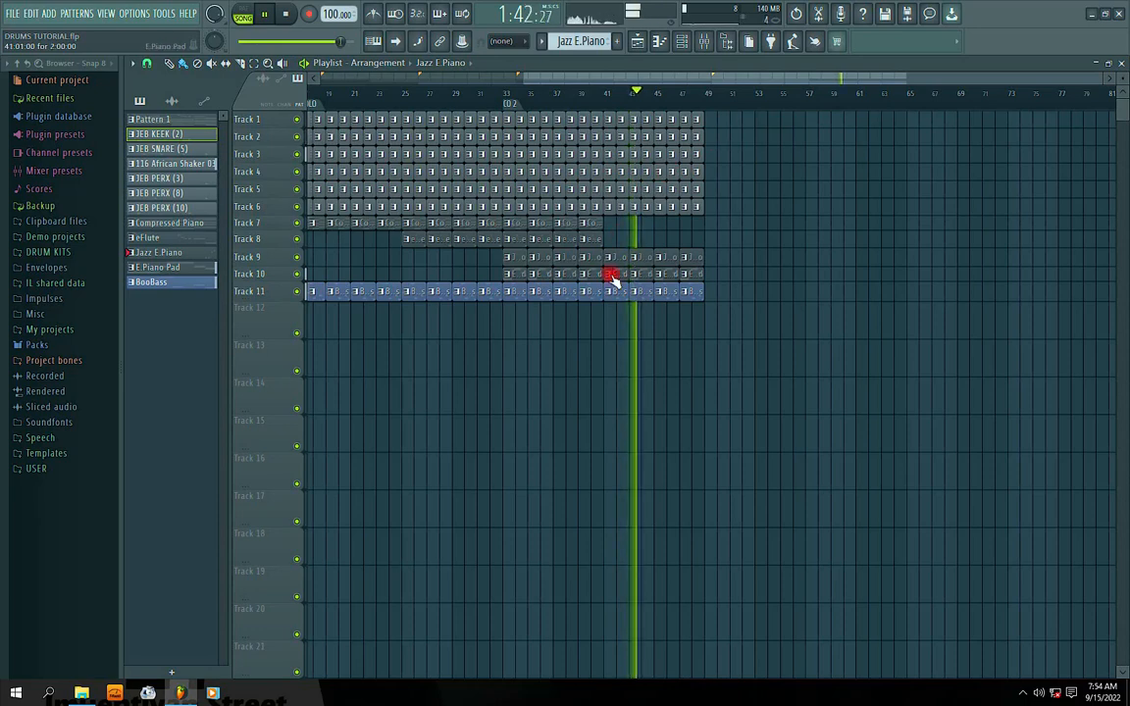
drag(718, 258, 619, 255)
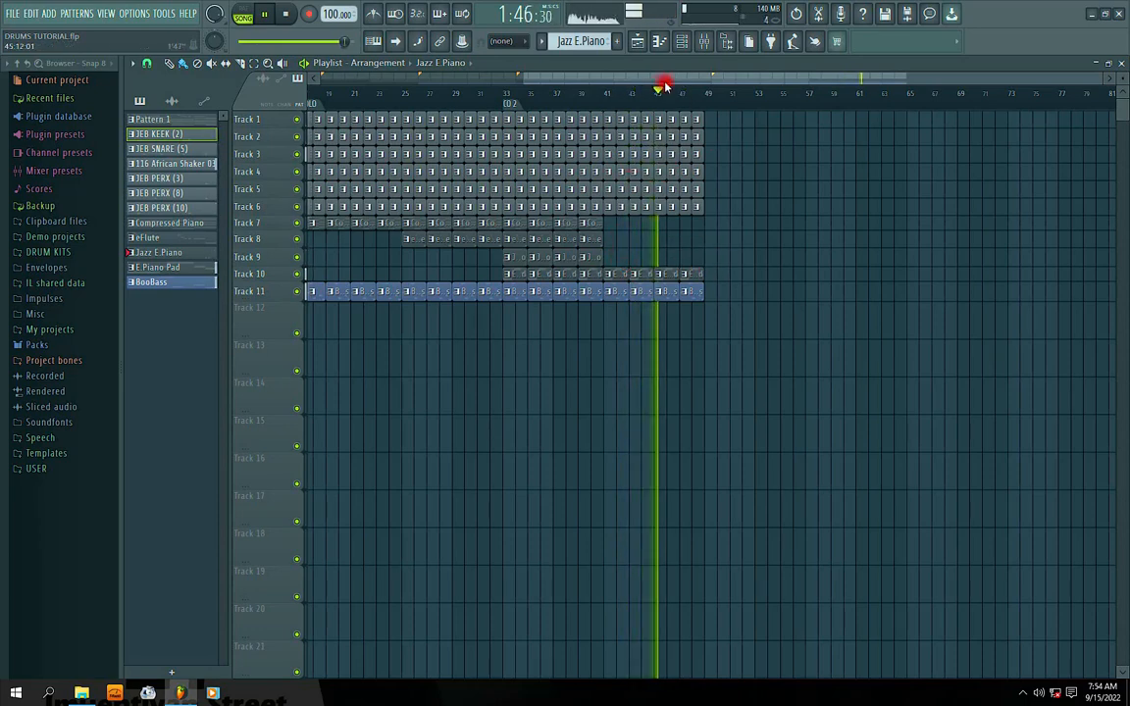
Select all clips in bars 41–48 on Tracks 1–11 and duplicate them to bars 49–56
drag(664, 86, 675, 83)
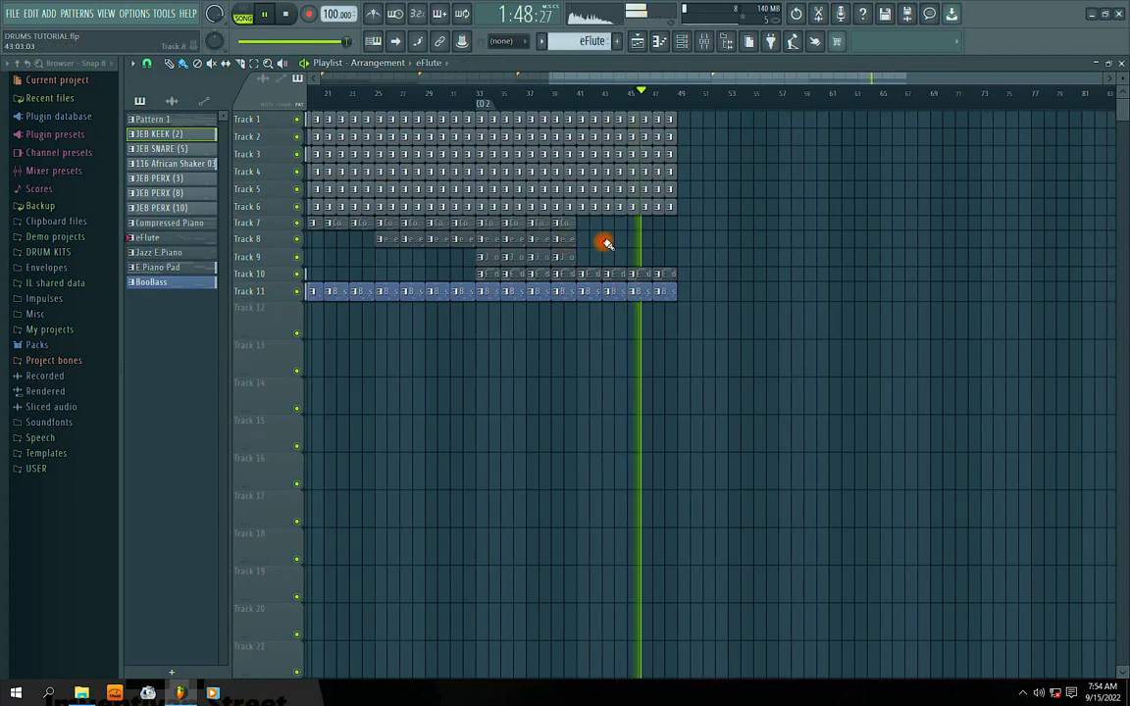
drag(711, 115, 578, 308)
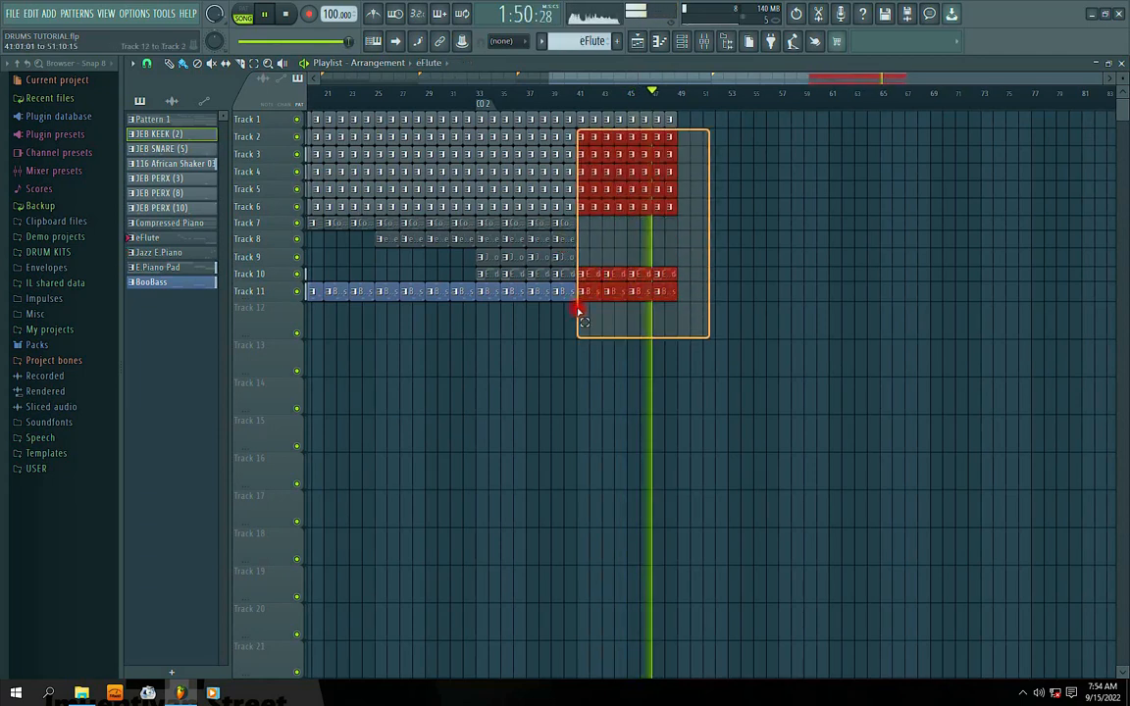
drag(702, 114, 588, 295)
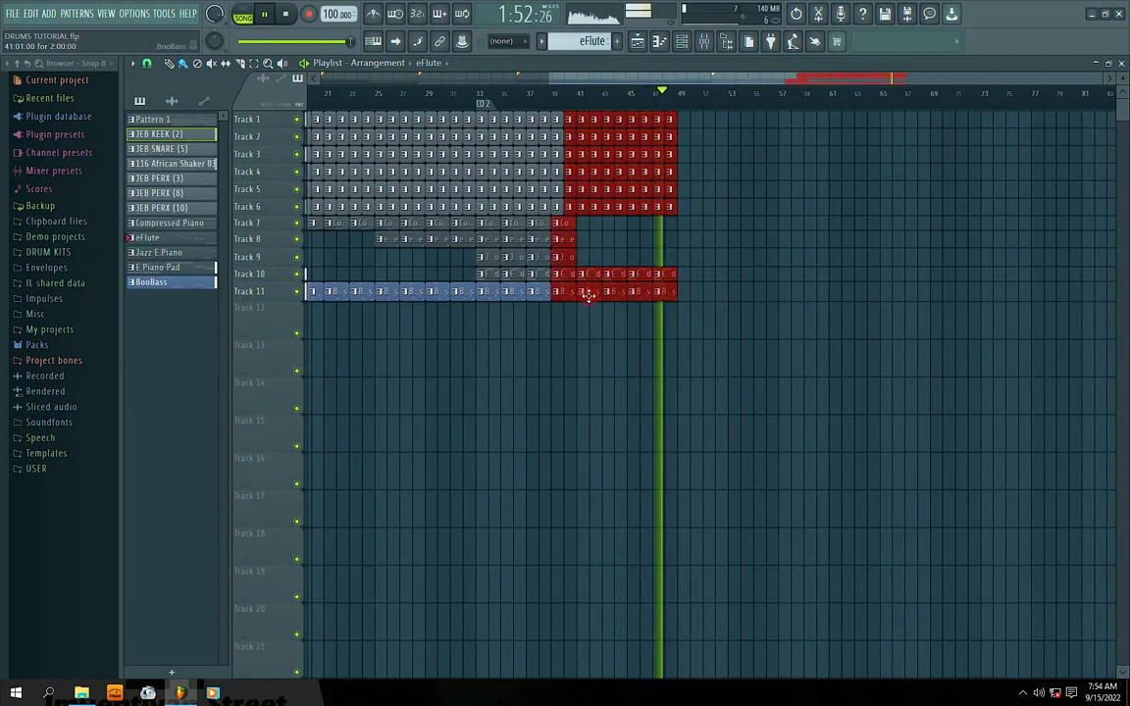
drag(673, 345, 585, 116)
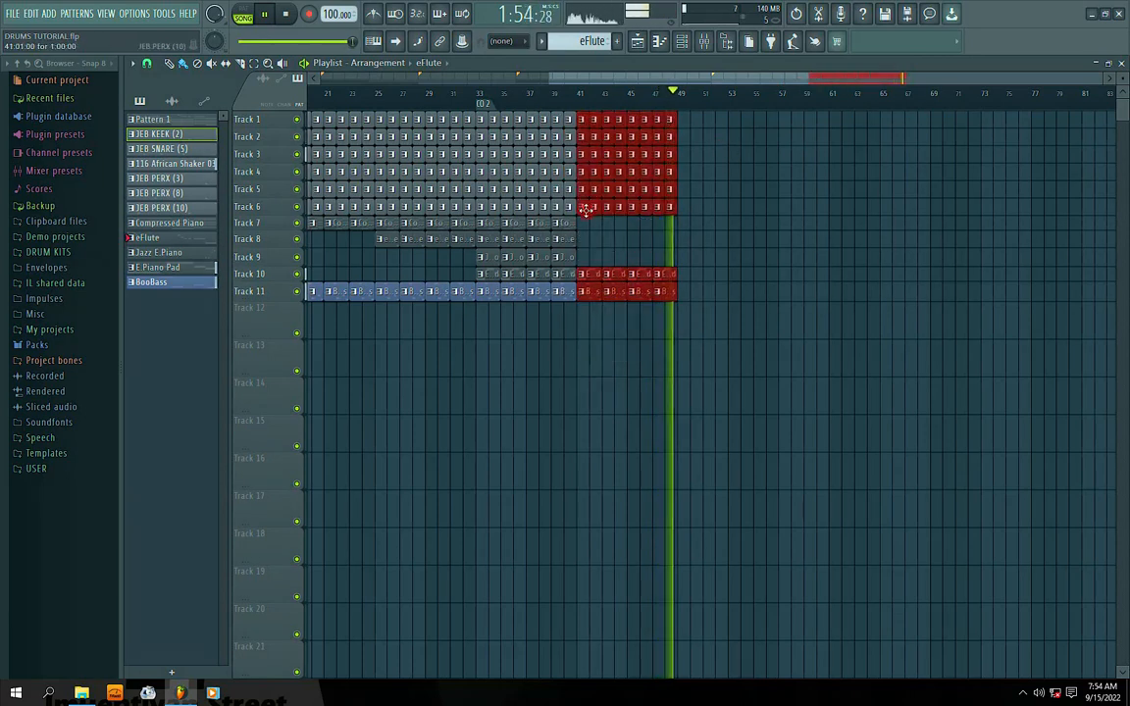
drag(587, 212, 682, 213)
Replace the E.Piano Pad clips in bars 49–56 with Jazz E.Piano clips on Track 9 and play from bar 48
click(680, 256)
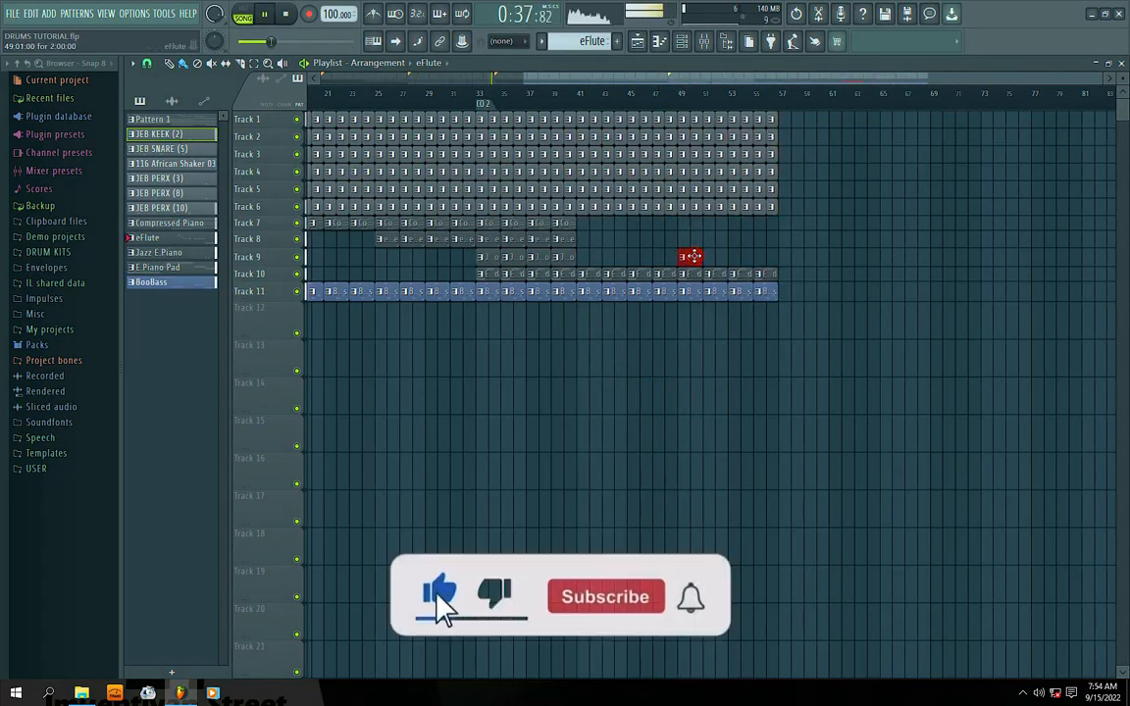
drag(688, 256, 584, 259)
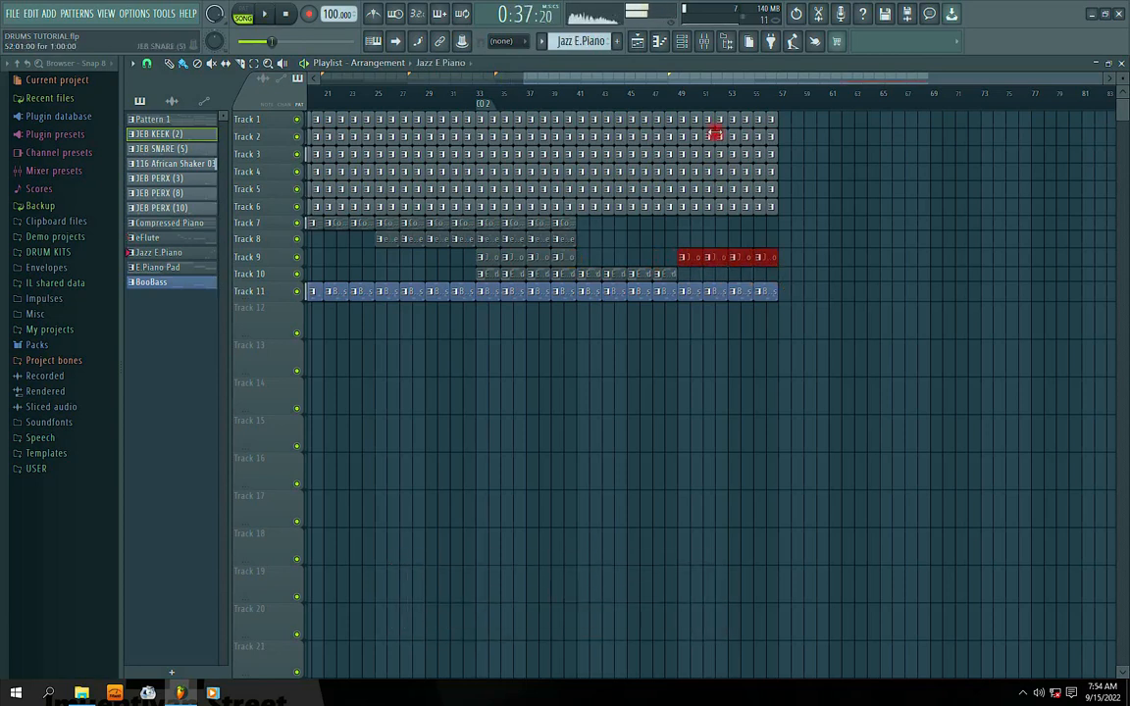
click(673, 95)
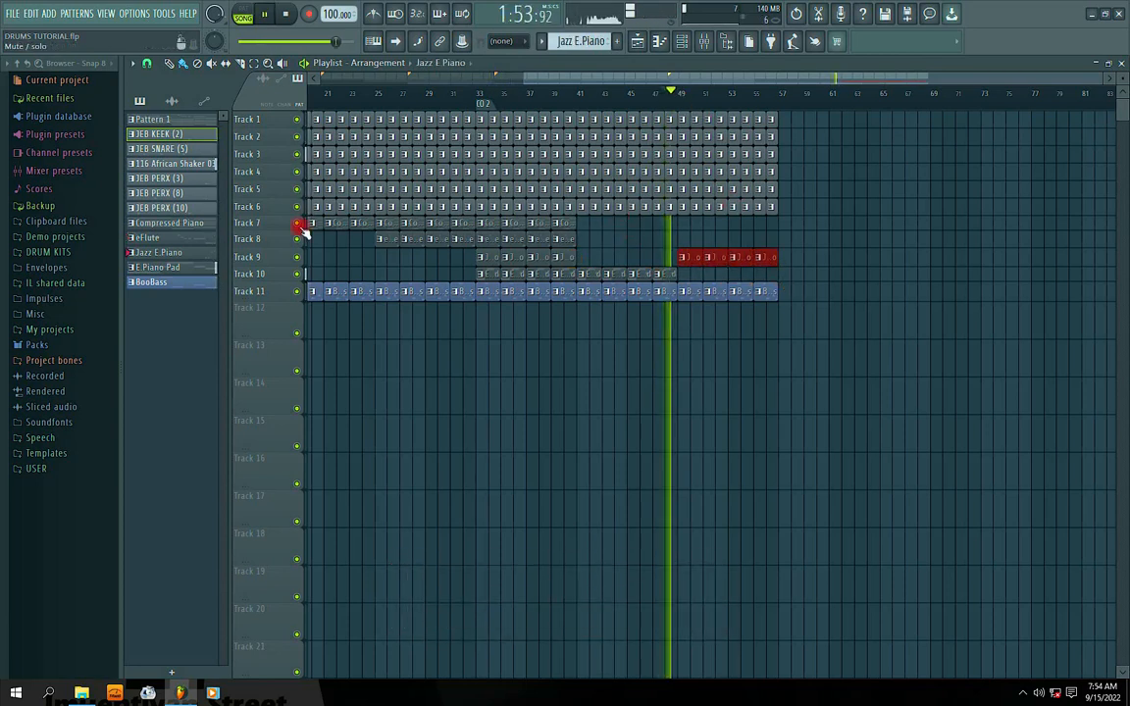
click(681, 227)
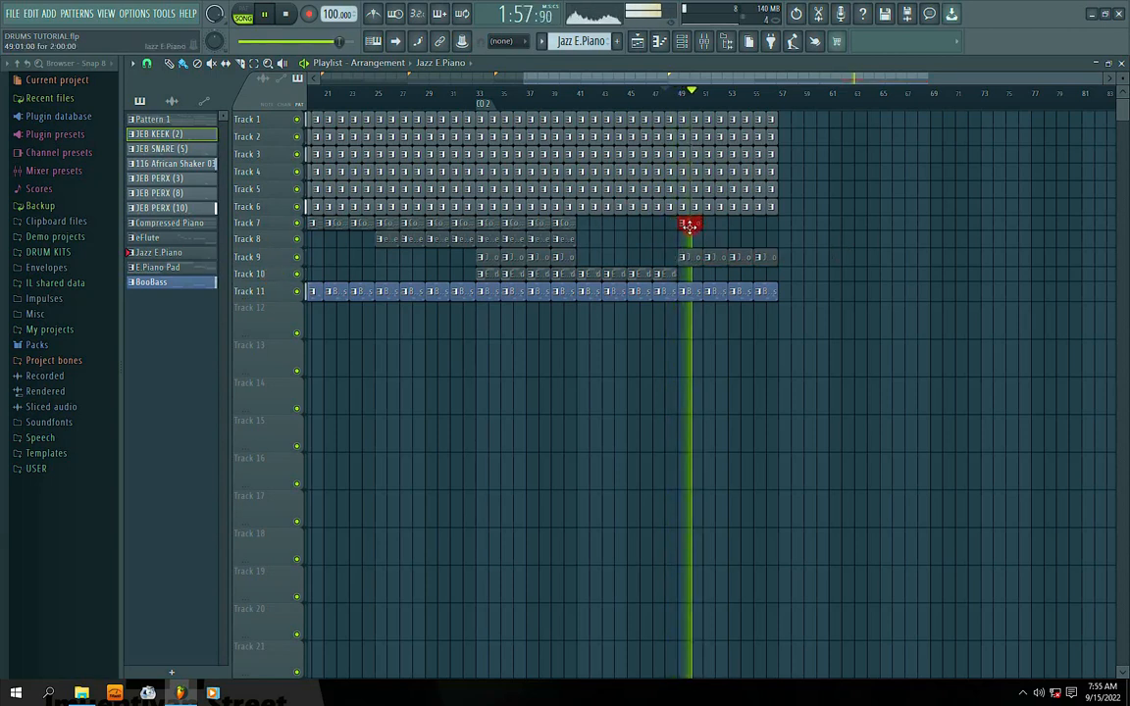
right_click(690, 225)
click(681, 226)
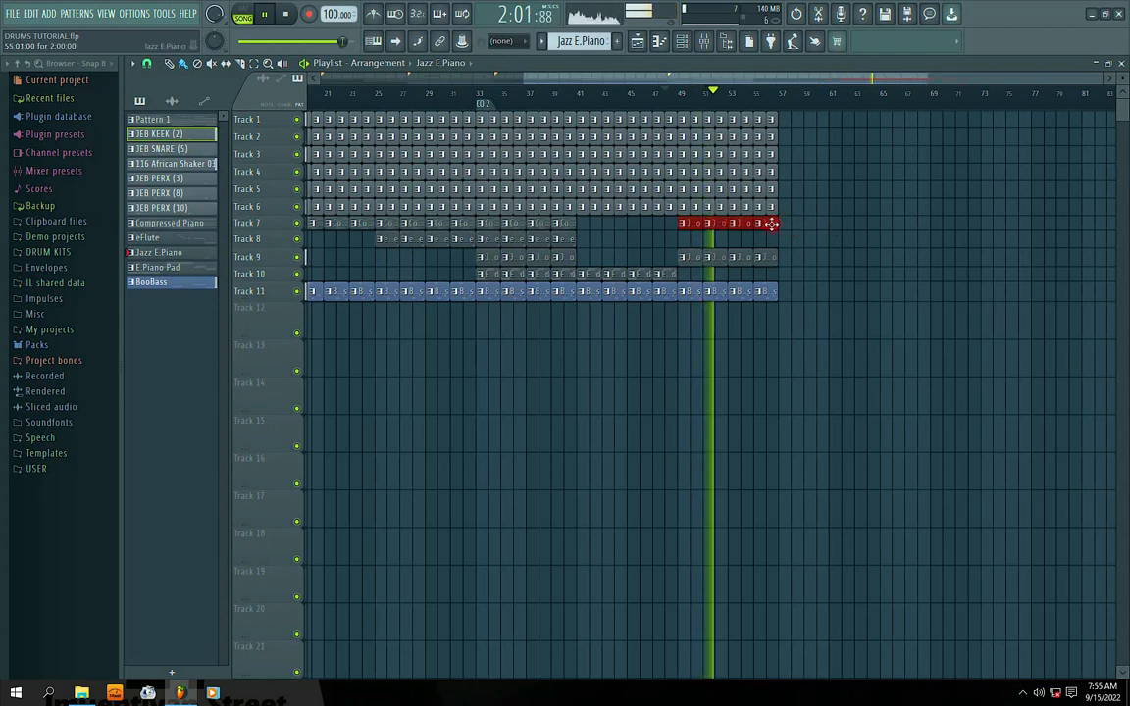
right_click(755, 224)
click(562, 227)
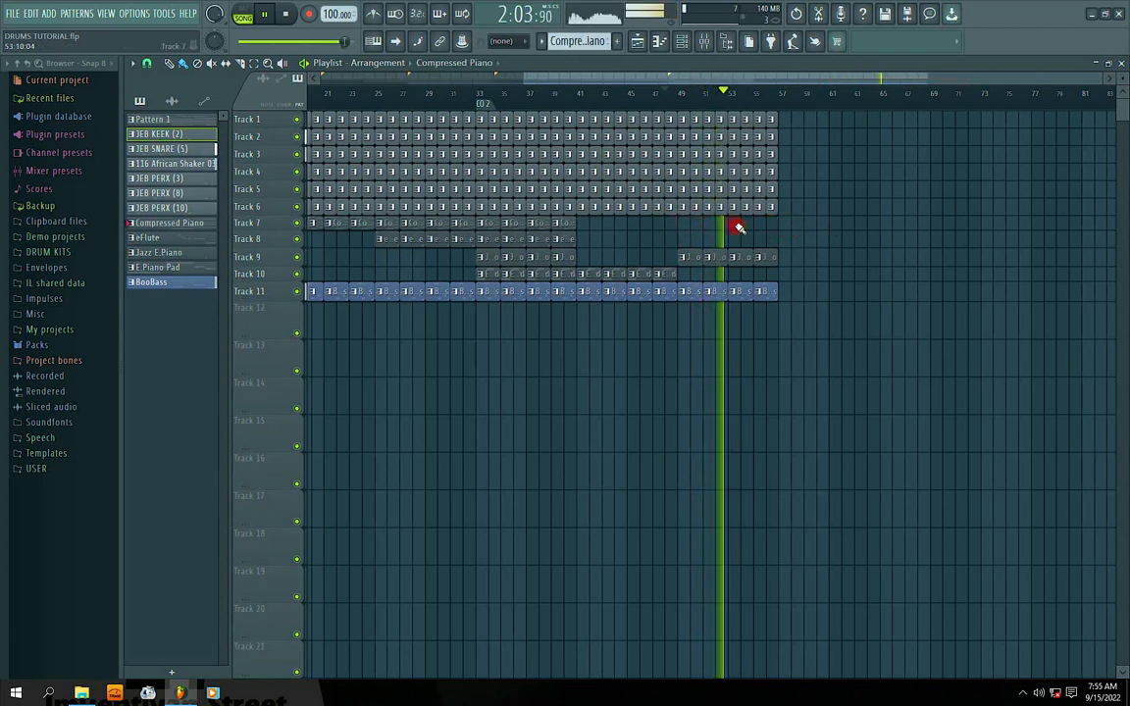
Add a time marker named SOLO 2 at bar 41 of the playlist
drag(649, 83, 619, 86)
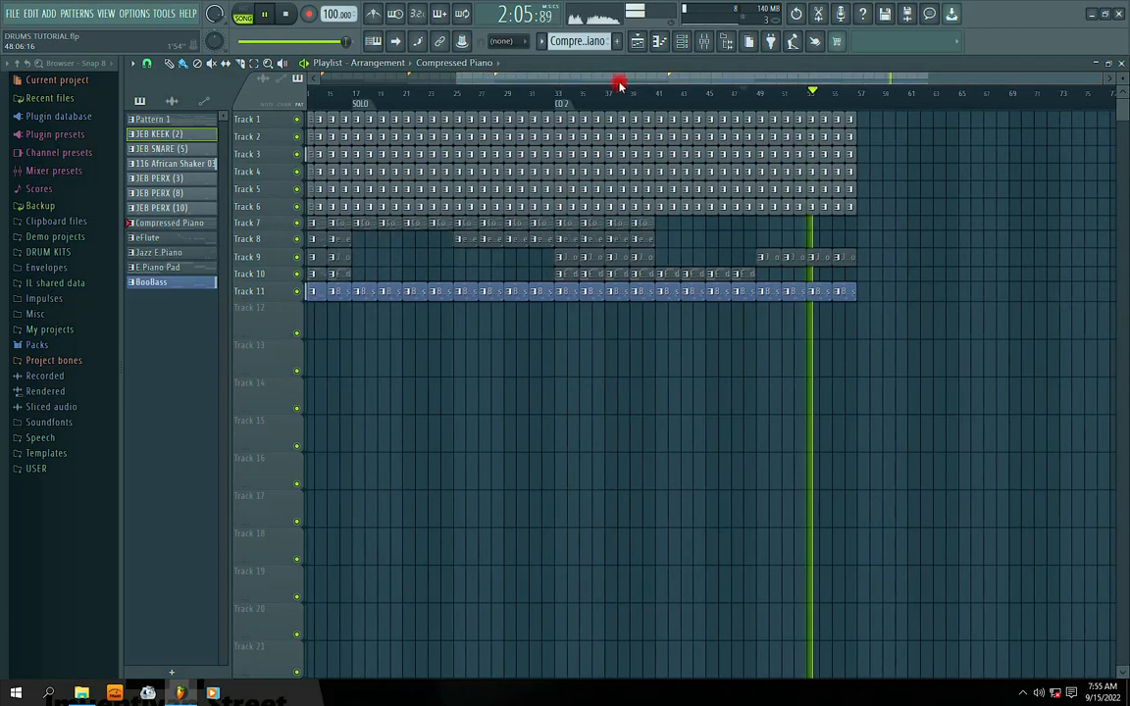
right_click(653, 106)
click(676, 110)
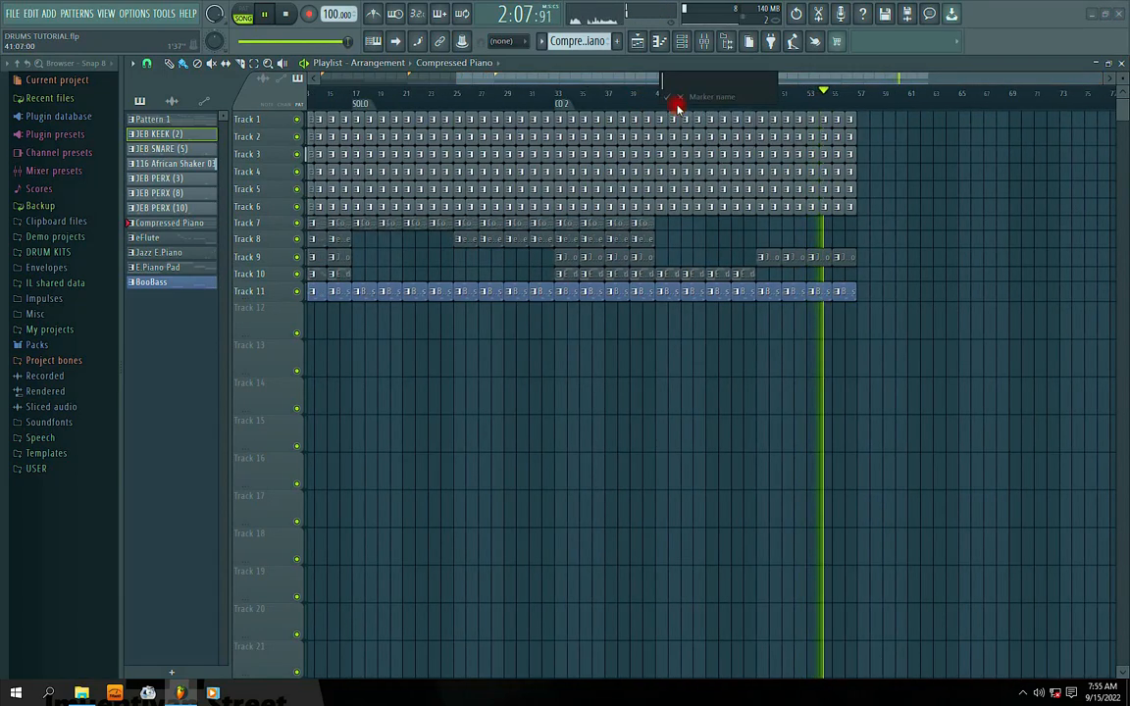
text(SOLO 2)
key(Return)
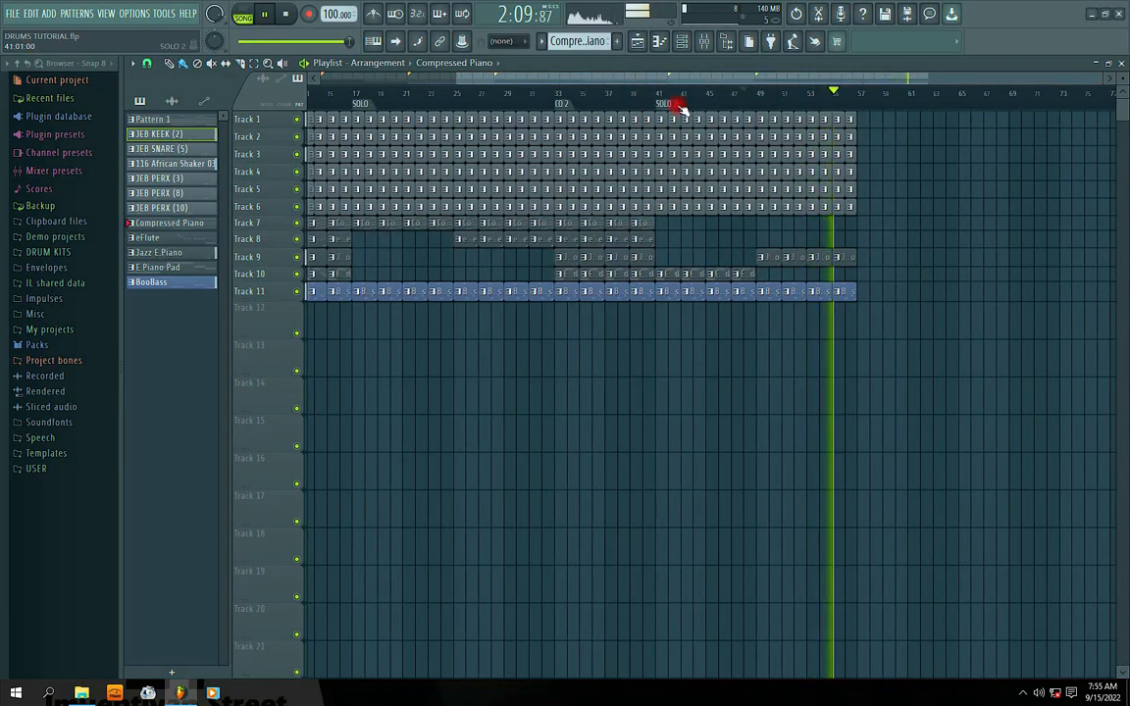
Copy the CO 2 section from bars 33–40 to bars 57–64 and label it with a CO 2 marker at bar 57
double_click(556, 103)
drag(588, 241, 897, 236)
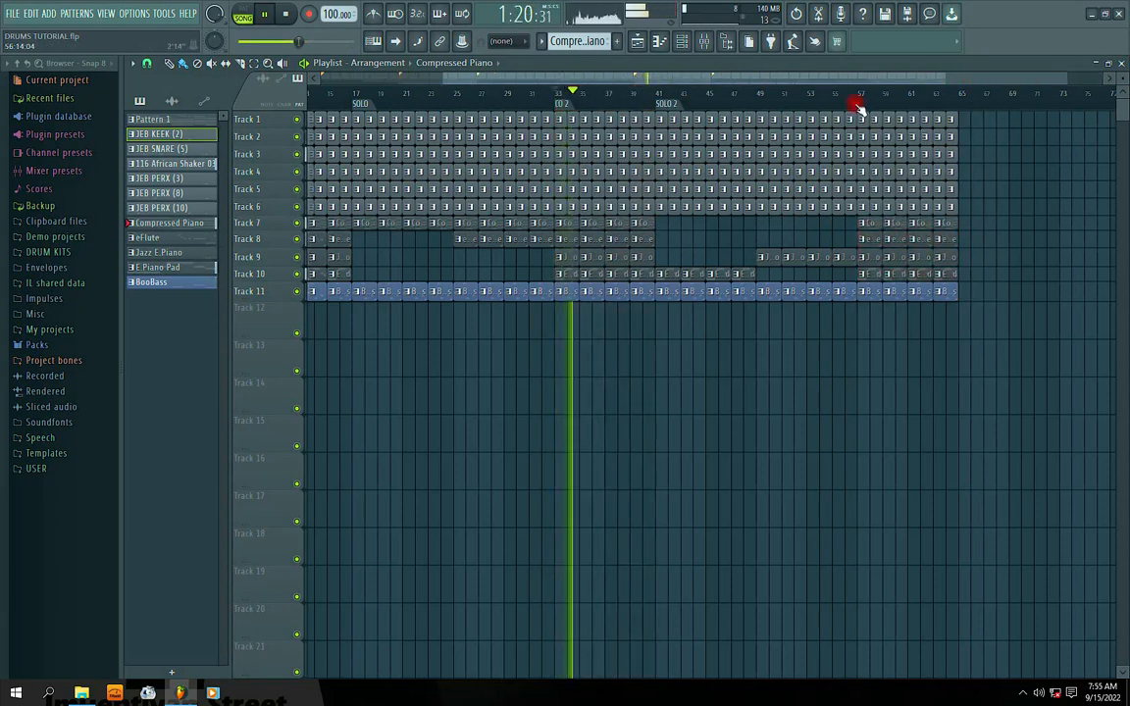
right_click(860, 105)
click(889, 114)
text(CO)
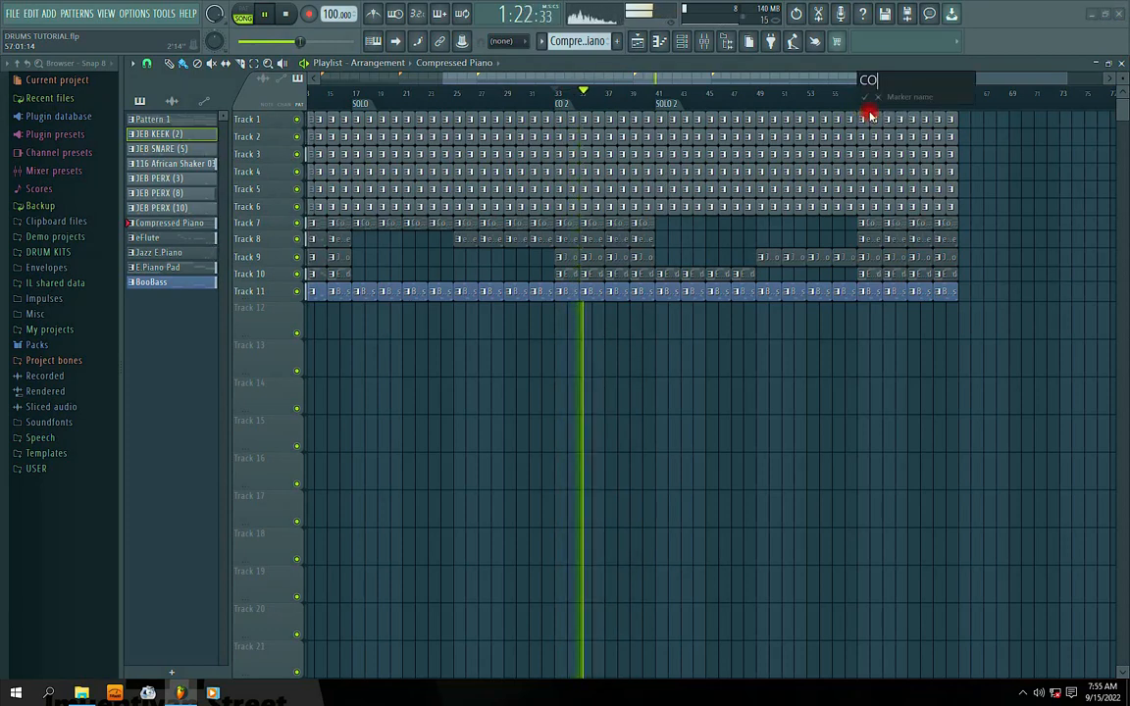
text( 2)
key(Return)
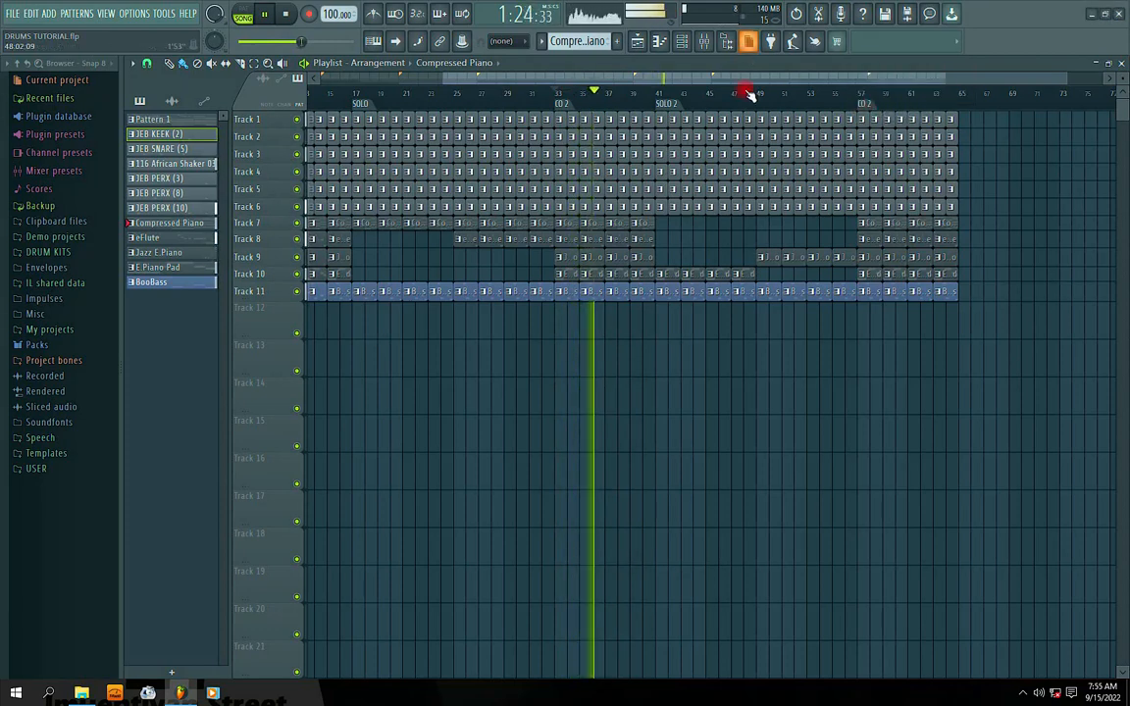
Play the song from bar 56 and duplicate the CO 2 section in bars 57–64 to bars 65–72
drag(738, 82, 865, 75)
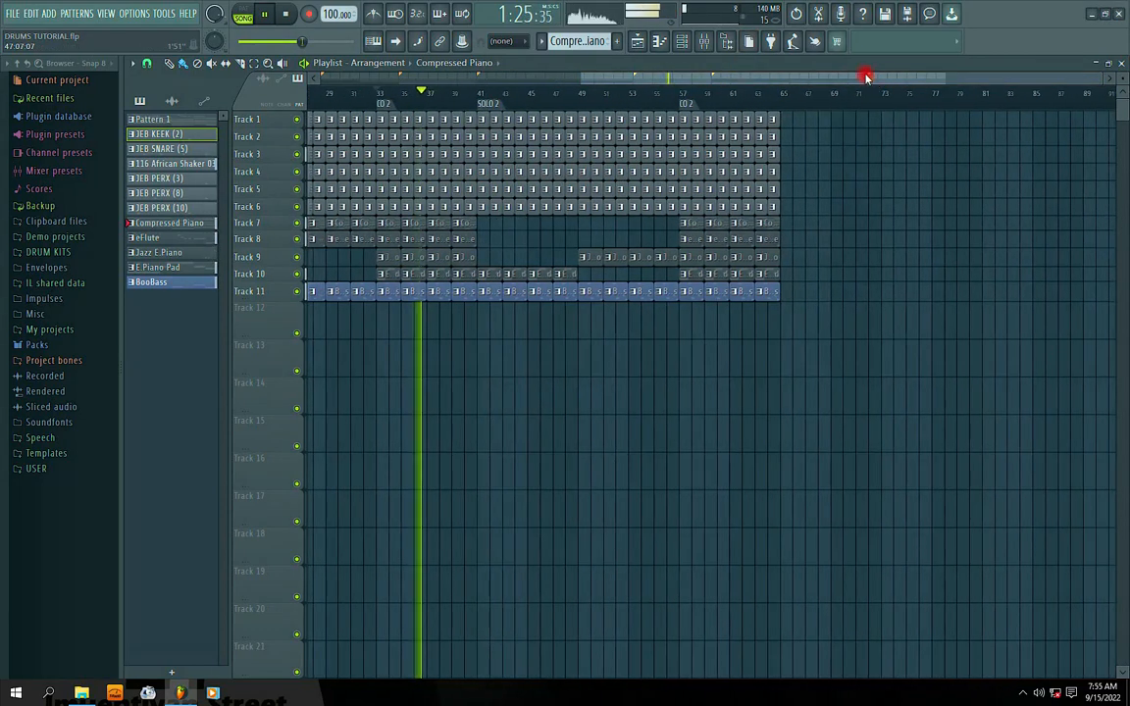
click(676, 96)
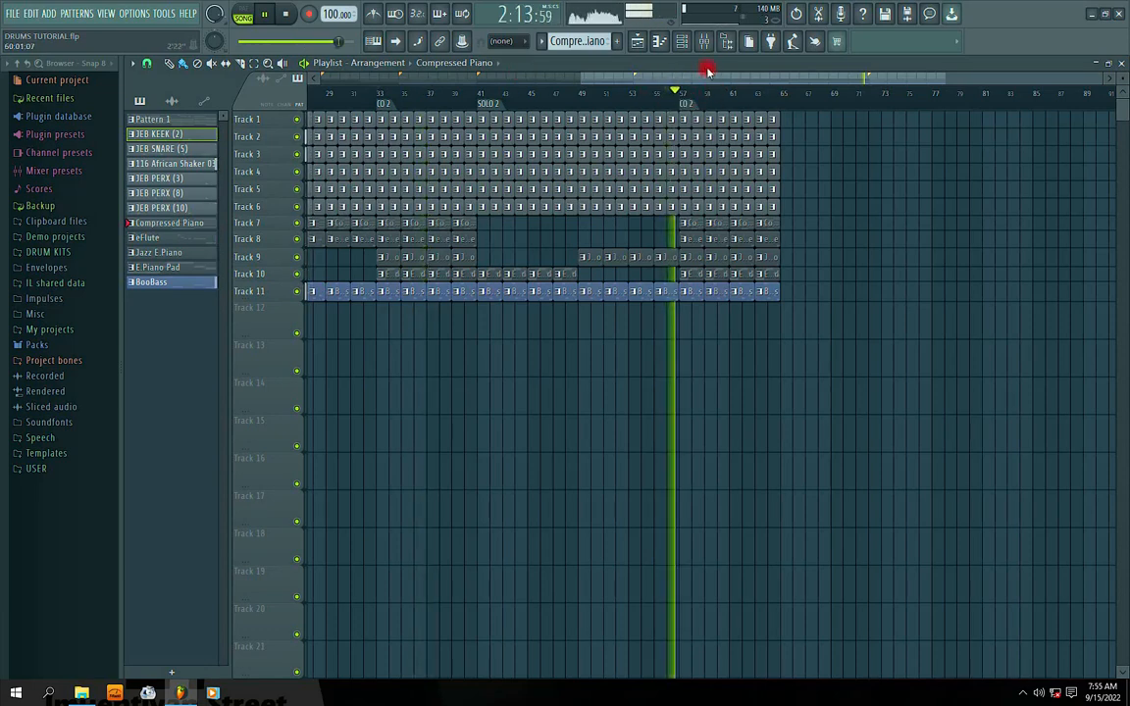
drag(698, 80, 733, 83)
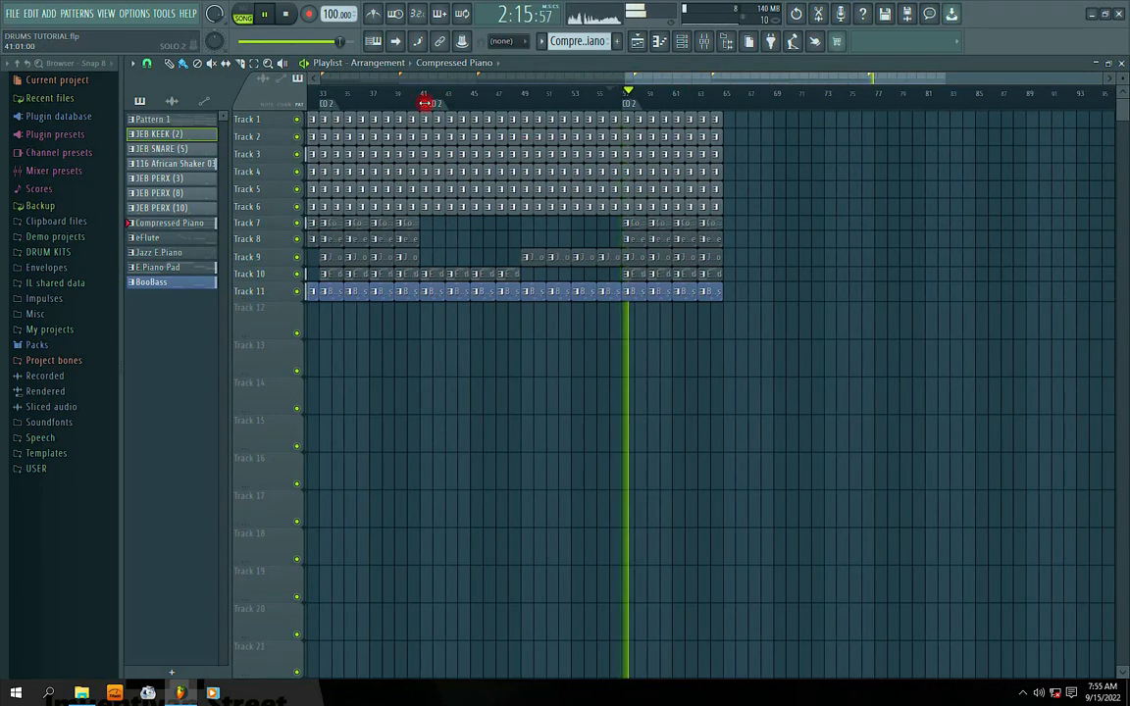
double_click(631, 104)
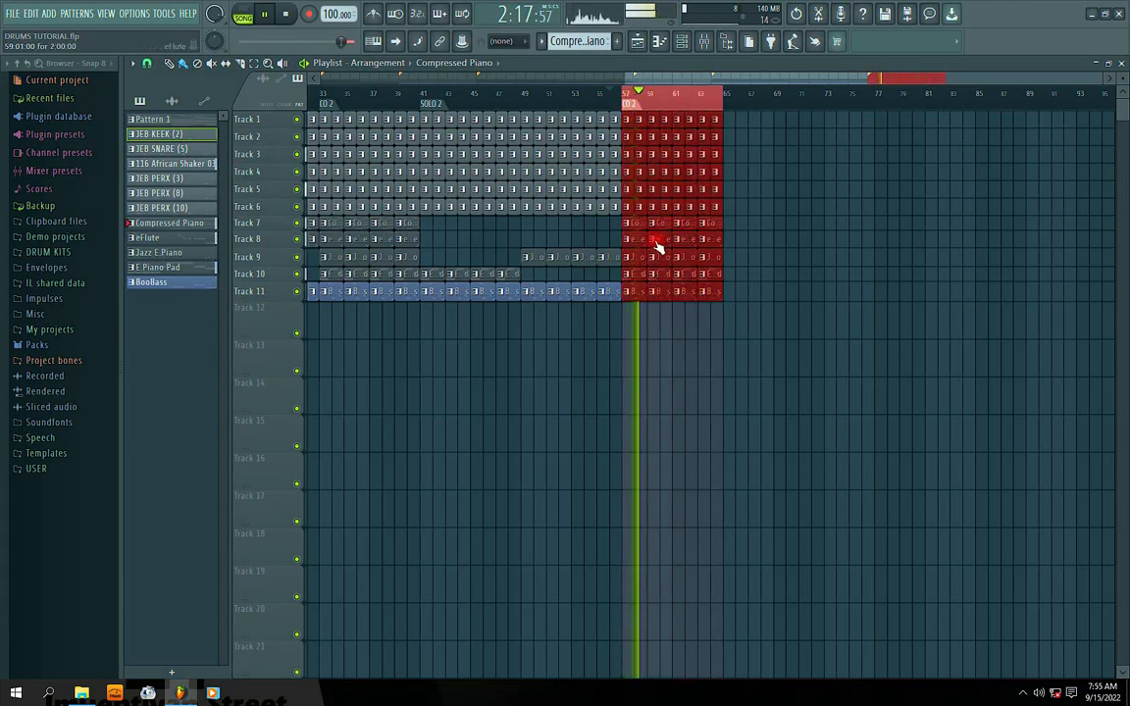
key(ctrl+b)
key(ctrl+d)
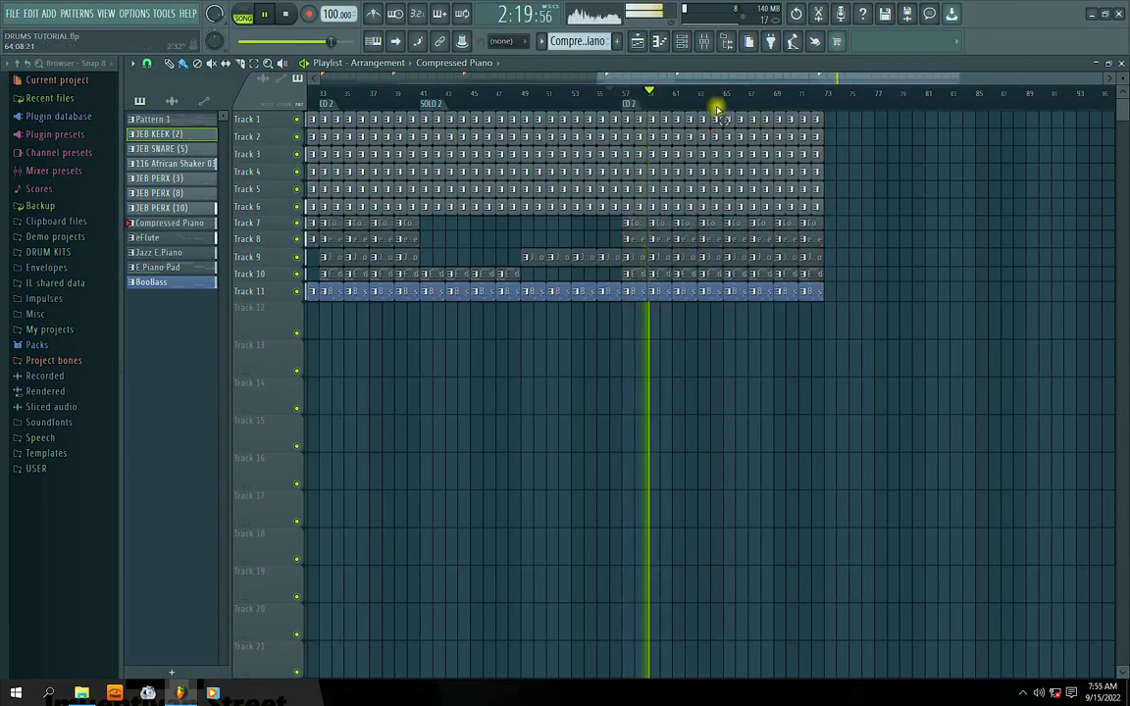
Review the full arrangement from INTRO to the final CO 2 section during playback and stop the song
drag(832, 71, 560, 76)
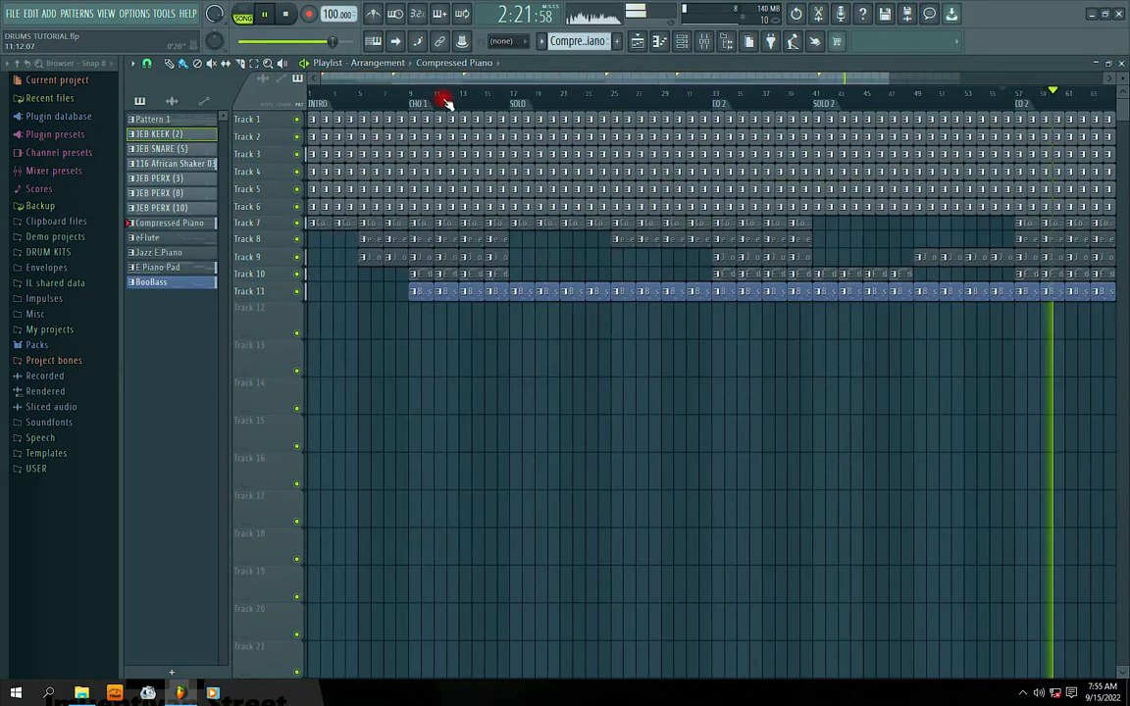
drag(469, 71, 651, 64)
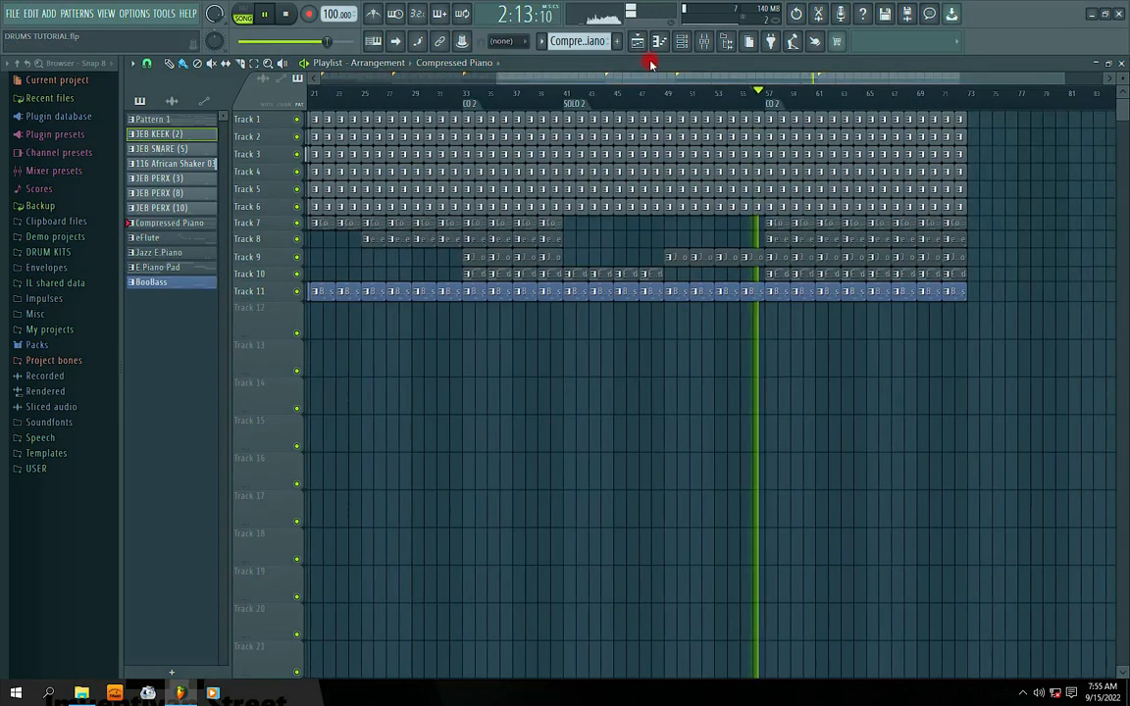
scroll(650, 64, down, 2)
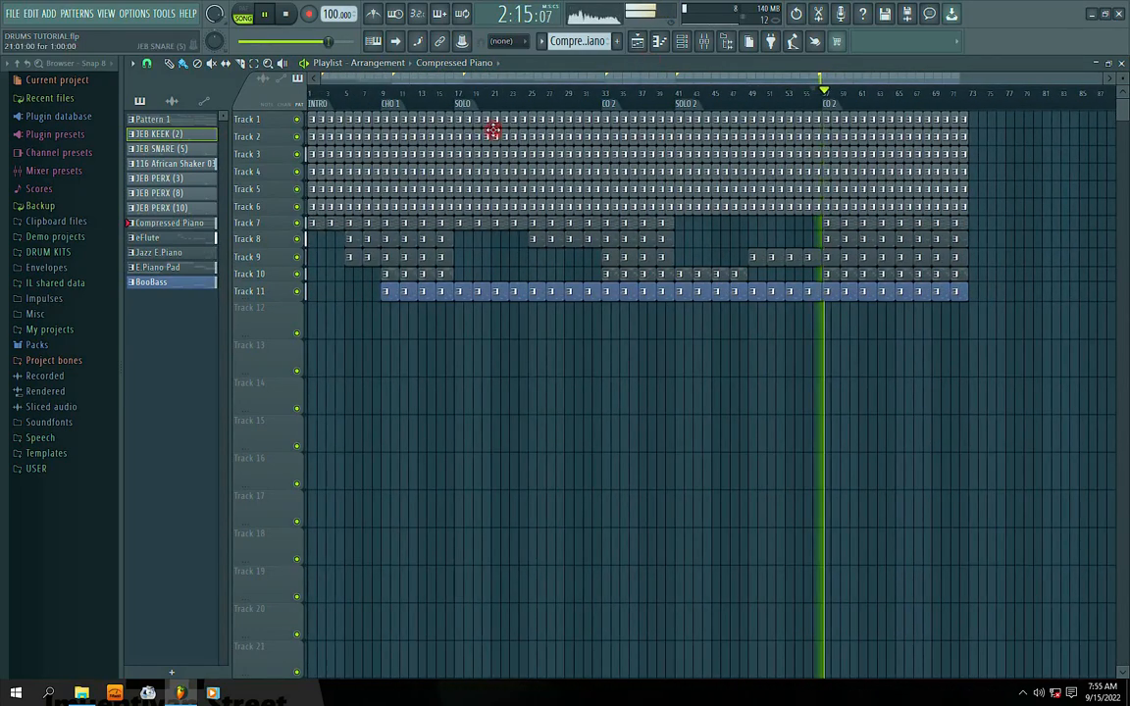
drag(489, 80, 453, 79)
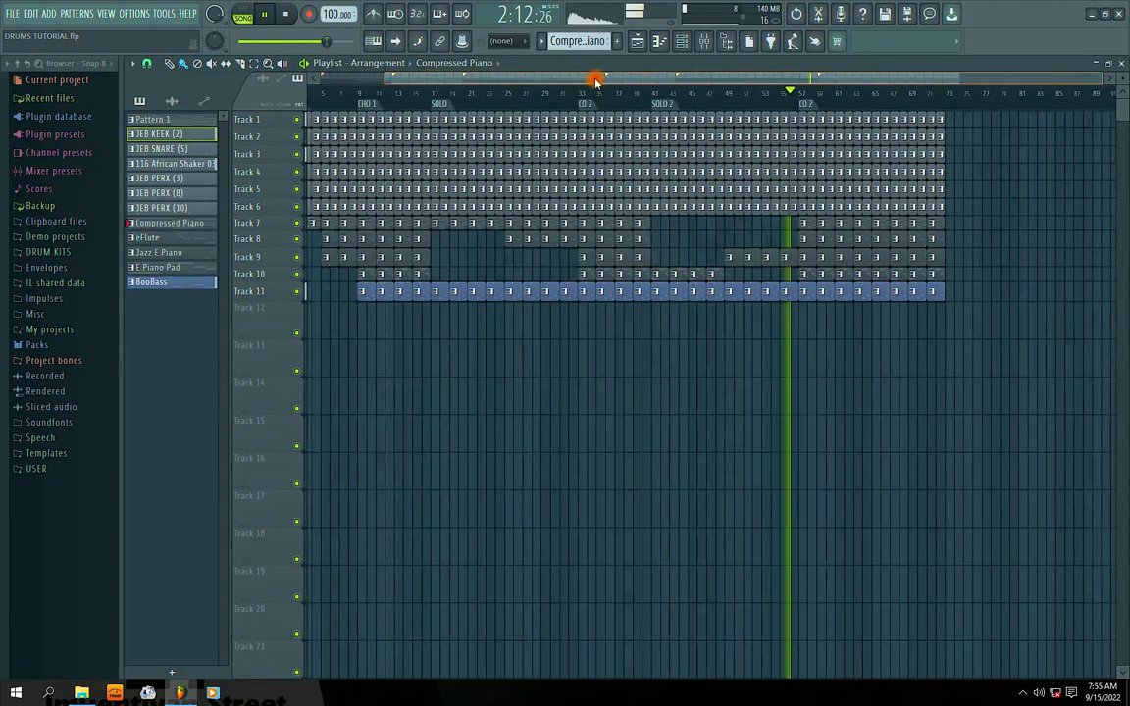
drag(594, 79, 475, 79)
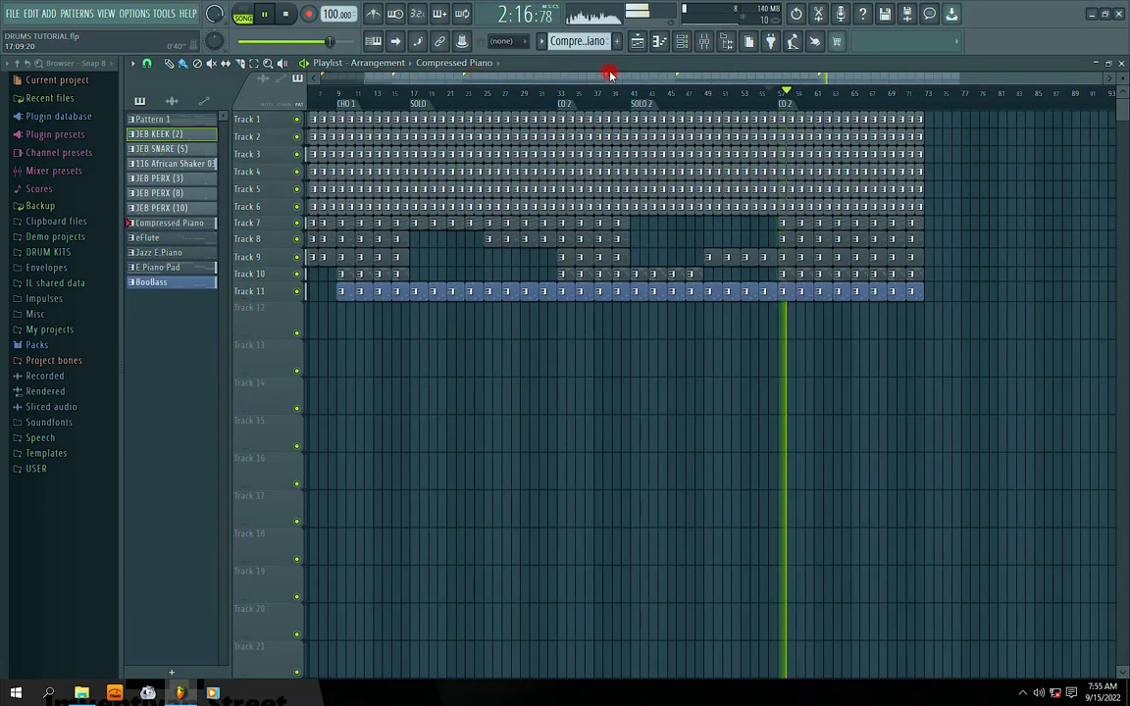
key(space)
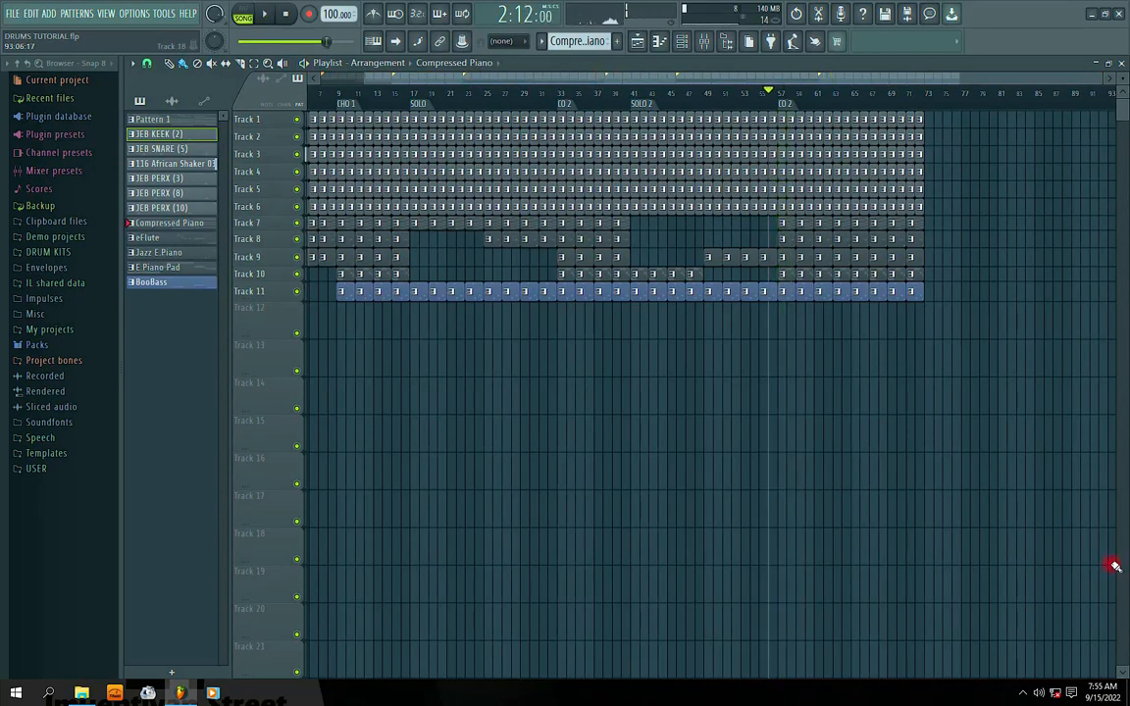
click(1022, 693)
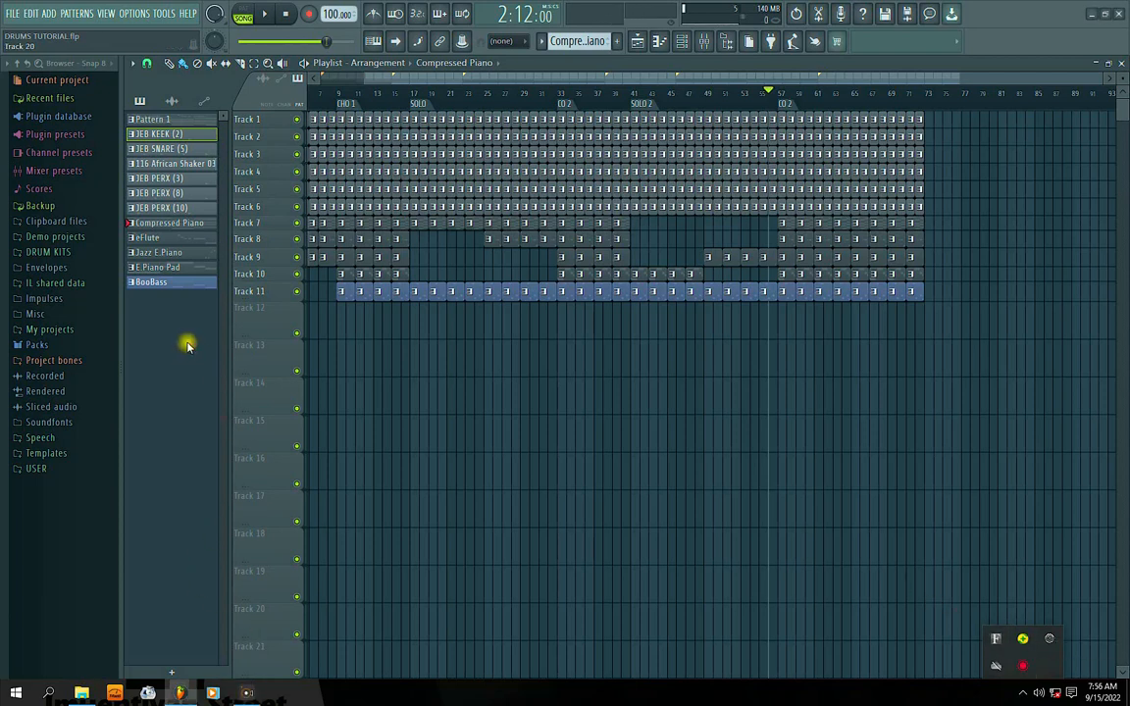
click(858, 63)
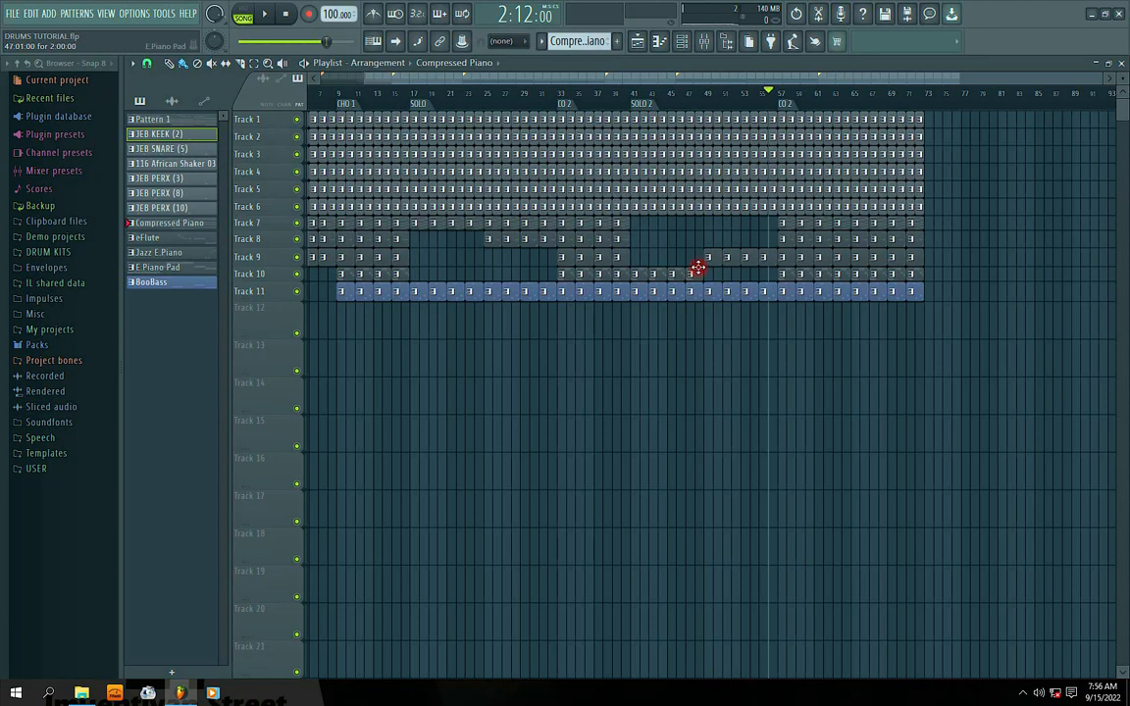
Resume playback near bar 57 and look over all labelled sections of the playlist
drag(749, 80, 644, 81)
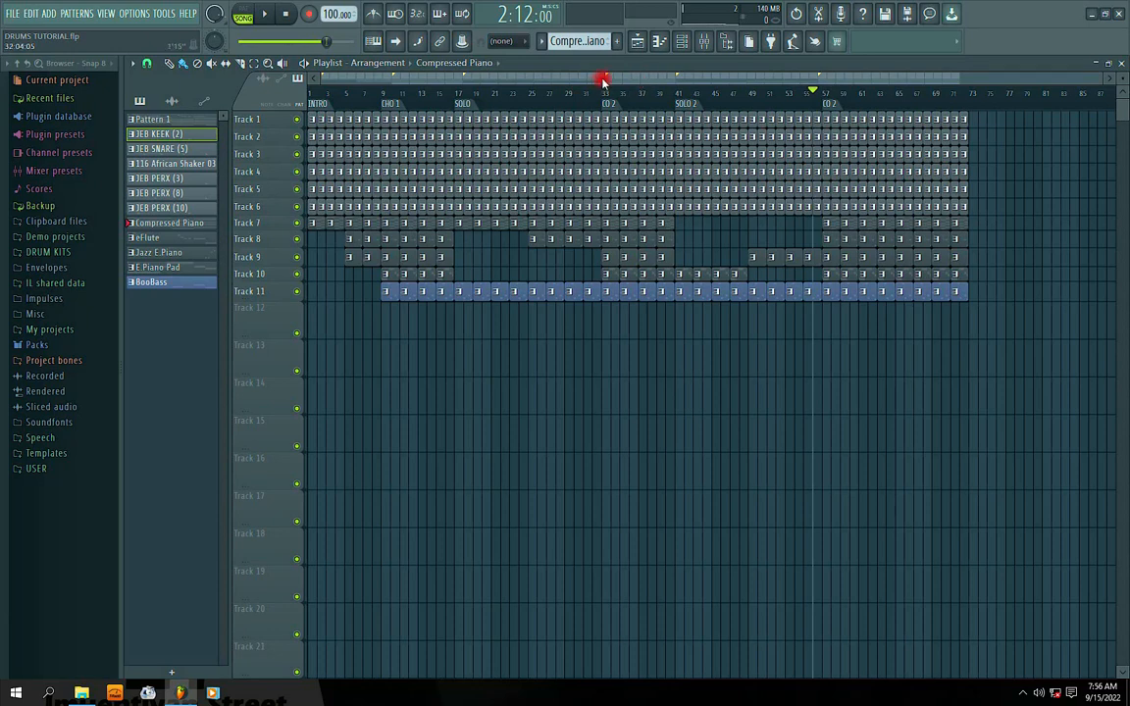
drag(603, 79, 749, 76)
key(space)
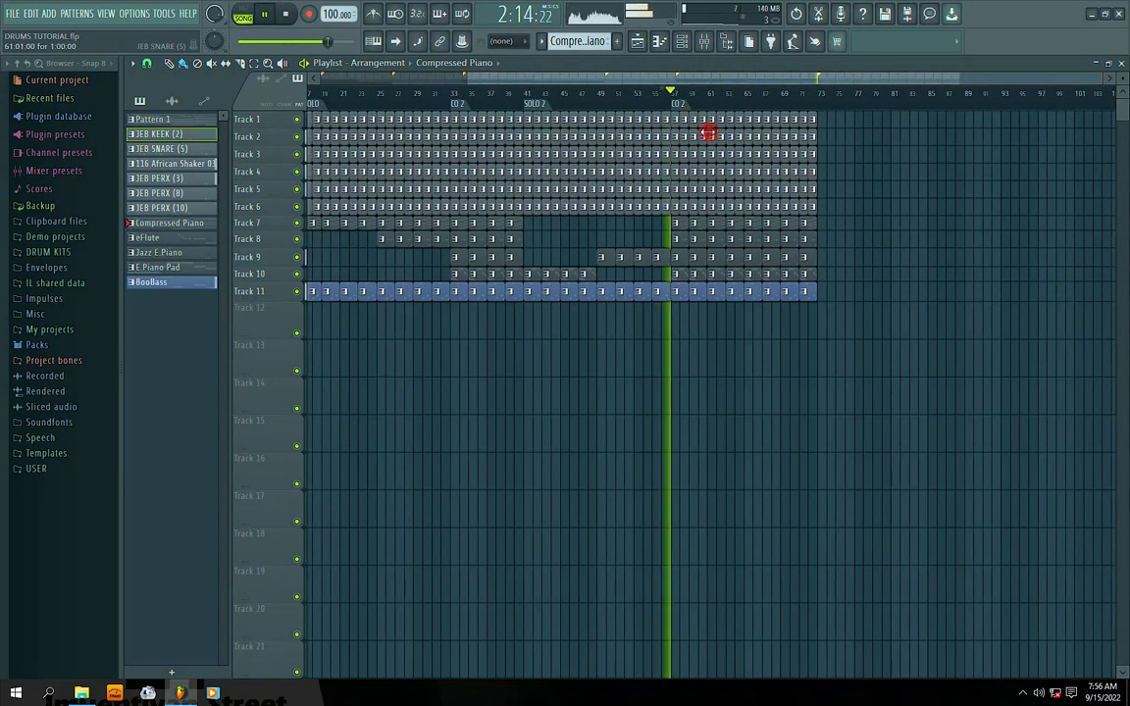
drag(670, 79, 461, 78)
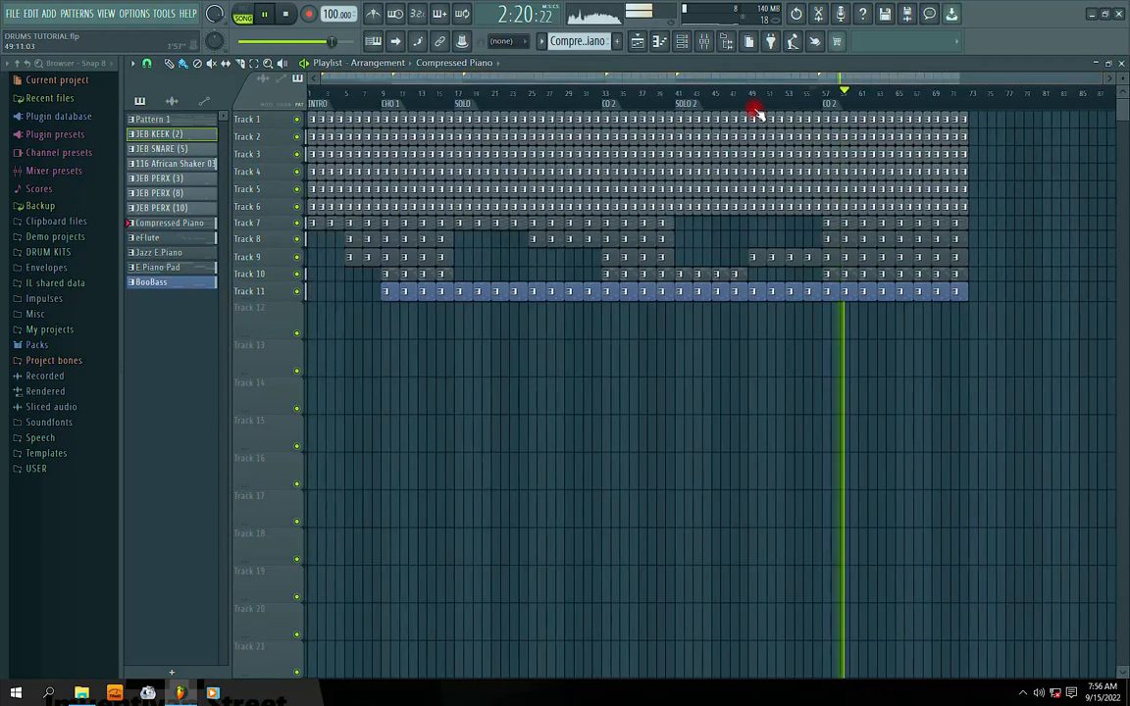